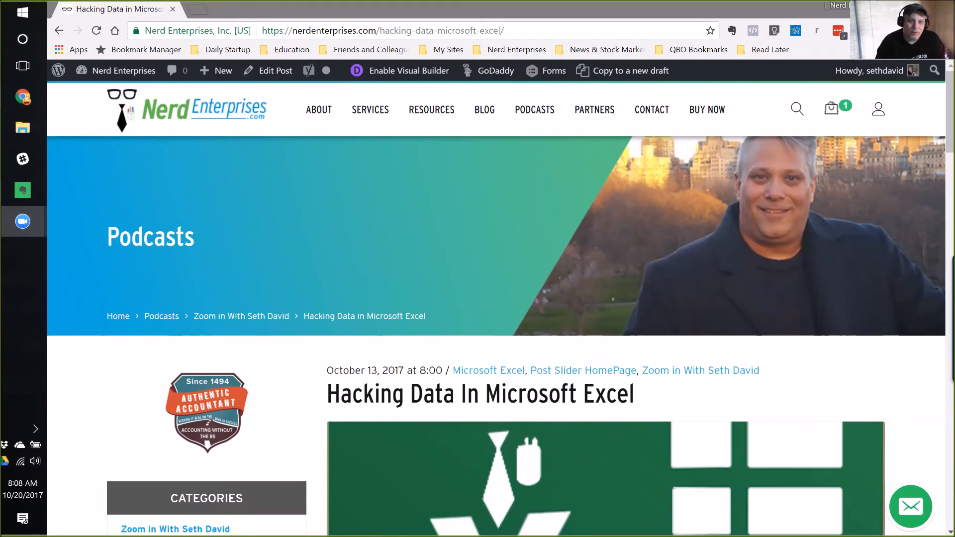
Look through the Hacking Data in Microsoft Excel post for the finished and raw template downloads
click(543, 275)
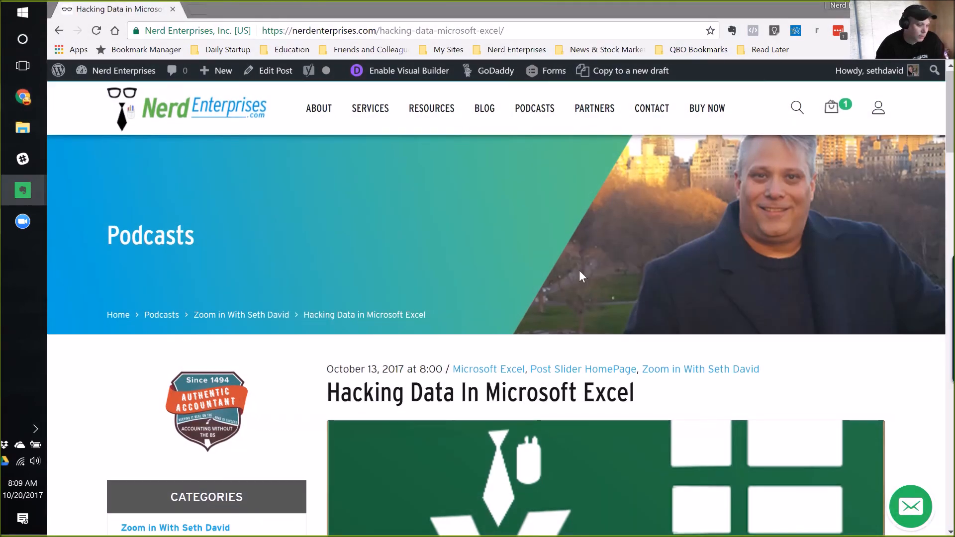
scroll(580, 270, down, 4)
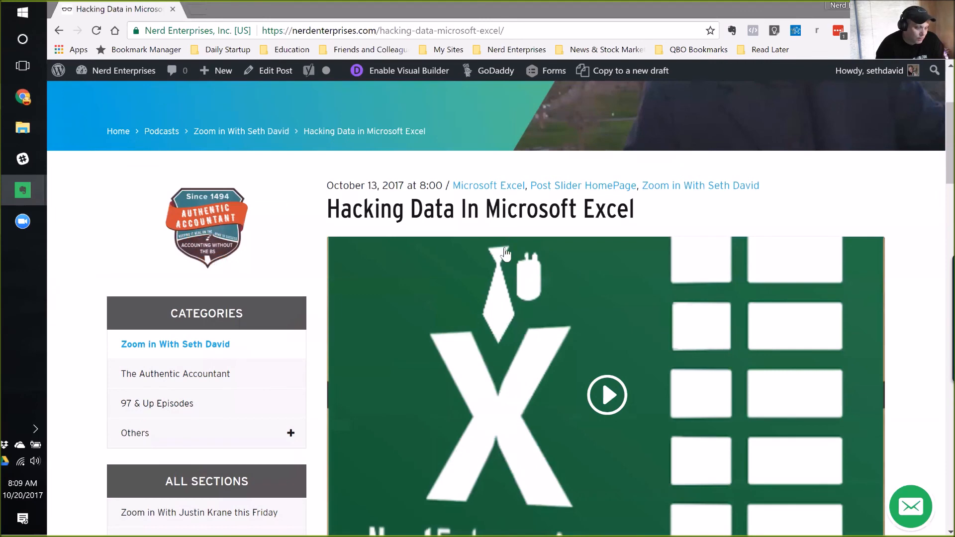
scroll(504, 253, down, 8)
scroll(621, 301, down, 3)
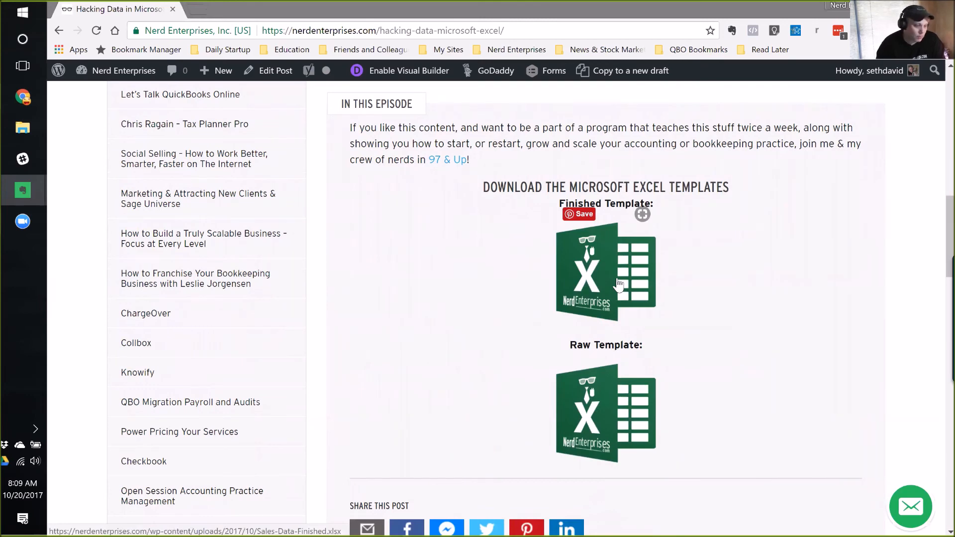
scroll(619, 285, down, 1)
scroll(606, 362, down, 1)
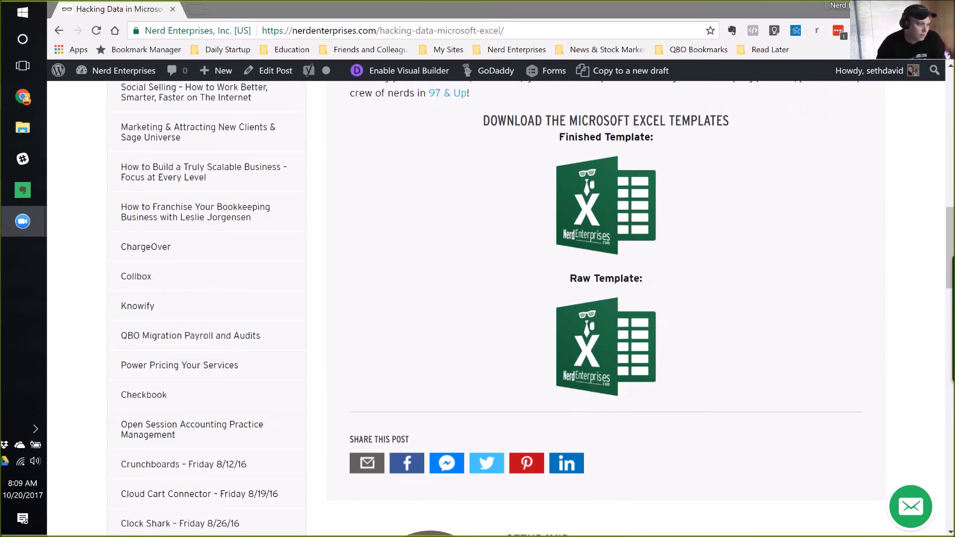
scroll(548, 226, up, 3)
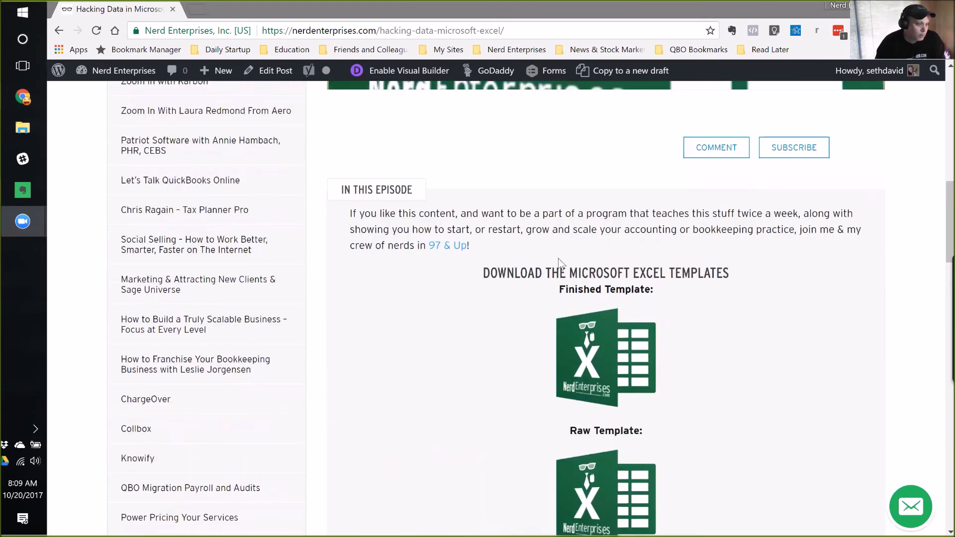
scroll(558, 262, up, 13)
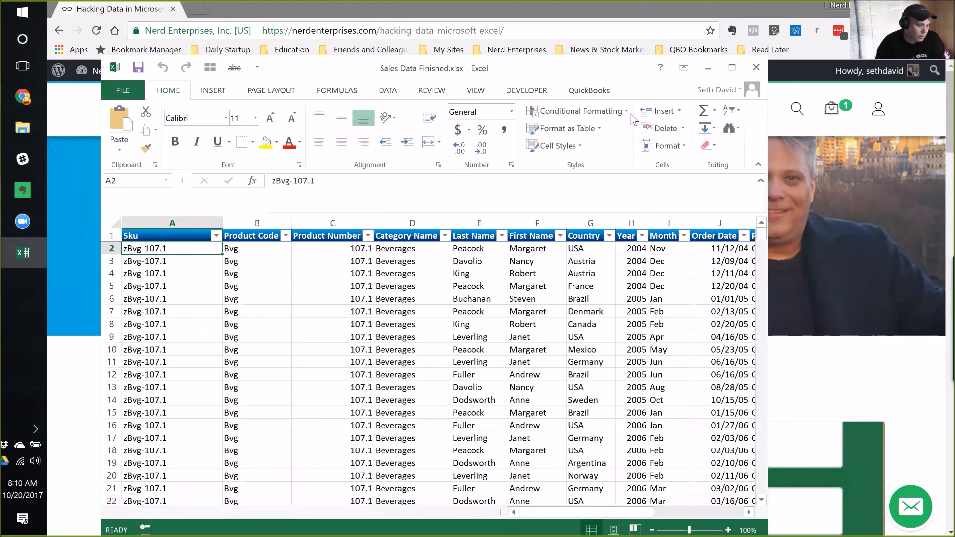
Maximize the Sales Data Finished.xlsx window in Excel and examine the Sku column of the SalesData-1 sheet
click(731, 67)
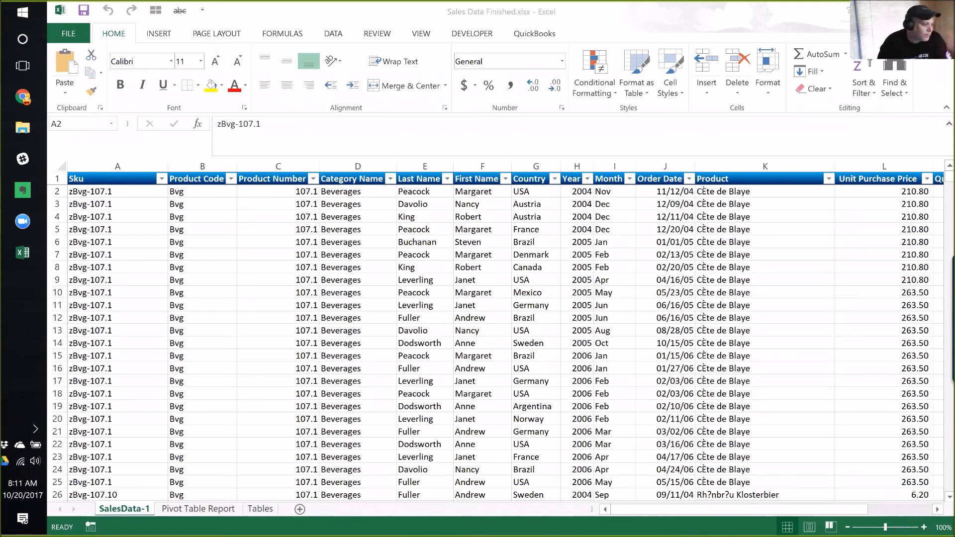
click(96, 245)
click(96, 245)
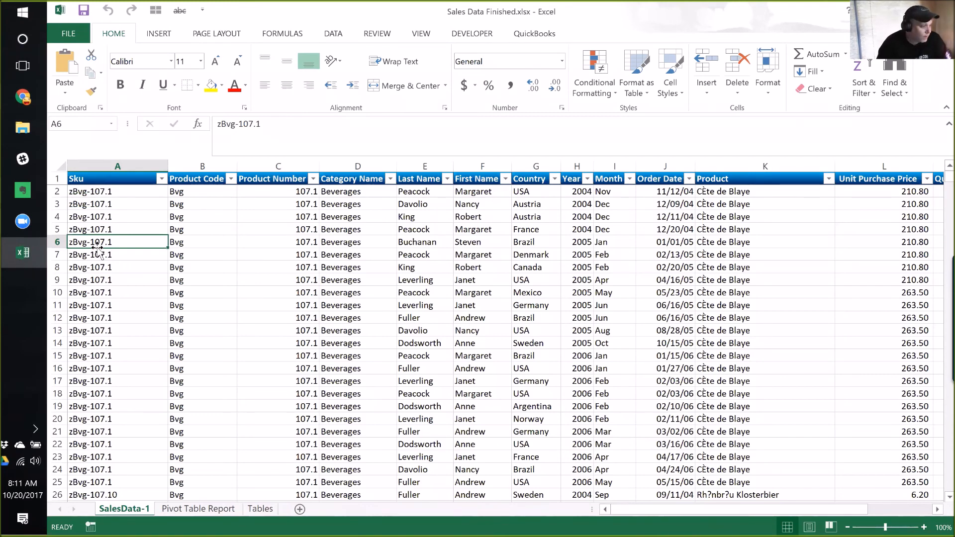
click(105, 166)
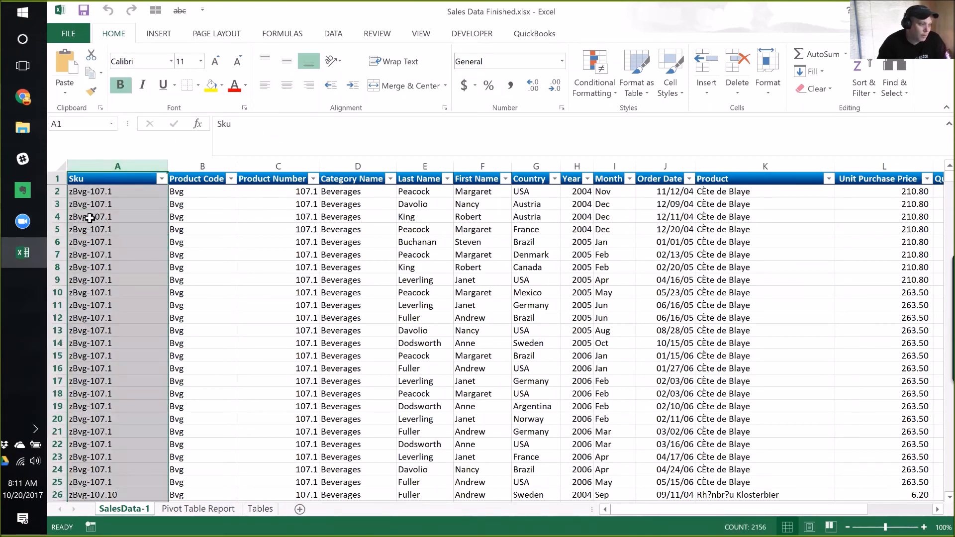
key(Down)
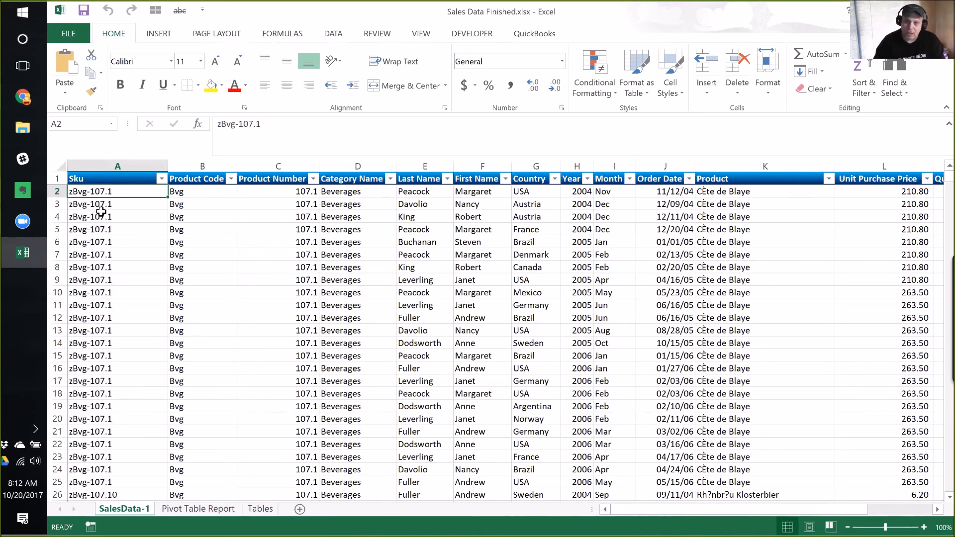
click(99, 164)
click(100, 194)
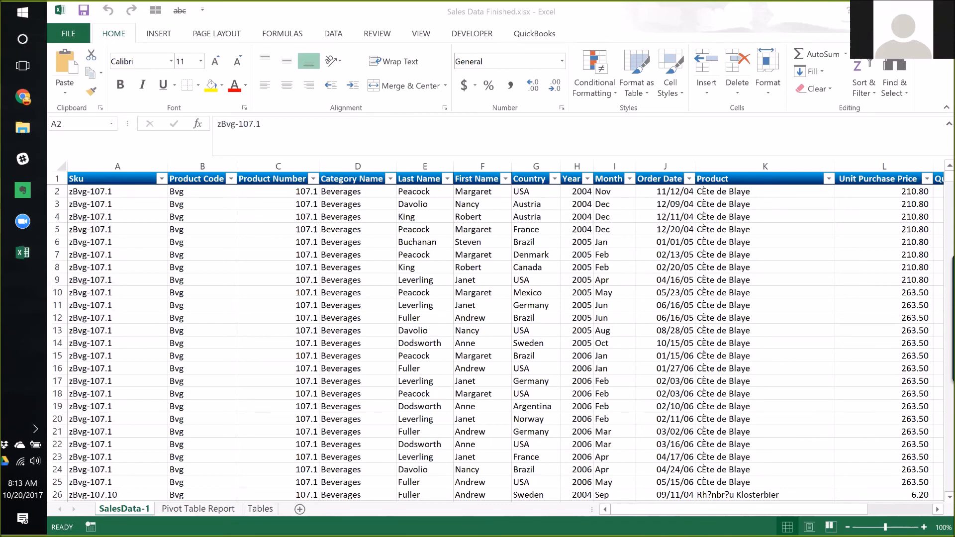
click(131, 196)
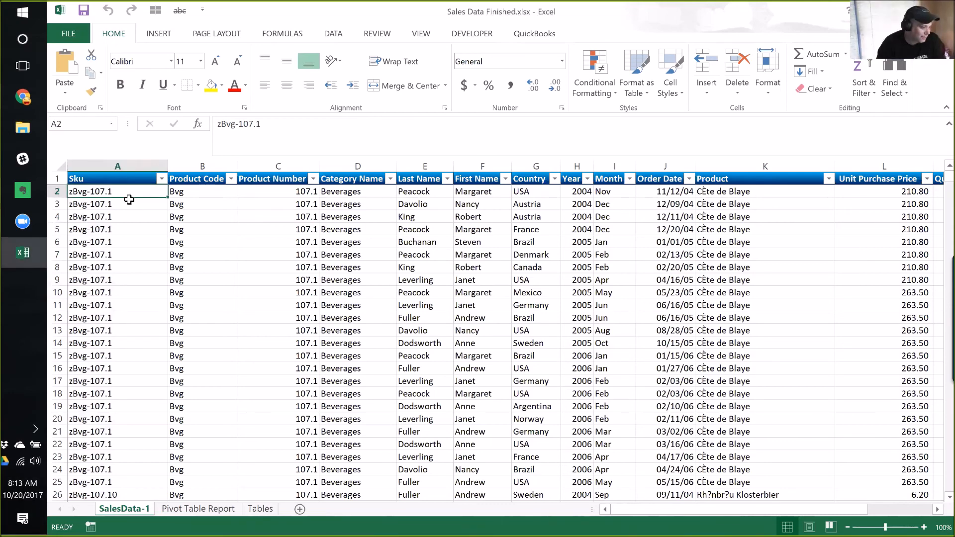
Review the product rows of the existing pivot report and delete the Pivot Table Report worksheet
click(201, 510)
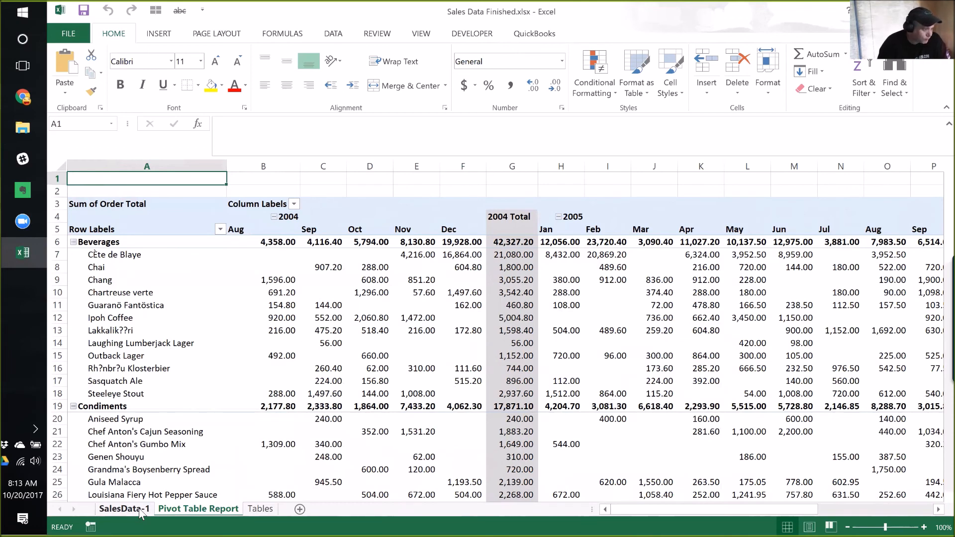
click(326, 267)
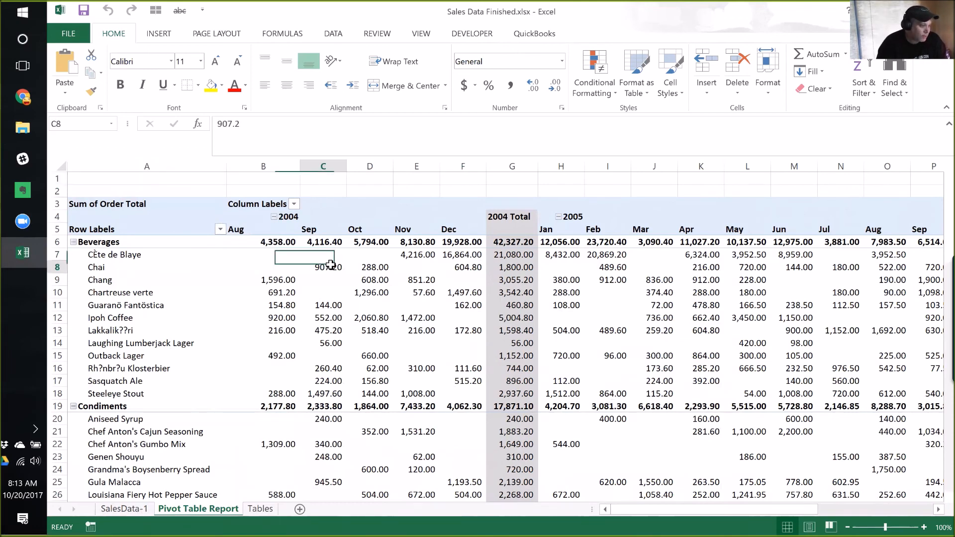
click(124, 255)
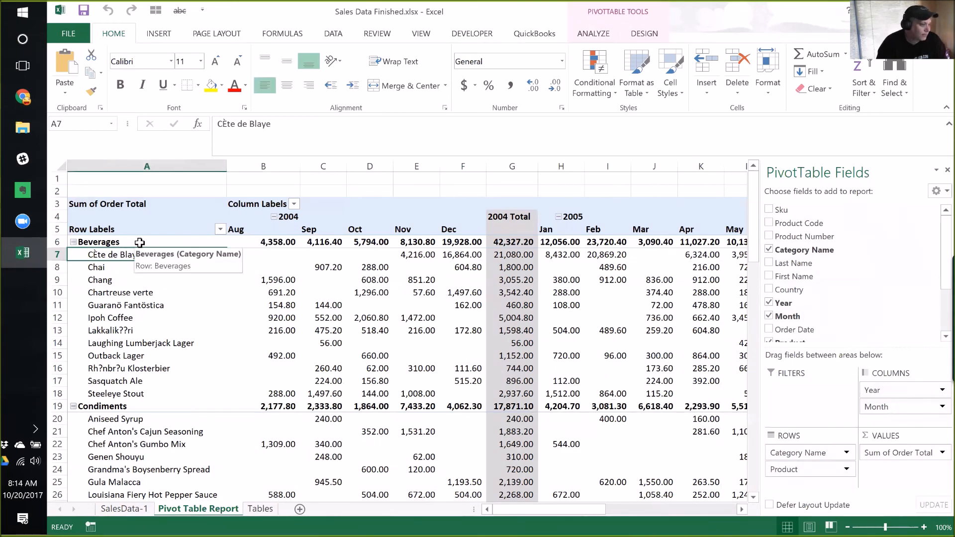
click(129, 275)
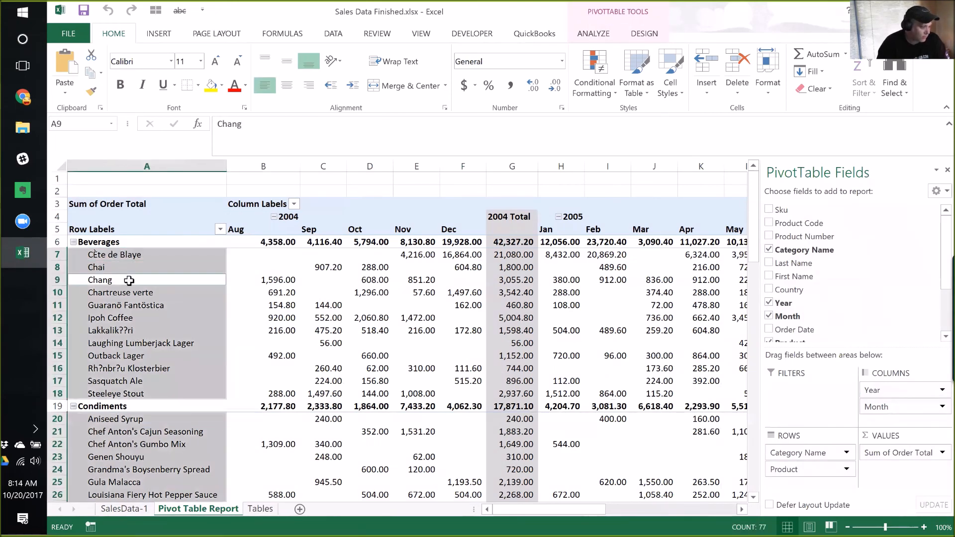
click(256, 278)
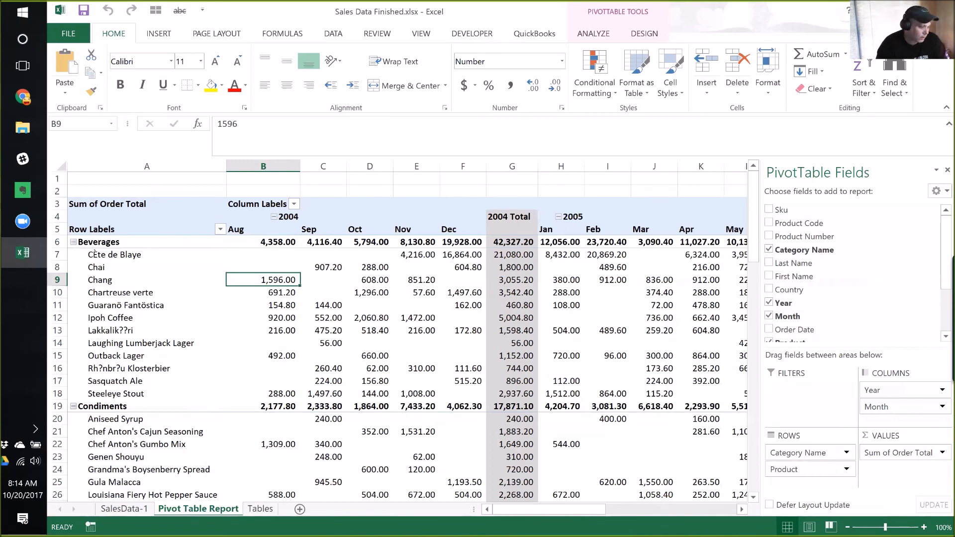
right_click(204, 512)
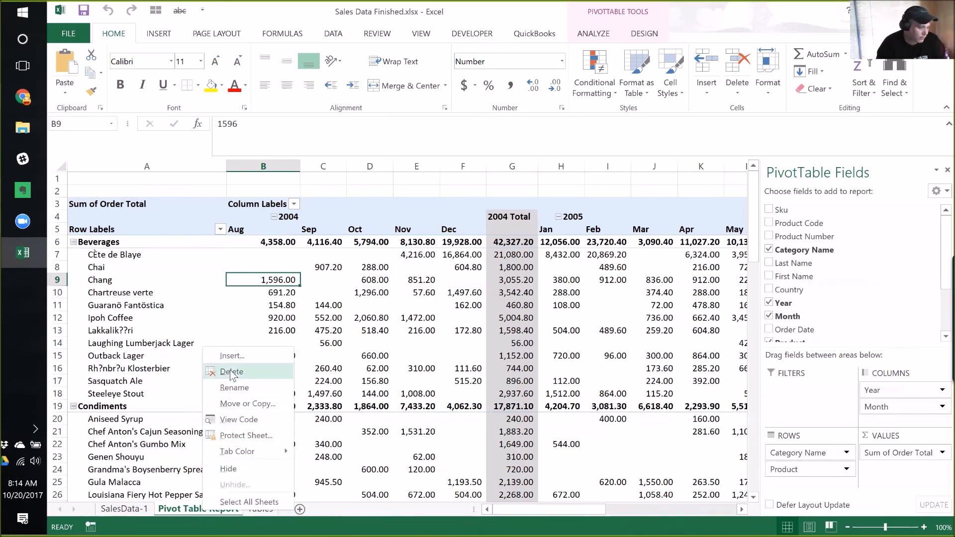
click(232, 369)
click(485, 307)
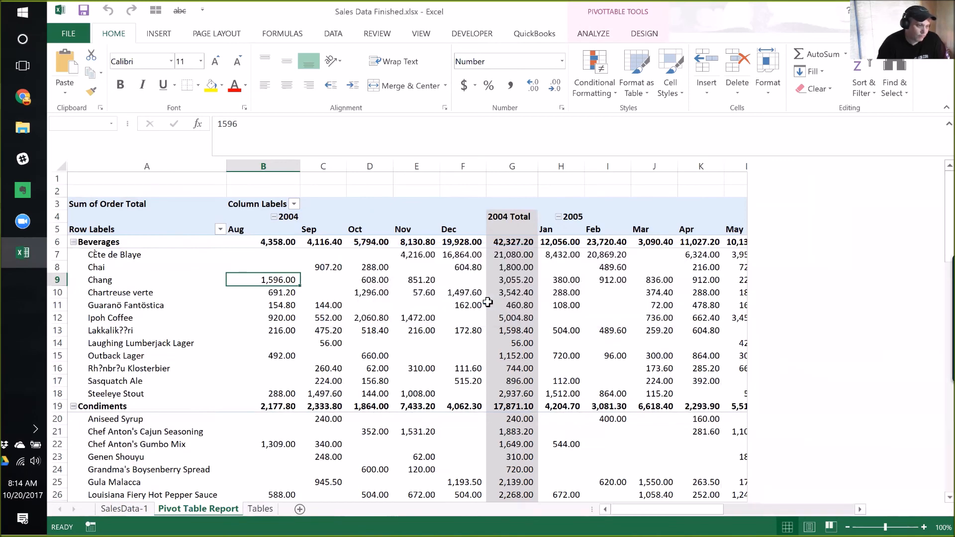
Create a PivotTable on a new worksheet from the full SalesData-1 data range, A1:O2156
click(120, 508)
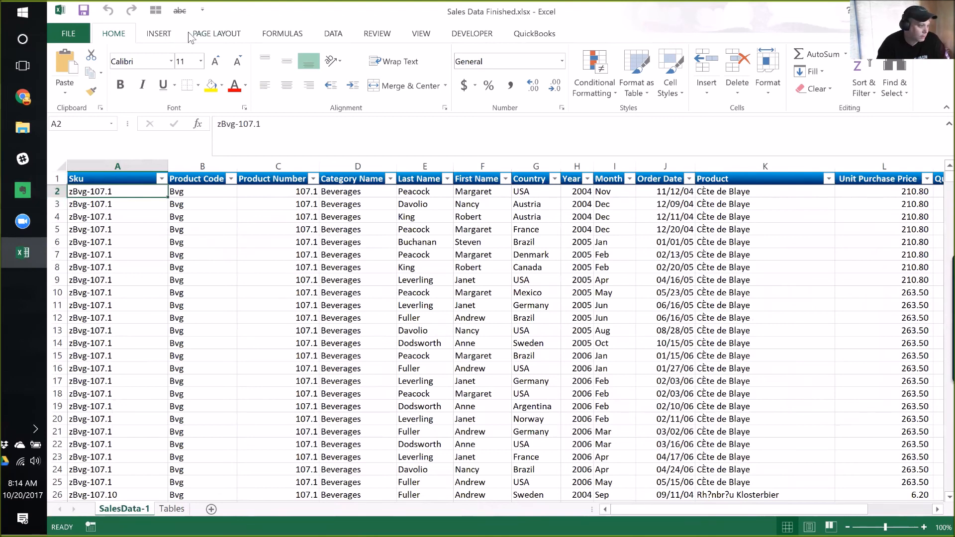
click(158, 35)
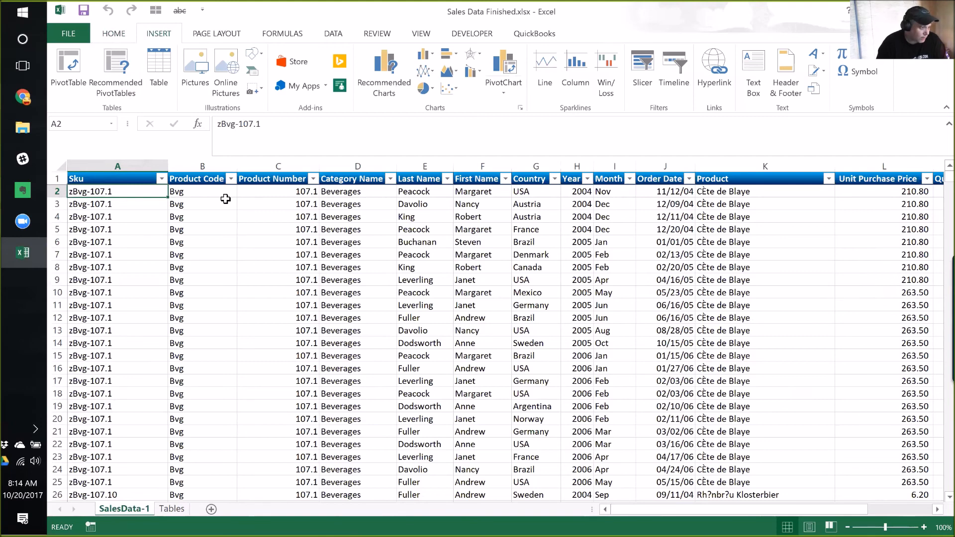
click(138, 213)
click(125, 203)
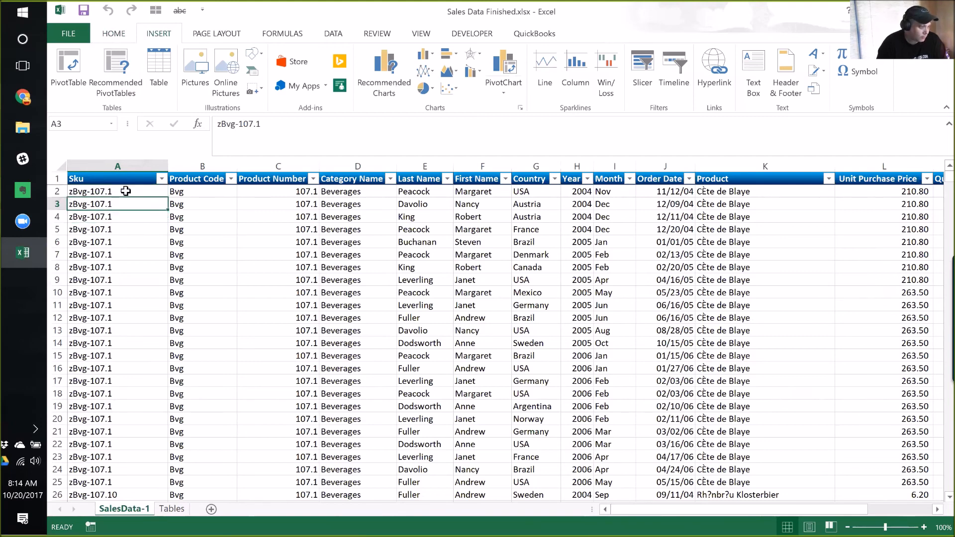
click(125, 192)
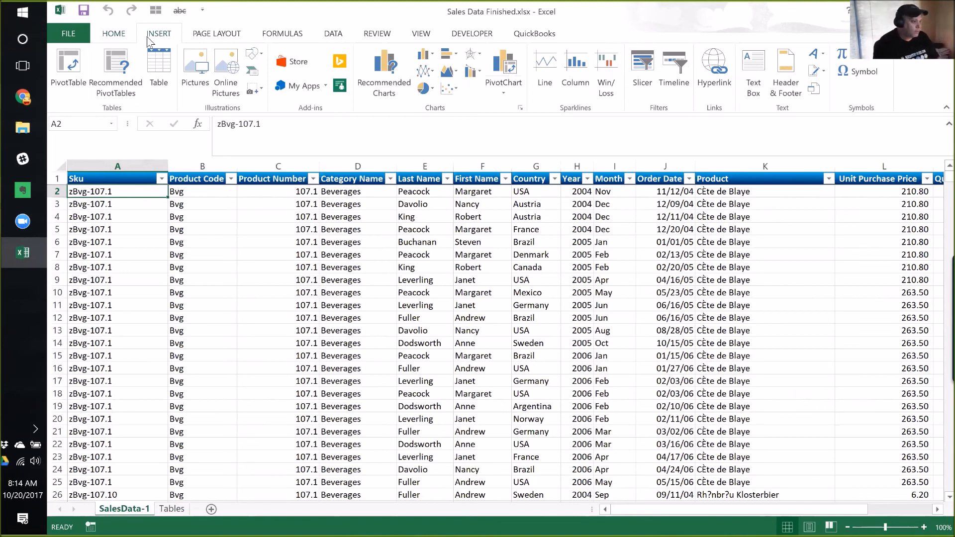
click(73, 65)
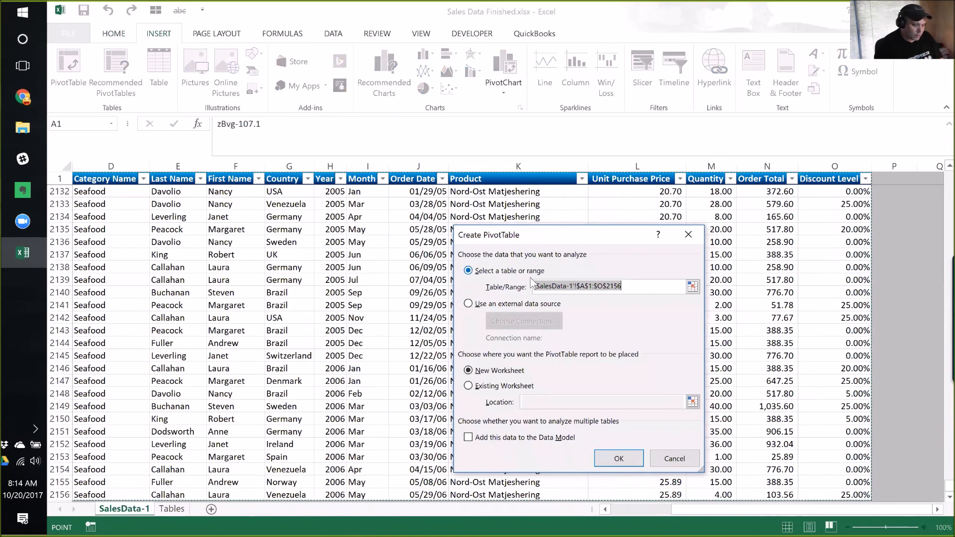
scroll(309, 494, down, 2)
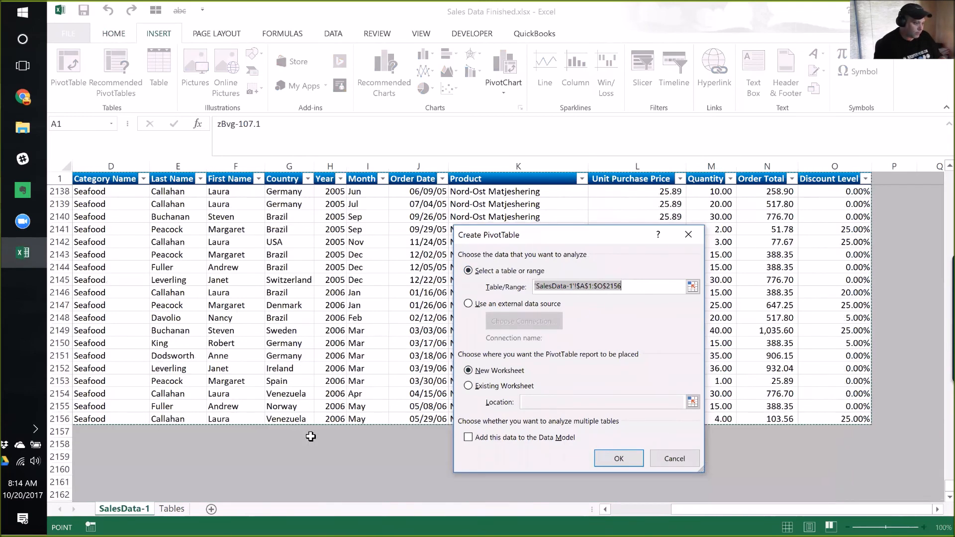
scroll(311, 448, up, 2)
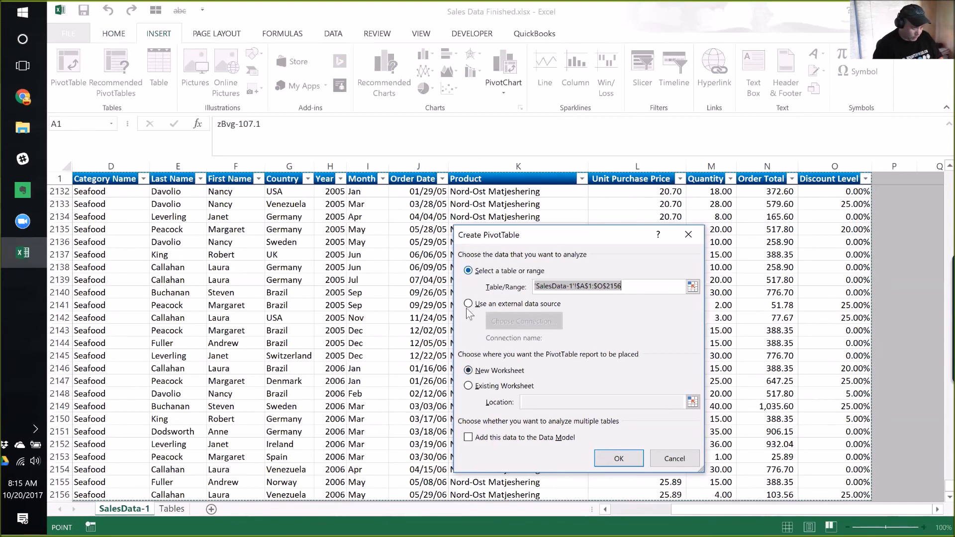
click(620, 459)
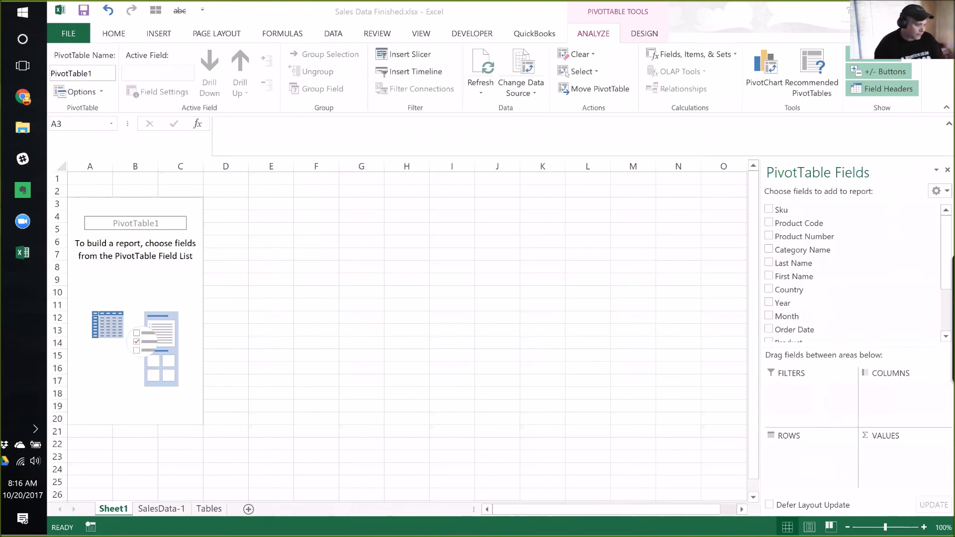
Compare the SalesData-1 column headings and records with the field list of the empty PivotTable on Sheet1
click(172, 510)
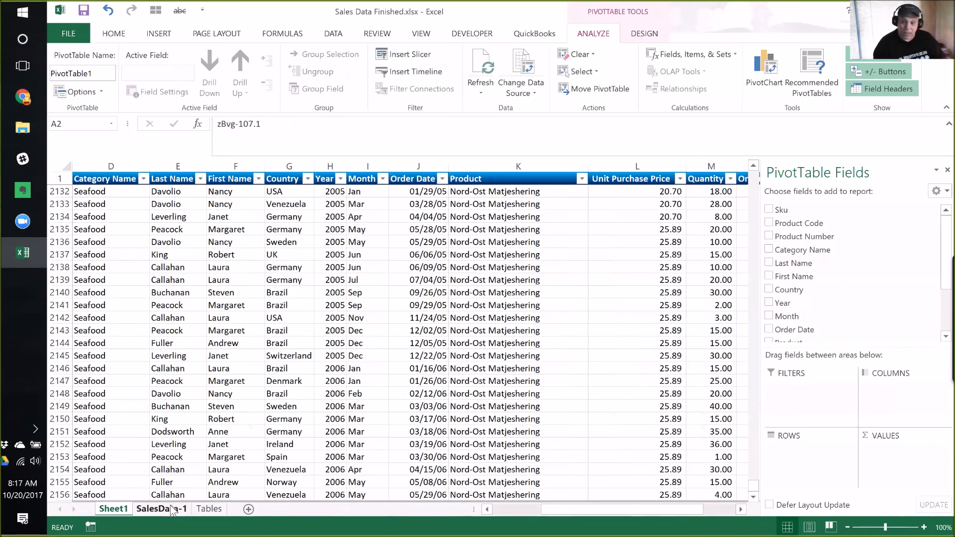
click(471, 294)
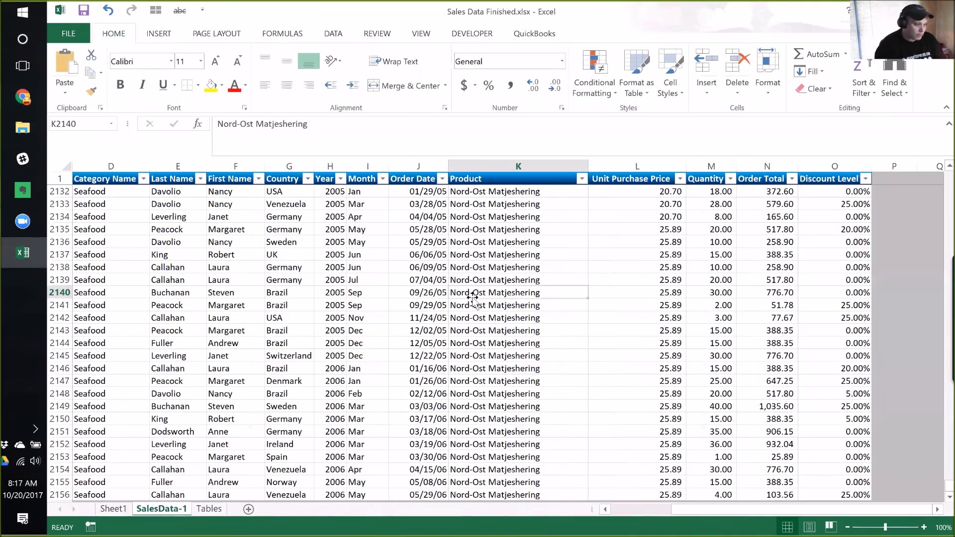
drag(164, 163, 307, 195)
click(288, 254)
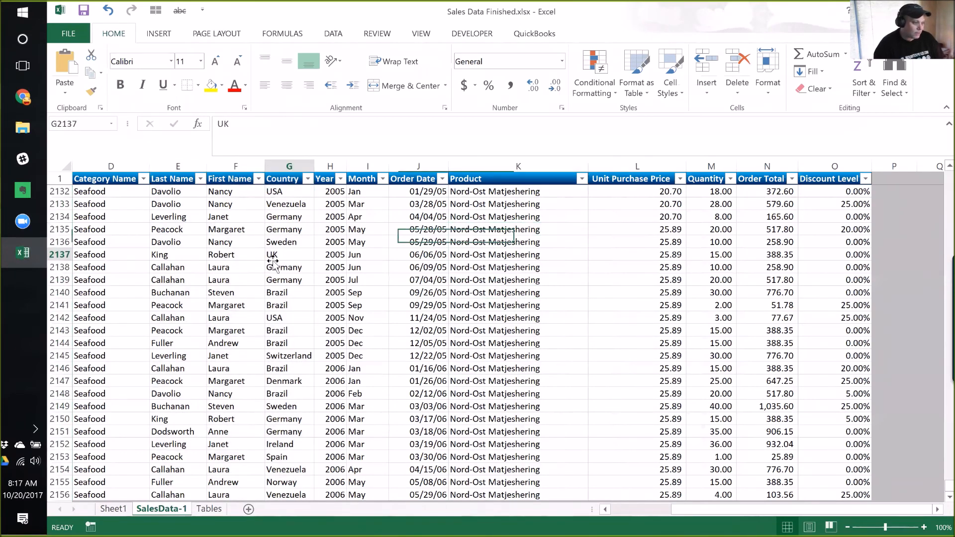
click(114, 509)
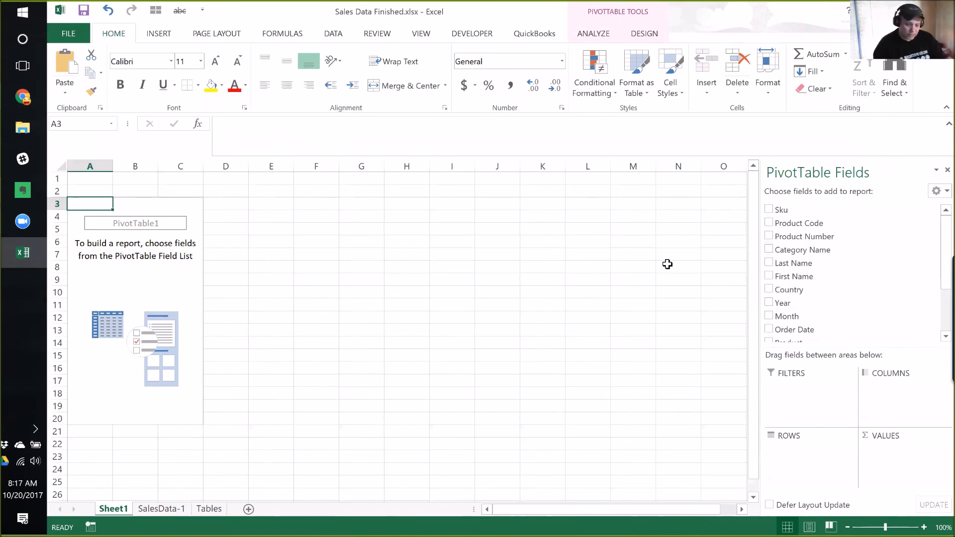
click(174, 510)
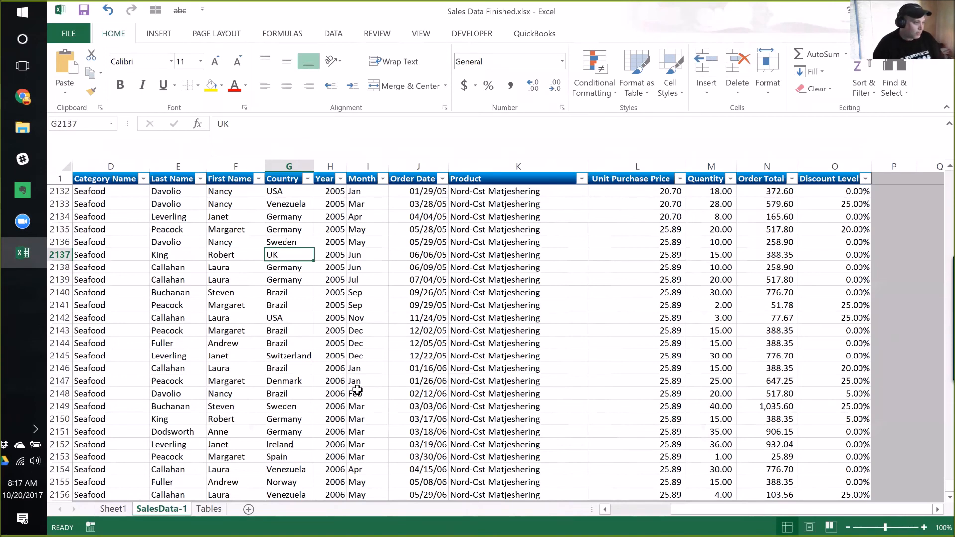
click(116, 191)
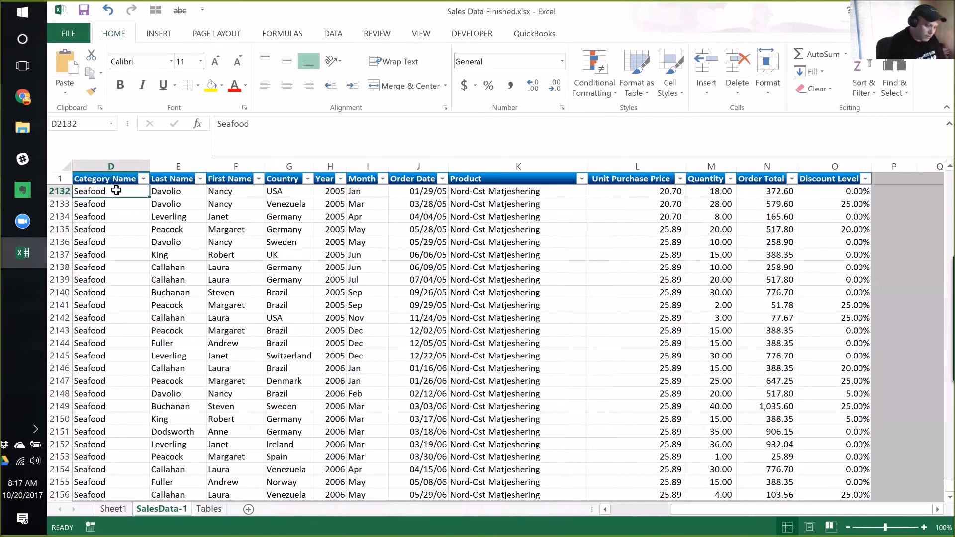
key(ctrl+Home)
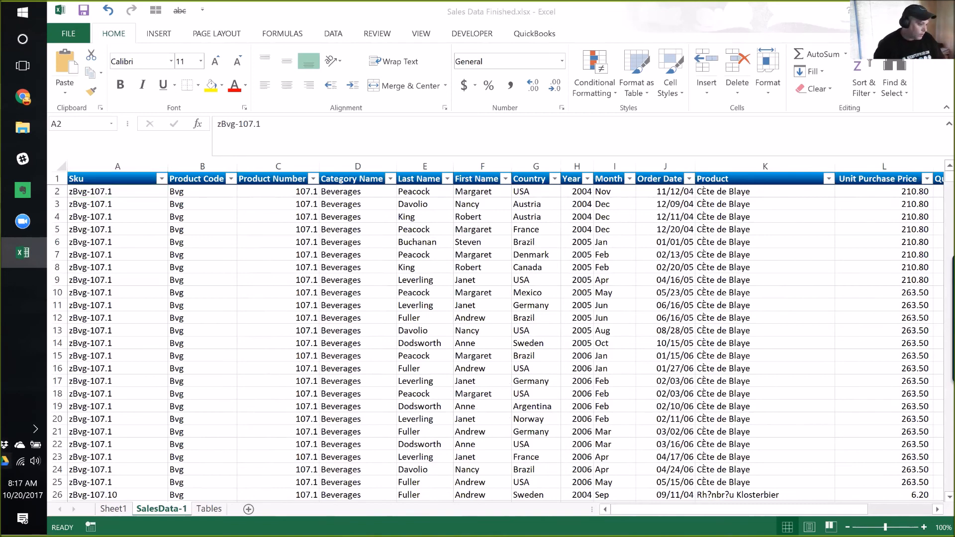
click(118, 511)
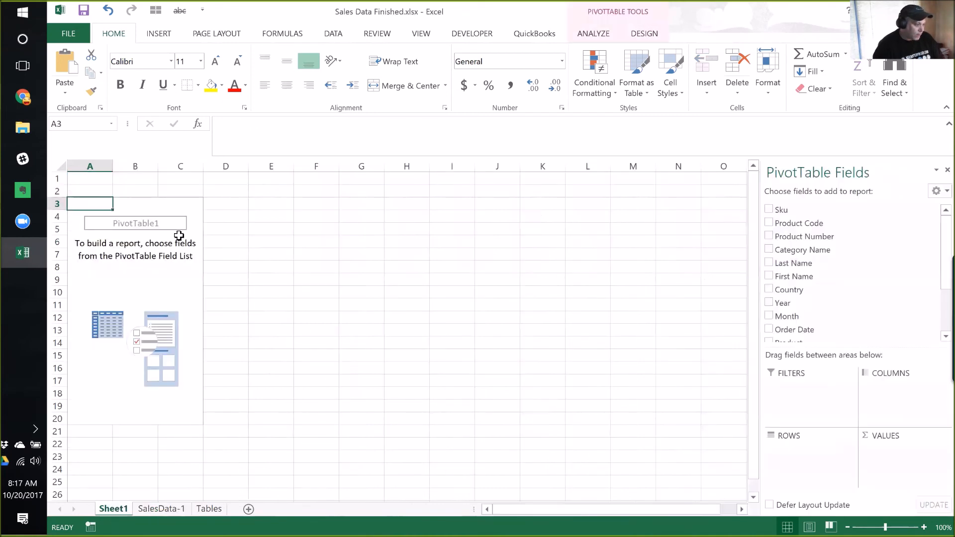
Examine the SalesData-1 headings from Sku to Product, a single record row, and the Sku, Product Code and Product Number columns
click(168, 509)
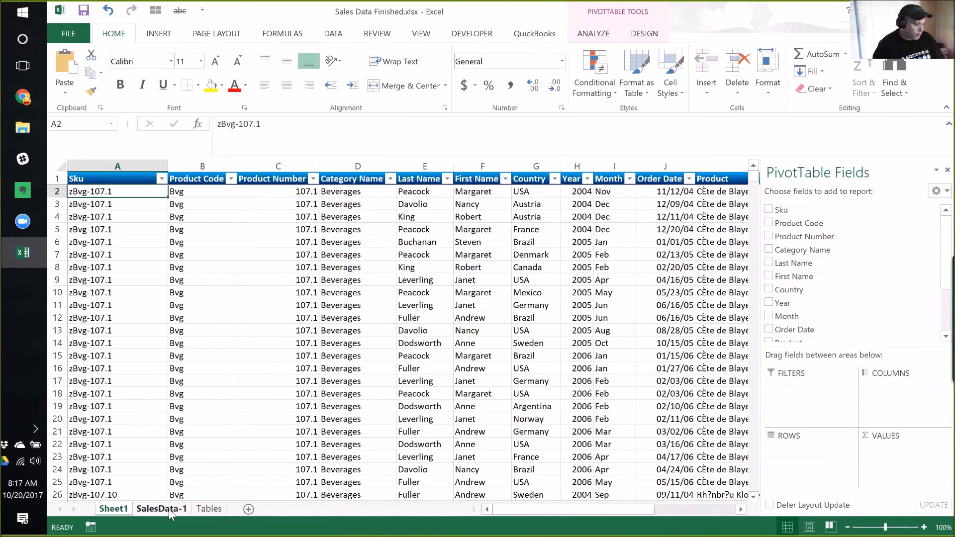
click(125, 171)
drag(126, 170, 675, 176)
click(730, 179)
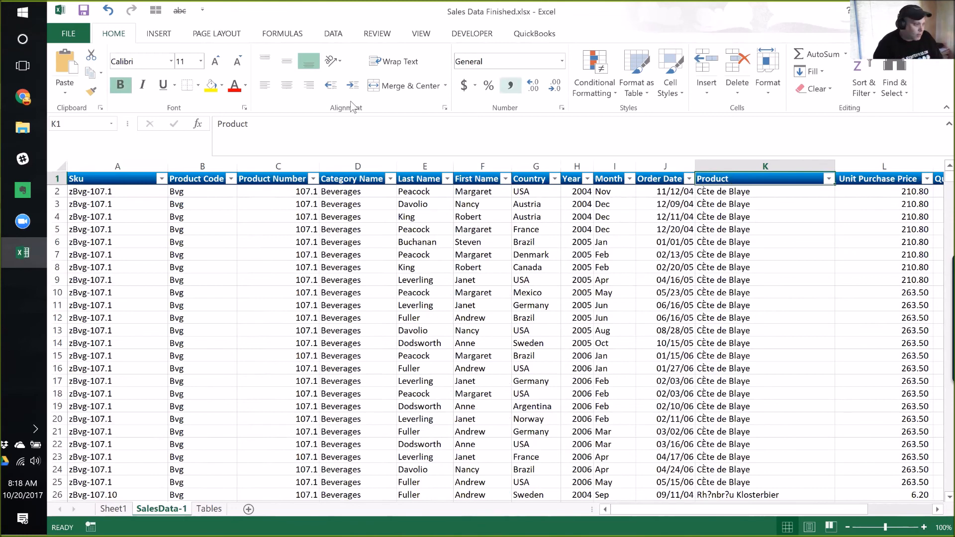
click(55, 204)
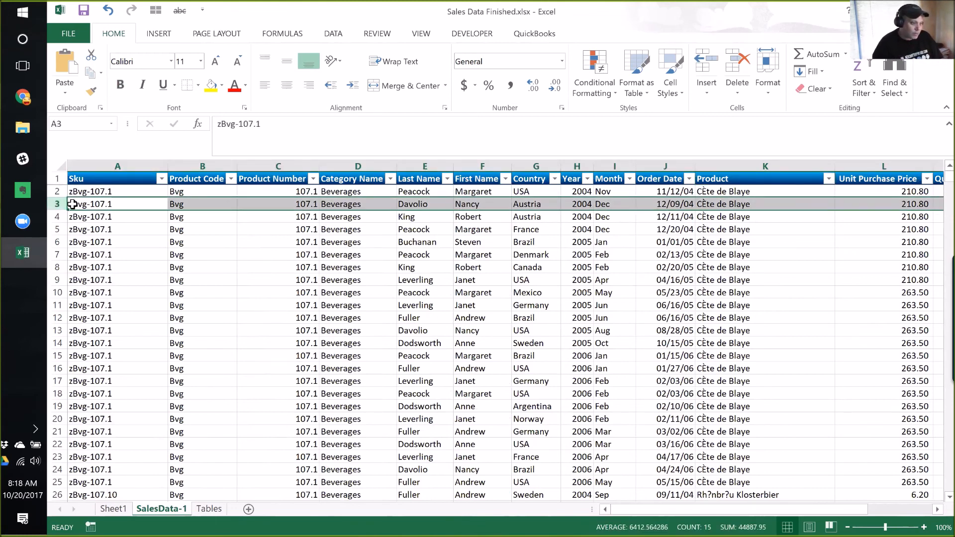
click(119, 167)
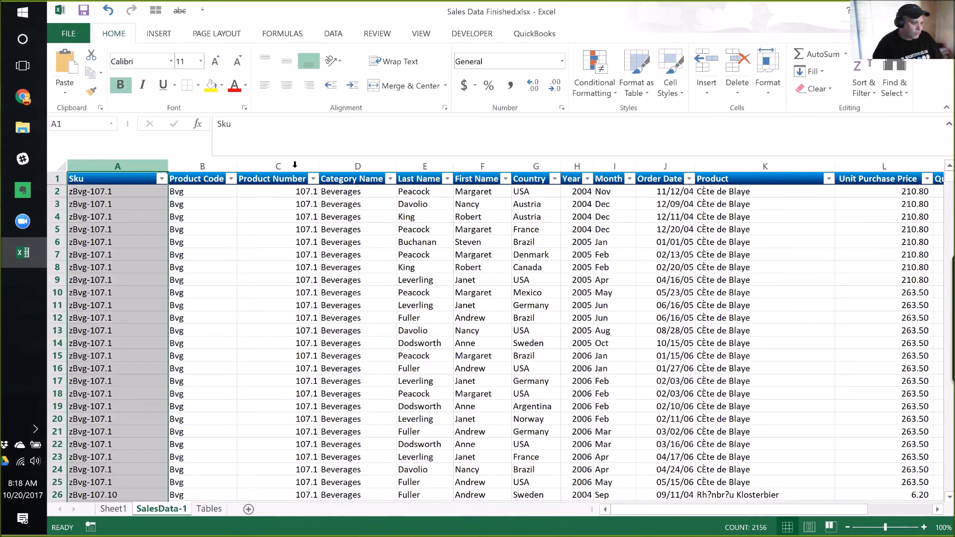
click(293, 165)
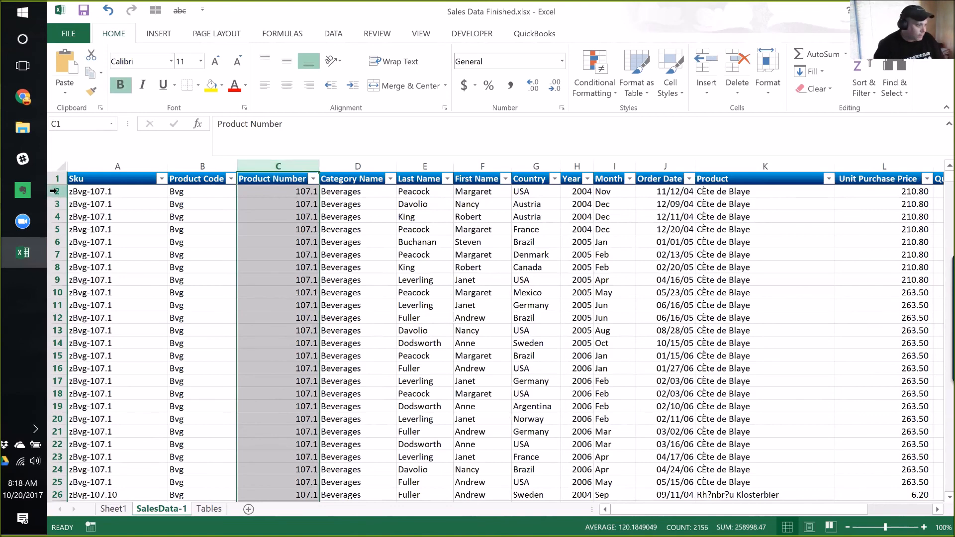
click(89, 202)
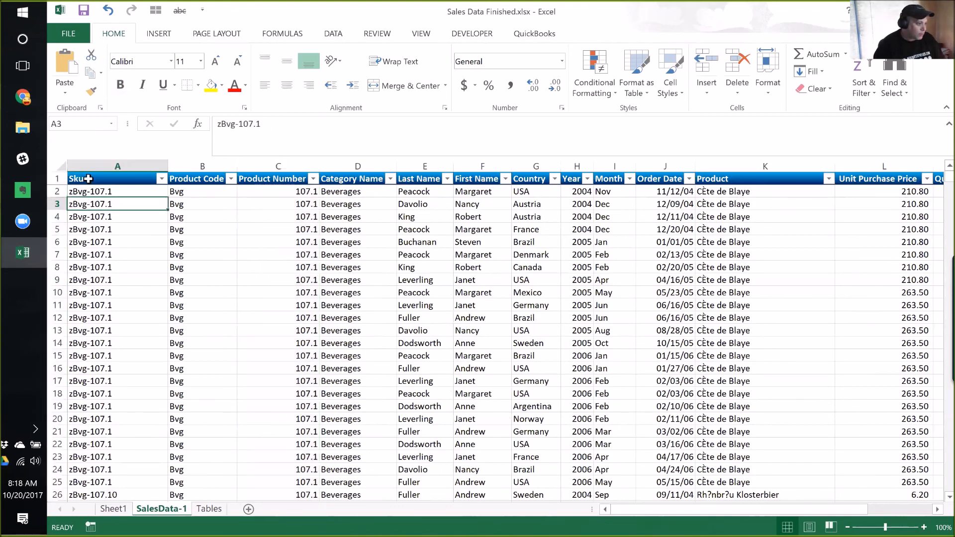
click(94, 166)
click(213, 166)
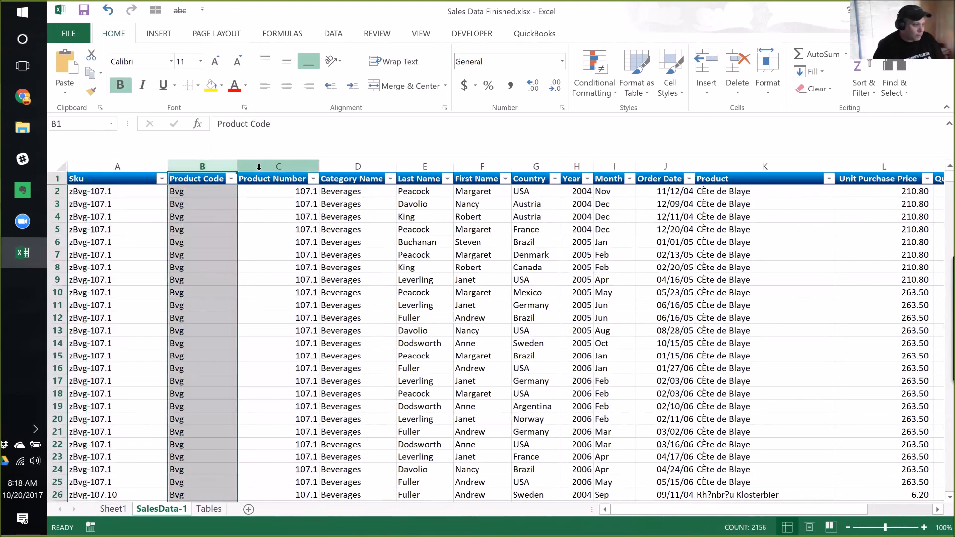
click(259, 166)
click(124, 508)
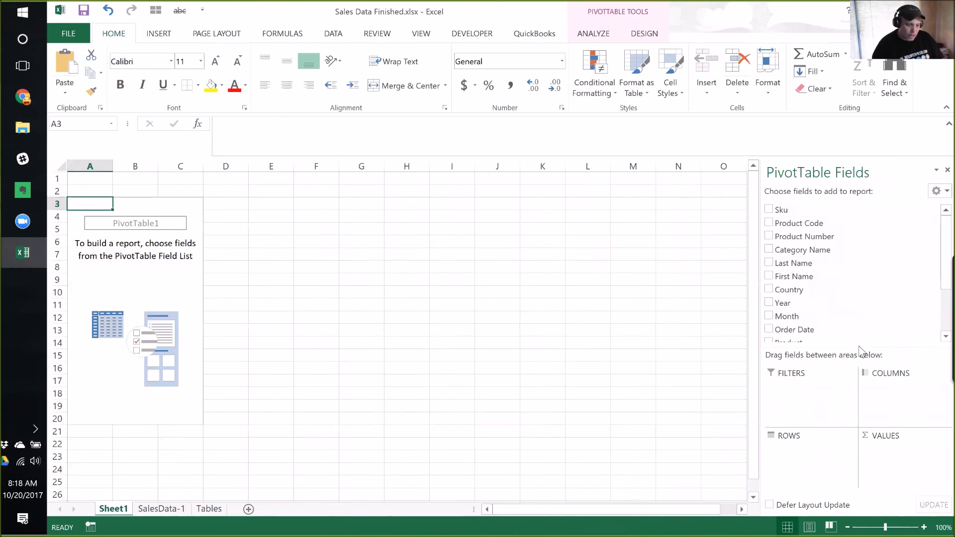
Review the full PivotTable field list on Sheet1, from Sku to Discount Level, against the SalesData-1 columns
click(890, 390)
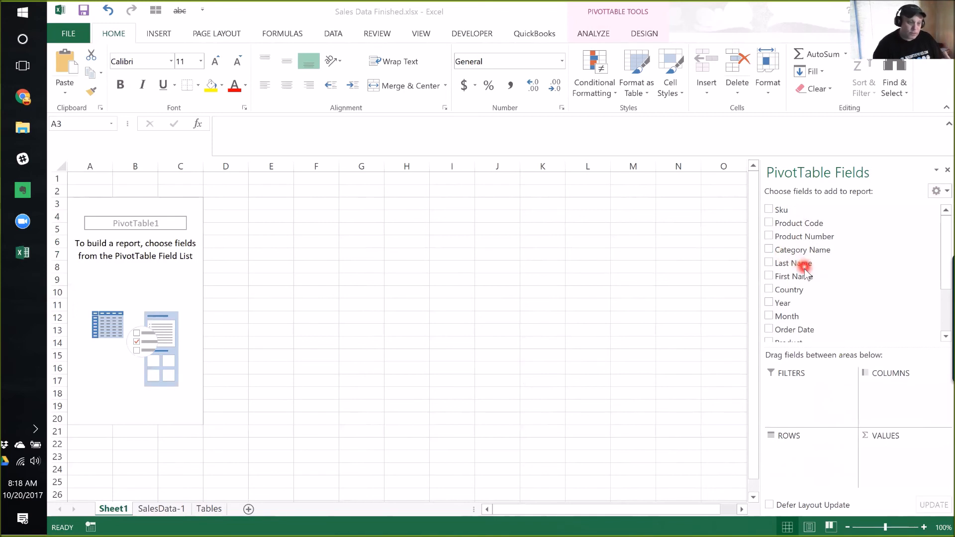
click(945, 234)
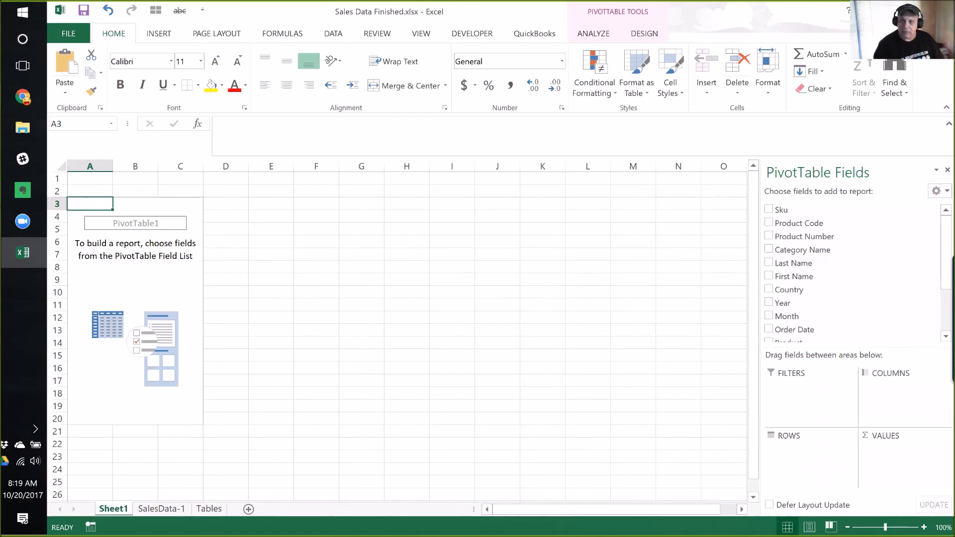
click(935, 109)
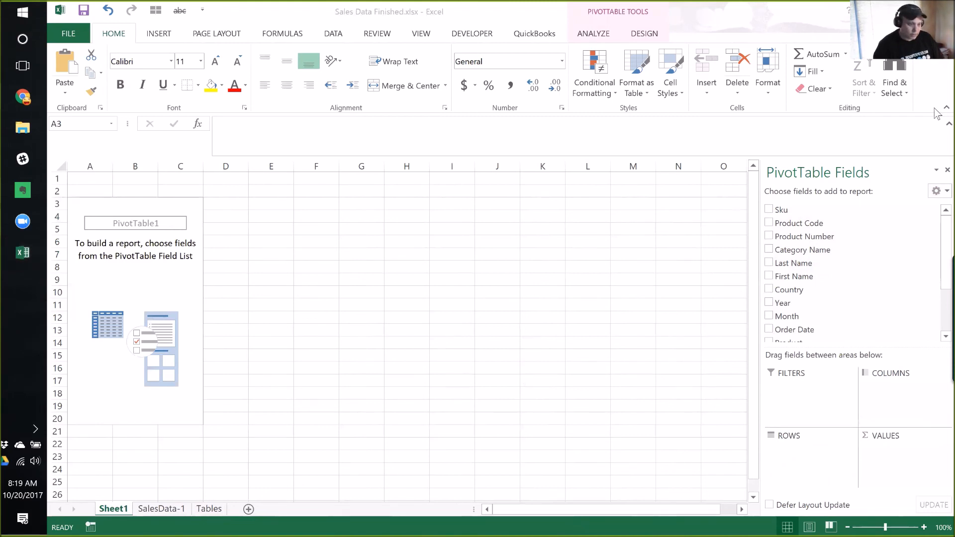
click(935, 110)
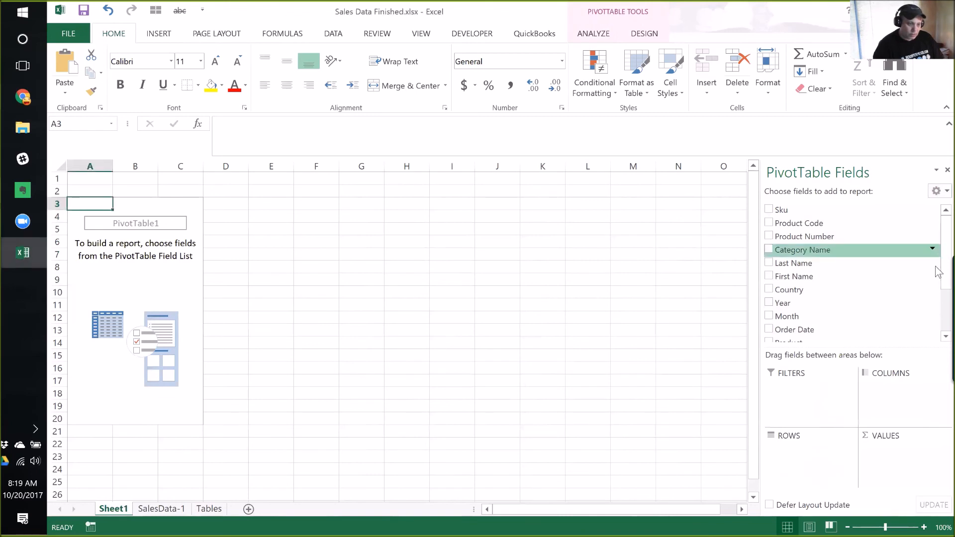
drag(942, 243, 935, 282)
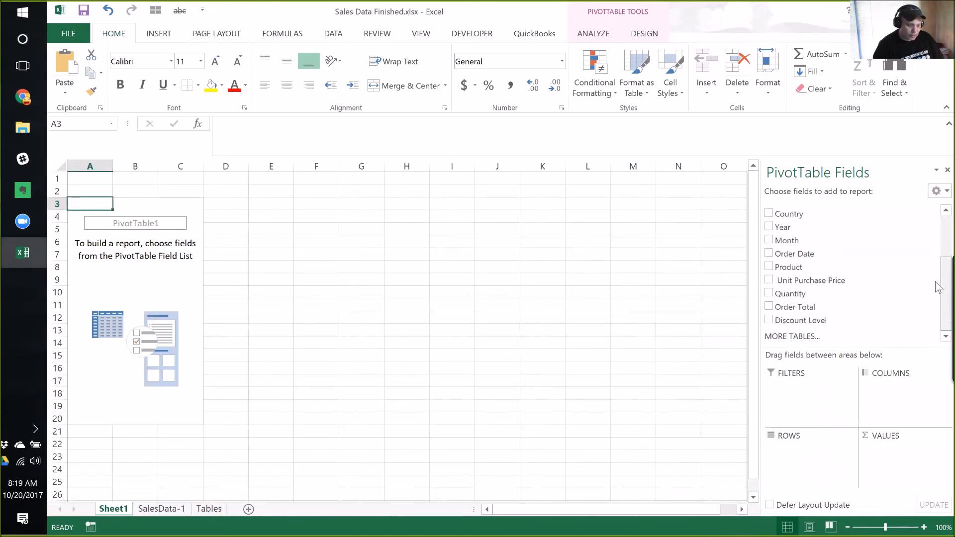
scroll(812, 221, up, 3)
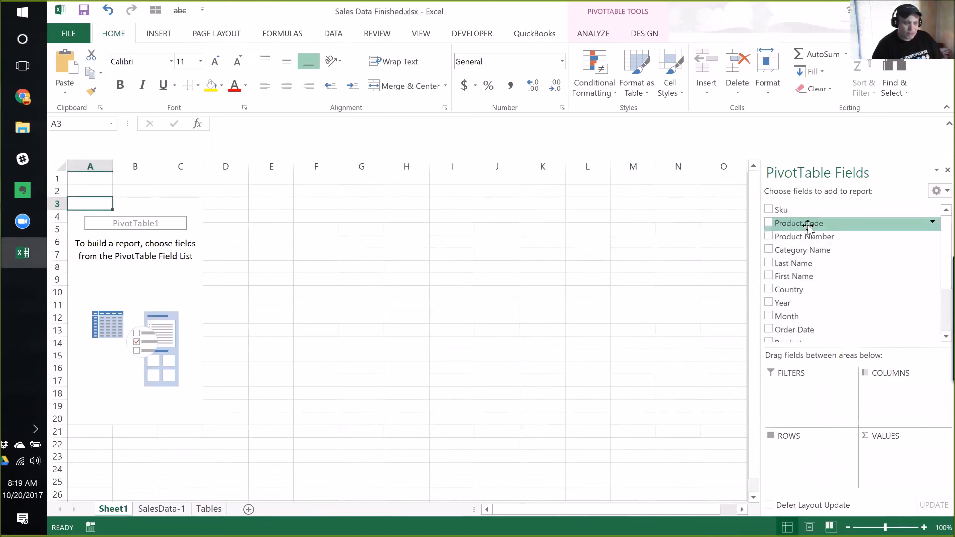
click(164, 509)
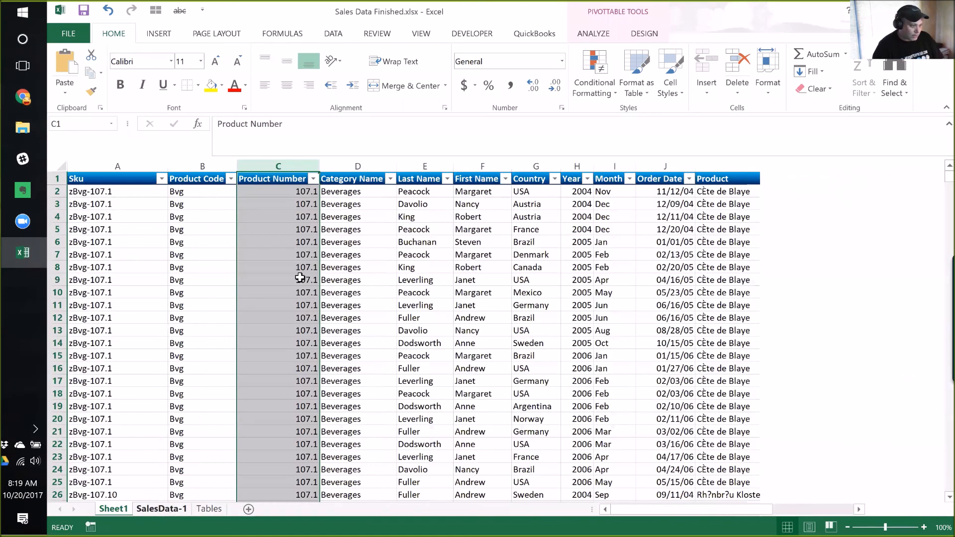
click(114, 509)
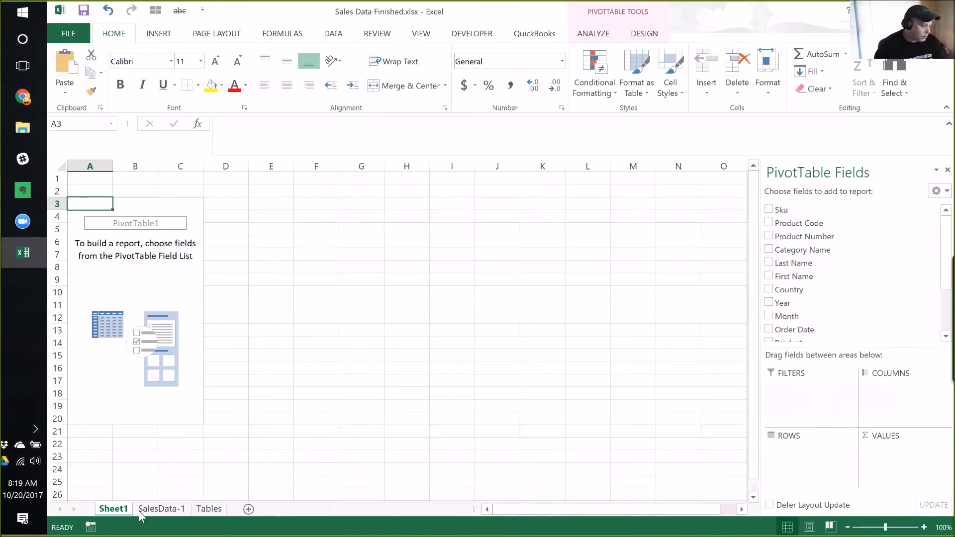
Insert a new column before Country on the SalesData-1 sheet and give it the heading Full Name
click(156, 509)
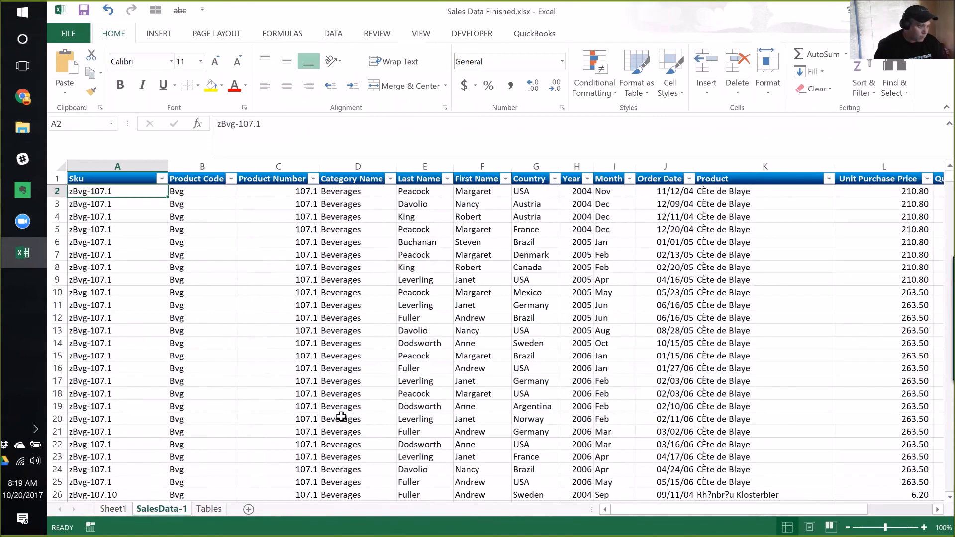
click(455, 166)
click(426, 166)
click(527, 166)
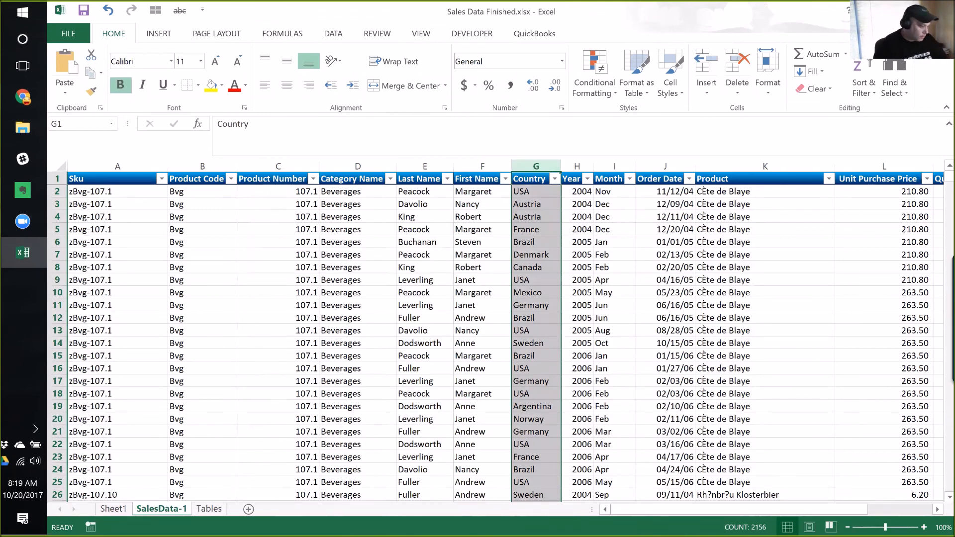
key(ctrl+shift+plus)
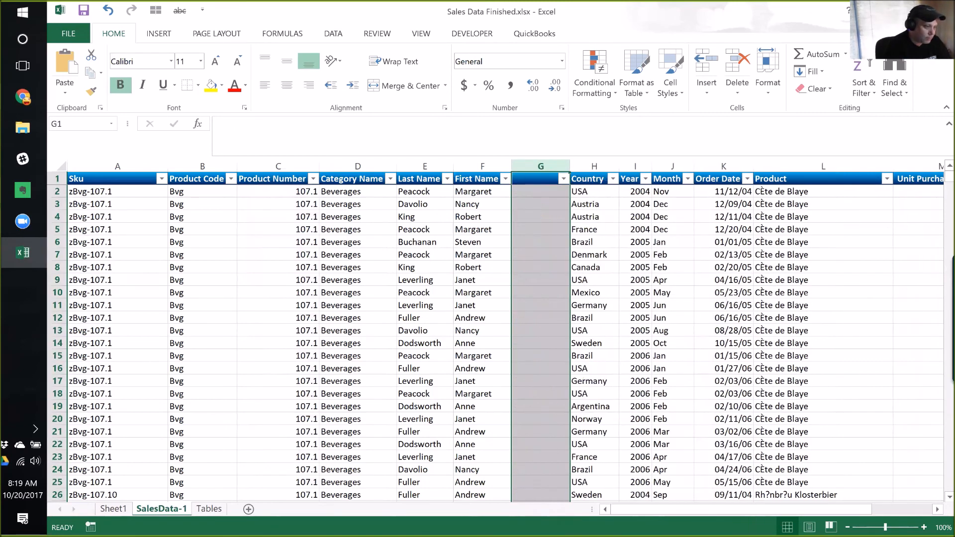
click(540, 178)
text(Full Name)
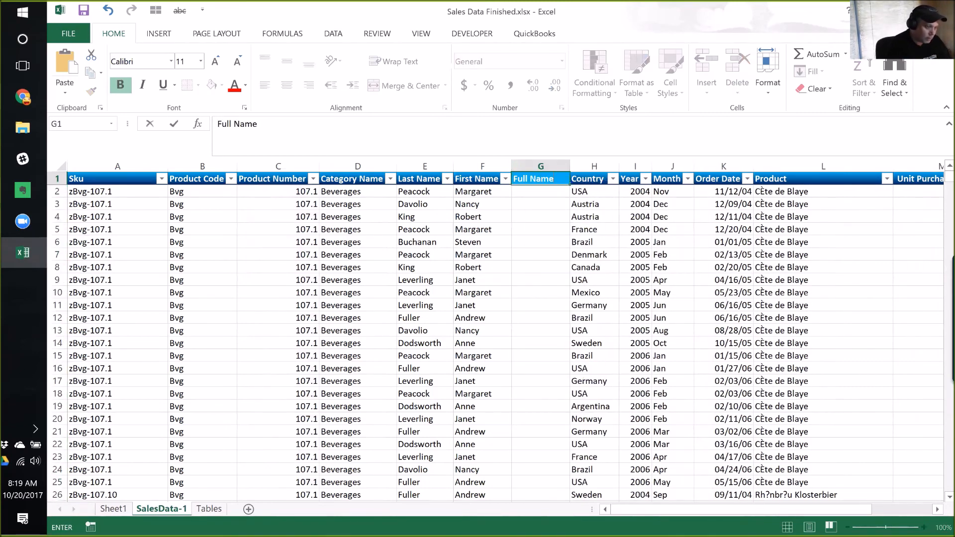
key(Return)
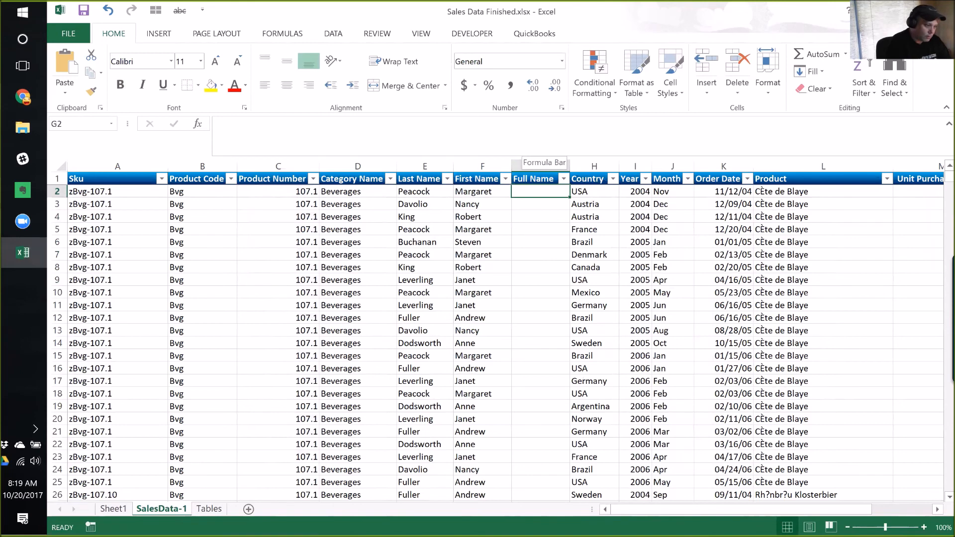
Enter =CONCATENATE(F2," ",E2) in cell G2 to join the first and last names with a space
text(=con)
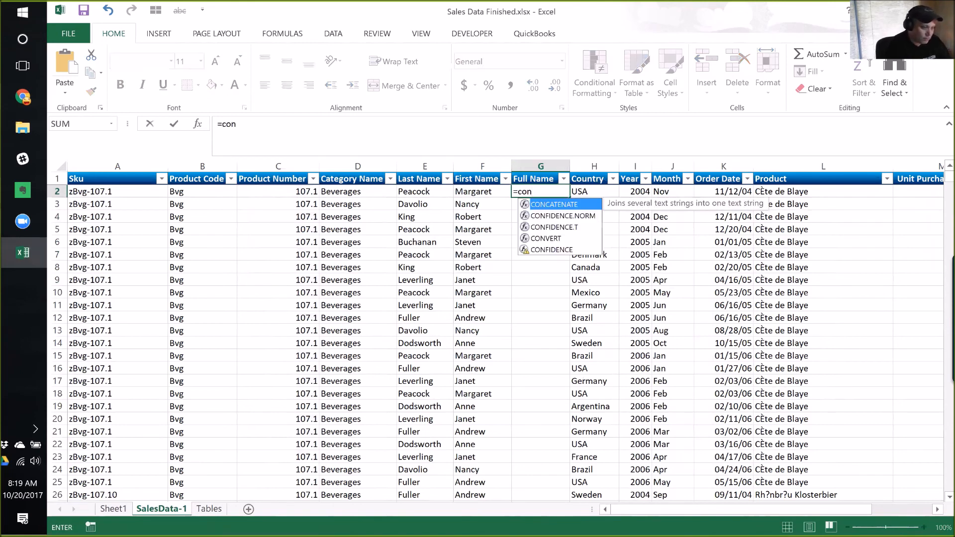
key(Tab)
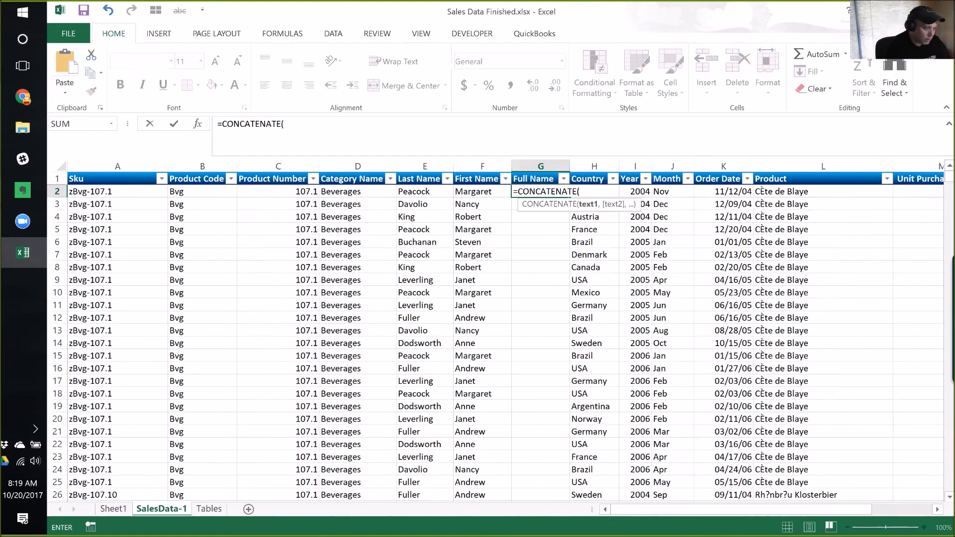
text(F2,)
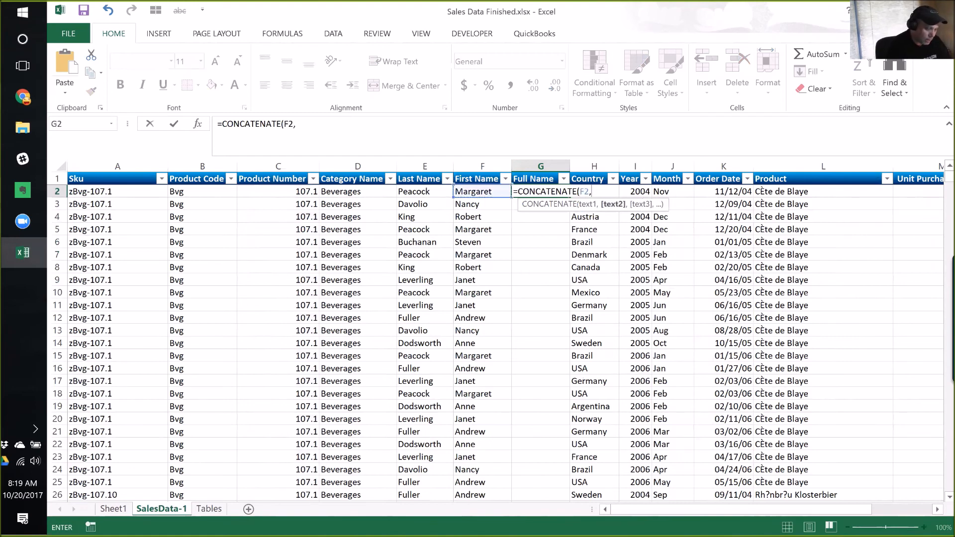
text(" ",)
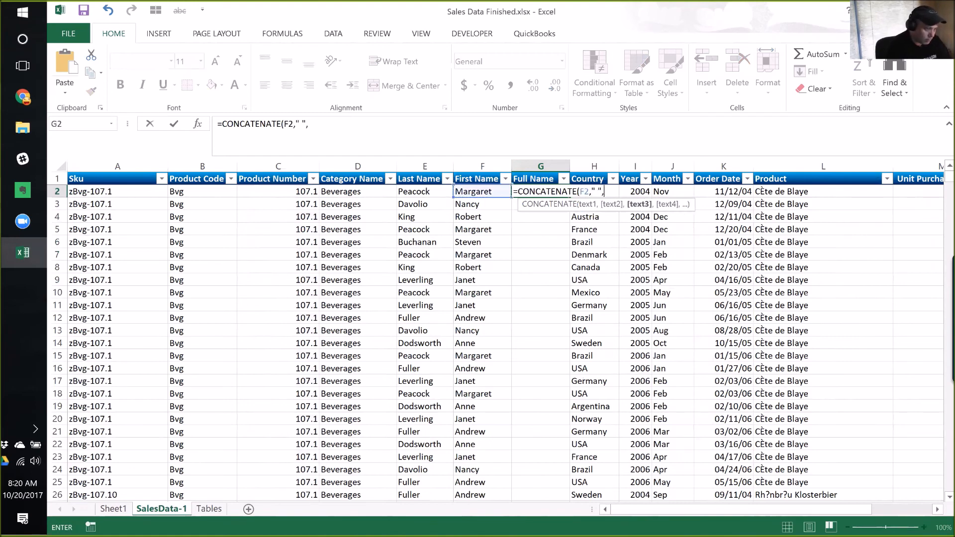
key(Left)
key(Left)
text())
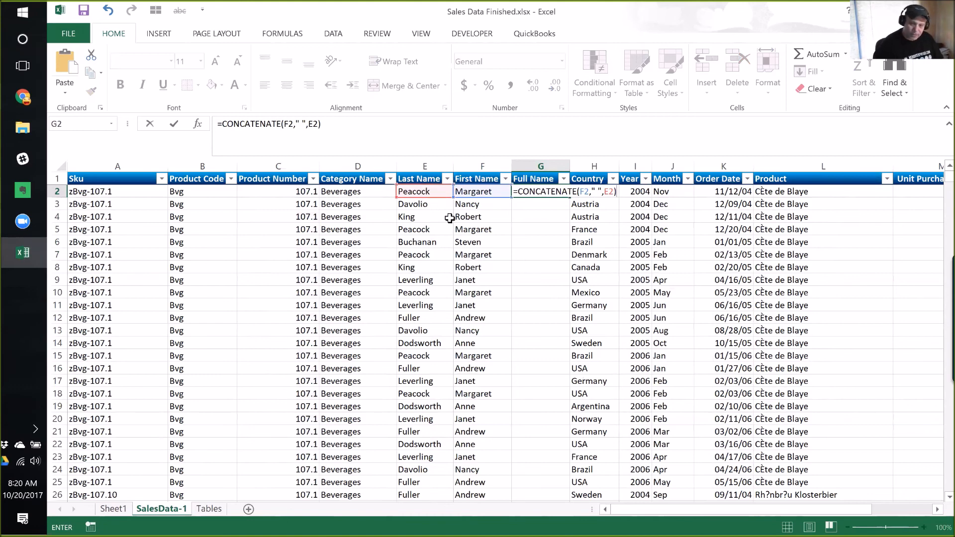
key(Return)
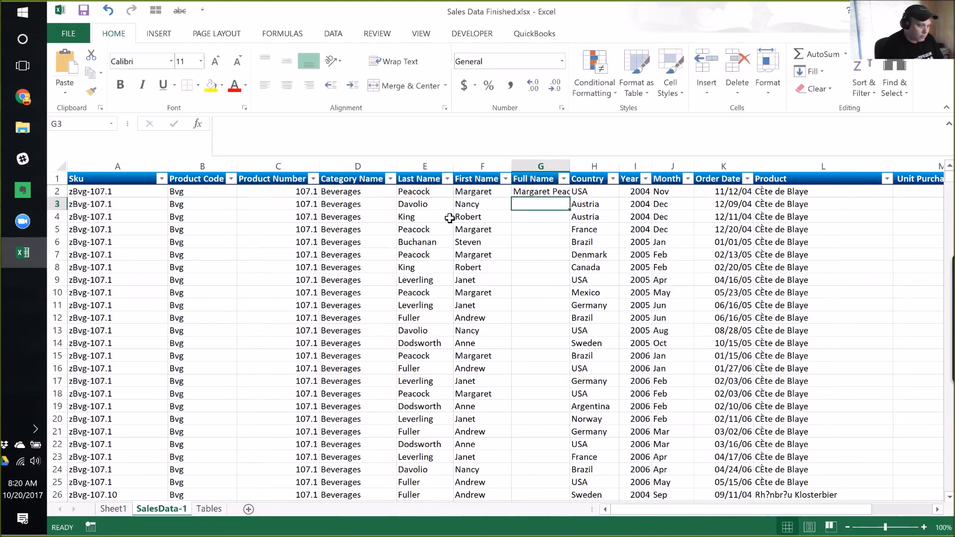
Widen the Full Name column and copy the G2 formula down to the last record in row 2156
drag(570, 167, 654, 167)
key(Up)
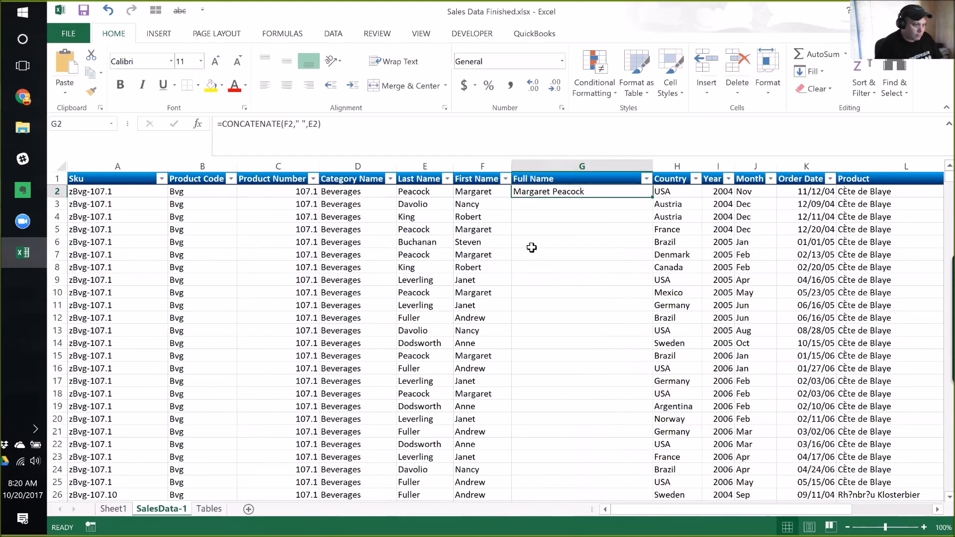
key(ctrl+c)
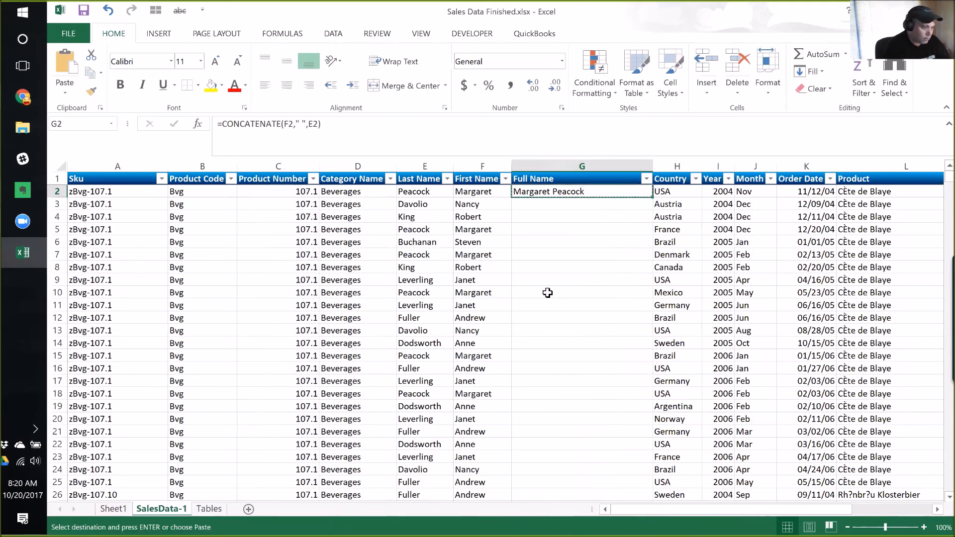
key(Left)
key(ctrl+Down)
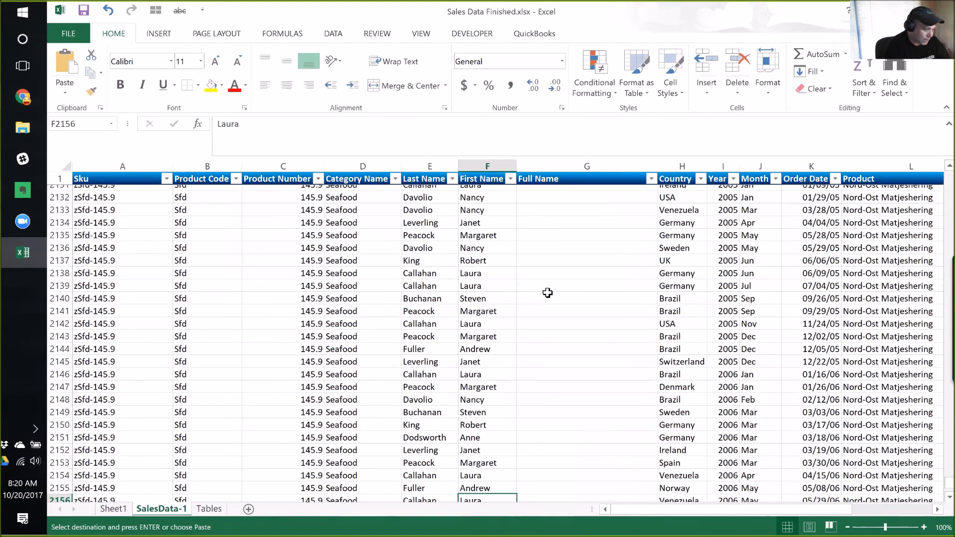
key(Right)
key(ctrl+shift+Up)
key(ctrl+v)
key(ctrl+Up)
key(Down)
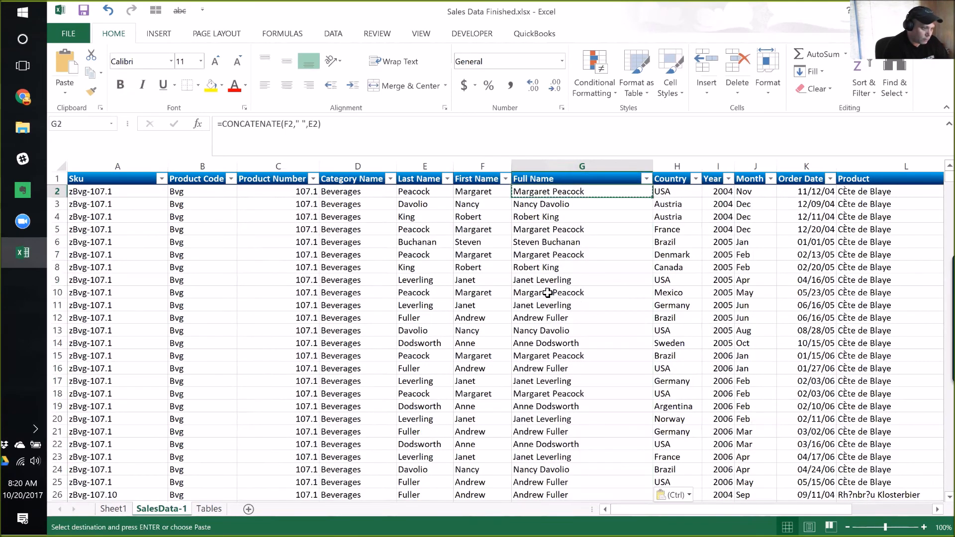
key(Escape)
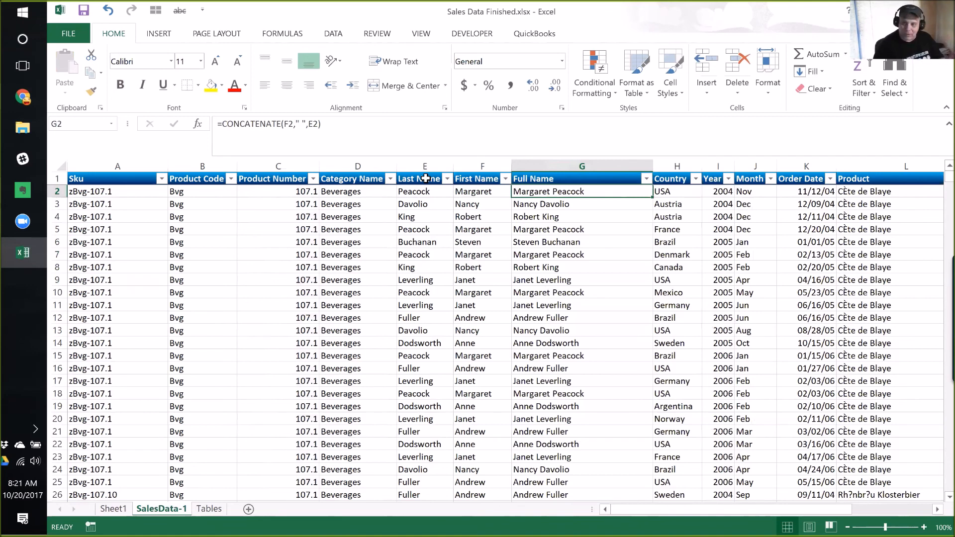
Examine the Analyze and Design tools for the PivotTable on Sheet1, and select a cell outside the PivotTable
click(113, 509)
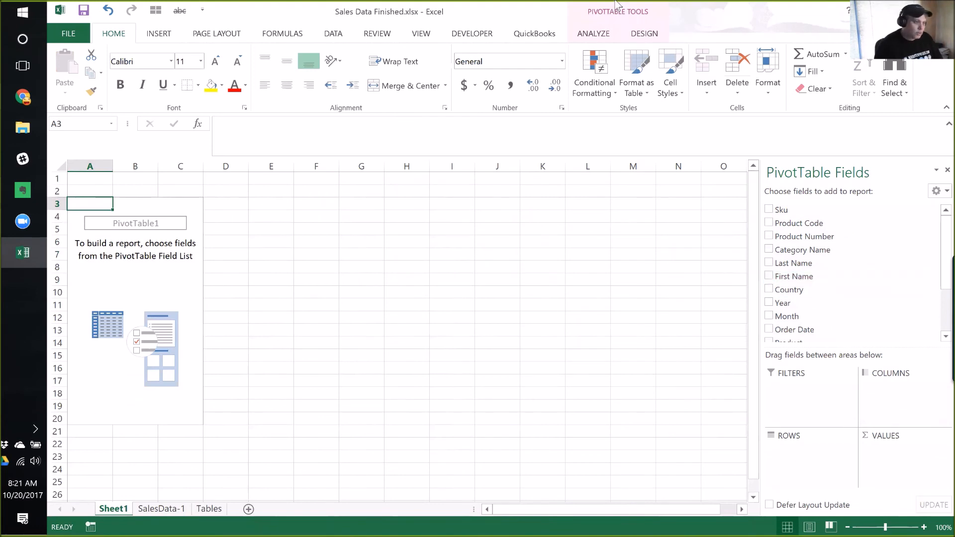
click(646, 35)
click(612, 31)
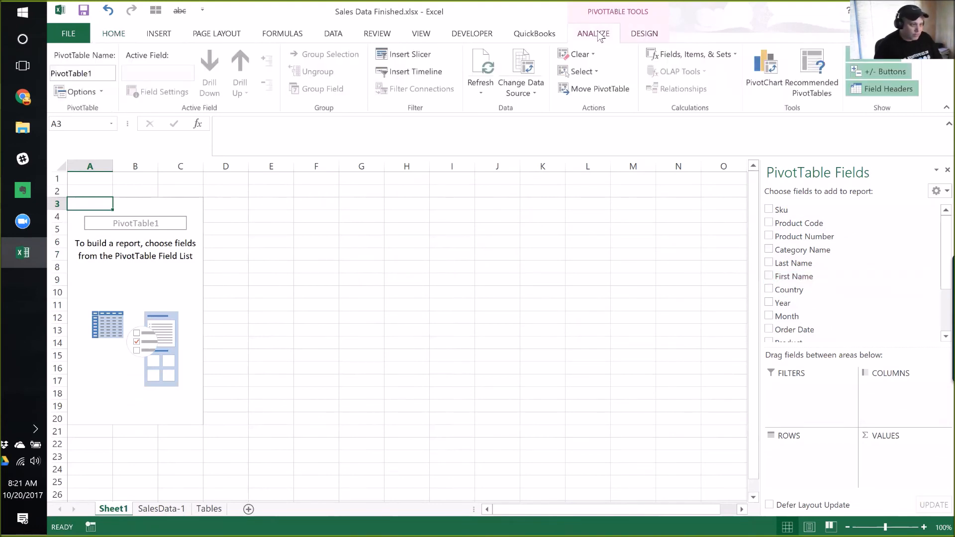
click(257, 213)
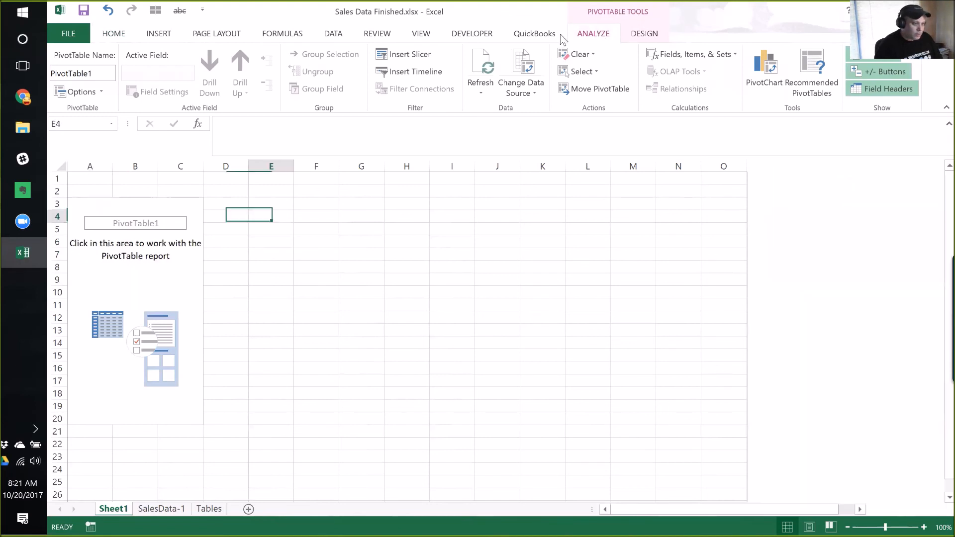
Refresh the PivotTable on Sheet1 so its field list includes Full Name, and place the Full Name field in the rows
click(141, 258)
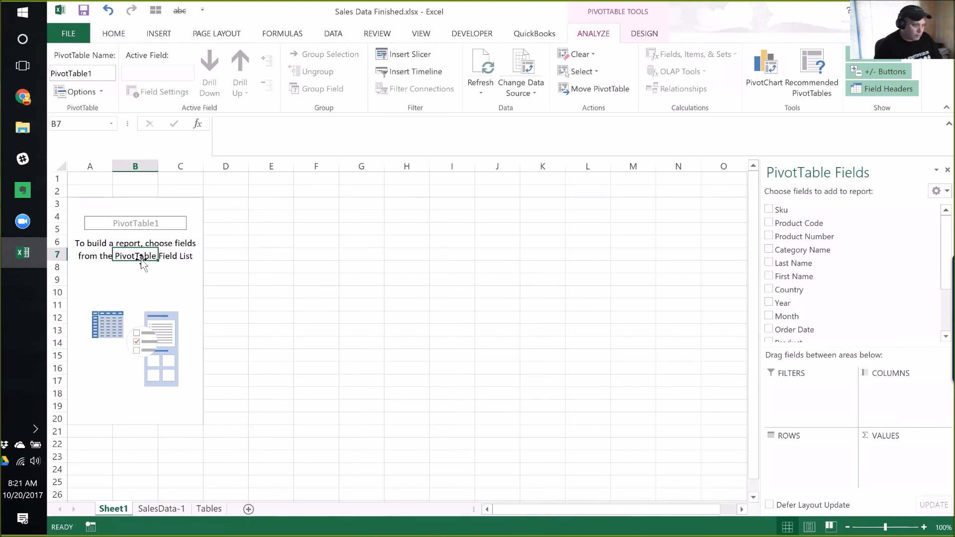
click(284, 227)
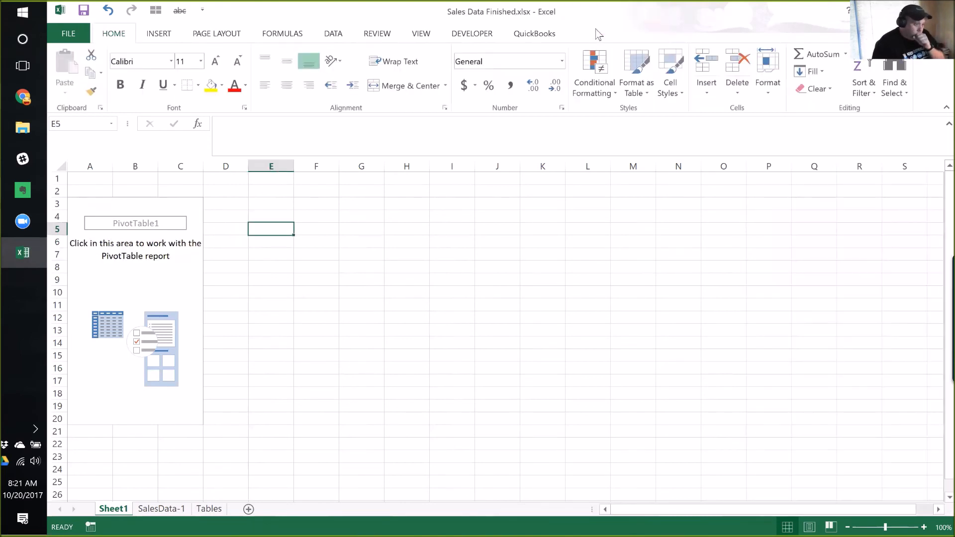
click(117, 262)
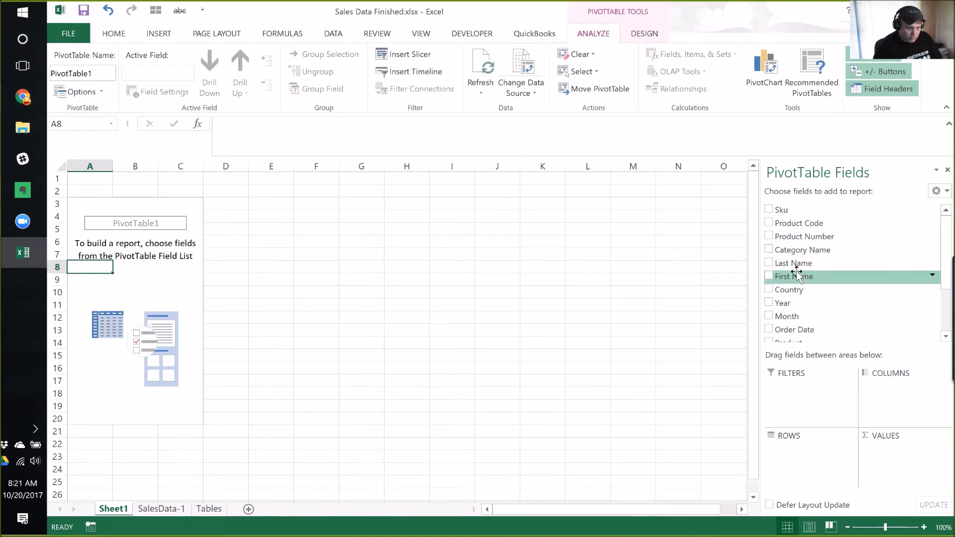
click(488, 71)
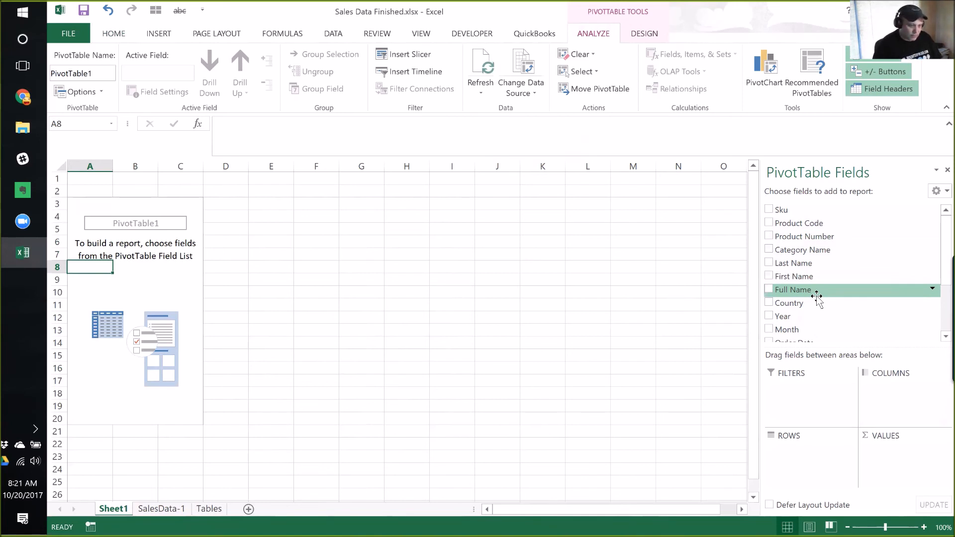
drag(816, 296, 808, 456)
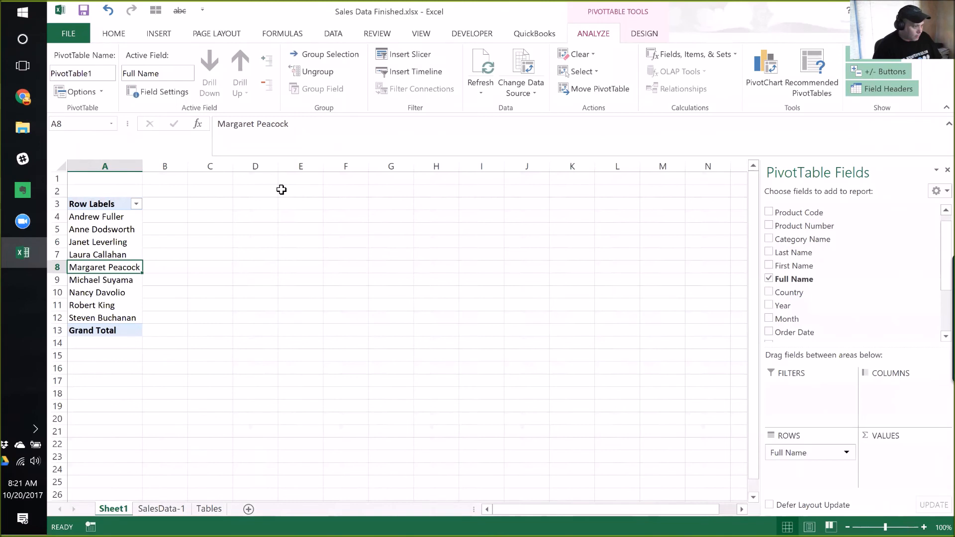
Check the SalesData-1 source columns, and add the Order Total field to the values of the Sheet1 PivotTable
scroll(102, 269, down, 1)
scroll(102, 269, up, 1)
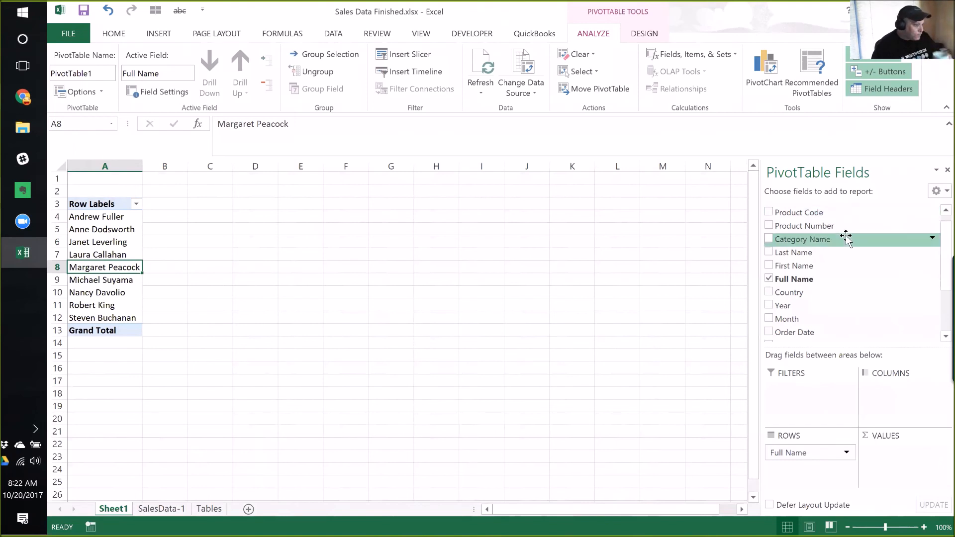
click(145, 512)
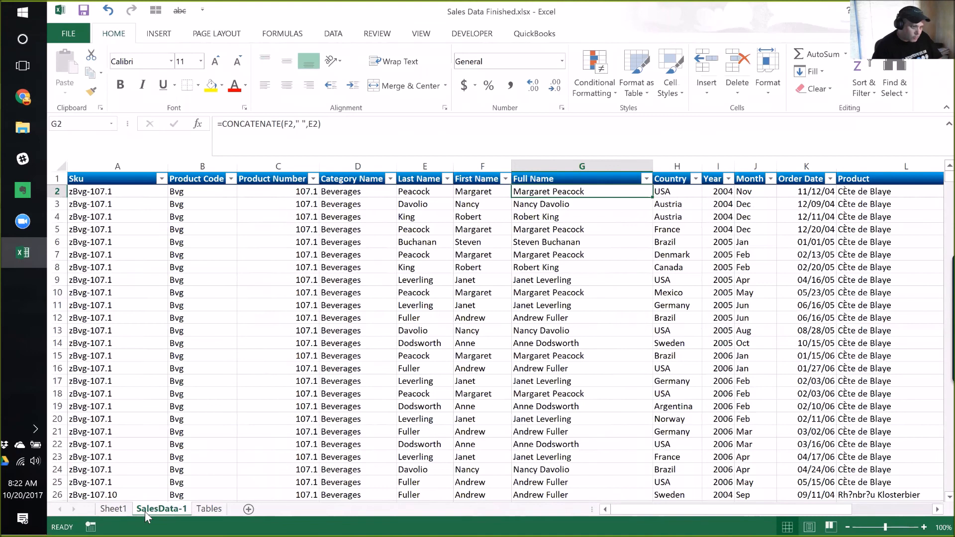
click(109, 509)
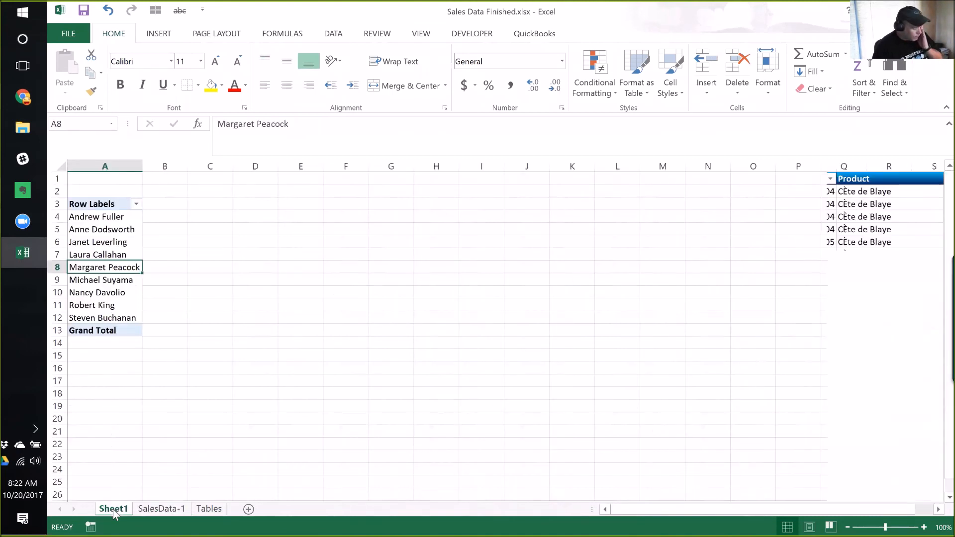
scroll(836, 298, down, 5)
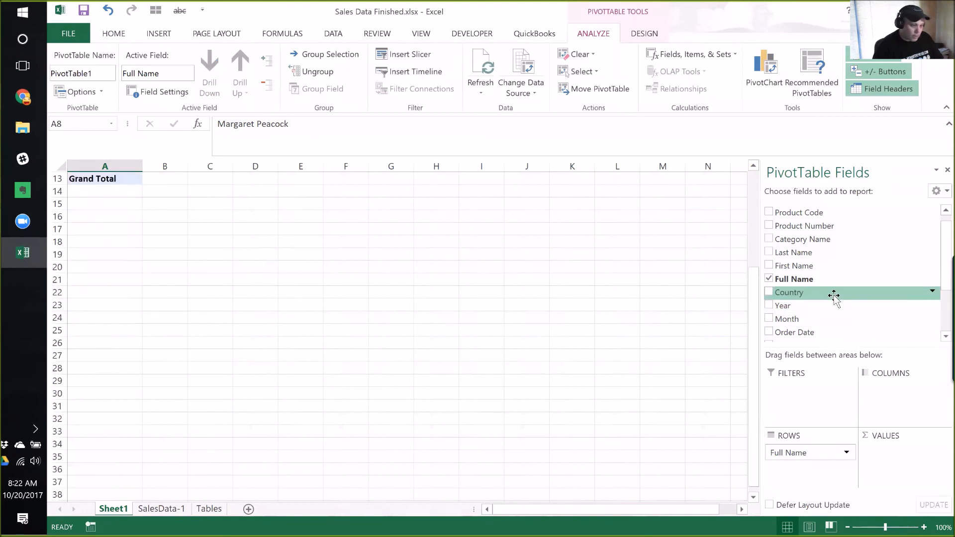
scroll(836, 298, up, 5)
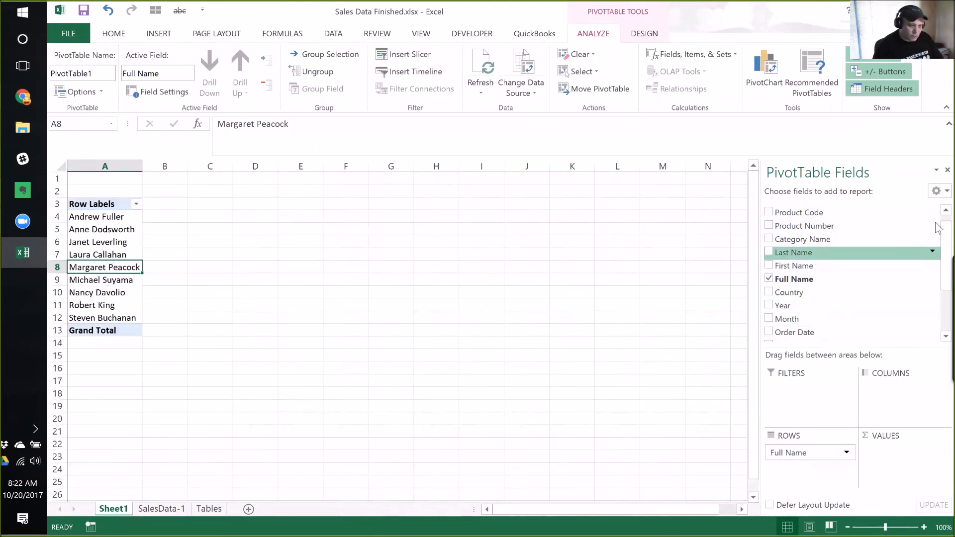
drag(938, 227, 935, 277)
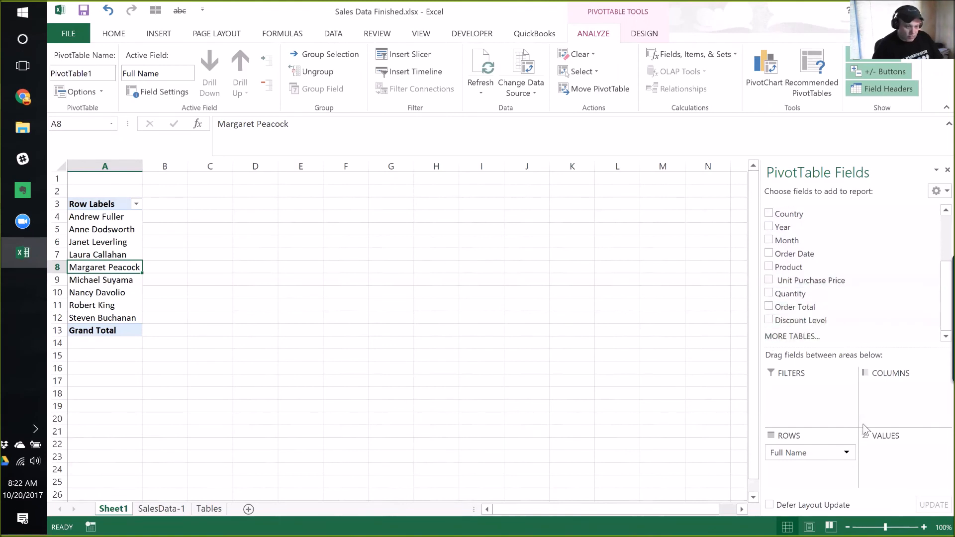
drag(791, 311, 890, 465)
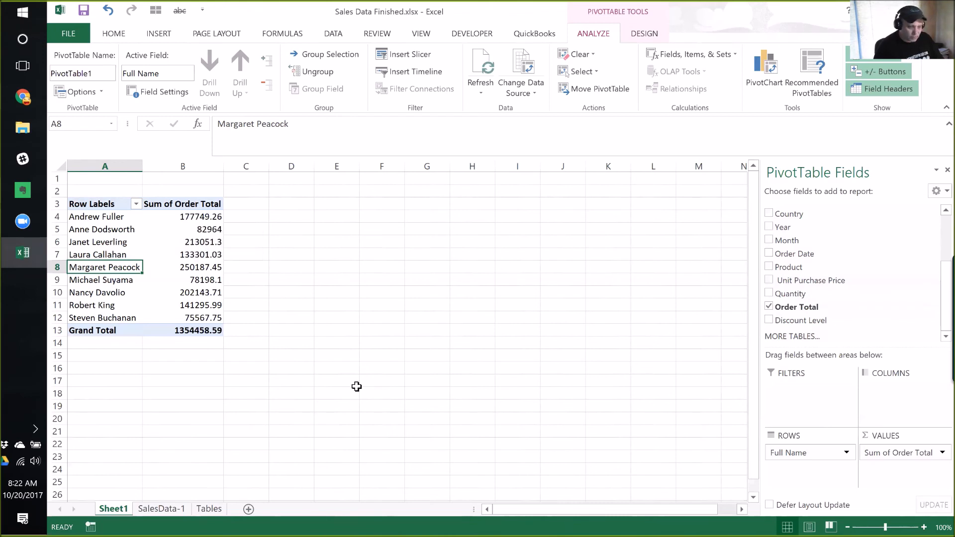
Format the Sum of Order Total values as Number with two decimals, a thousands separator and negatives in red parentheses
click(909, 452)
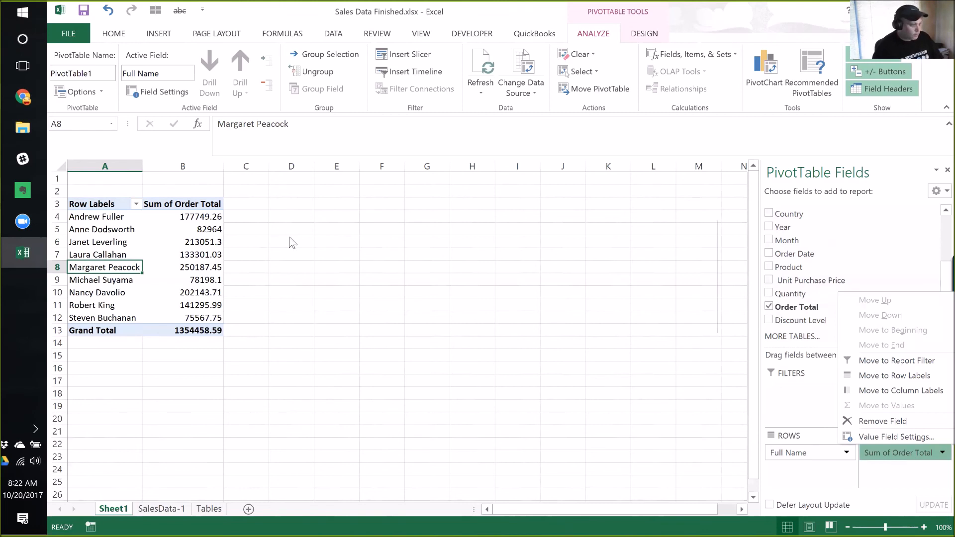
click(888, 475)
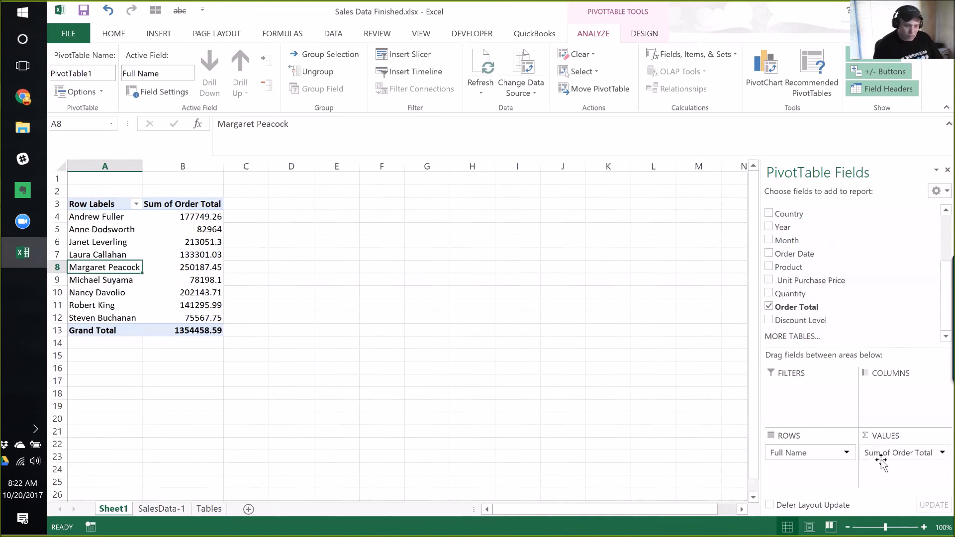
click(940, 454)
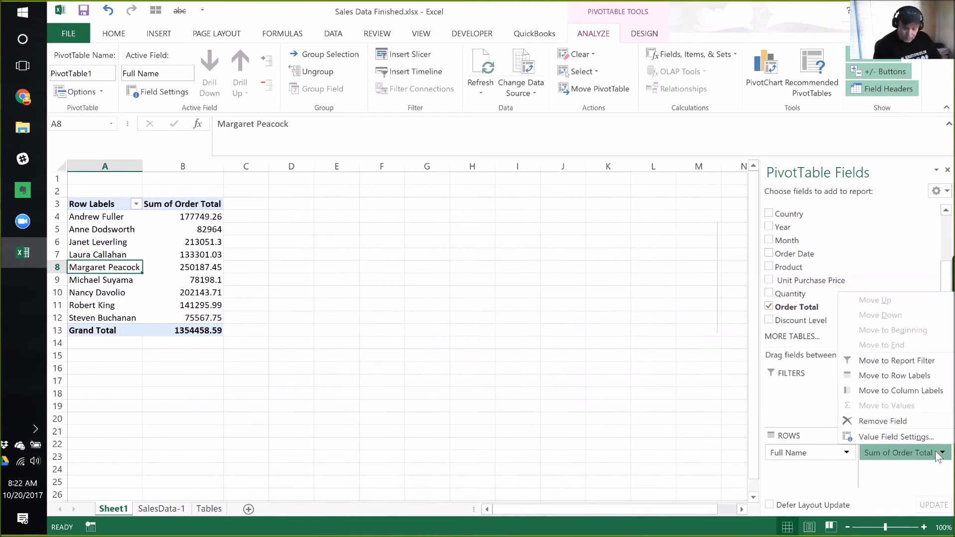
click(899, 436)
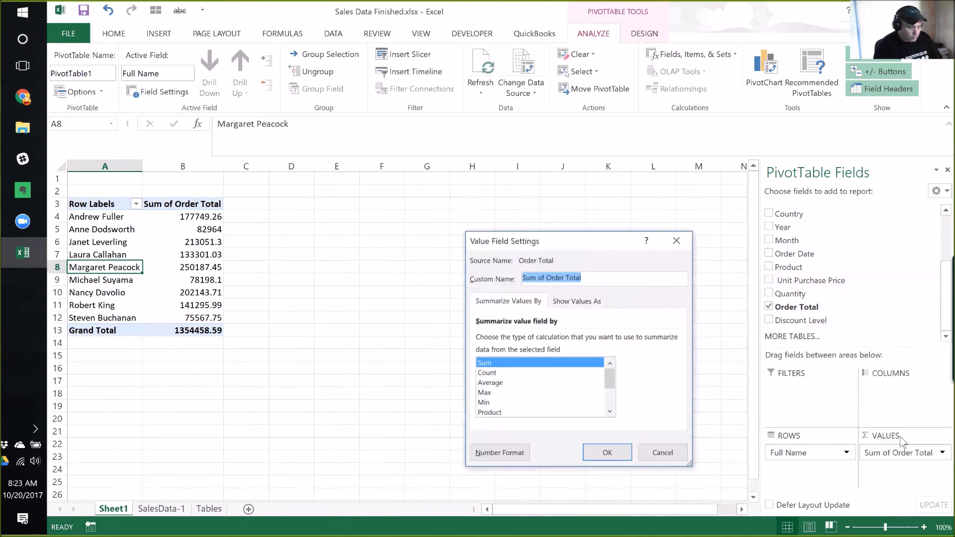
click(502, 454)
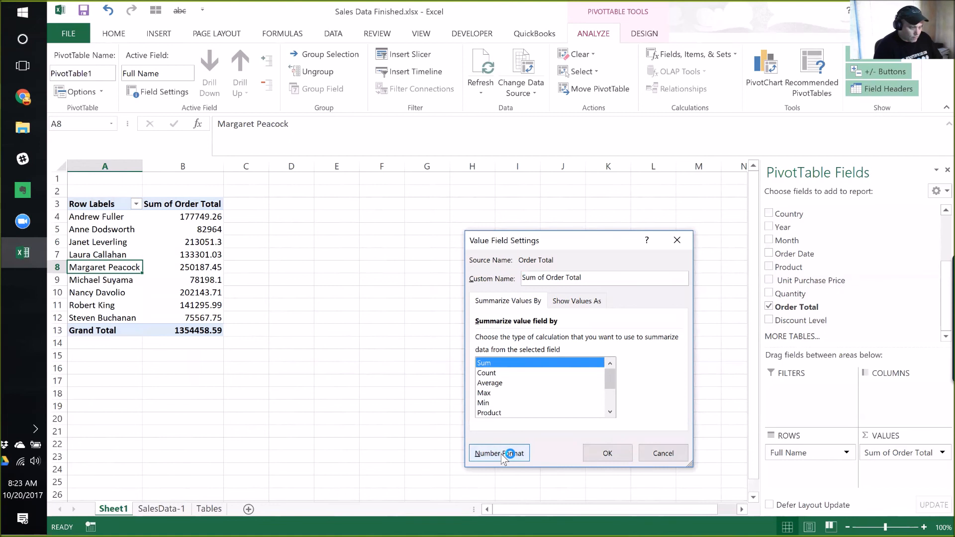
click(453, 250)
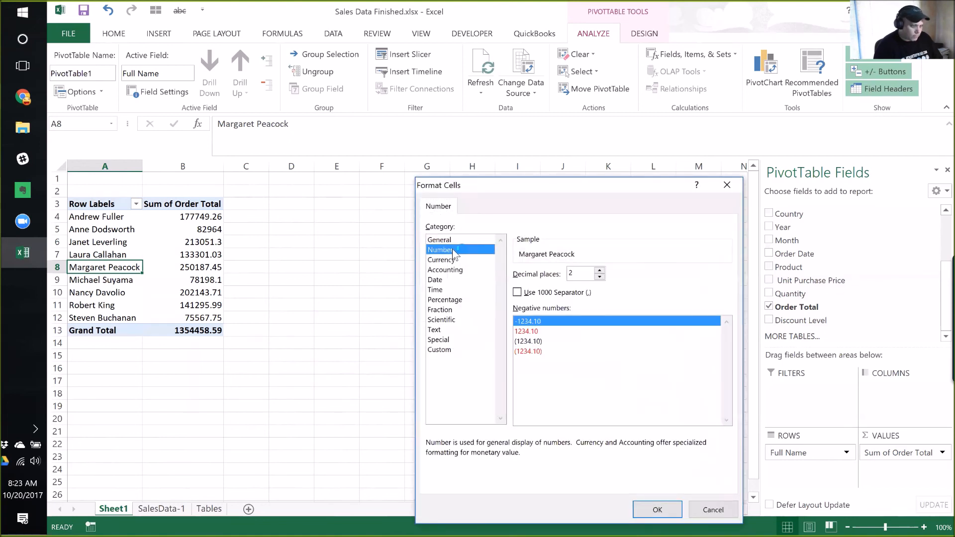
click(550, 293)
click(546, 353)
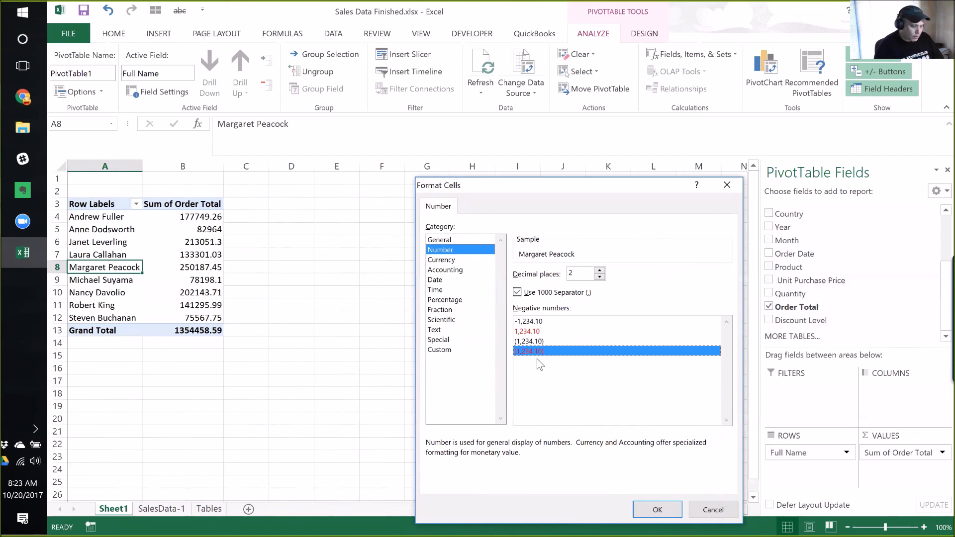
click(657, 510)
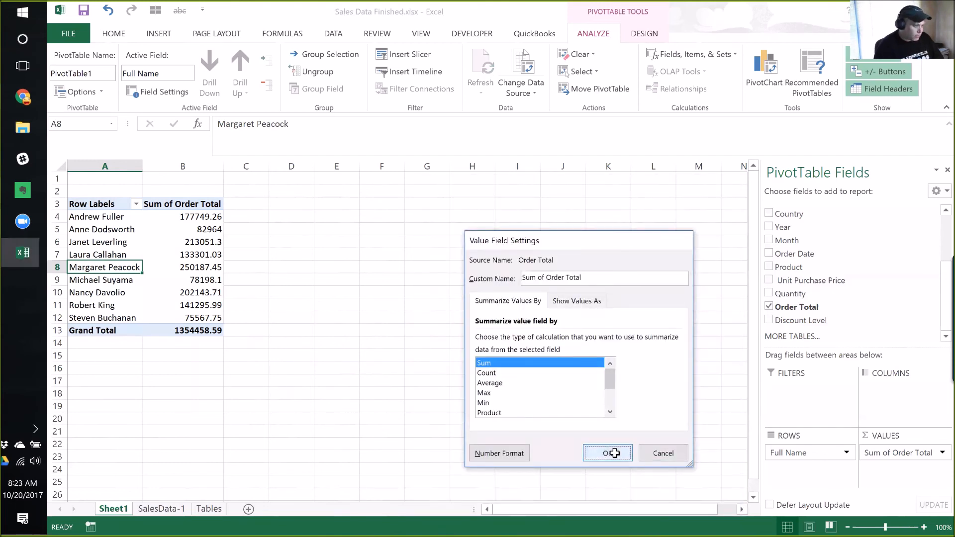
click(614, 453)
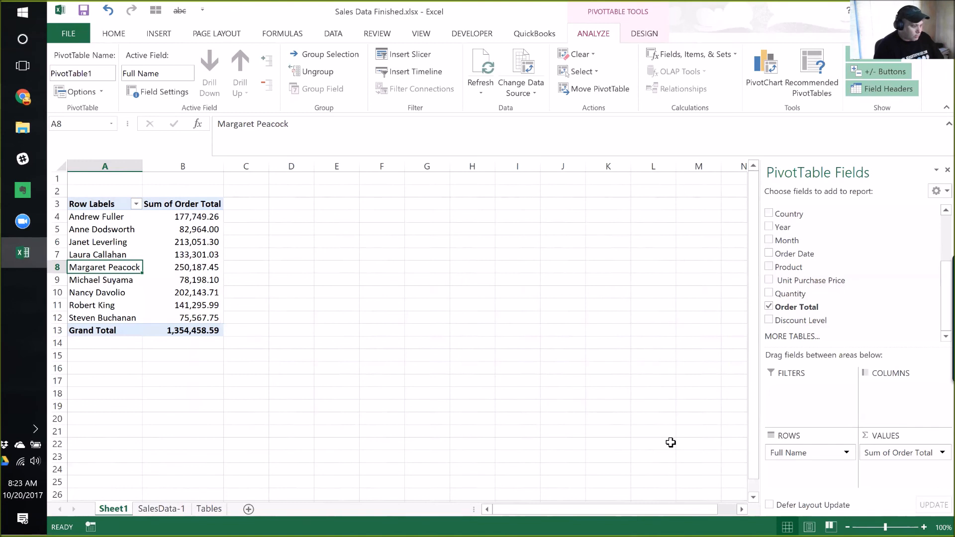
click(201, 357)
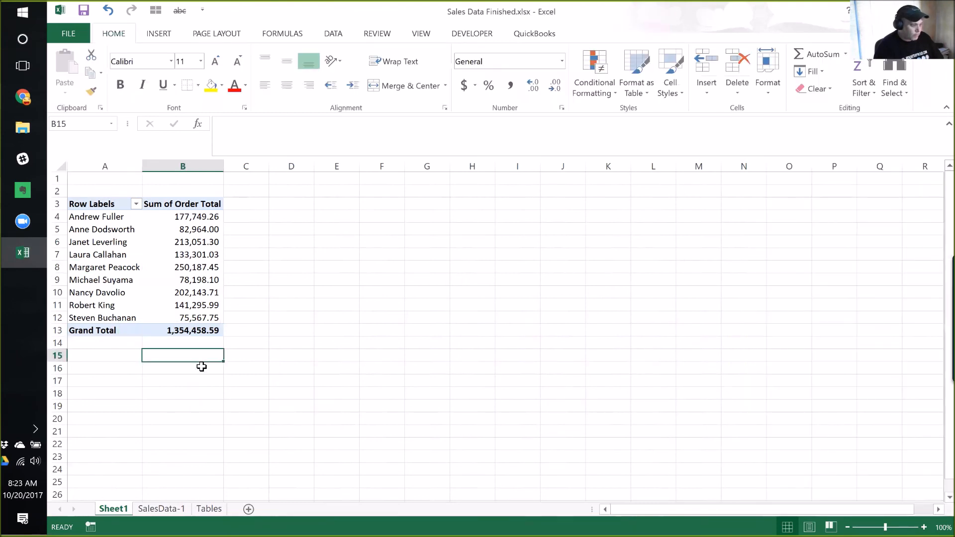
Add the Year field to the PivotTable's columns with Month nested beneath it, and review the monthly breakdown through 2006
click(99, 216)
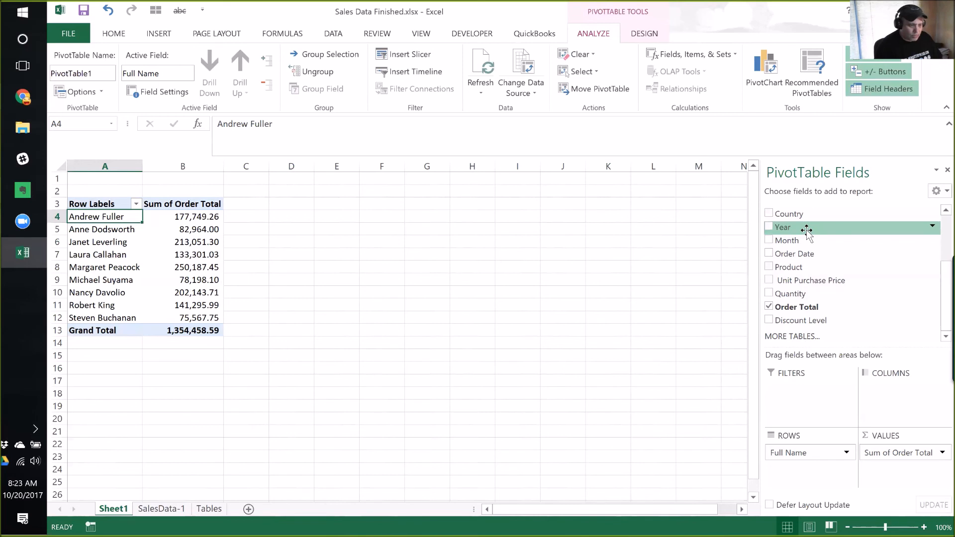
drag(806, 230, 909, 391)
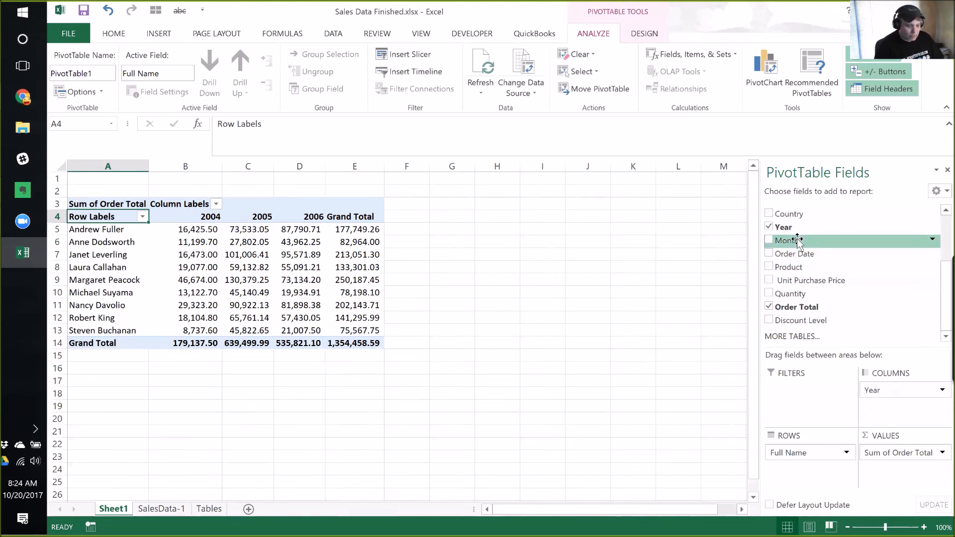
drag(797, 240, 917, 404)
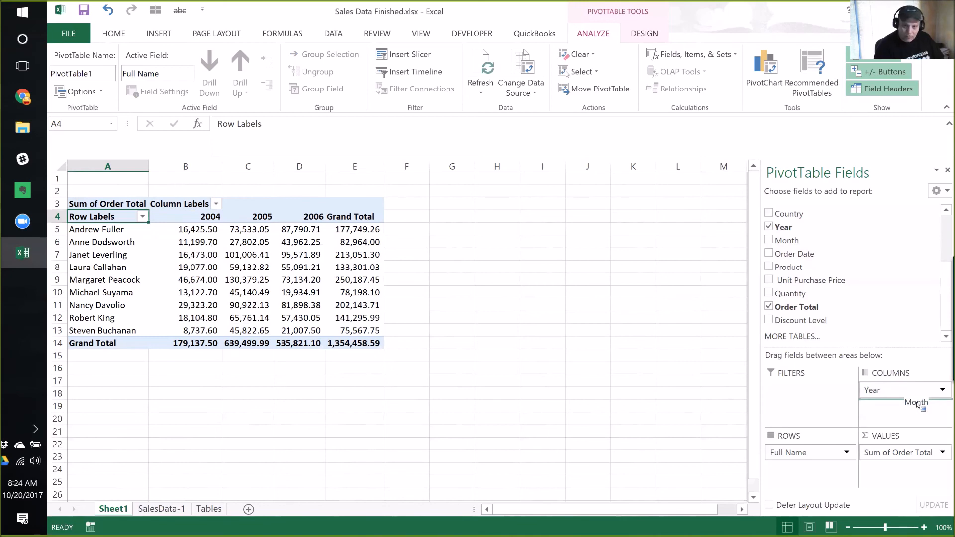
drag(917, 404, 919, 407)
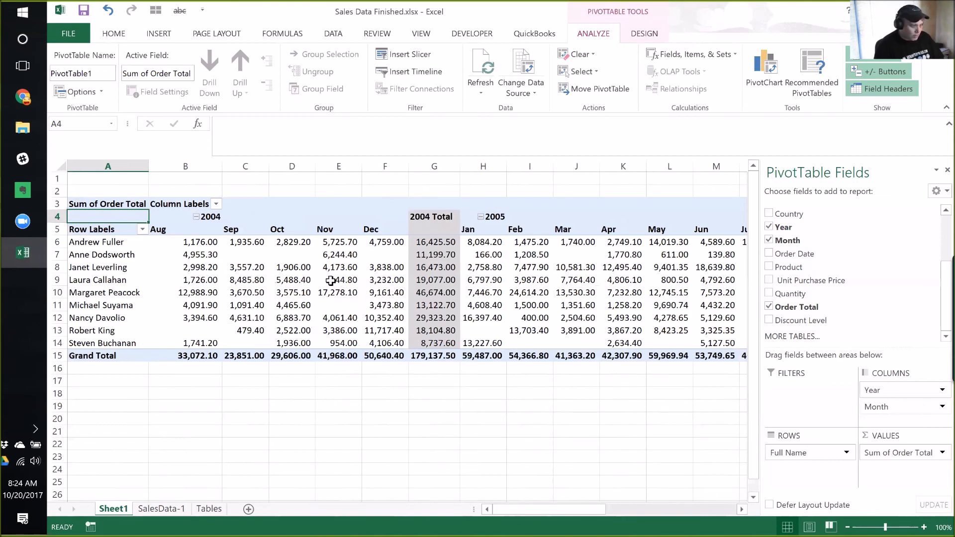
drag(590, 508, 719, 510)
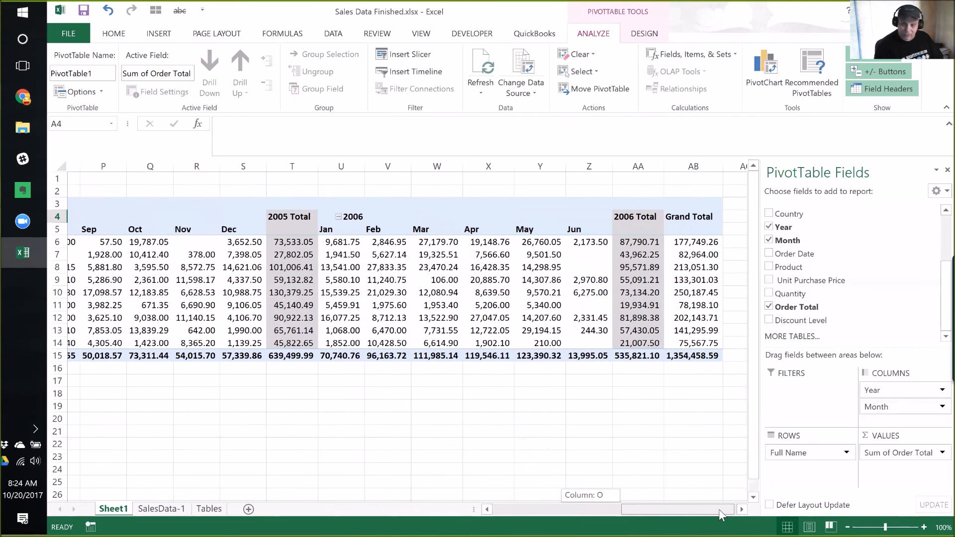
drag(719, 513, 720, 512)
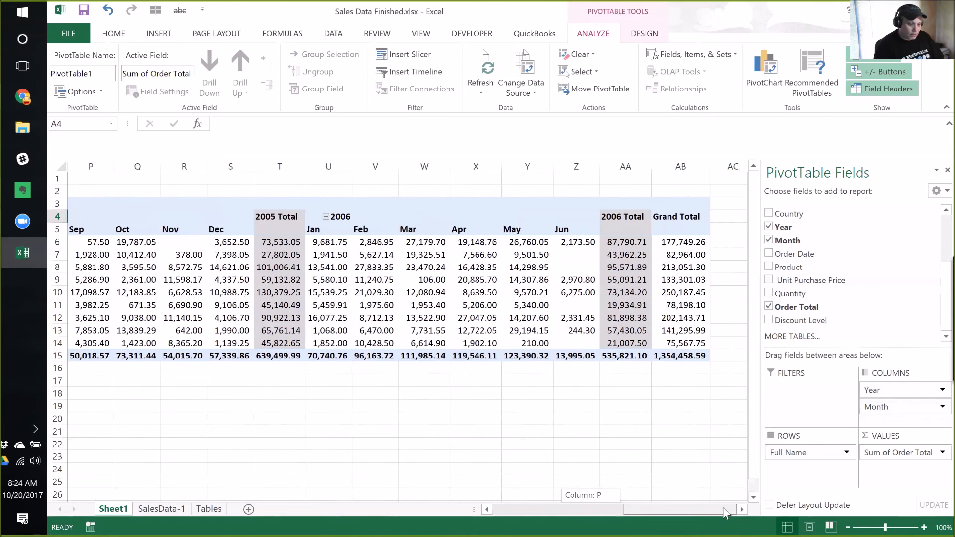
Try Month above Year in the columns to compare each month across years, and restore Year as the outer field
drag(911, 413, 909, 391)
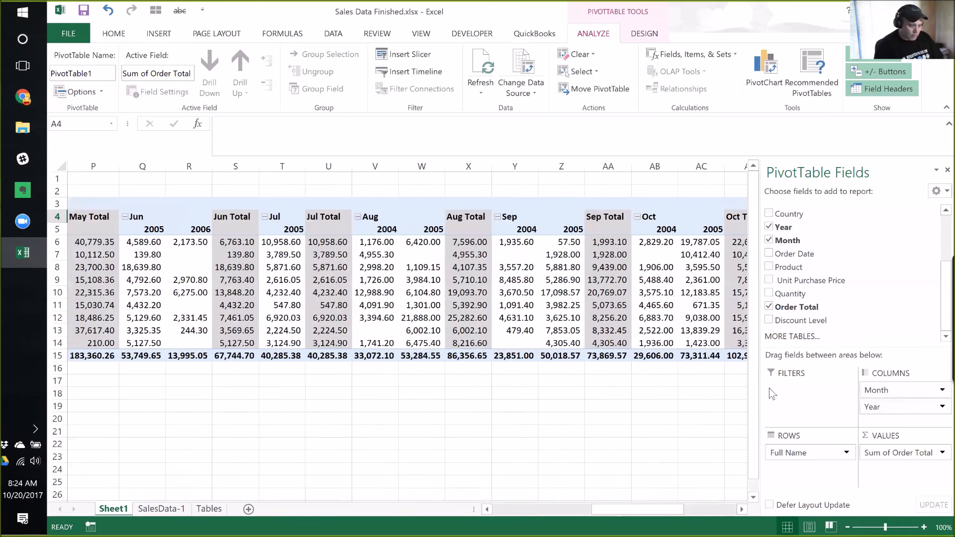
drag(636, 509, 553, 510)
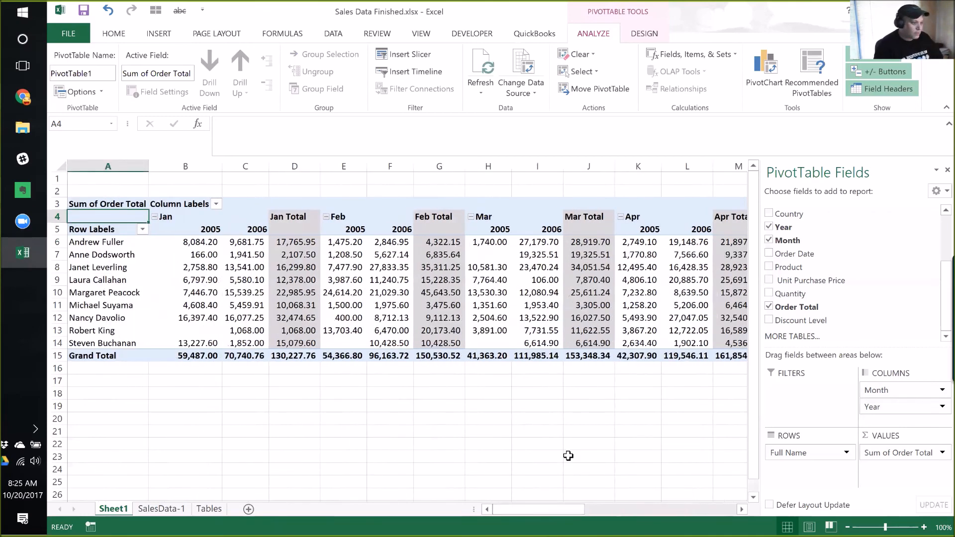
mouse_move(356, 355)
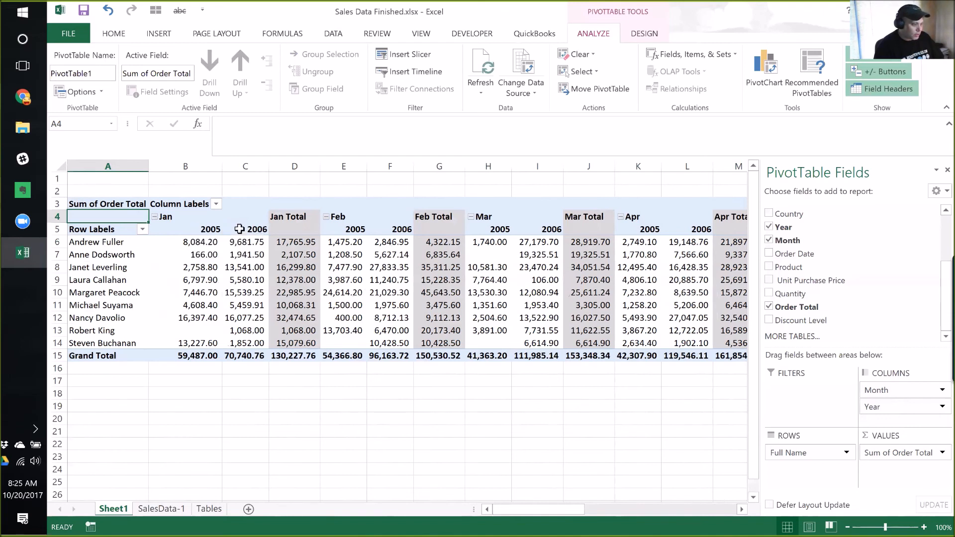
mouse_move(239, 244)
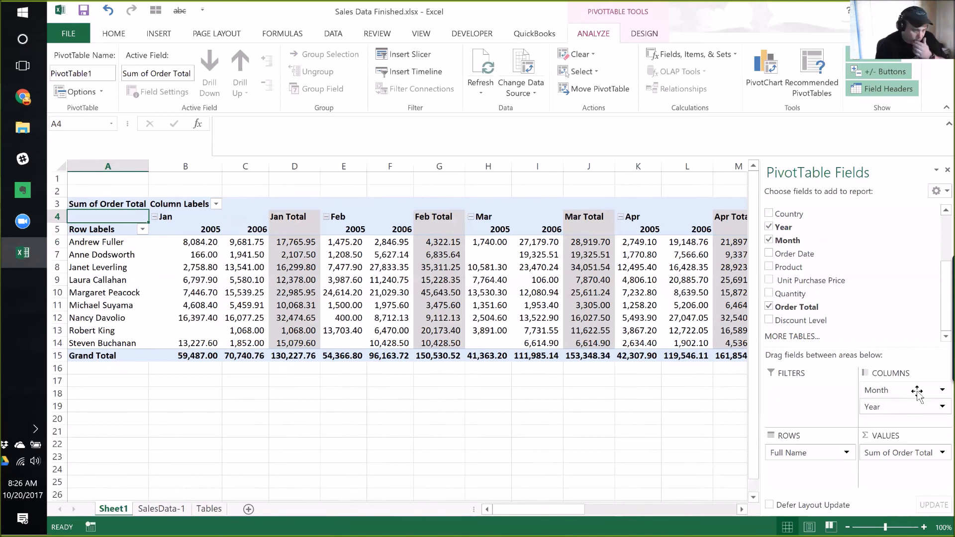
drag(916, 391, 908, 415)
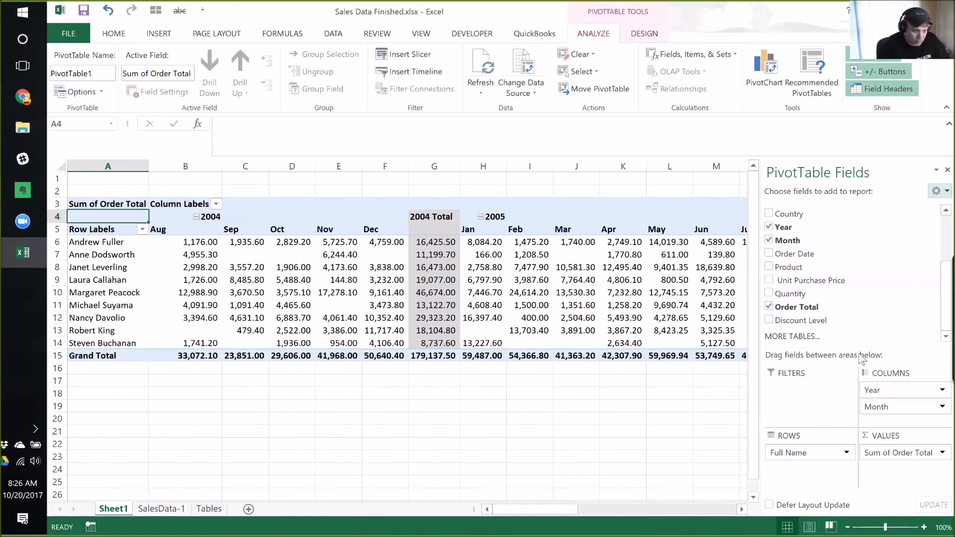
Enlarge the layout areas of the PivotTable Fields pane, and shrink them again to reveal more of the field list
drag(862, 355, 842, 284)
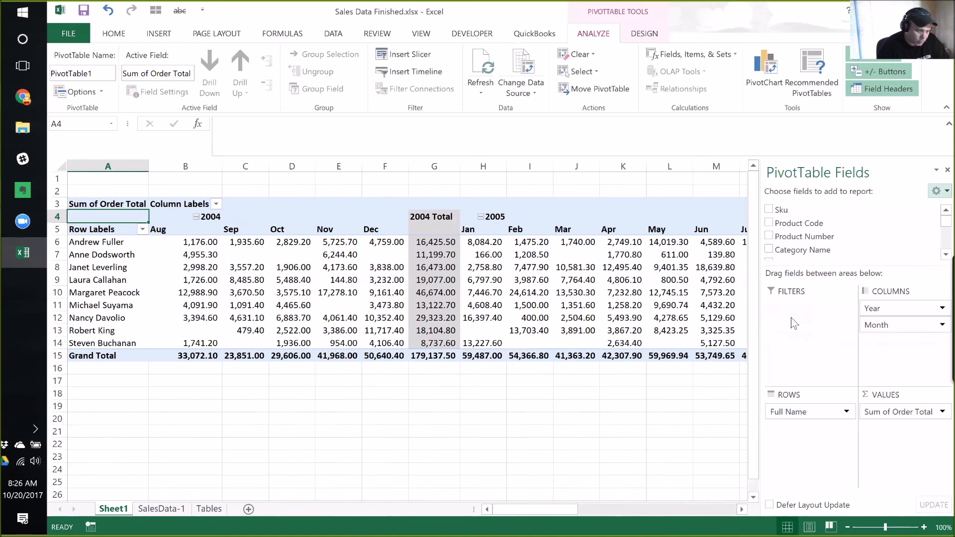
drag(866, 271, 868, 350)
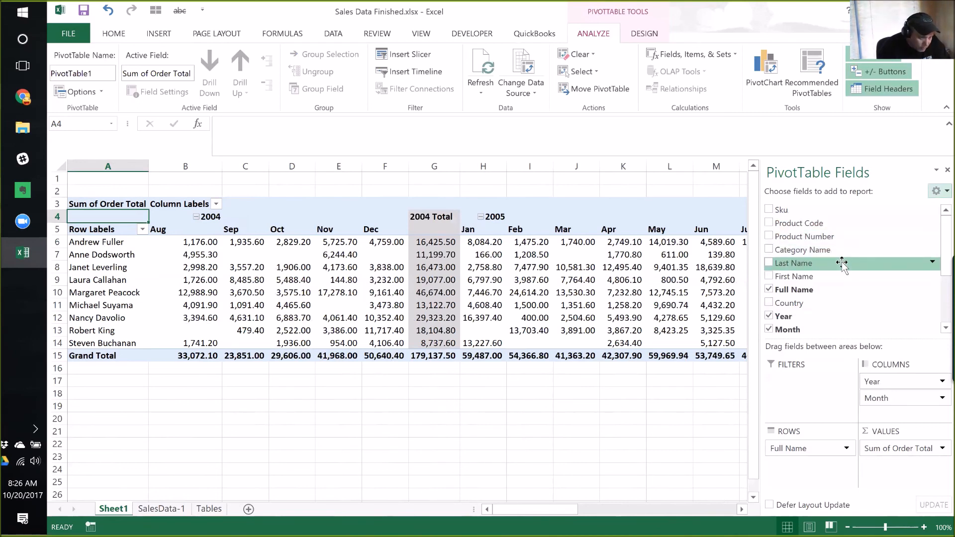
Review the available PivotTable fields and check the Product column in the SalesData-1 source data
scroll(846, 265, down, 3)
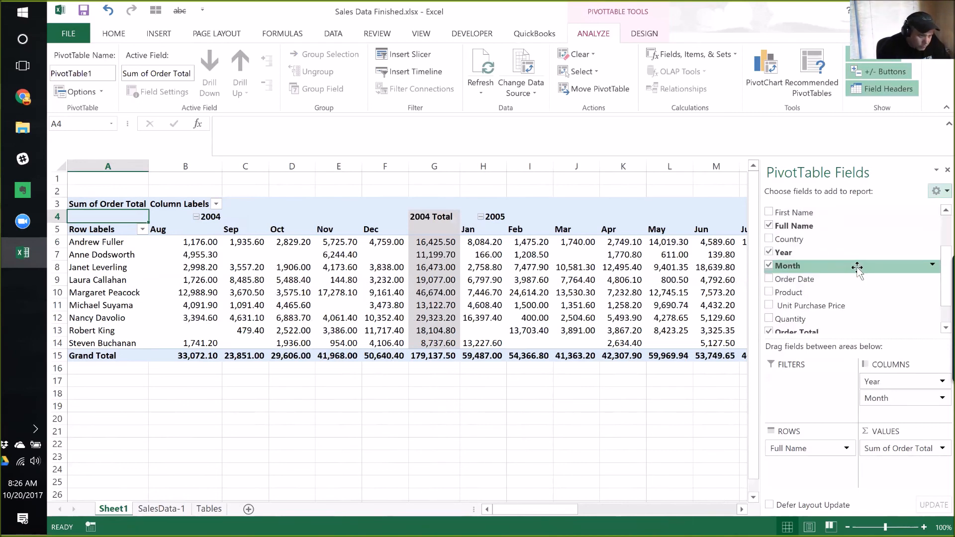
scroll(857, 269, up, 3)
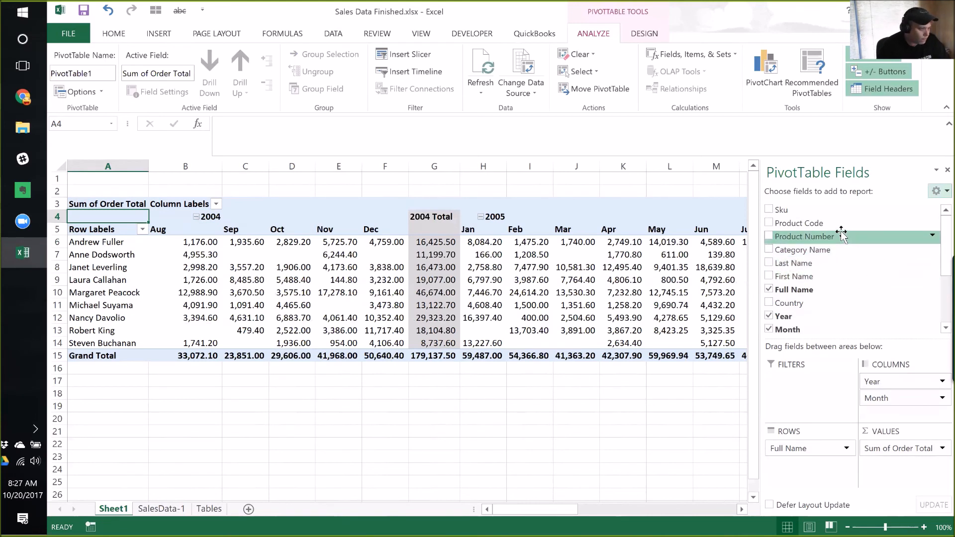
click(161, 511)
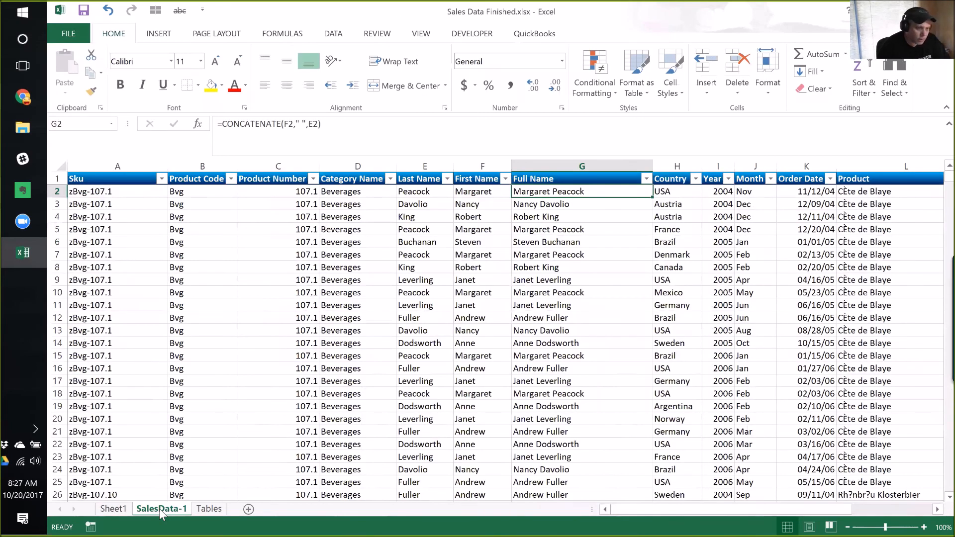
click(868, 164)
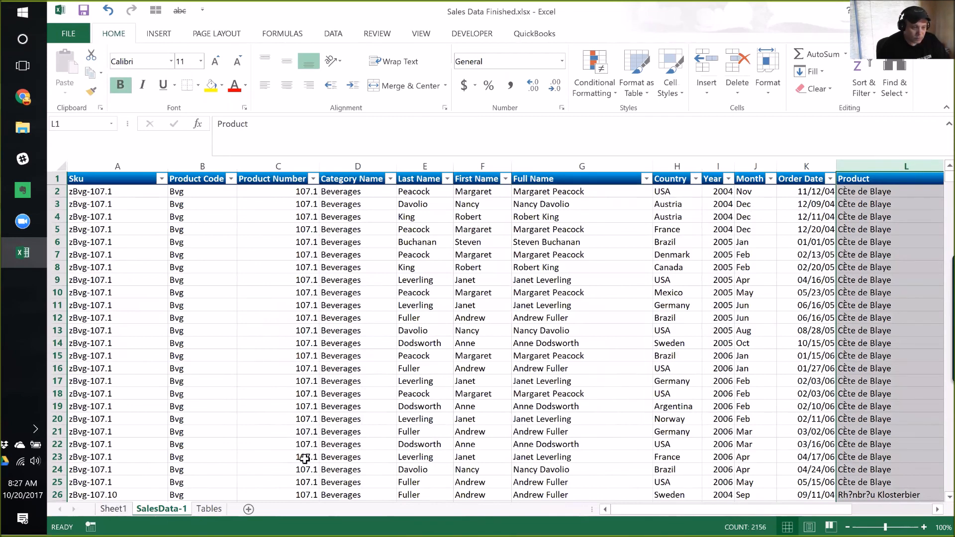
key(Down)
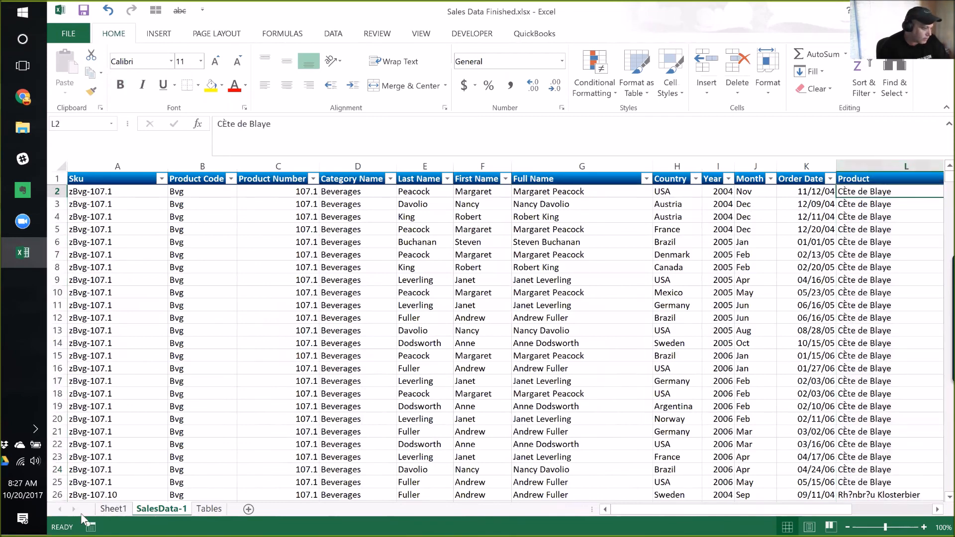
click(112, 508)
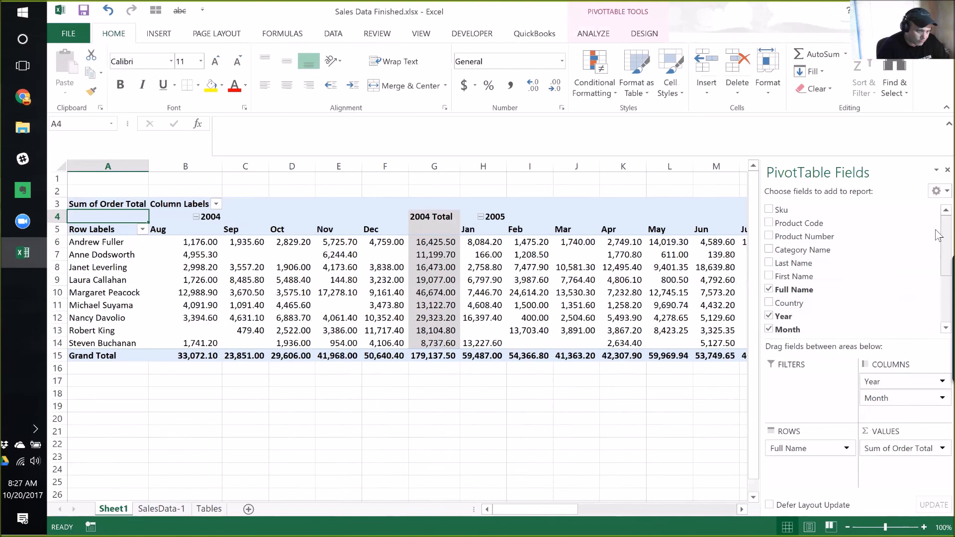
Try nesting the Product field beneath Full Name in the PivotTable's rows, and review the product breakdown per person
scroll(846, 258, down, 3)
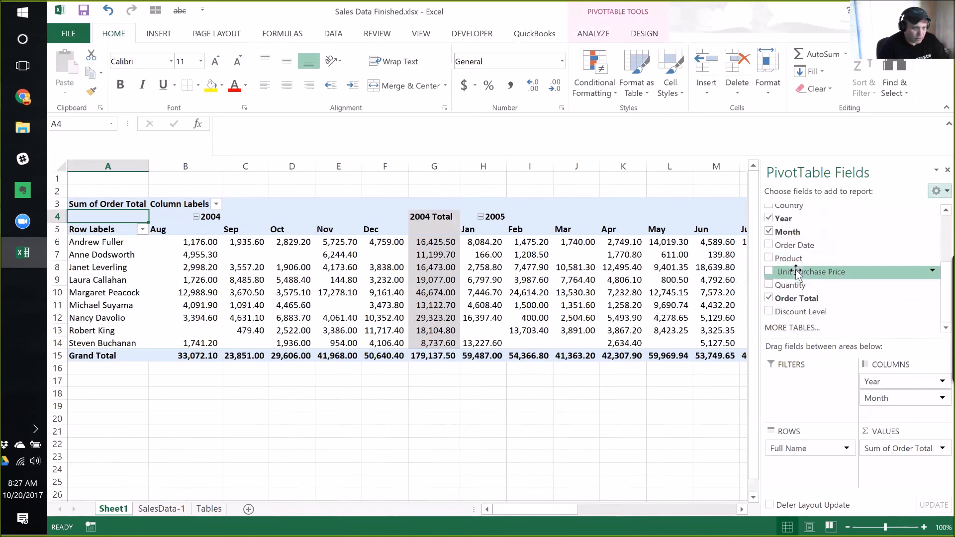
drag(796, 259, 818, 468)
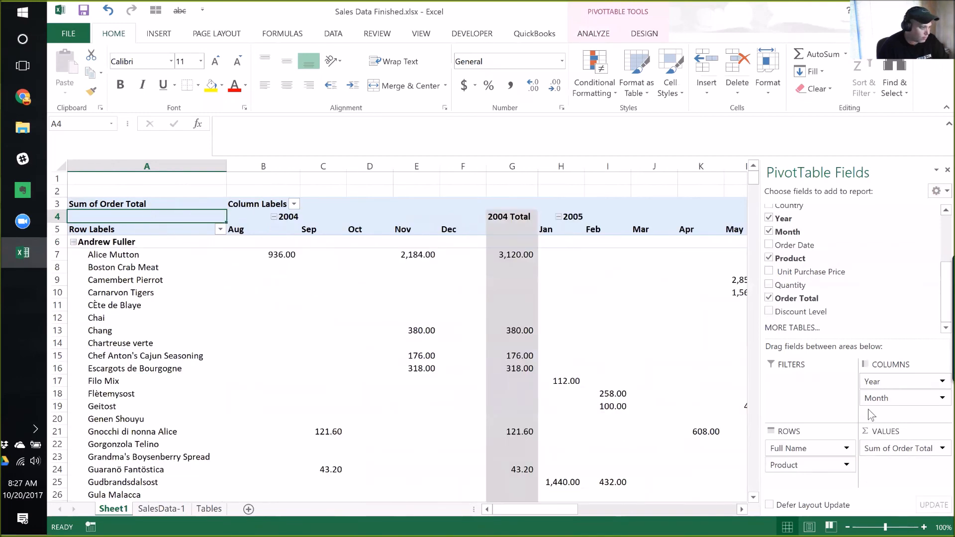
click(144, 255)
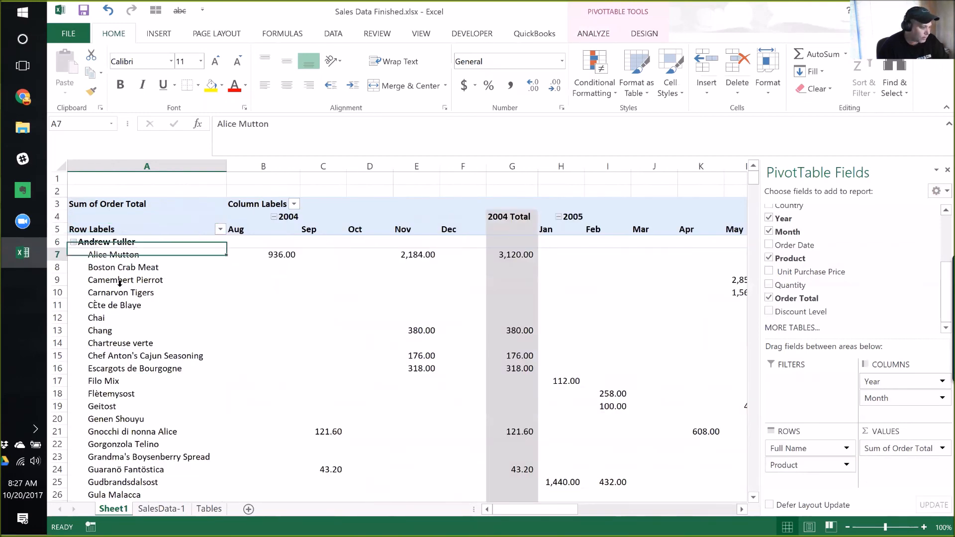
click(146, 299)
click(146, 297)
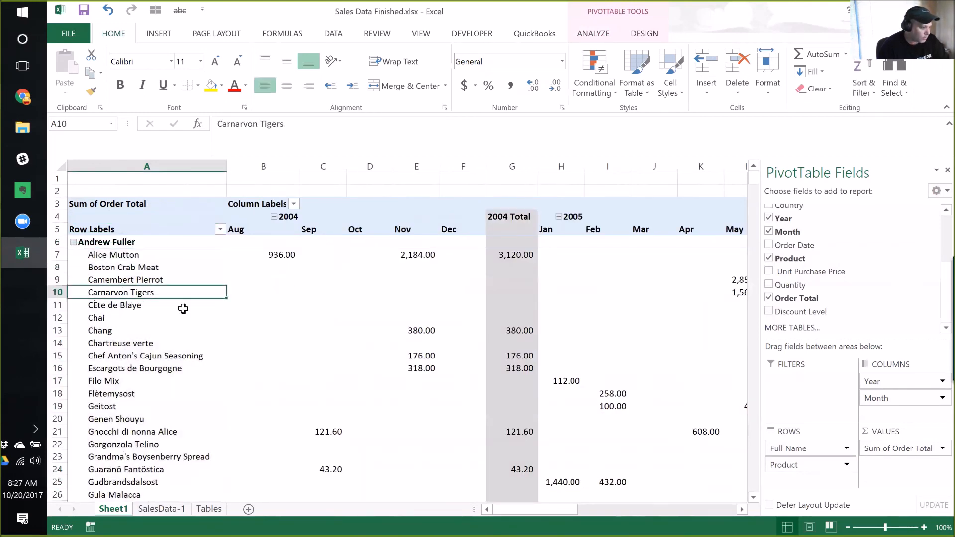
scroll(182, 307, down, 4)
scroll(183, 309, down, 14)
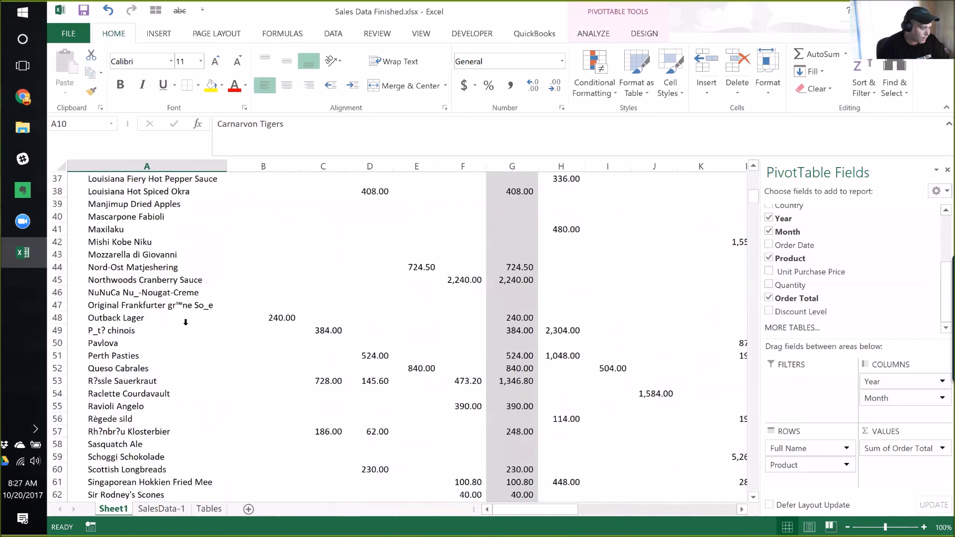
scroll(266, 348, down, 3)
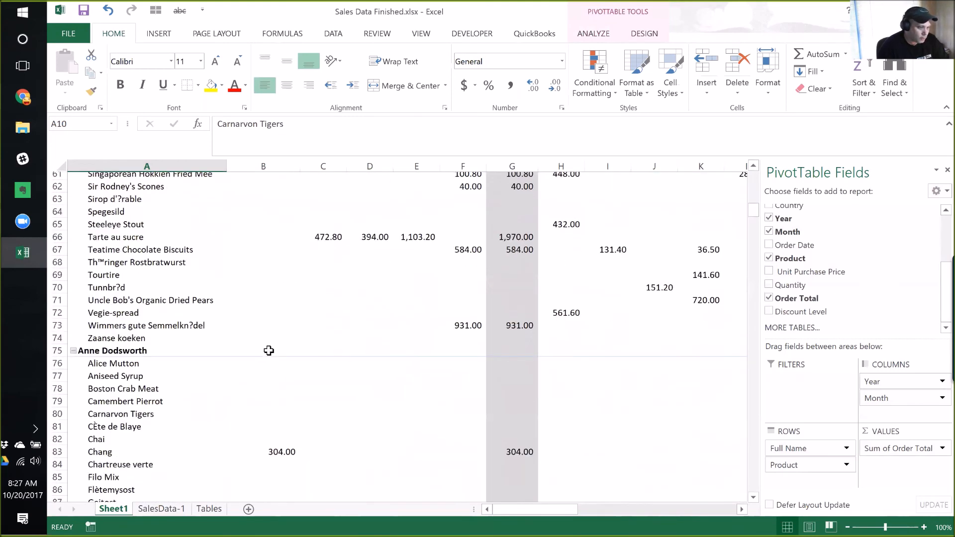
scroll(264, 343, up, 11)
scroll(265, 342, up, 10)
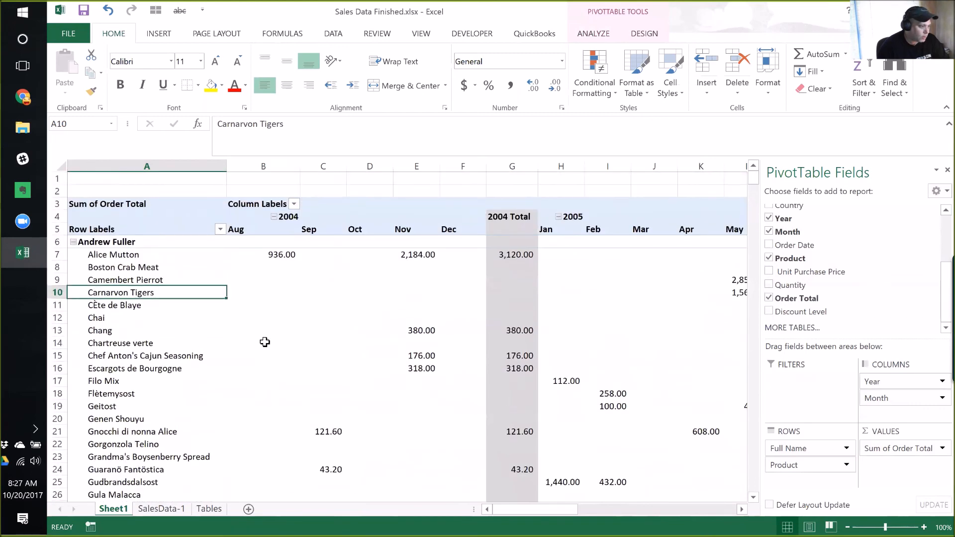
Freeze the panes above row 6 of Sheet1 so the PivotTable's header rows stay in view
click(99, 238)
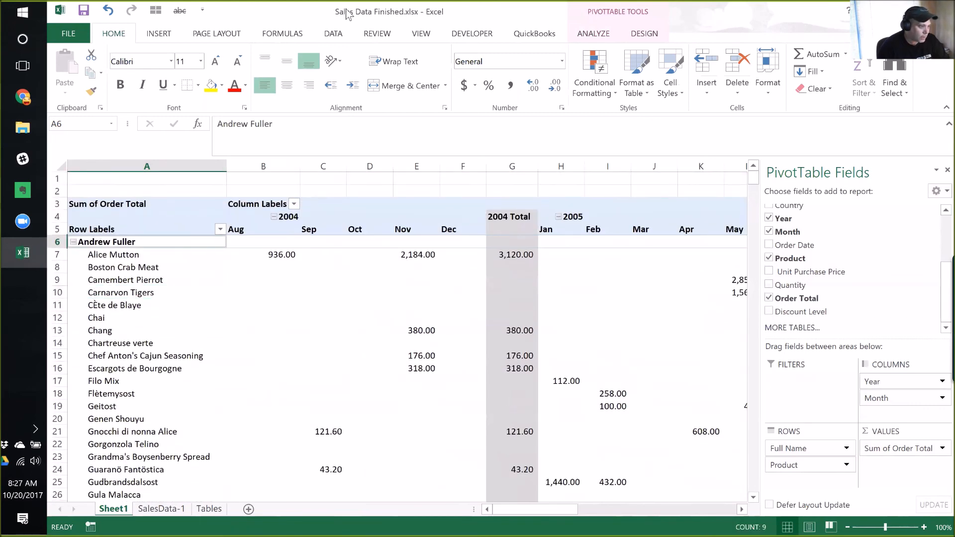
click(419, 35)
click(494, 94)
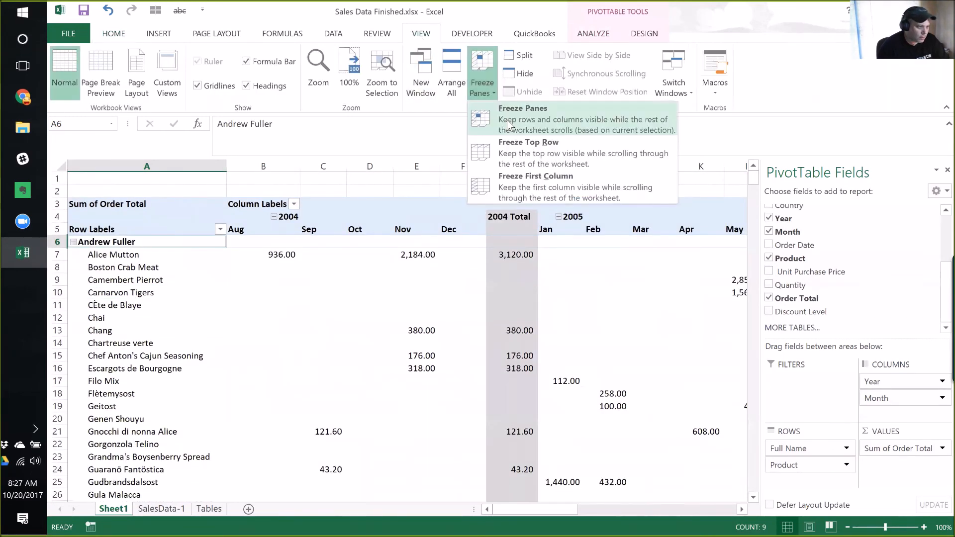
click(508, 122)
scroll(337, 314, down, 7)
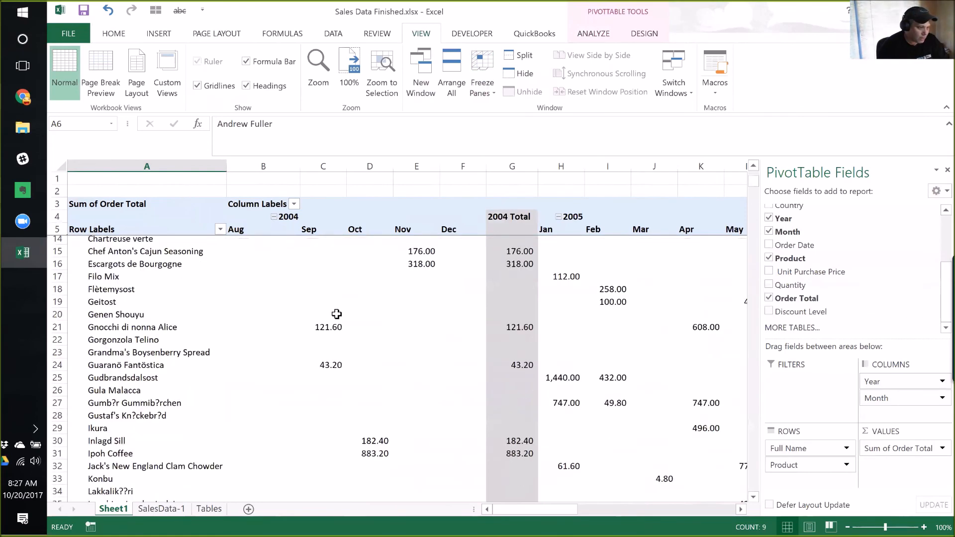
scroll(336, 314, up, 7)
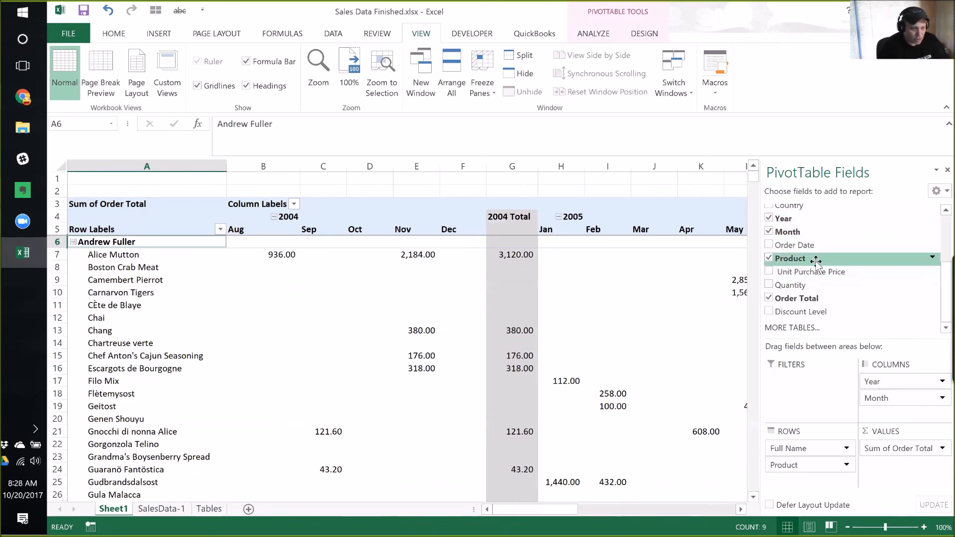
Replace the Product field with Category Name beneath Full Name in the PivotTable's rows
click(769, 258)
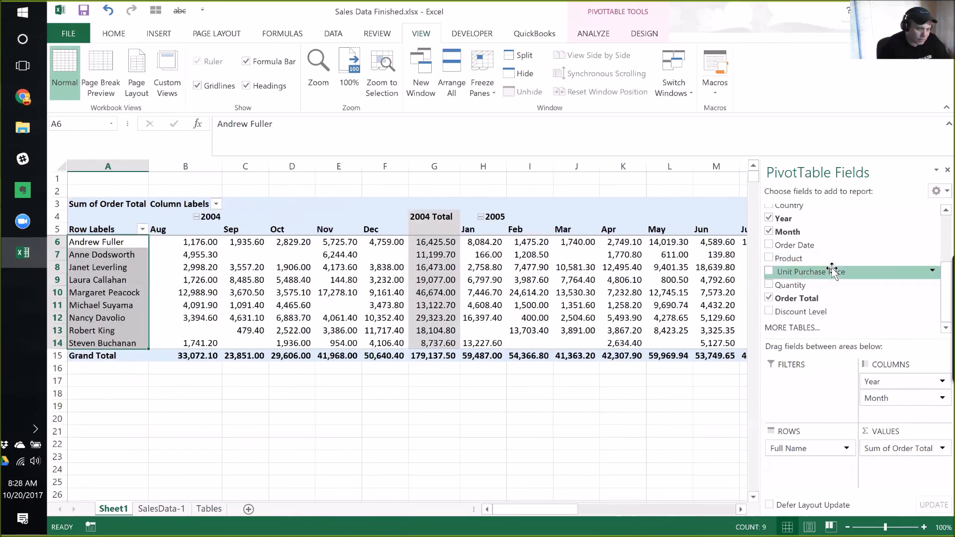
scroll(937, 288, up, 3)
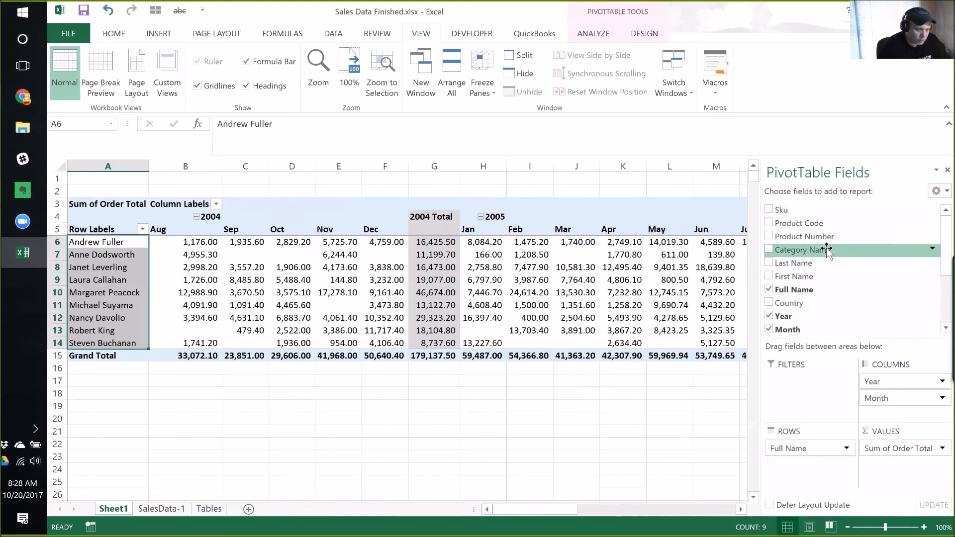
drag(826, 250, 823, 466)
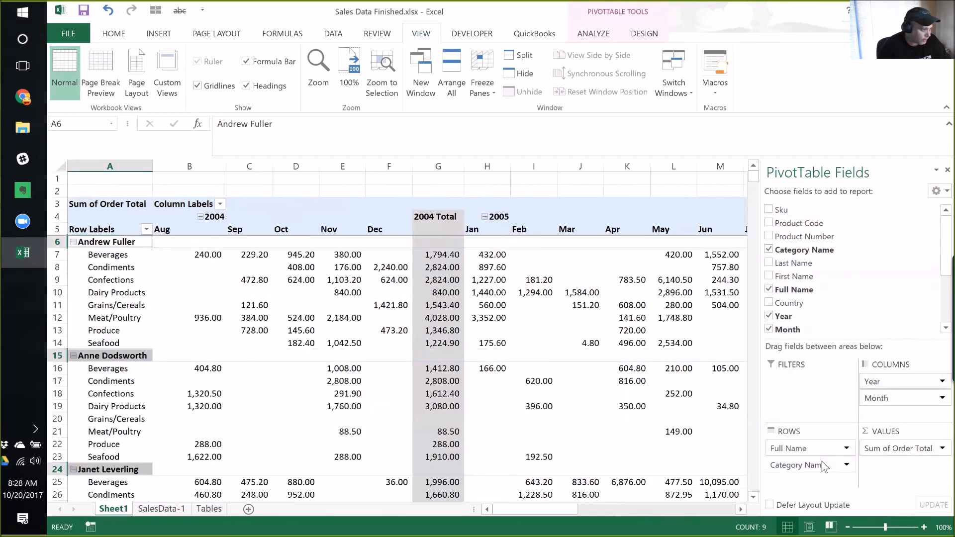
Examine the category breakdown under each full name, across the monthly columns through the 2006 and grand totals
click(97, 257)
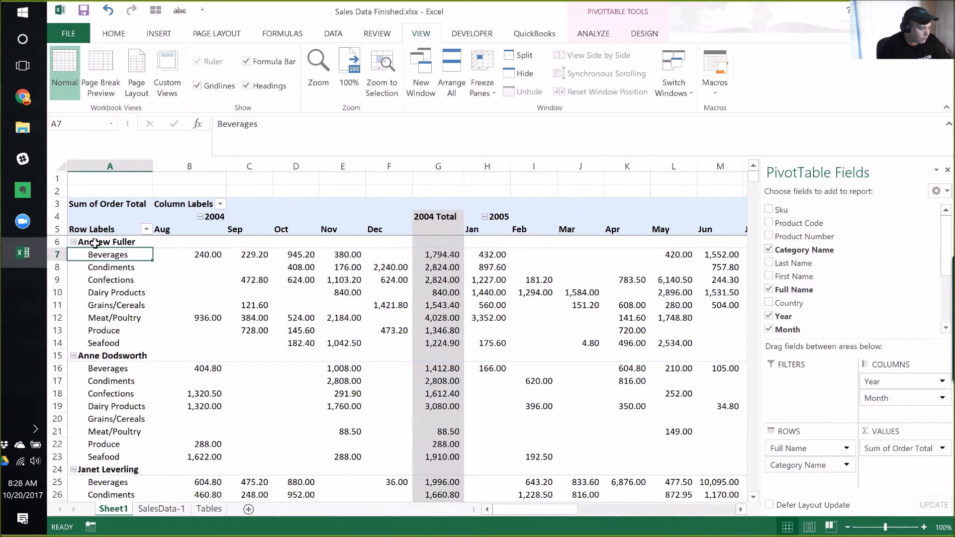
click(95, 277)
click(95, 269)
click(87, 279)
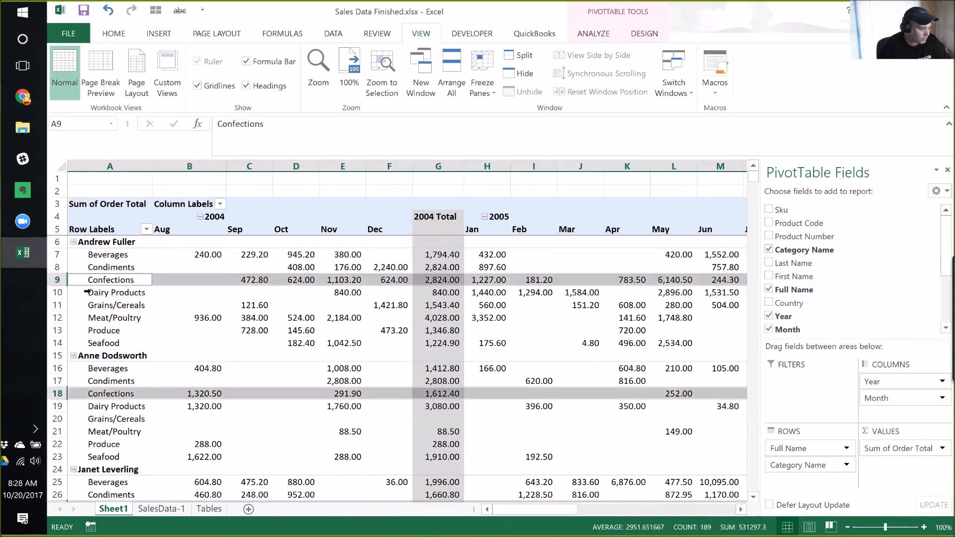
click(114, 281)
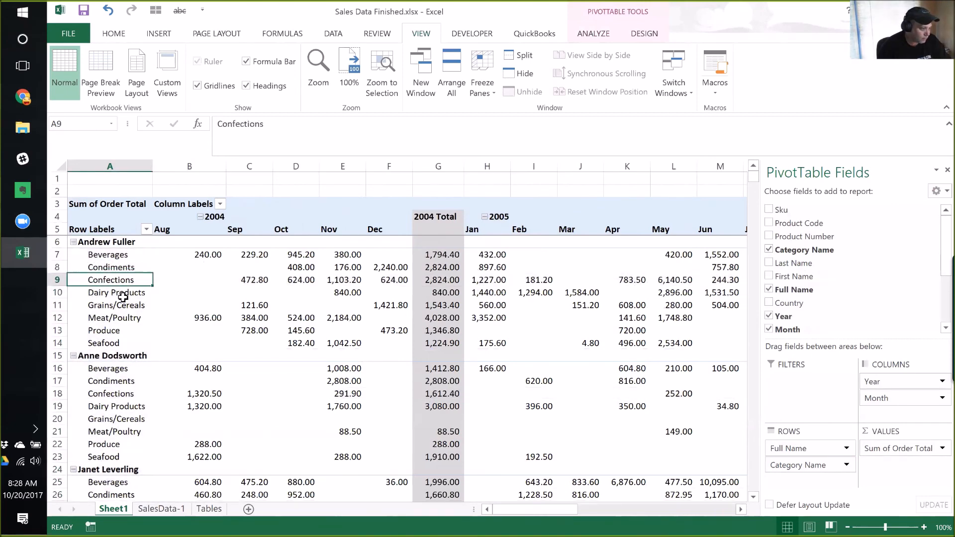
scroll(174, 350, down, 1)
scroll(173, 350, up, 1)
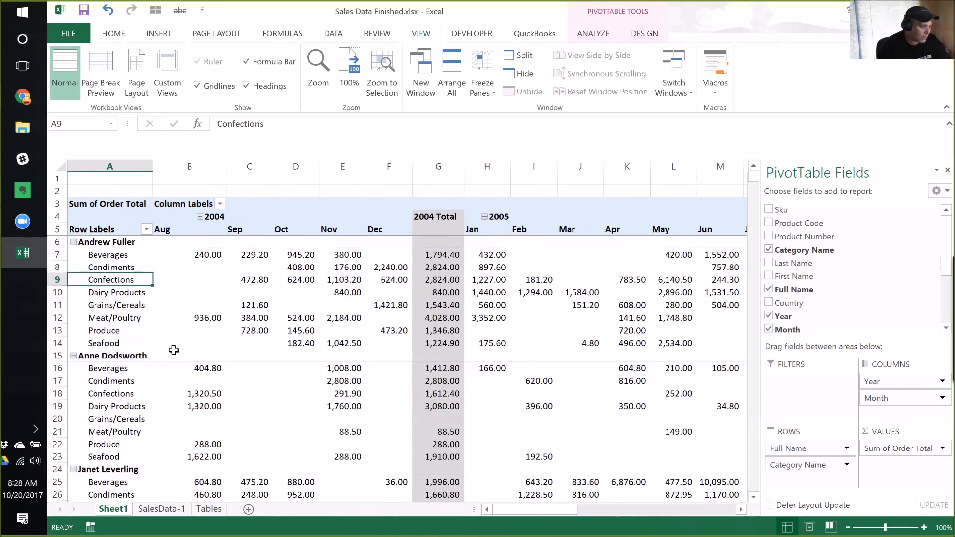
mouse_move(171, 354)
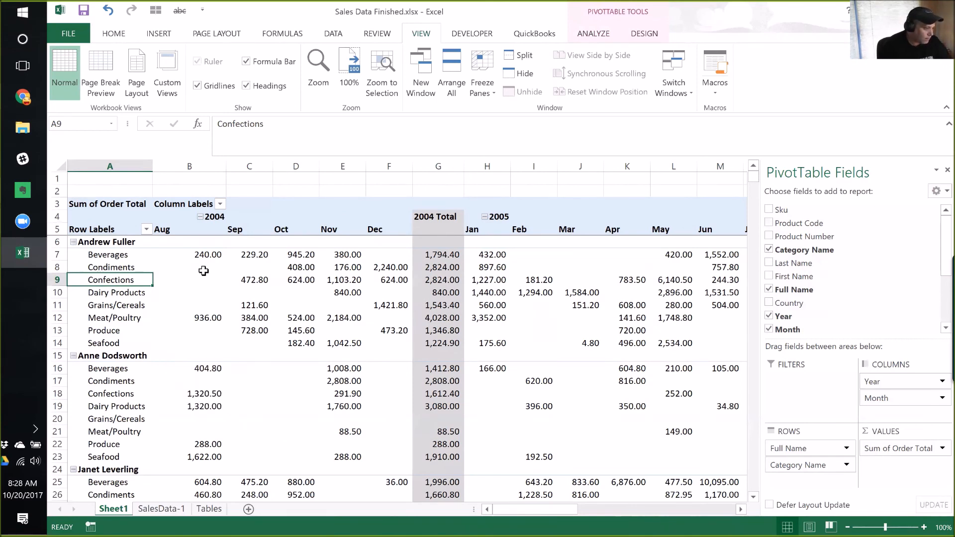
click(95, 242)
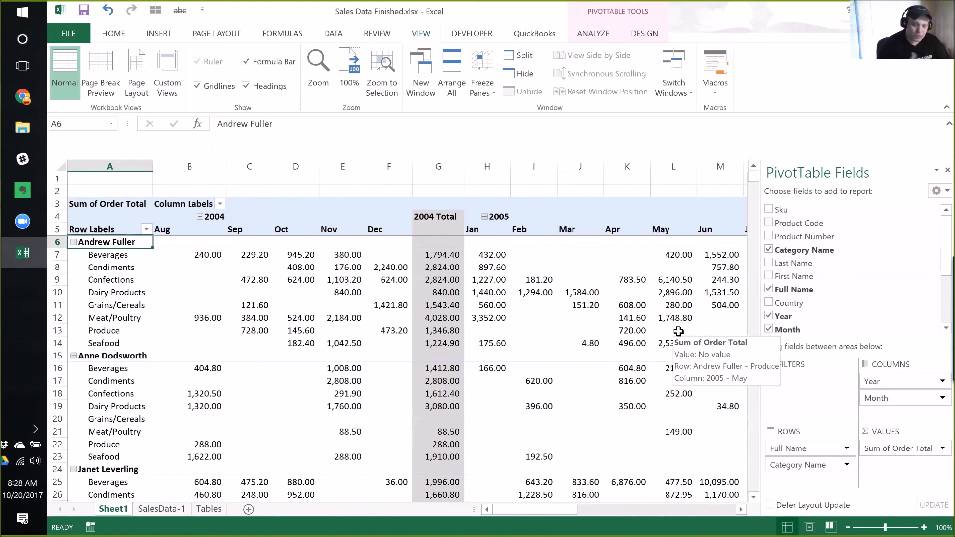
scroll(665, 322, down, 3)
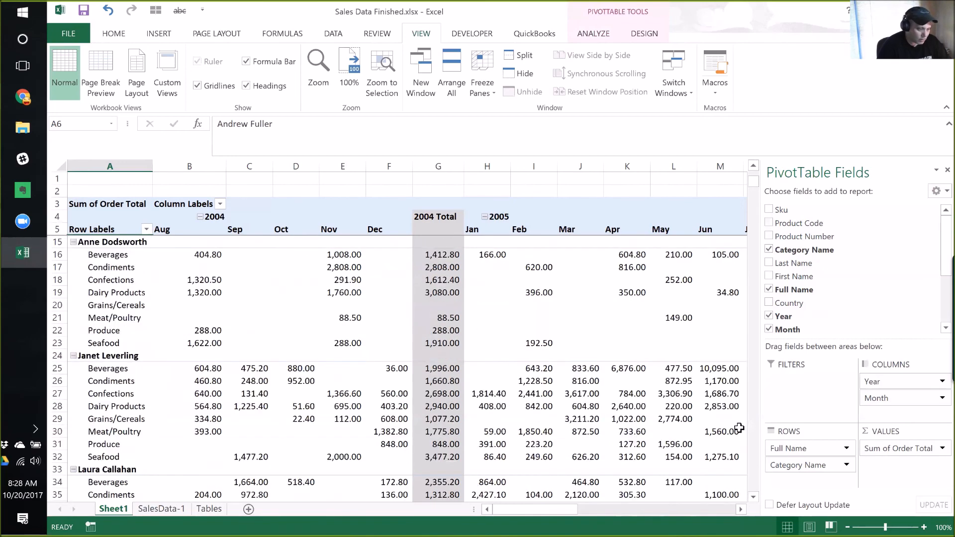
drag(548, 508, 630, 514)
scroll(620, 385, down, 2)
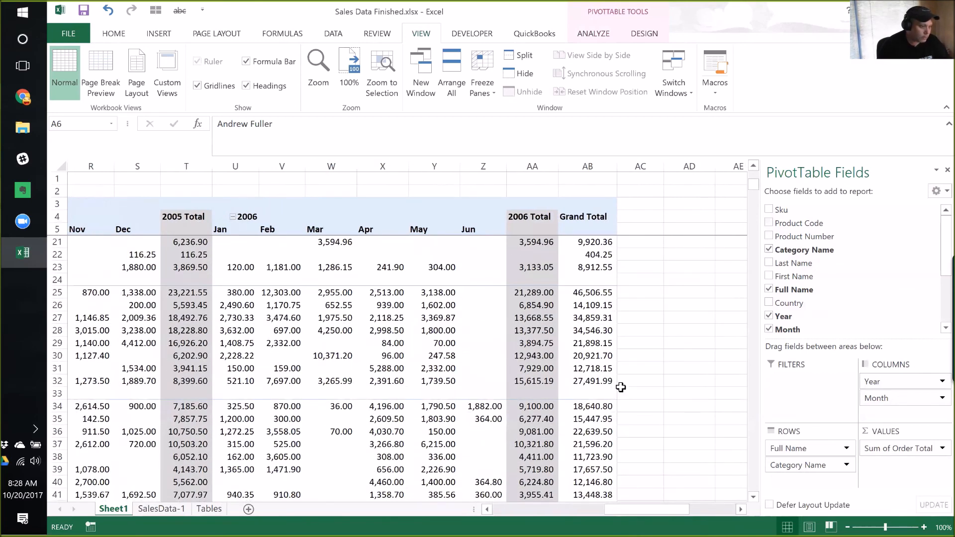
click(597, 33)
click(643, 35)
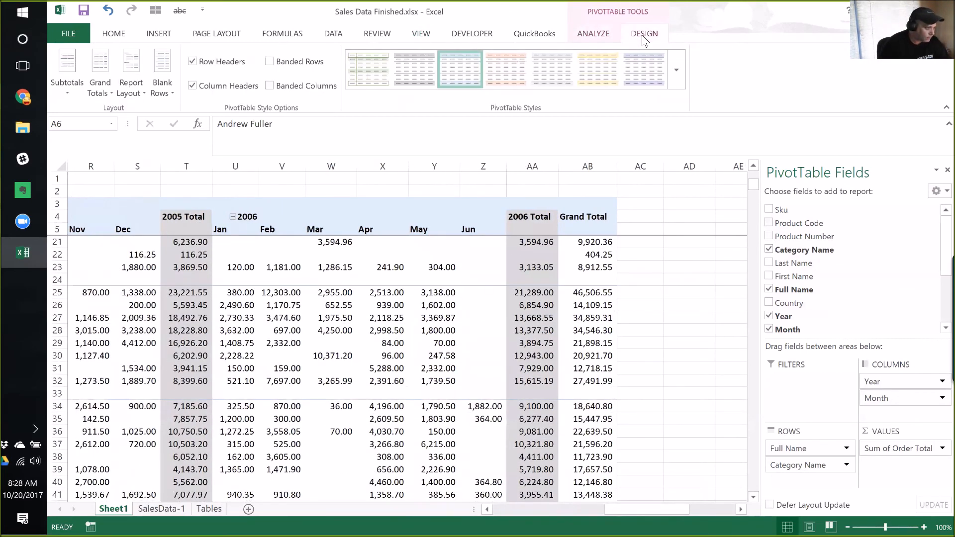
click(592, 34)
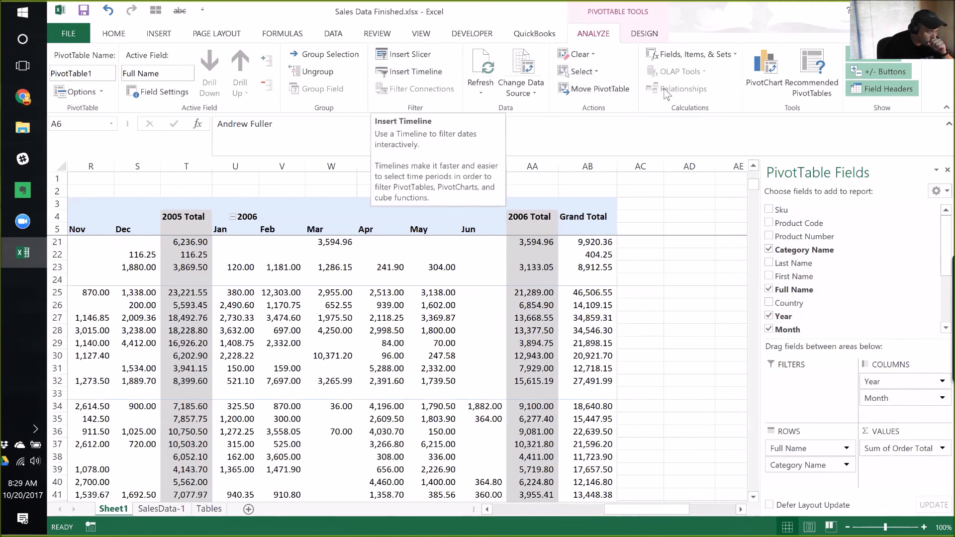
click(731, 54)
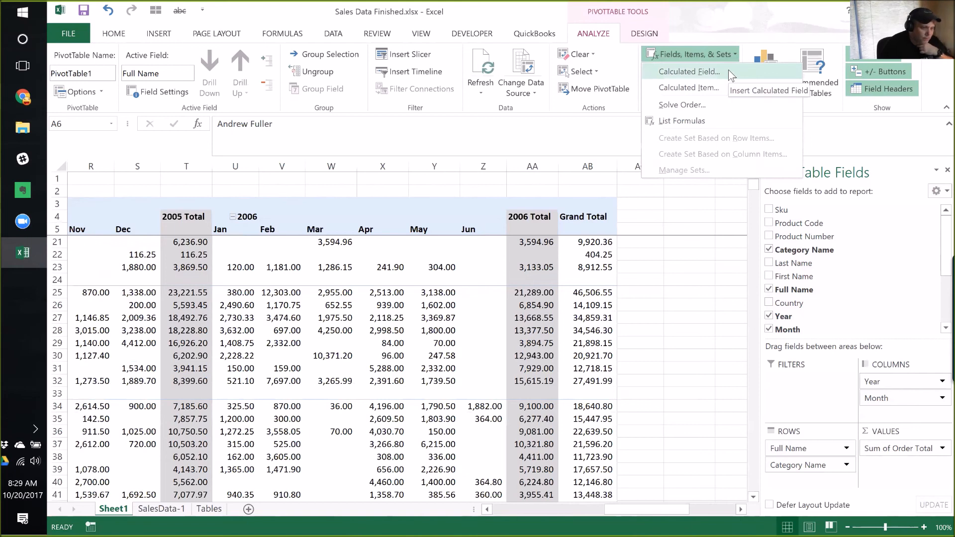
click(725, 54)
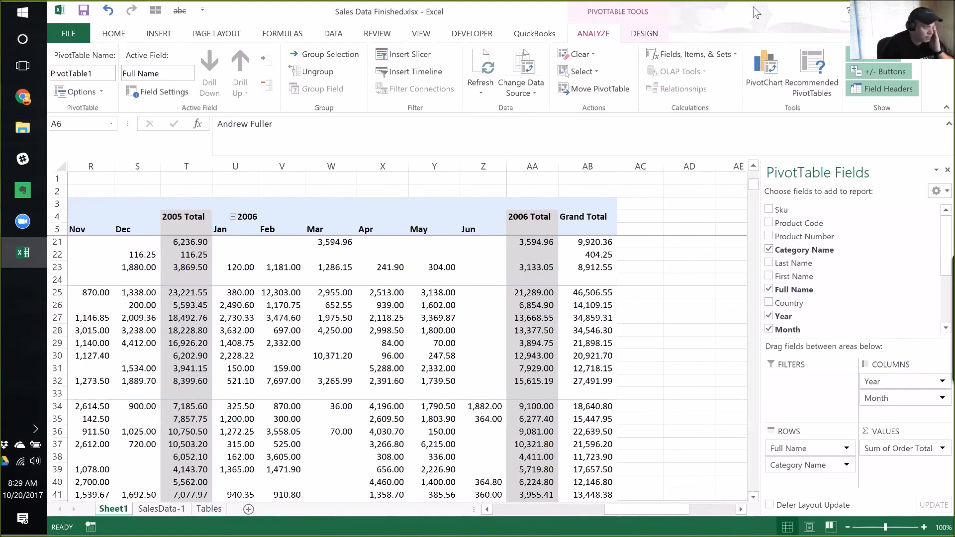
Apply the blue style in the first row of the Dark PivotTable styles to the report
click(641, 34)
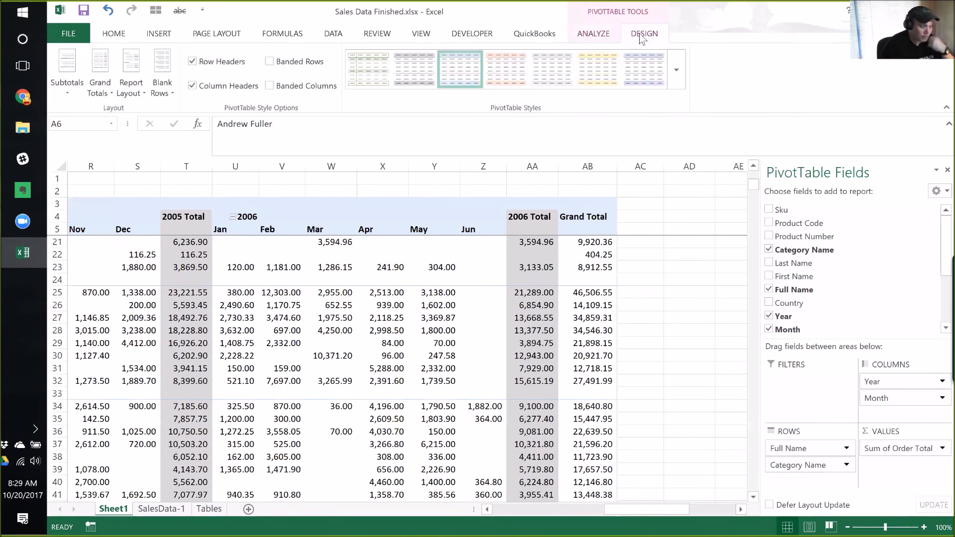
click(678, 70)
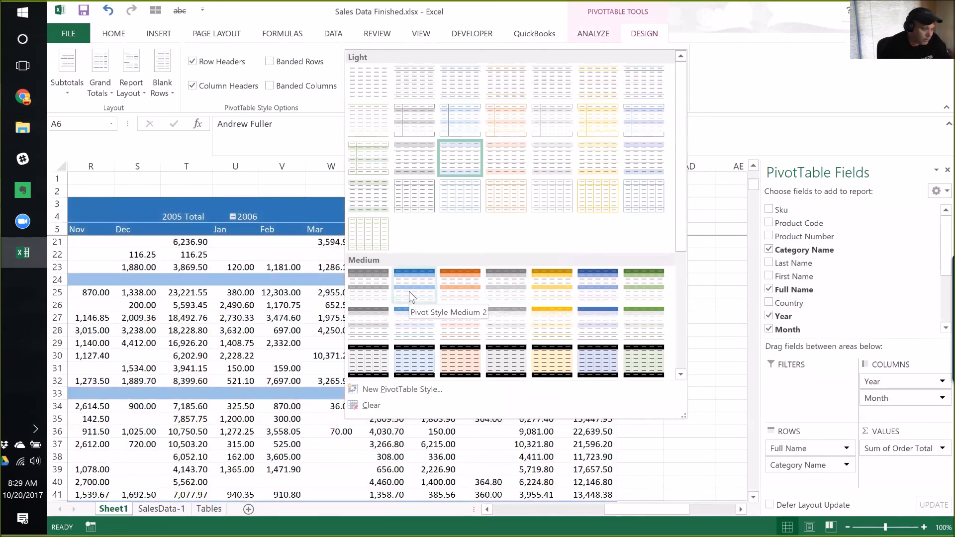
scroll(405, 294, down, 3)
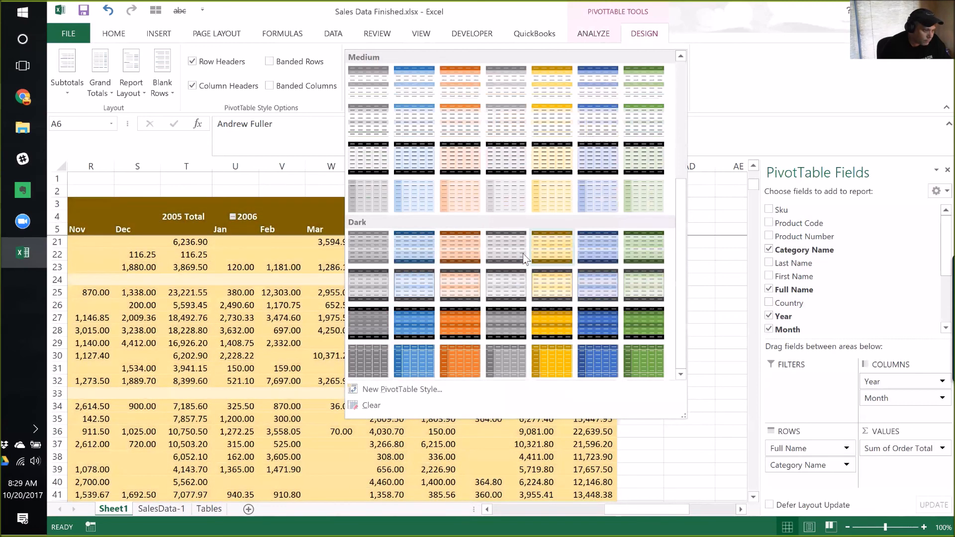
click(414, 252)
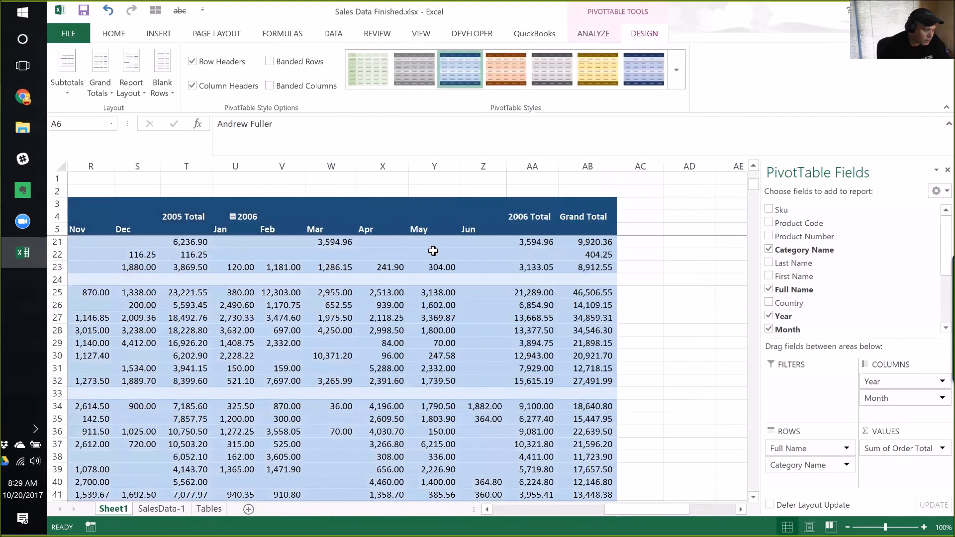
Select the PivotTable's order totals from cell B21 through the Grand Total cell AB87
click(415, 278)
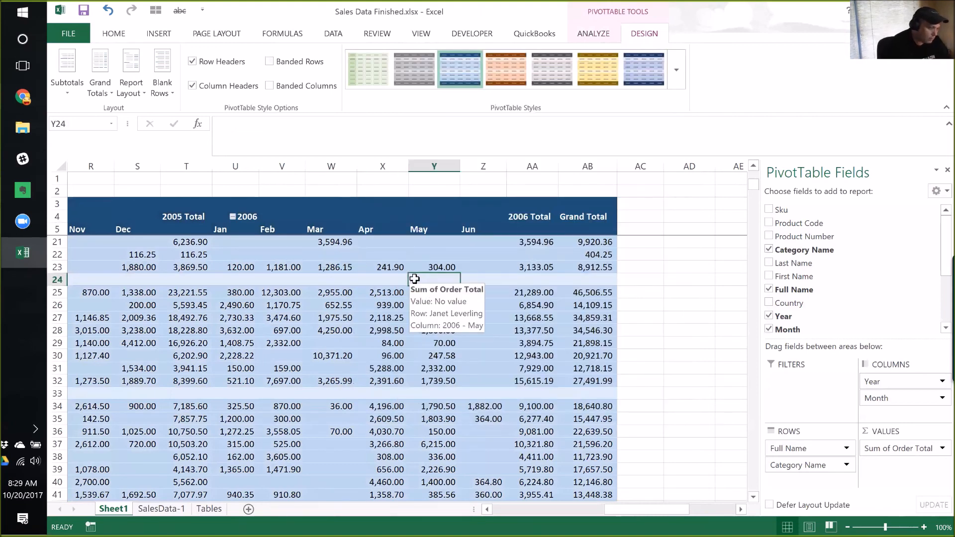
key(Home)
key(Up)
key(Up)
key(Right)
key(Up)
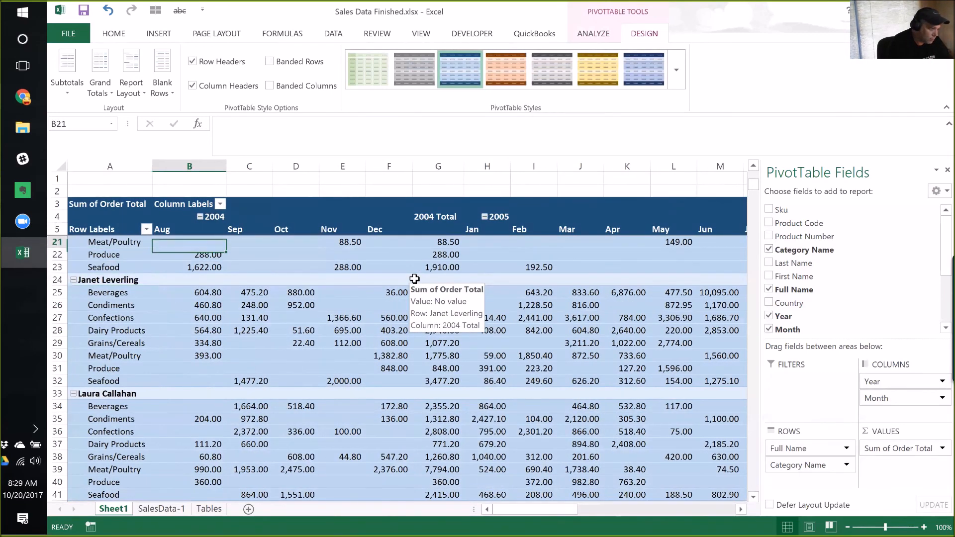
key(shift+Down)
key(shift+Down)
key(shift+Down)
key(shift+Down)
key(shift+Down)
key(shift+Down)
key(shift+Down)
key(shift+Down)
key(shift+Down)
key(shift+Down)
key(shift+Down)
key(shift+Down)
key(shift+Down)
key(shift+Down)
key(shift+Down)
key(shift+Down)
key(shift+Down)
key(shift+Down)
key(shift+Down)
key(shift+Down)
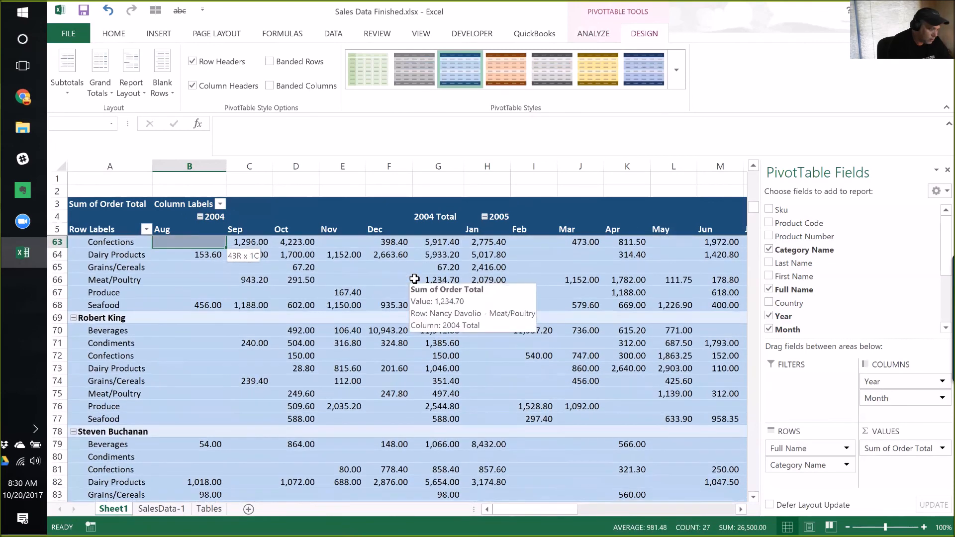
key(shift+Down)
key(shift+Down)
key(shift+Down)
key(shift+Down)
key(shift+Down)
key(shift+Down)
key(shift+Down)
key(shift+Down)
key(shift+Down)
key(shift+Down)
key(shift+Down)
key(shift+Down)
key(shift+Down)
key(shift+Down)
key(shift+Down)
key(shift+Down)
key(shift+Down)
key(shift+Down)
key(shift+Down)
key(shift+Down)
key(shift+Down)
key(shift+Down)
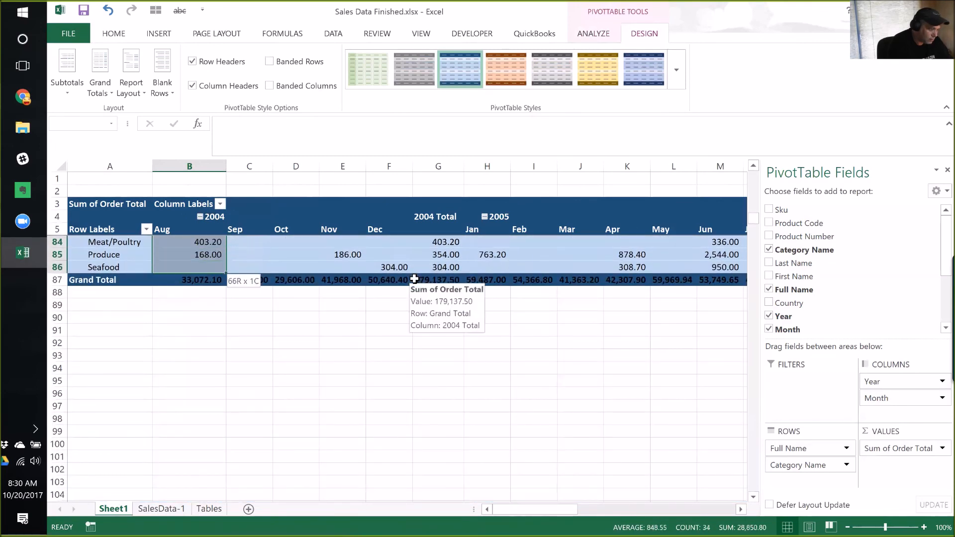
key(shift+Down)
key(shift+Right)
key(shift+Right)
key(shift+Right)
key(shift+Right)
key(shift+Right)
key(shift+Right)
key(shift+Right)
key(shift+Right)
key(shift+Right)
key(shift+Right)
key(shift+Right)
key(shift+Right)
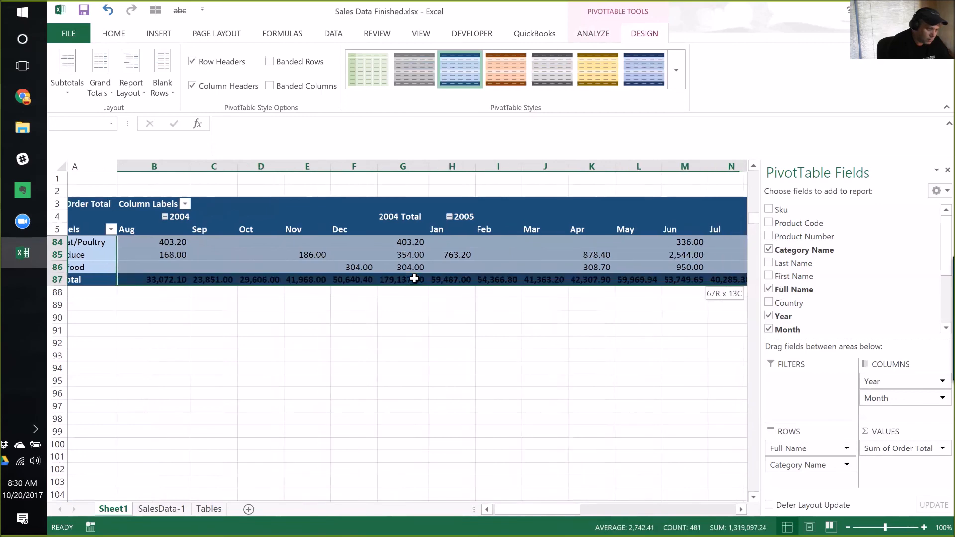
key(shift+Right)
key(shift+Right)
key(shift+Right)
key(shift+Right)
key(shift+Right)
key(shift+Right)
key(shift+Right)
key(shift+Right)
key(shift+Right)
key(shift+Right)
key(shift+Right)
key(shift+Right)
key(shift+Right)
key(shift+Right)
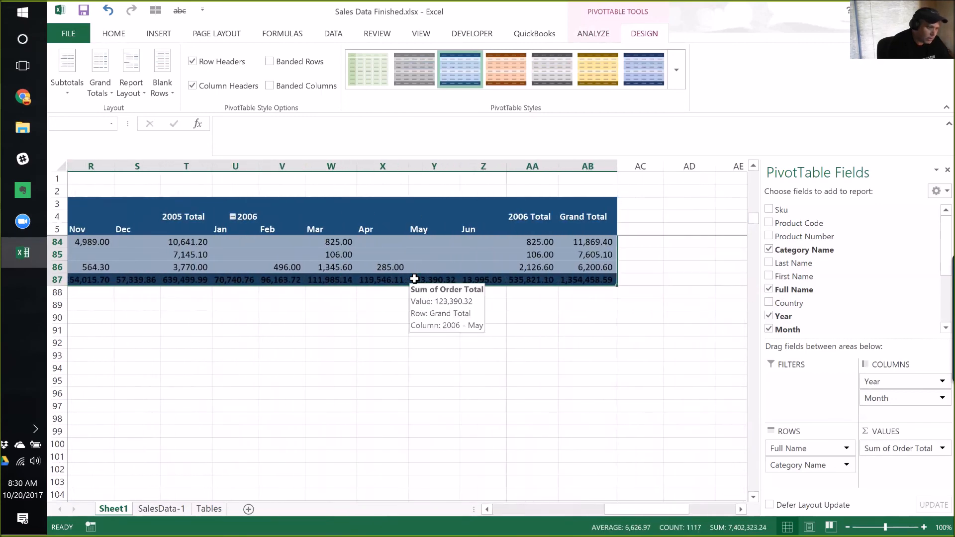
click(116, 34)
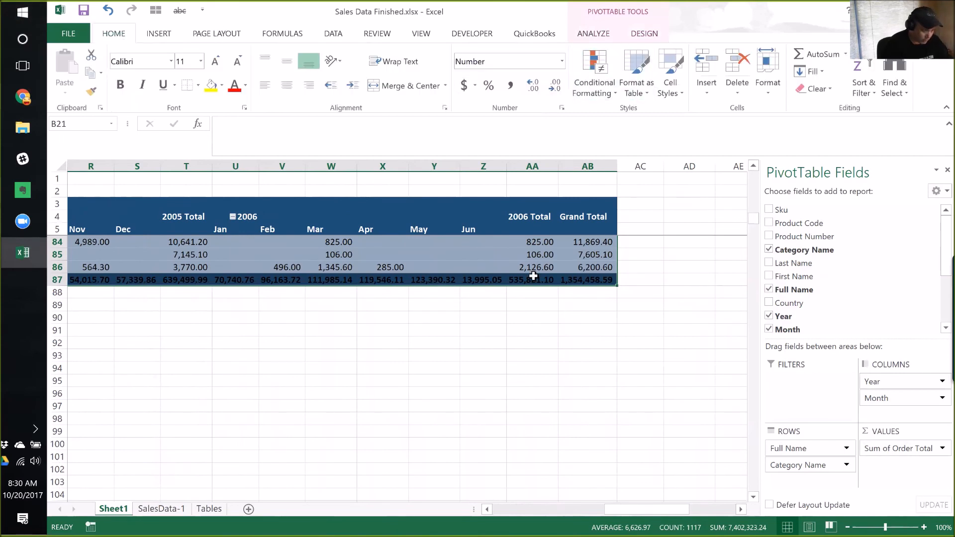
click(599, 94)
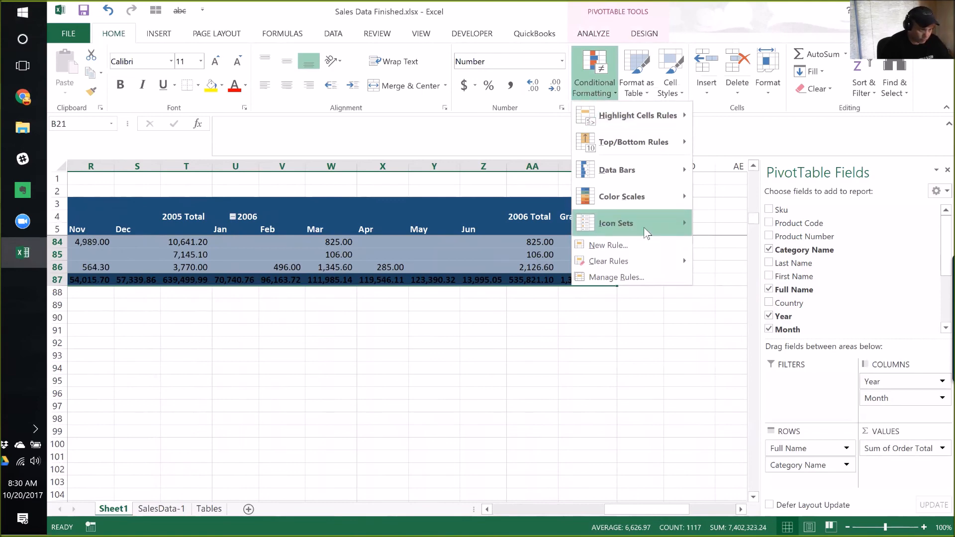
click(607, 245)
drag(548, 231, 606, 125)
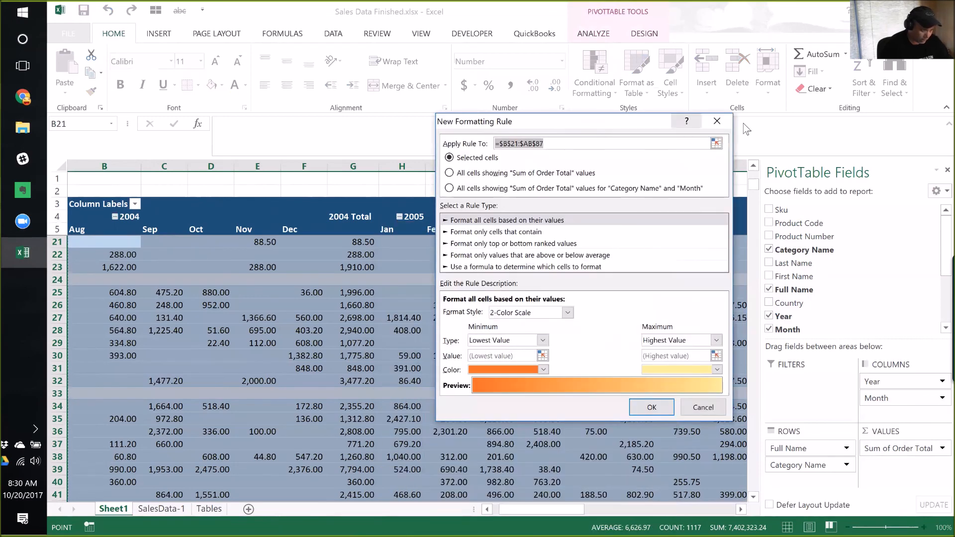
click(717, 121)
Highlight selected order totals greater than 10000 using conditional formatting with Yellow Fill with Dark Yellow Text
click(604, 89)
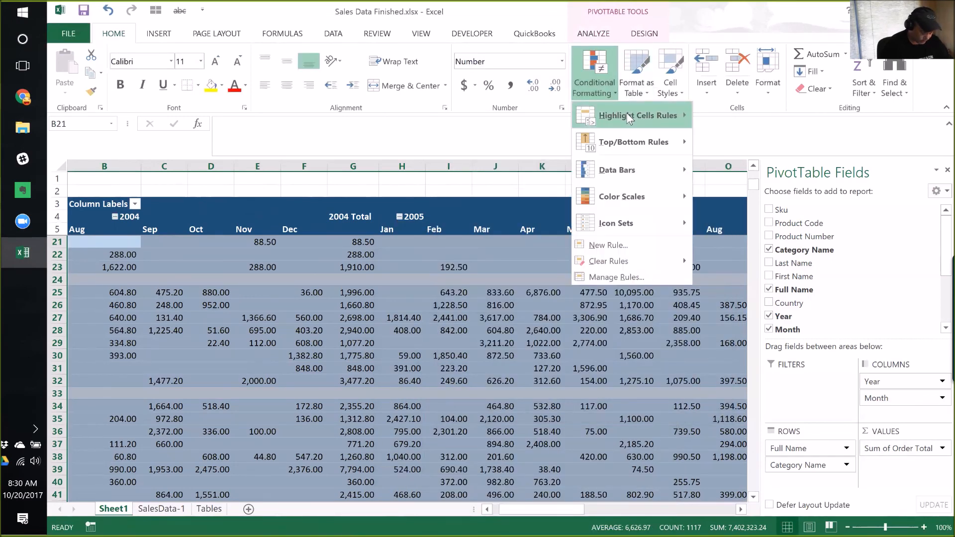
mouse_move(631, 142)
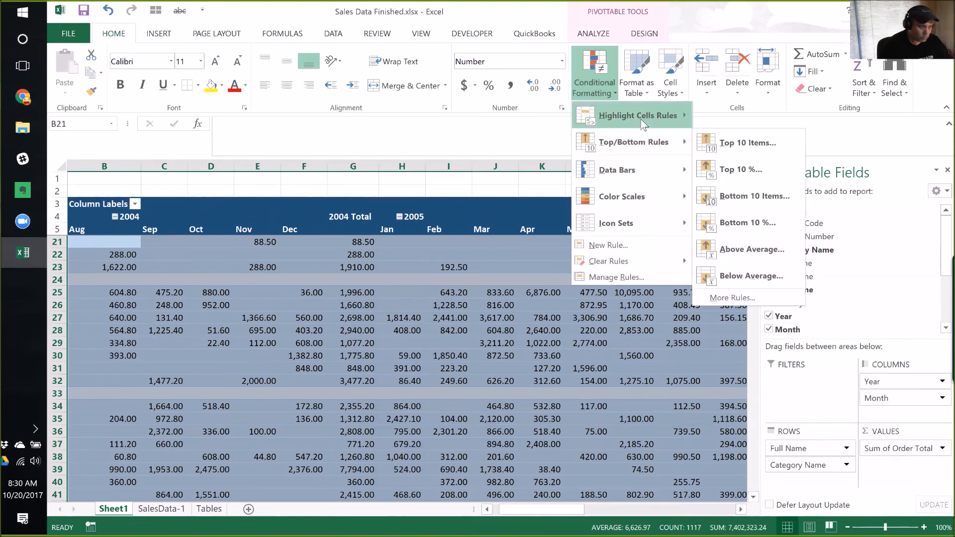
mouse_move(640, 114)
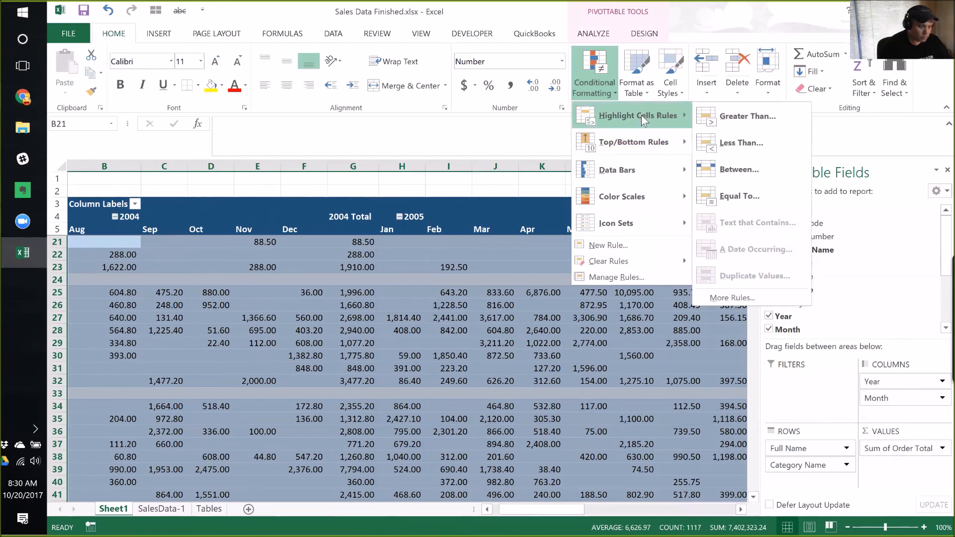
click(756, 116)
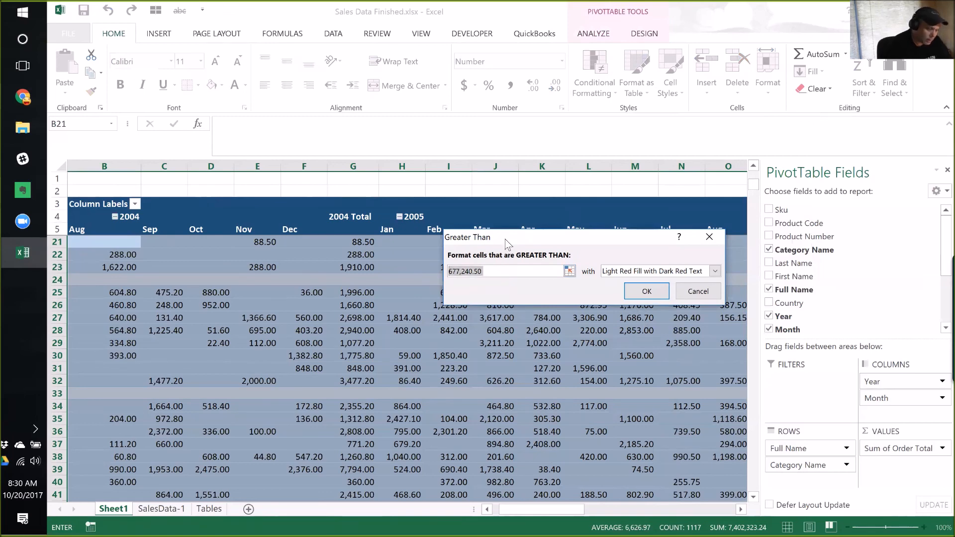
text(10000)
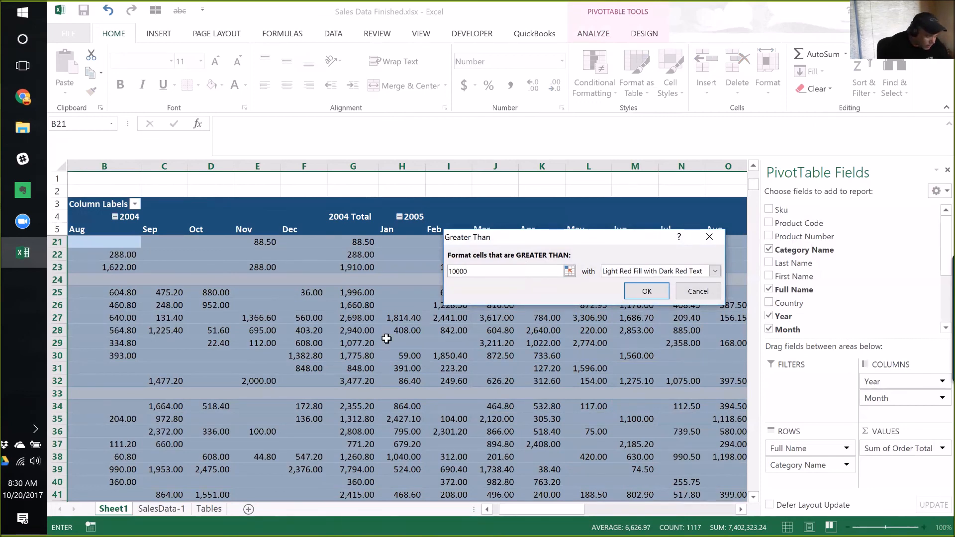
scroll(370, 254, down, 3)
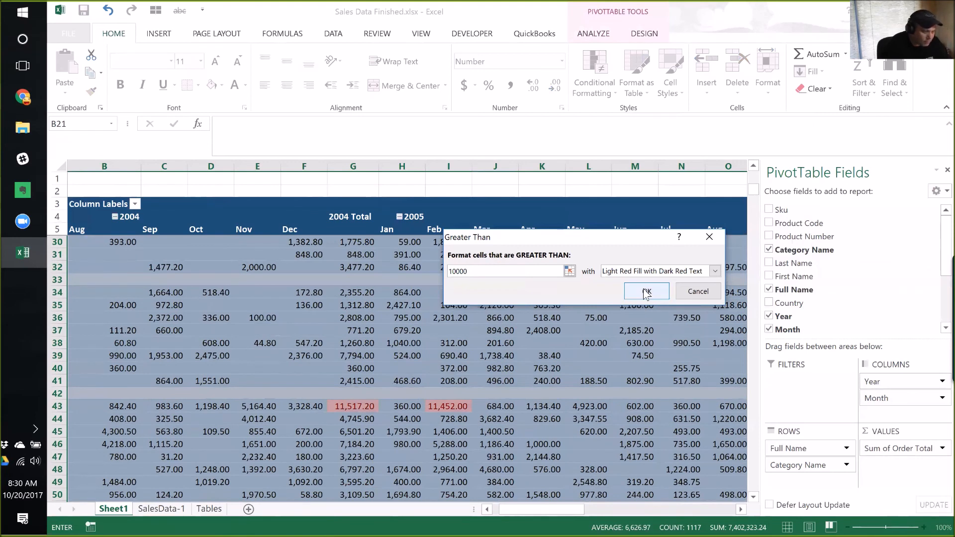
click(715, 273)
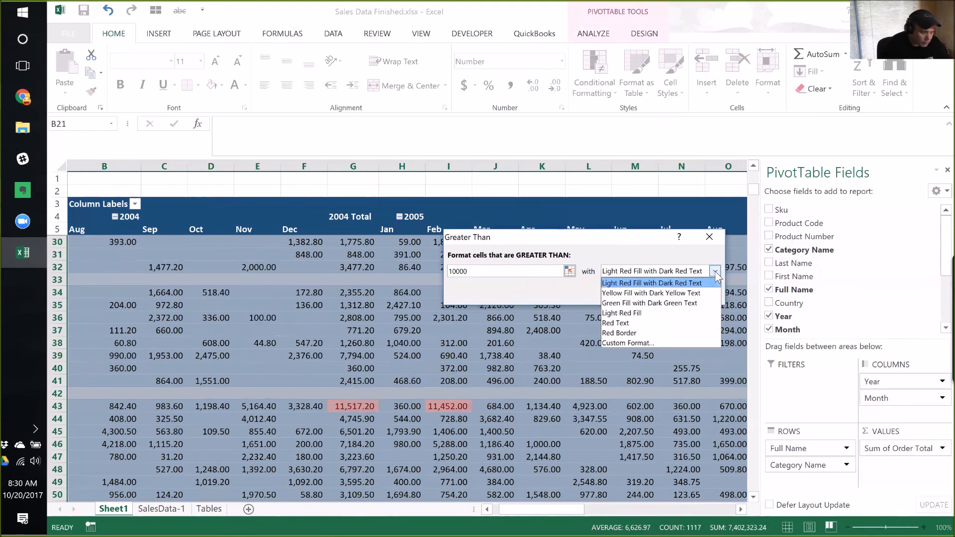
click(639, 293)
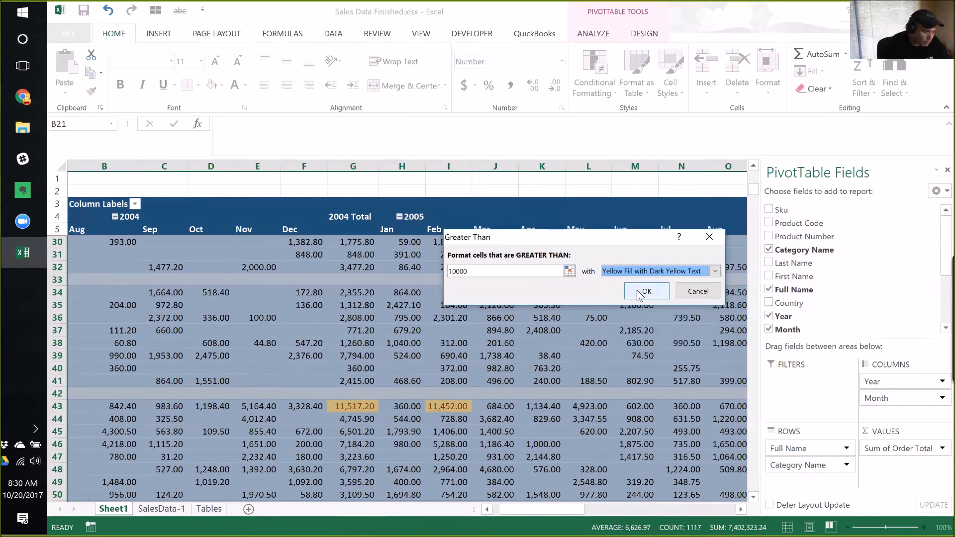
click(640, 292)
Examine the highlighted order totals in row 43 and identify the category and person they belong to
click(547, 318)
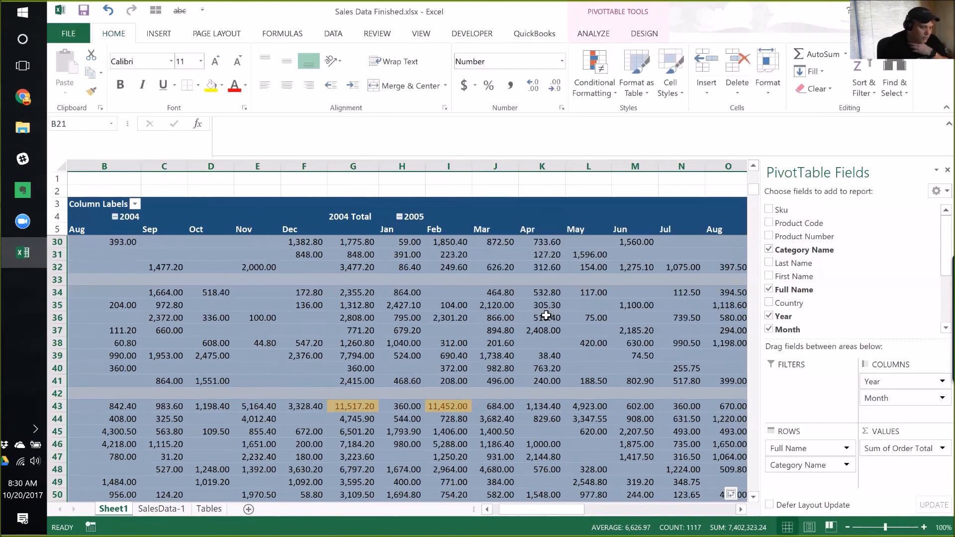
scroll(555, 330, down, 2)
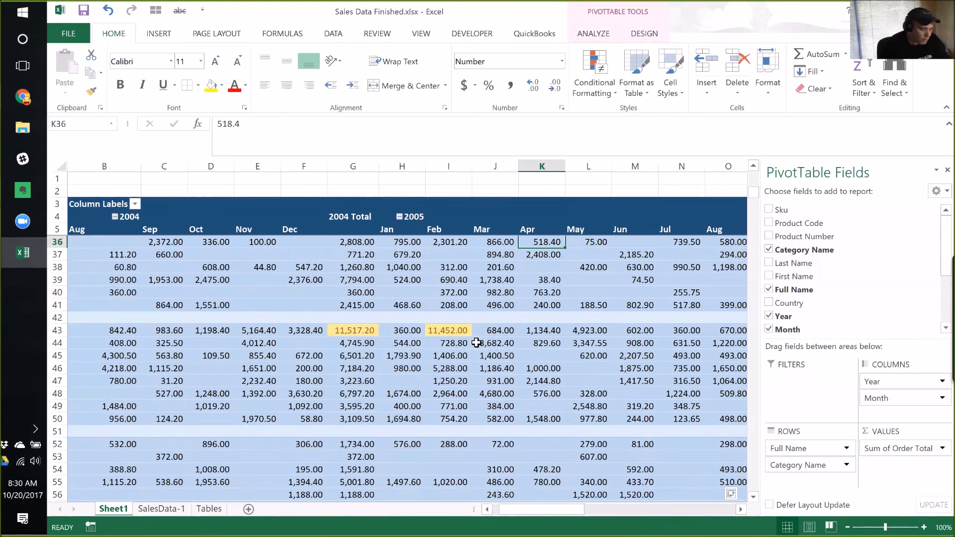
mouse_move(453, 326)
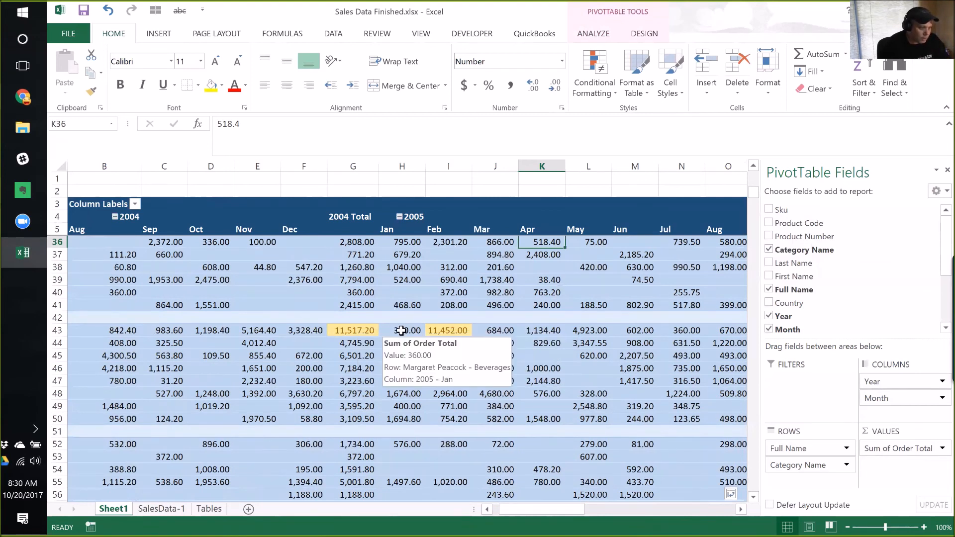
click(348, 166)
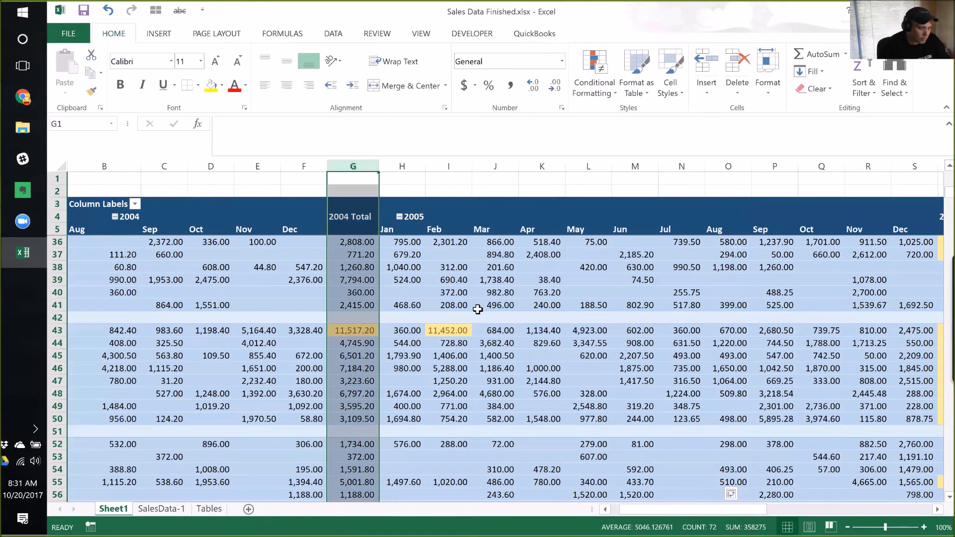
click(441, 330)
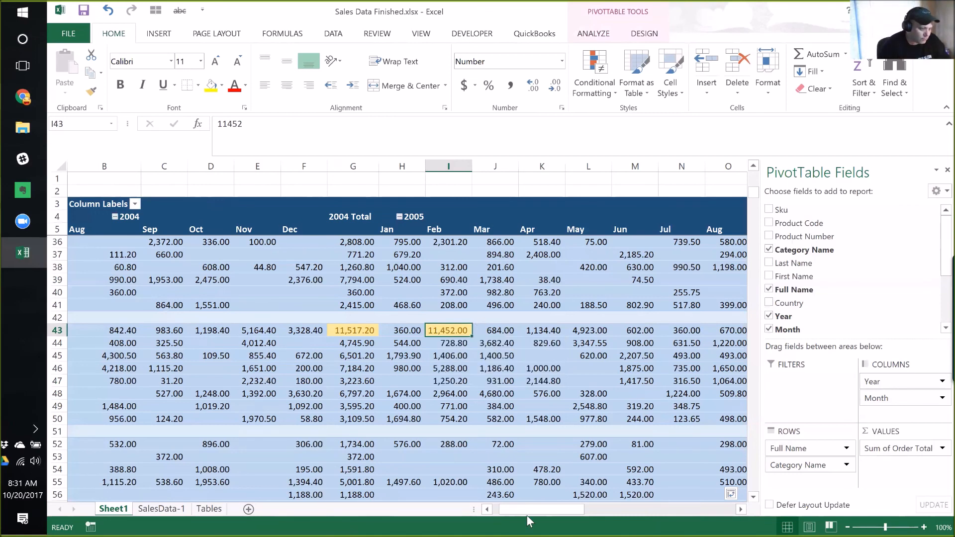
drag(512, 514, 501, 510)
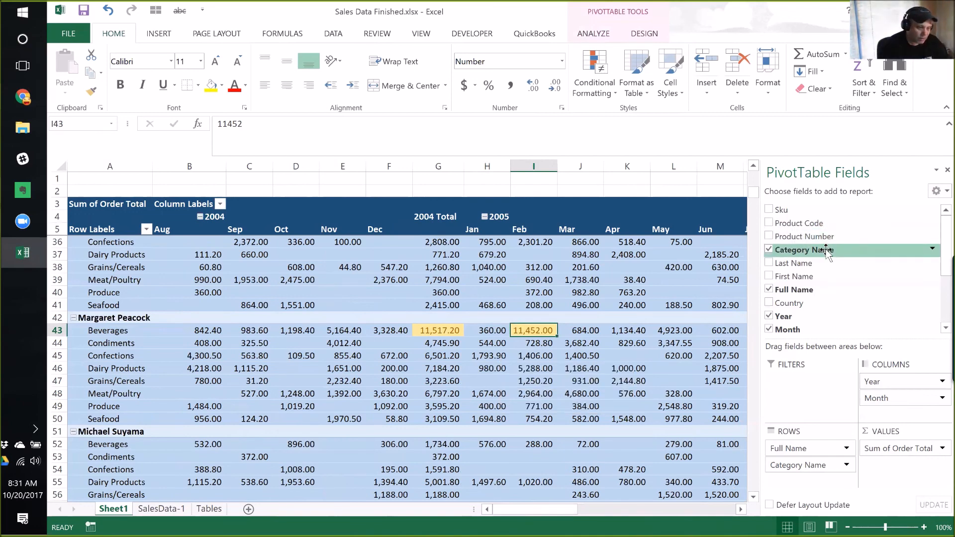
Remove Category Name from the PivotTable's rows and review the monthly and yearly totals per full name
click(769, 249)
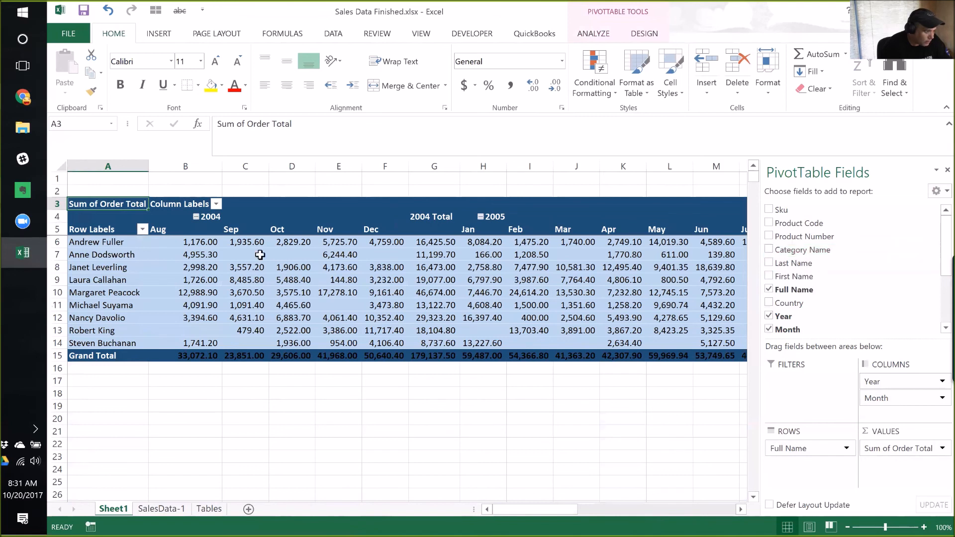
click(209, 292)
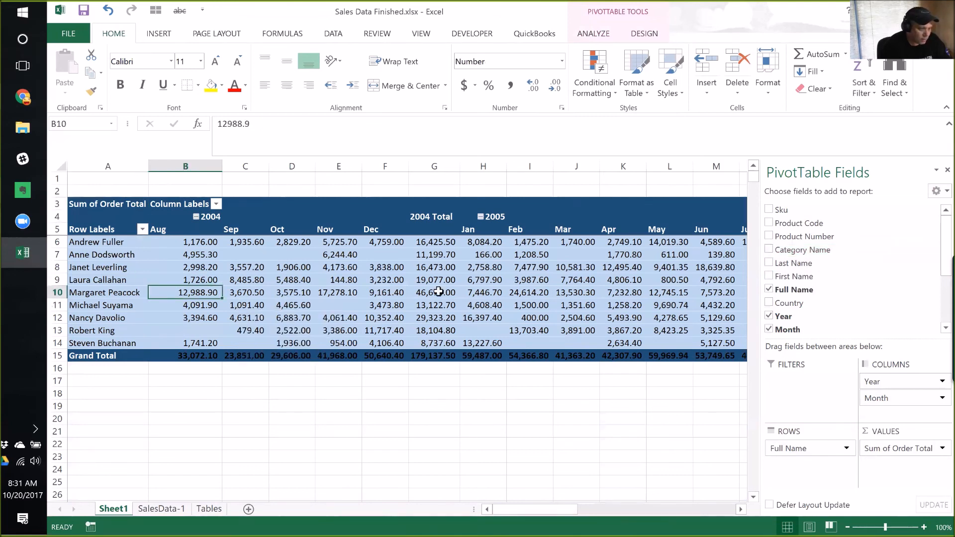
mouse_move(438, 292)
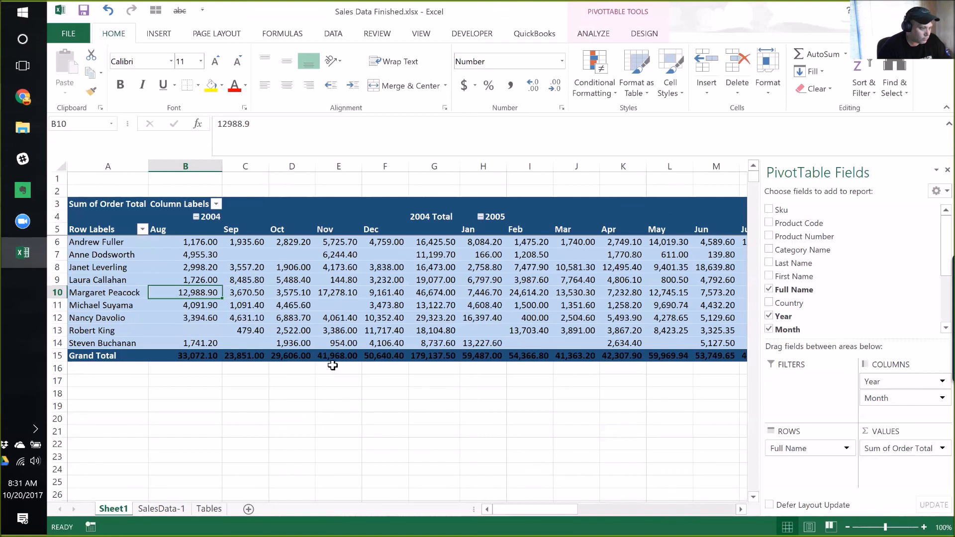
mouse_move(489, 342)
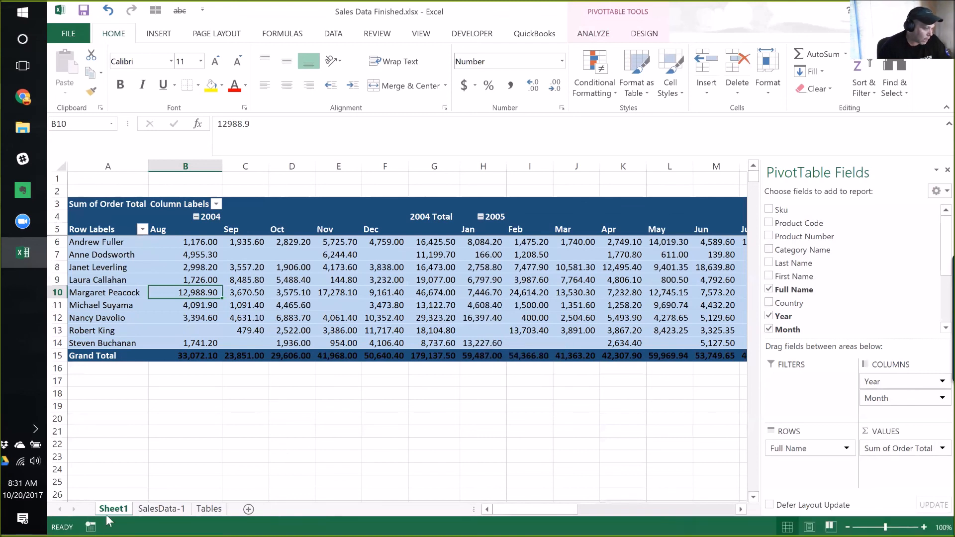
View the SalesData-1 source table, and put Category Name back beneath Full Name in the PivotTable's rows on Sheet1
click(159, 509)
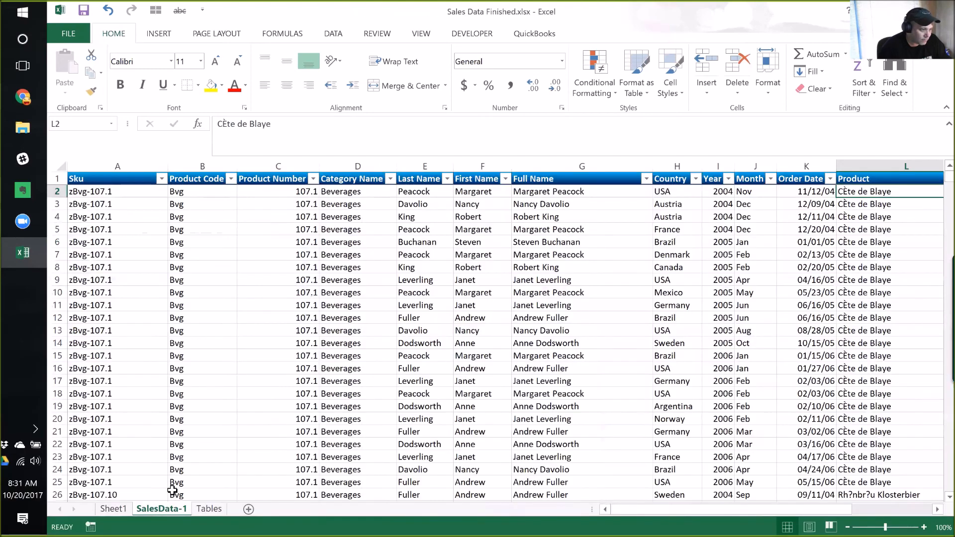
click(118, 511)
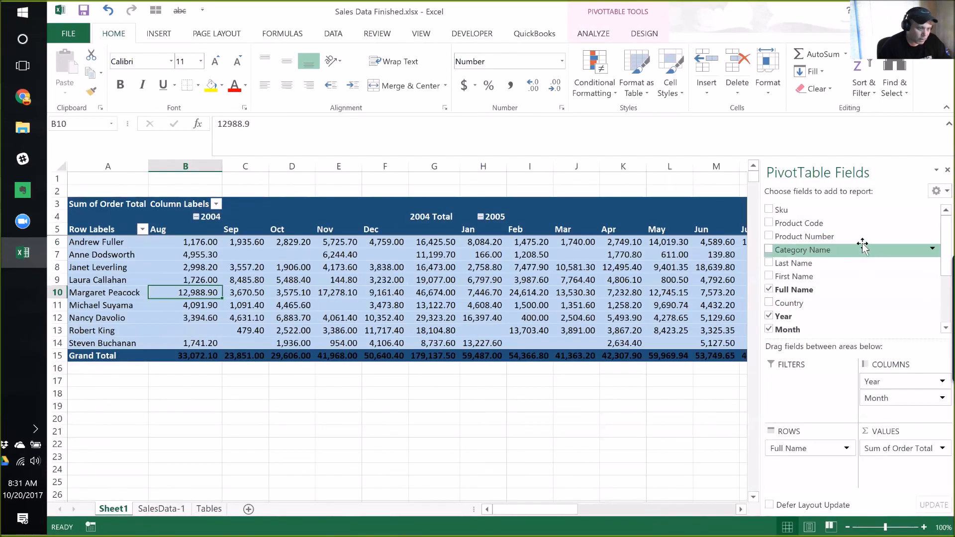
drag(825, 251, 810, 464)
scroll(493, 389, down, 3)
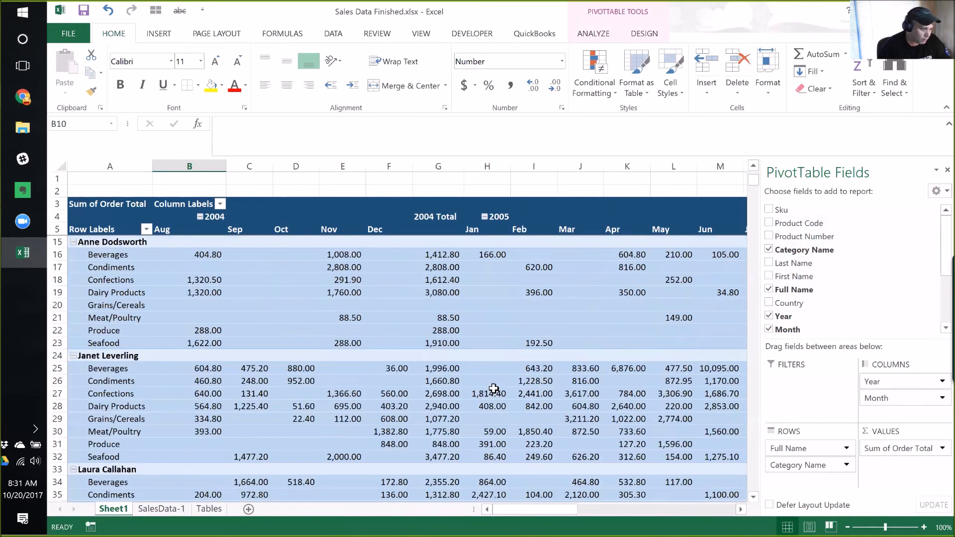
scroll(494, 389, up, 3)
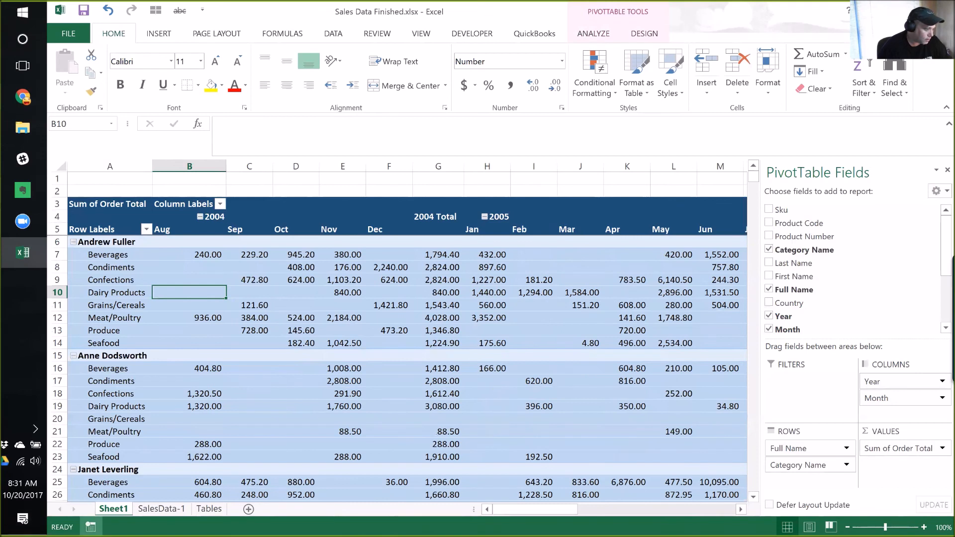
Rename Sheet1 as Sales by Rep and Category
double_click(114, 510)
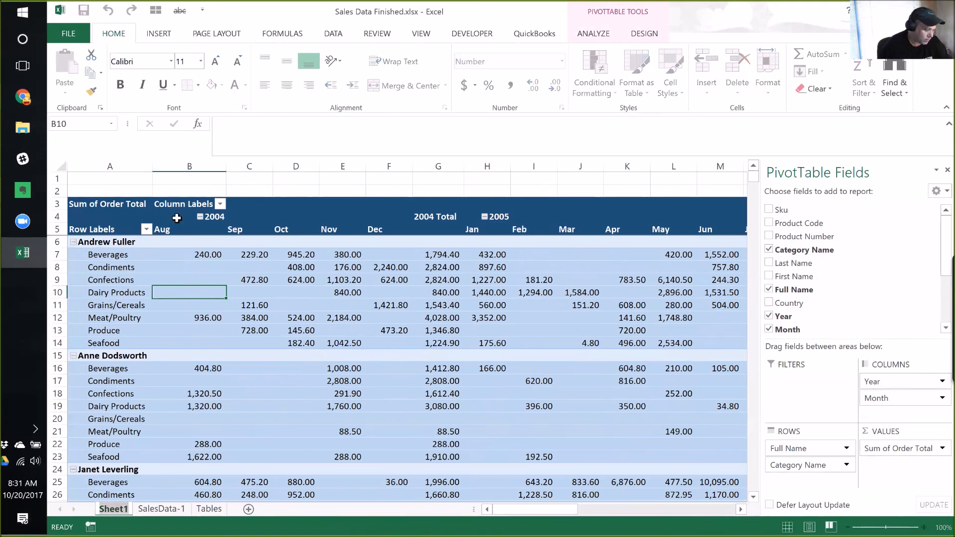
text(Proc)
key(BackSpace)
key(BackSpace)
key(BackSpace)
key(BackSpace)
text(Sales by Rep and Categ)
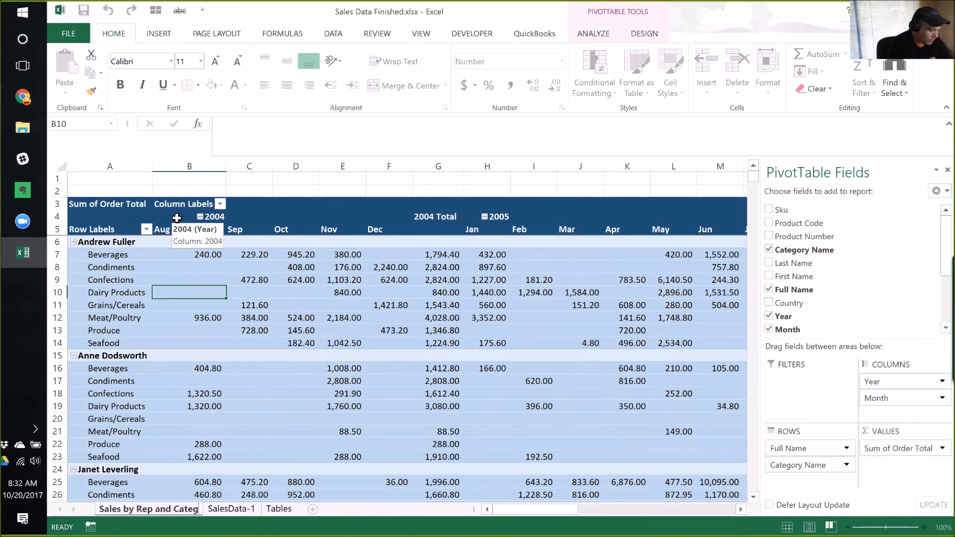
text(ory)
key(Return)
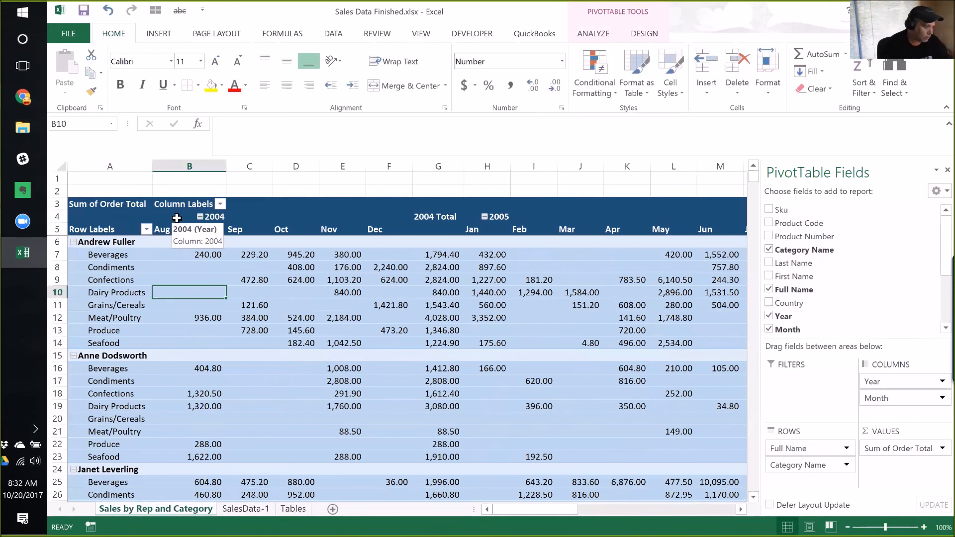
Create another PivotTable on a new worksheet from the SalesData-1 table, range 'SalesData-1'!$A$1:$P$2156
click(262, 510)
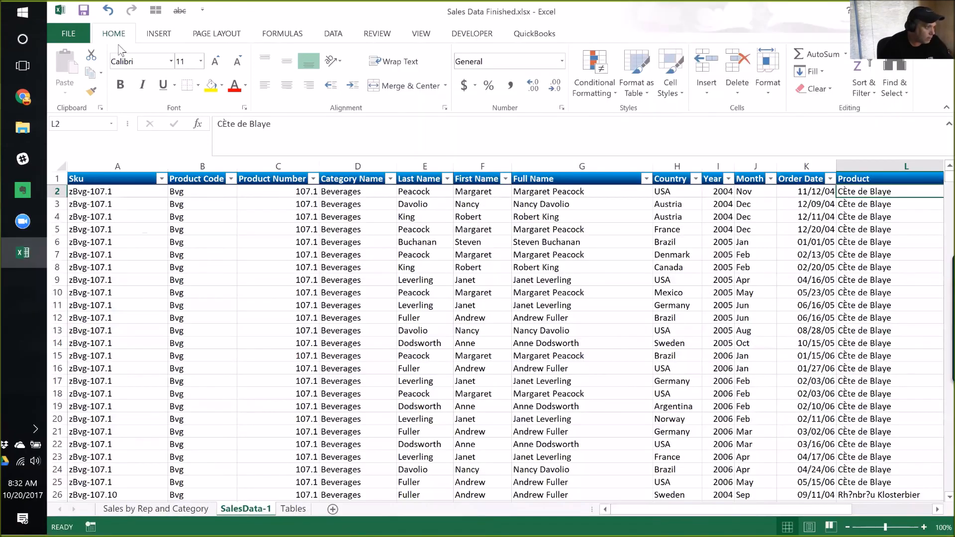
click(160, 35)
click(74, 66)
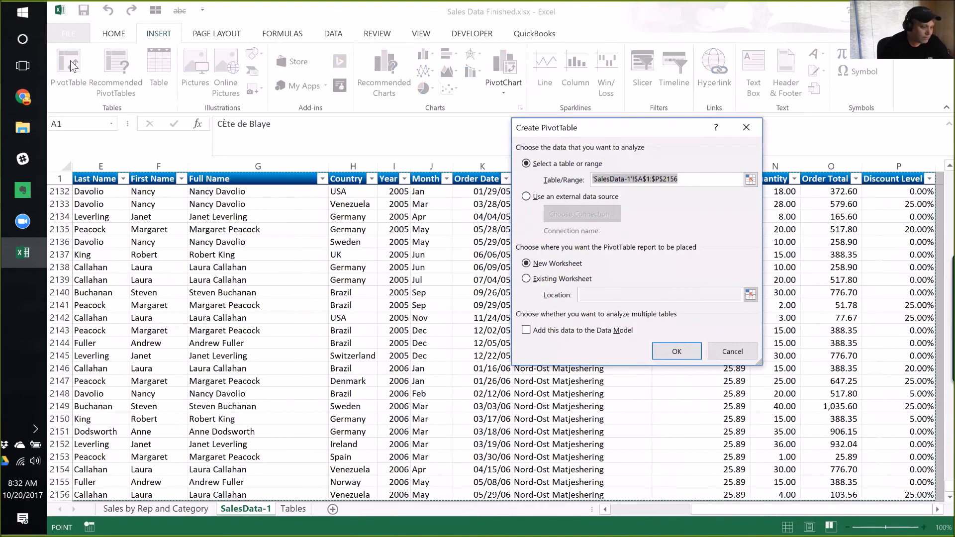
click(675, 352)
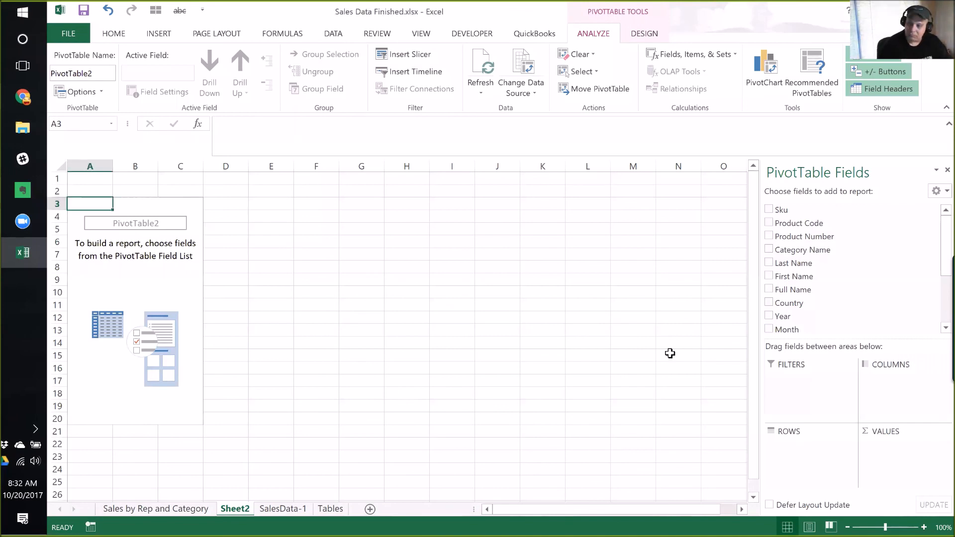
click(148, 510)
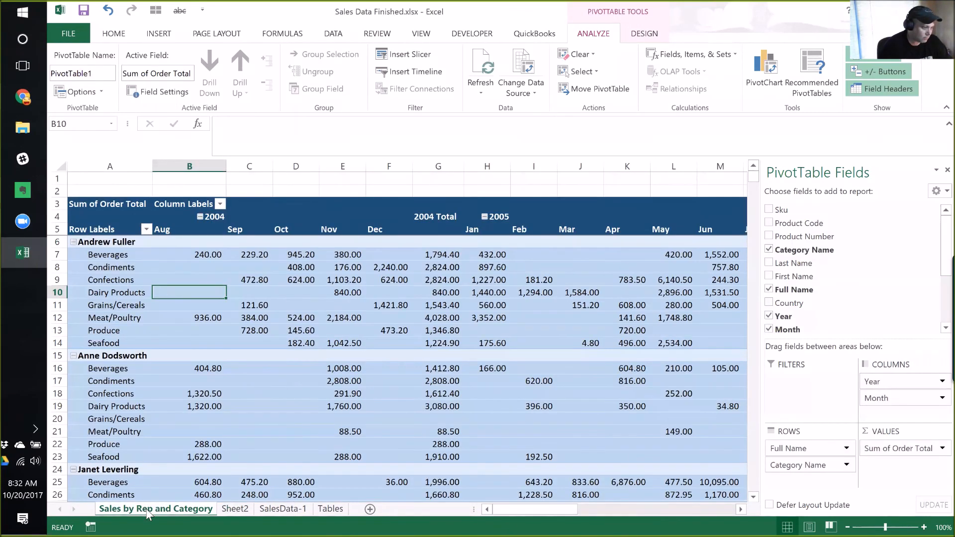
right_click(147, 512)
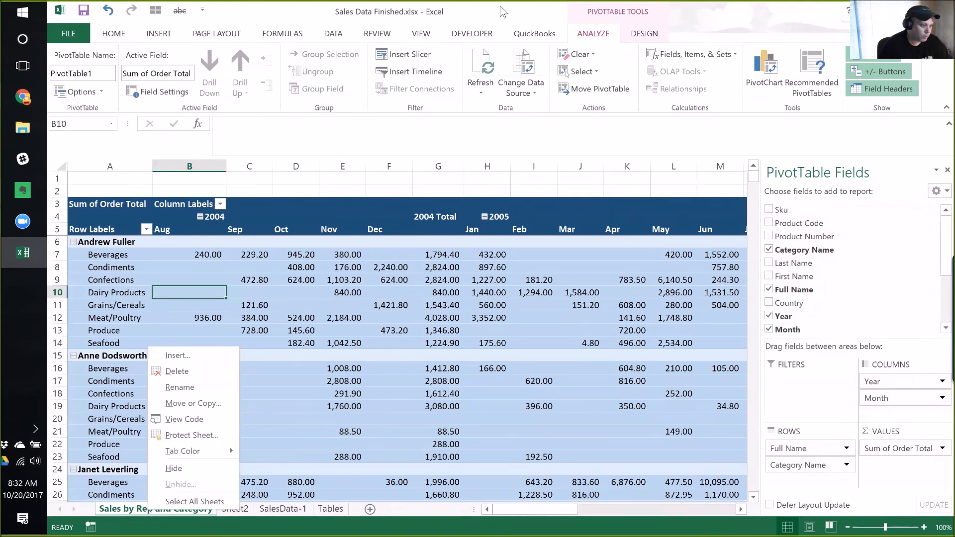
click(209, 338)
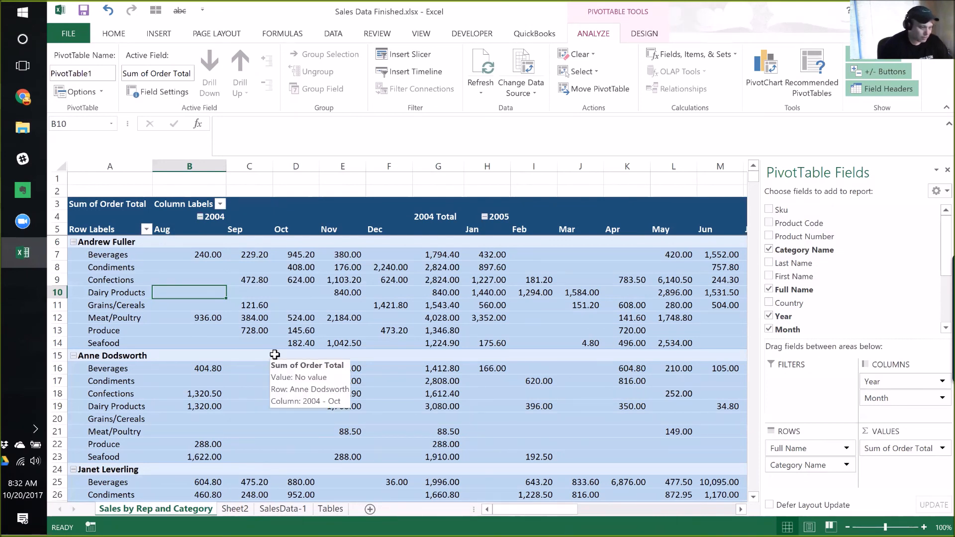
click(284, 509)
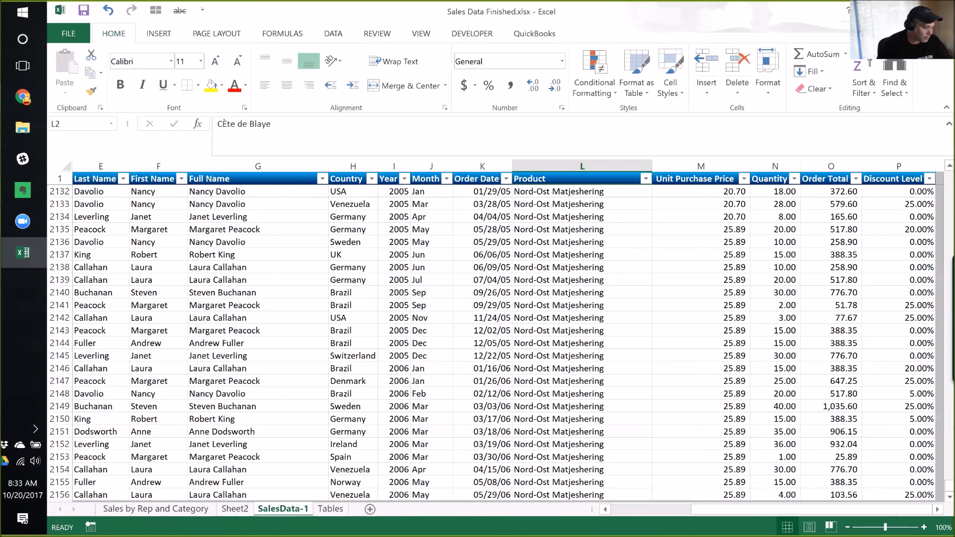
Rename Sheet2, which holds the empty PivotTable, as New Report
click(235, 508)
text(New)
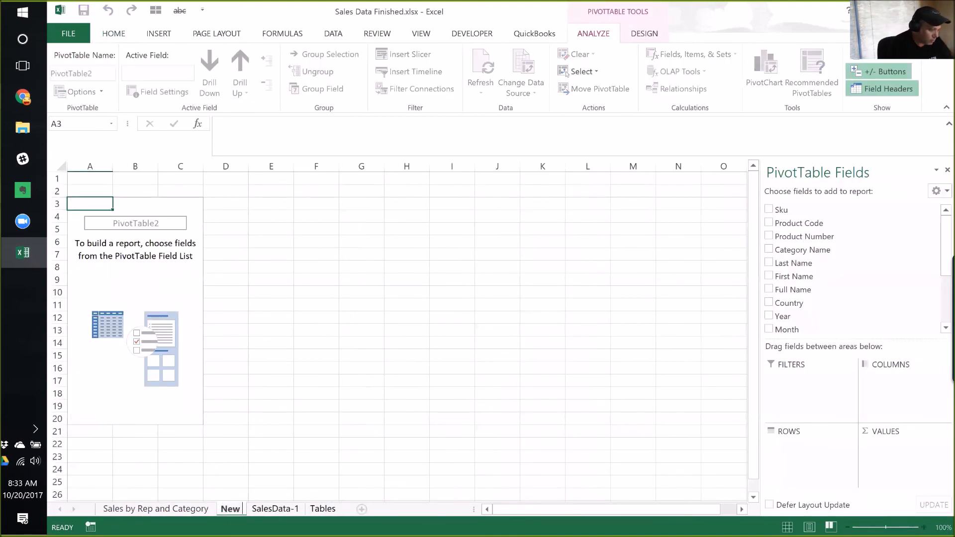
text( Report)
key(Return)
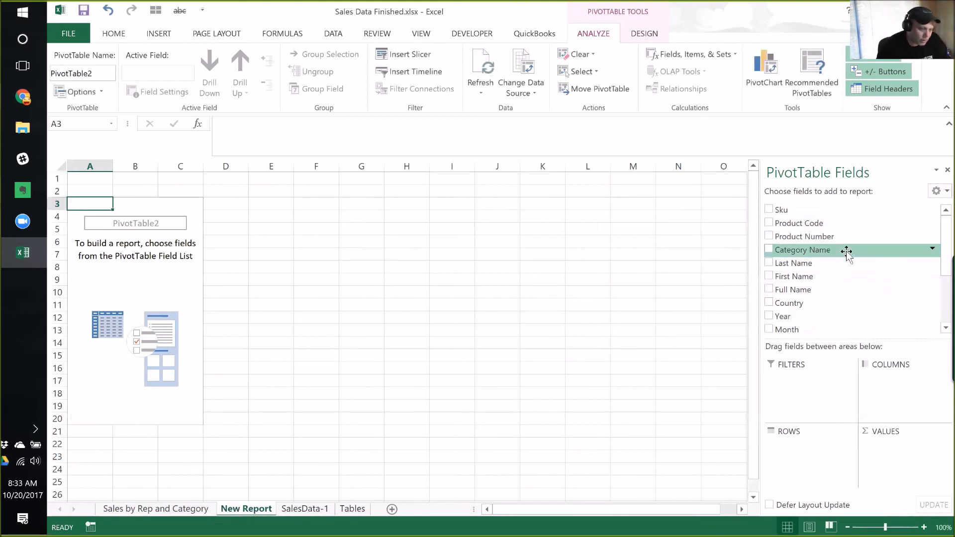
Place Category Name in the new PivotTable's columns and sum Order Total as its values
scroll(846, 253, down, 1)
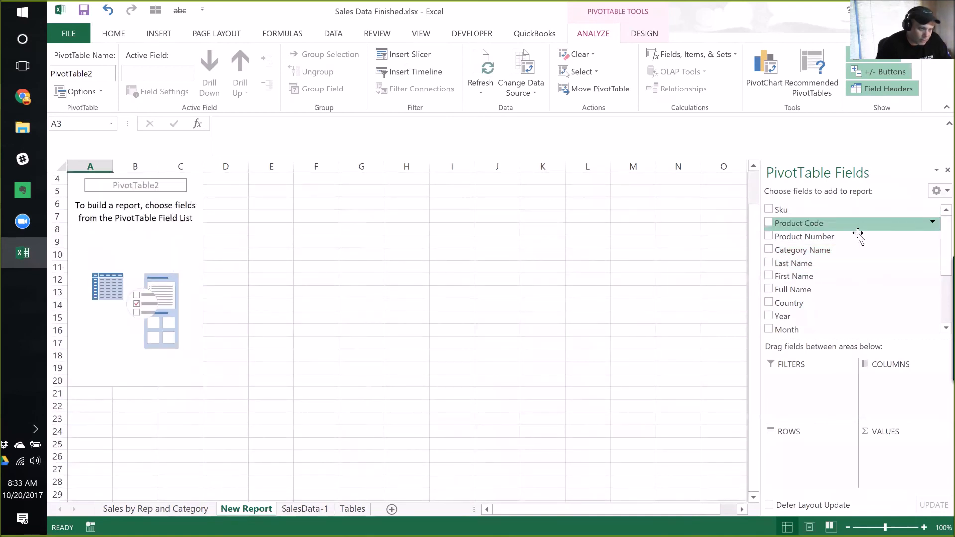
drag(798, 252, 908, 382)
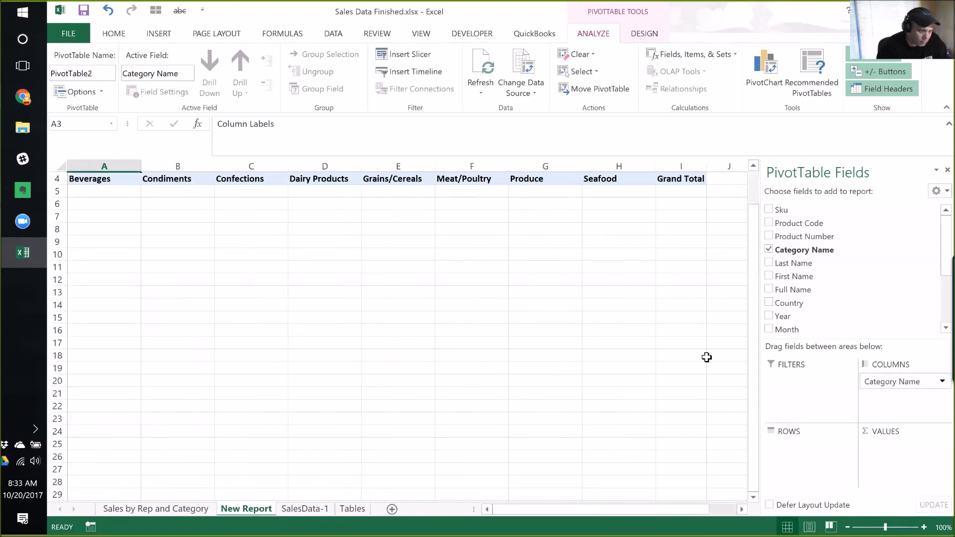
scroll(855, 313, down, 7)
drag(943, 237, 909, 454)
Format Sum of Order Total as Number with two decimals, a 1000 separator, and negative numbers in red parentheses
click(904, 449)
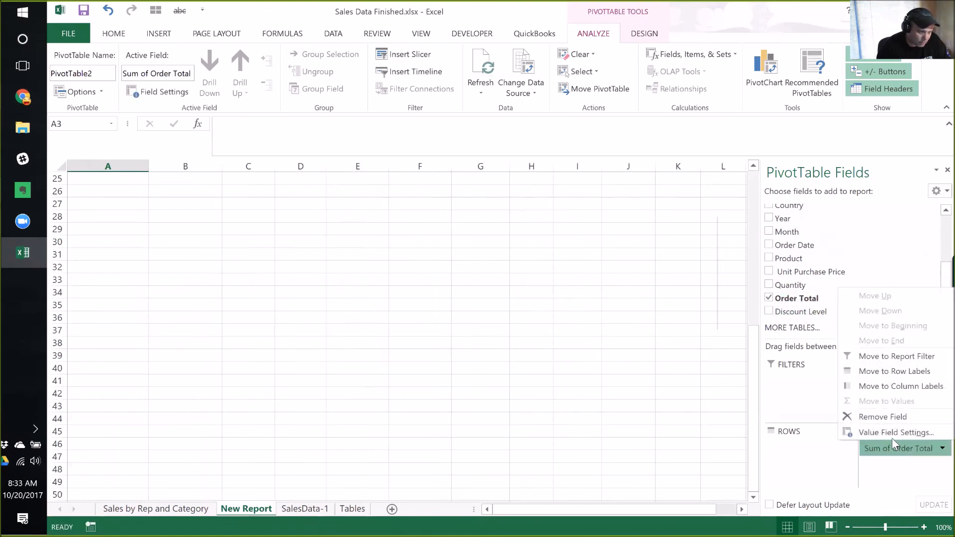
click(892, 434)
click(561, 353)
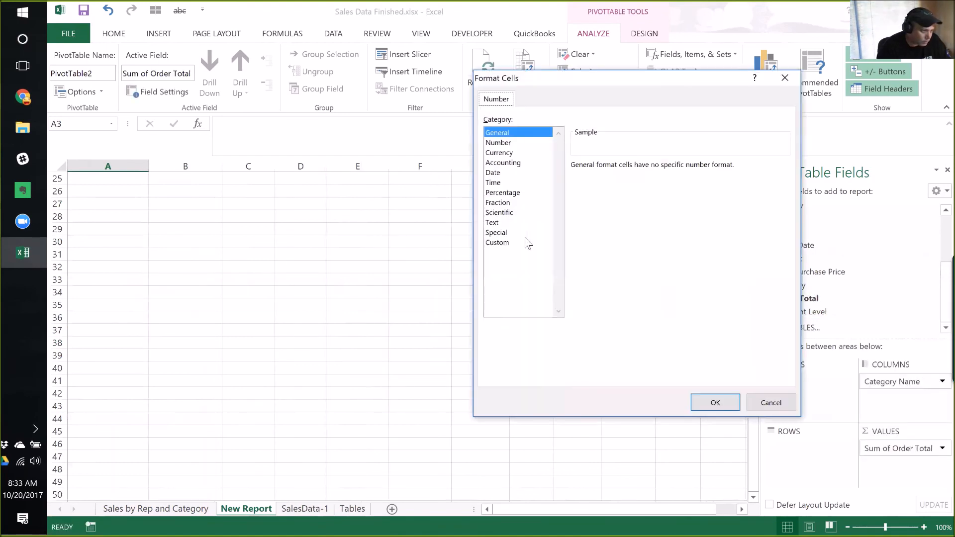
click(498, 142)
click(586, 186)
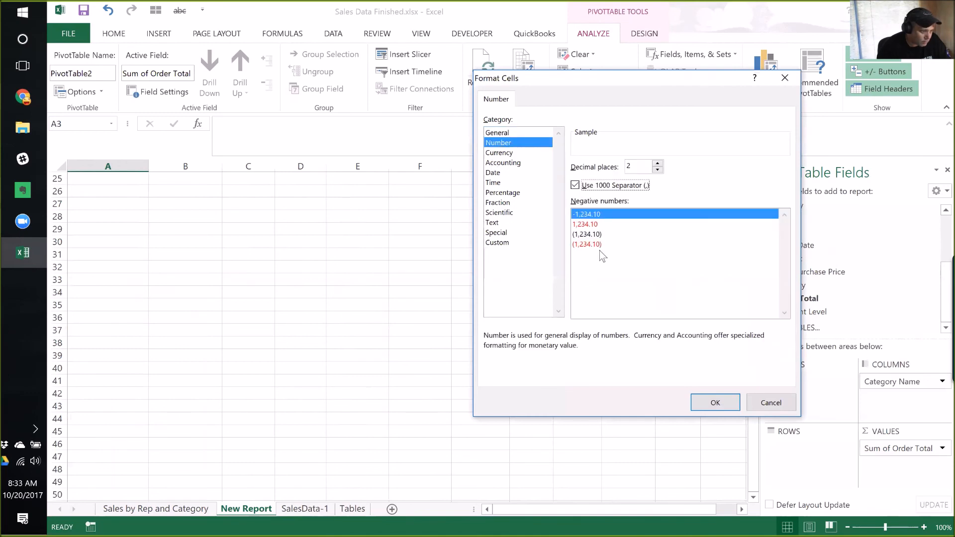
click(597, 244)
click(737, 410)
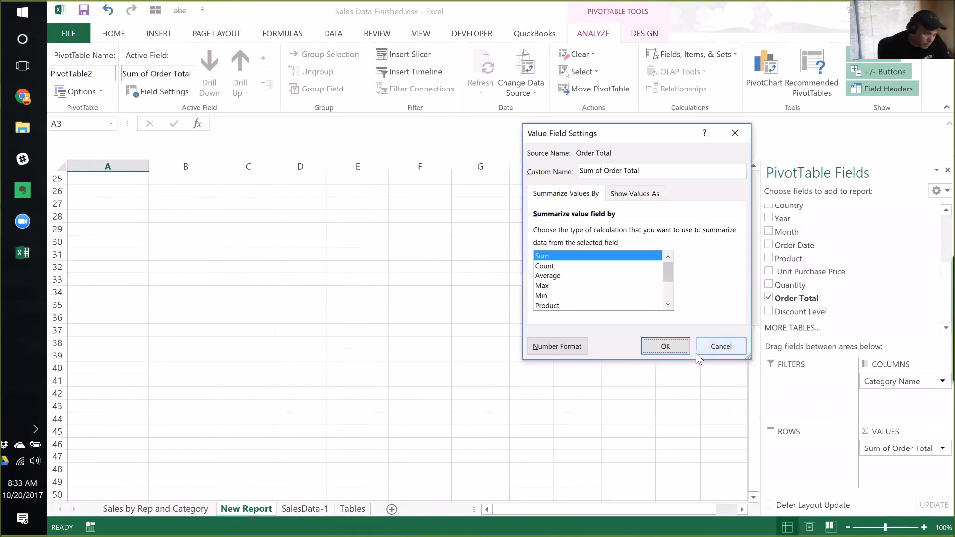
click(676, 344)
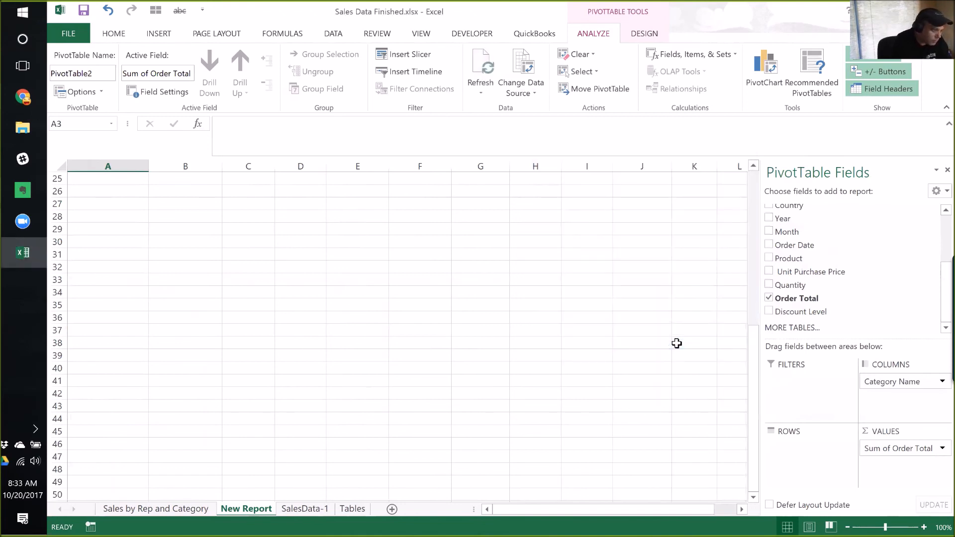
Add Full Name to the rows of the PivotTable on the New Report sheet
key(ctrl+Home)
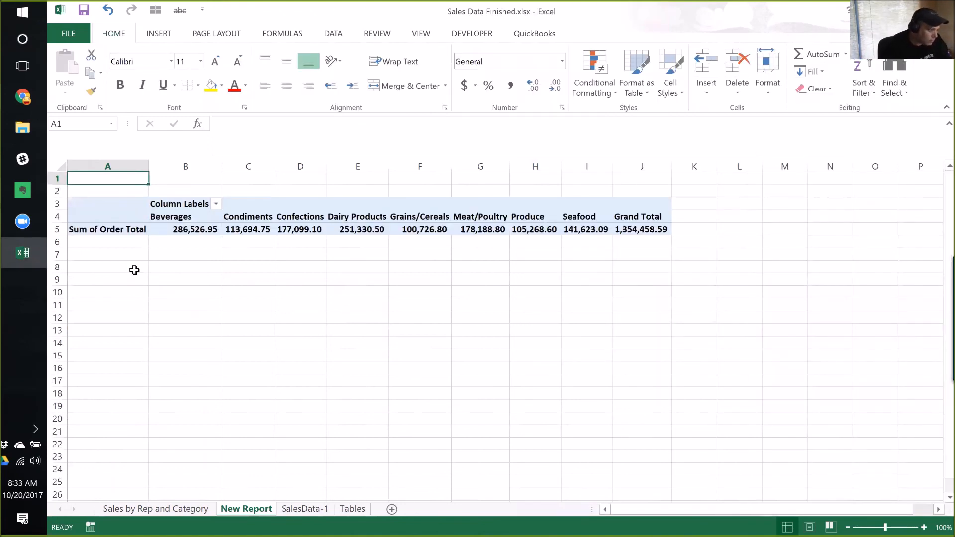
click(189, 230)
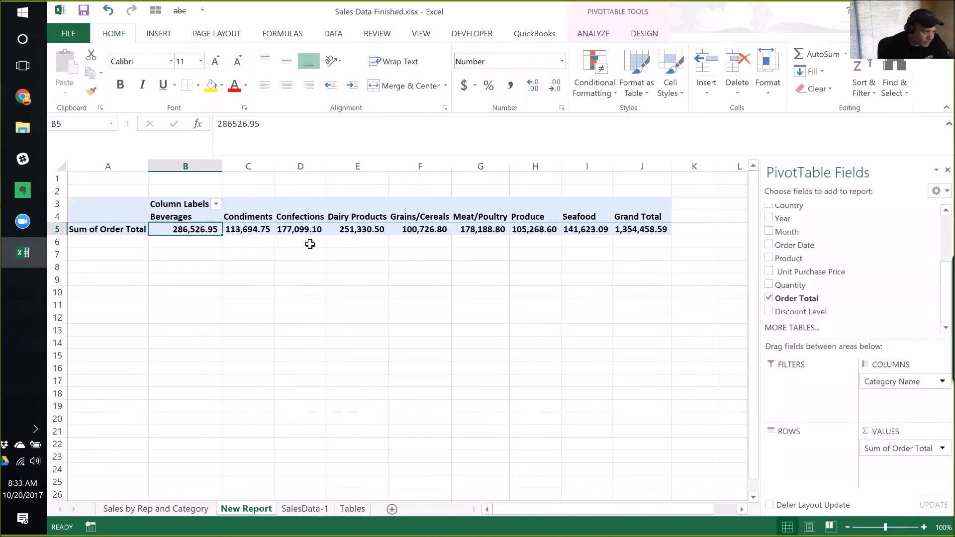
scroll(937, 239, up, 3)
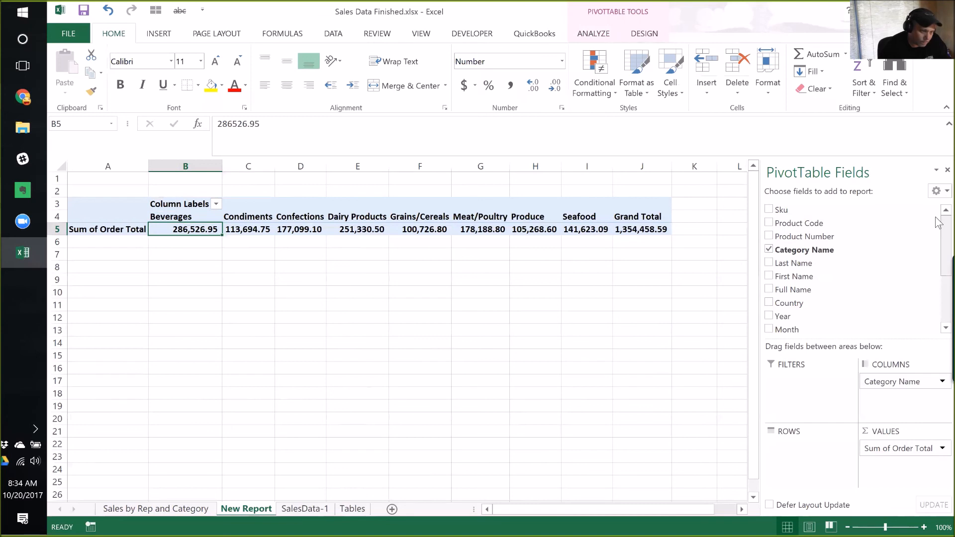
scroll(938, 239, down, 3)
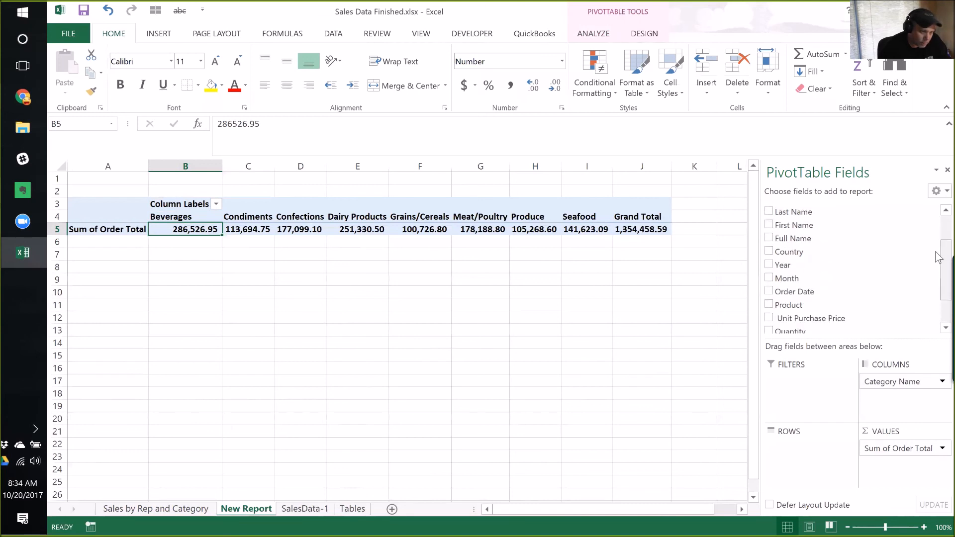
scroll(938, 277, up, 3)
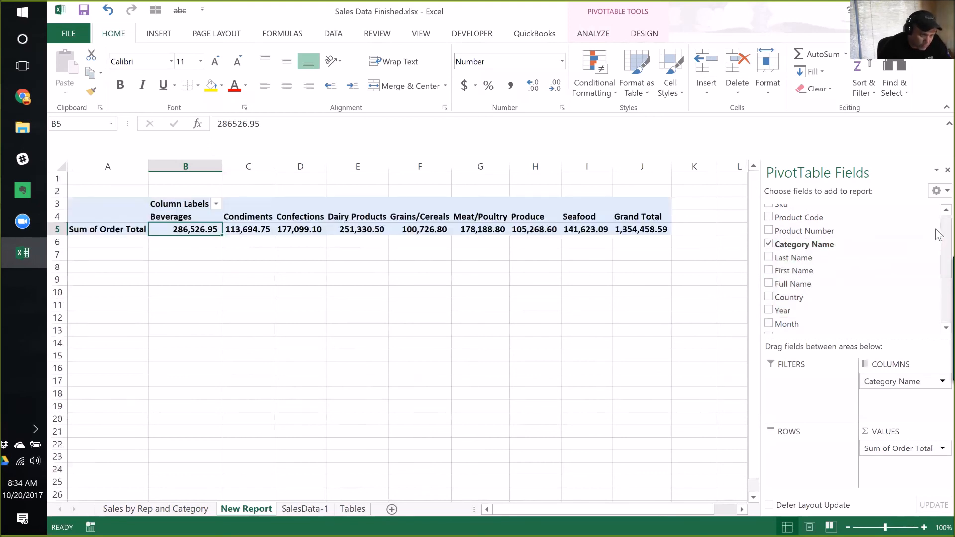
scroll(846, 278, up, 1)
drag(814, 291, 819, 451)
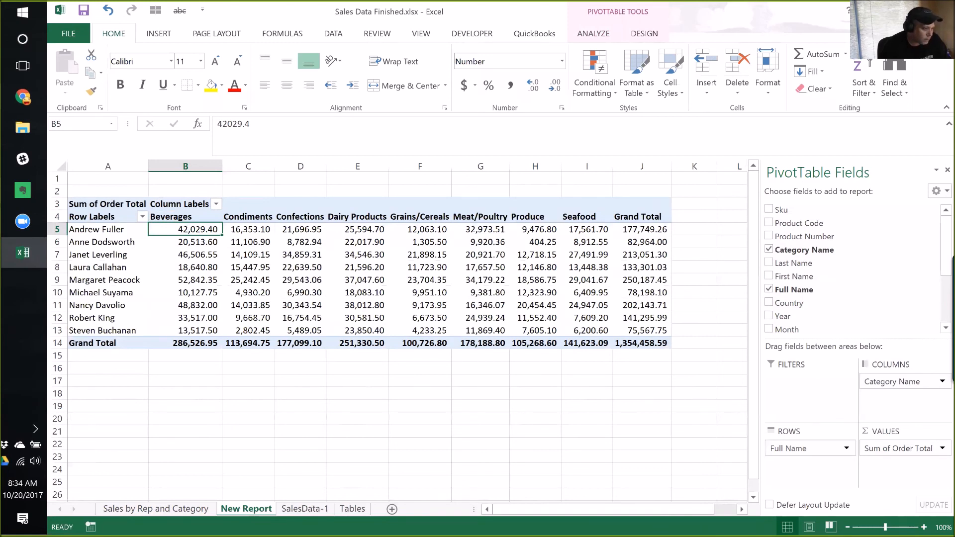
Review the order totals per full name and category on New Report, and view the SalesData-1 source table
click(188, 367)
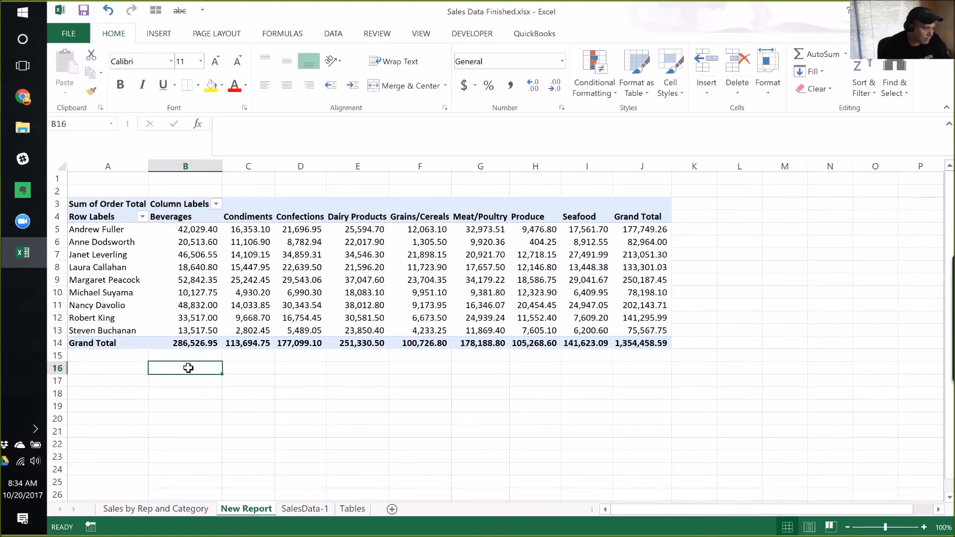
click(112, 230)
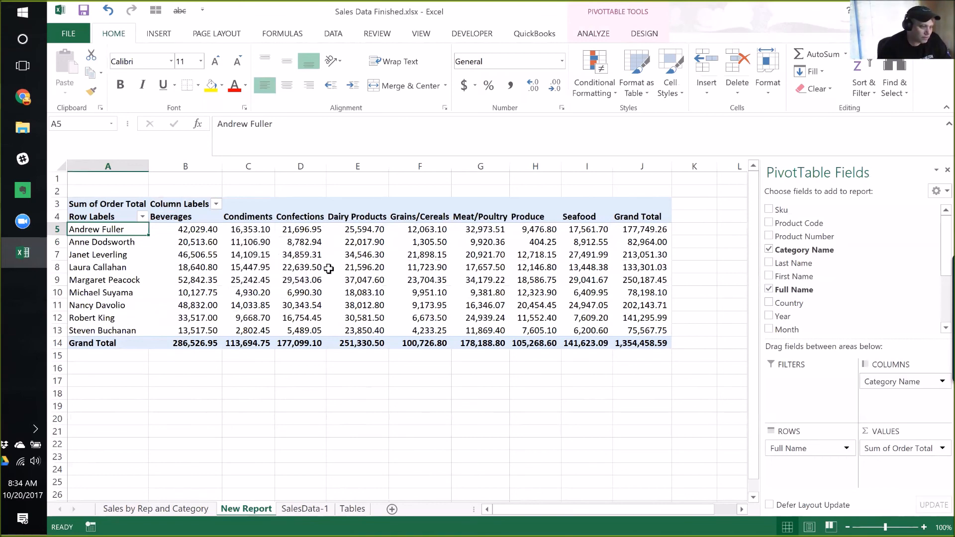
click(302, 509)
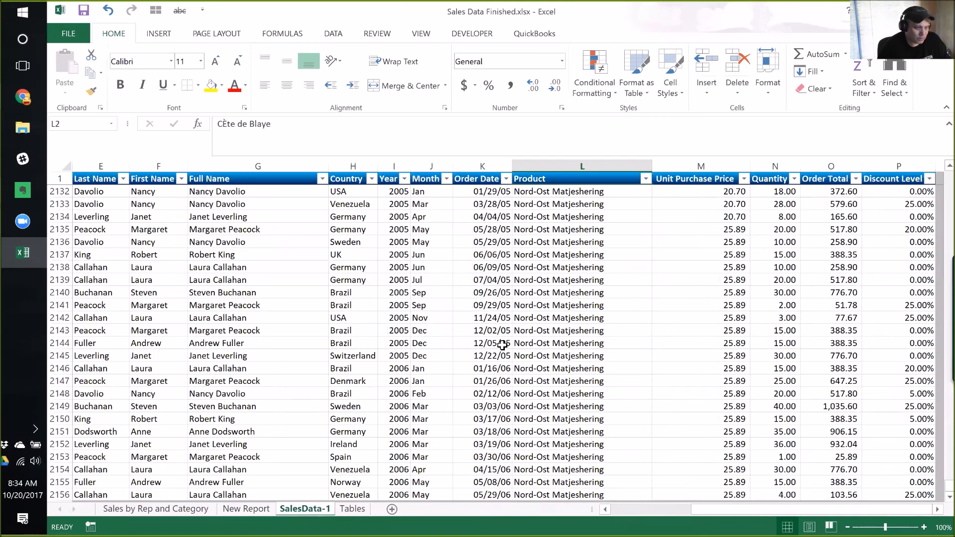
click(155, 509)
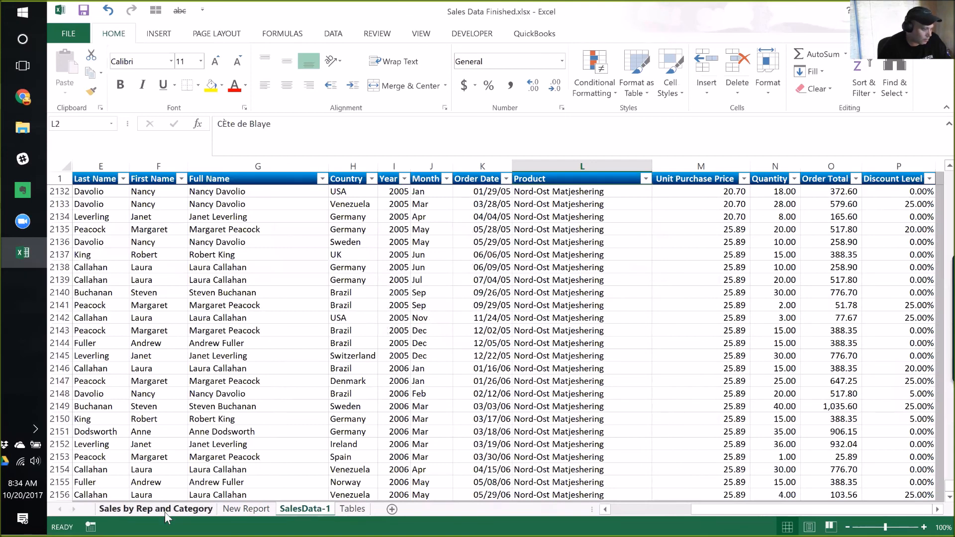
click(313, 509)
click(246, 509)
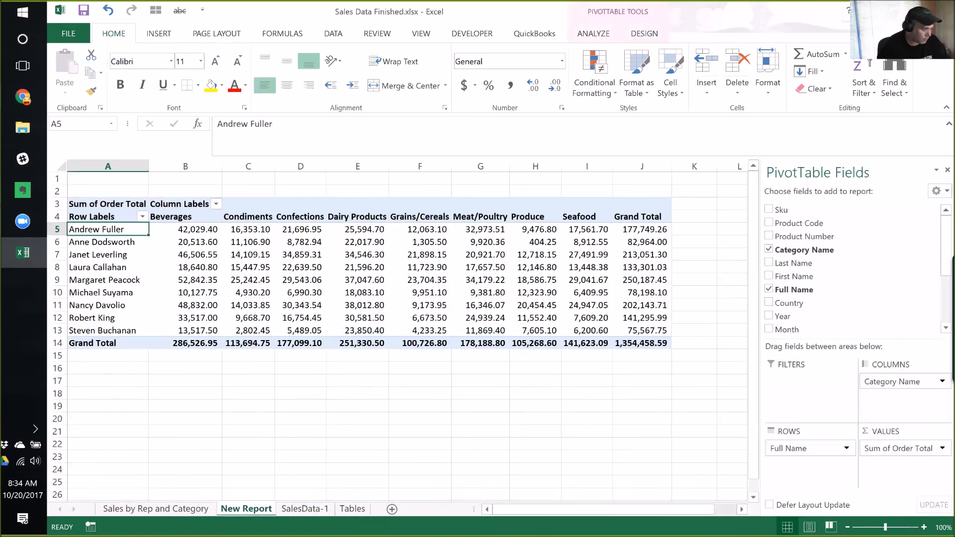
Rename the New Report sheet as Sales by Rep and Cat
double_click(247, 510)
text(Sales by)
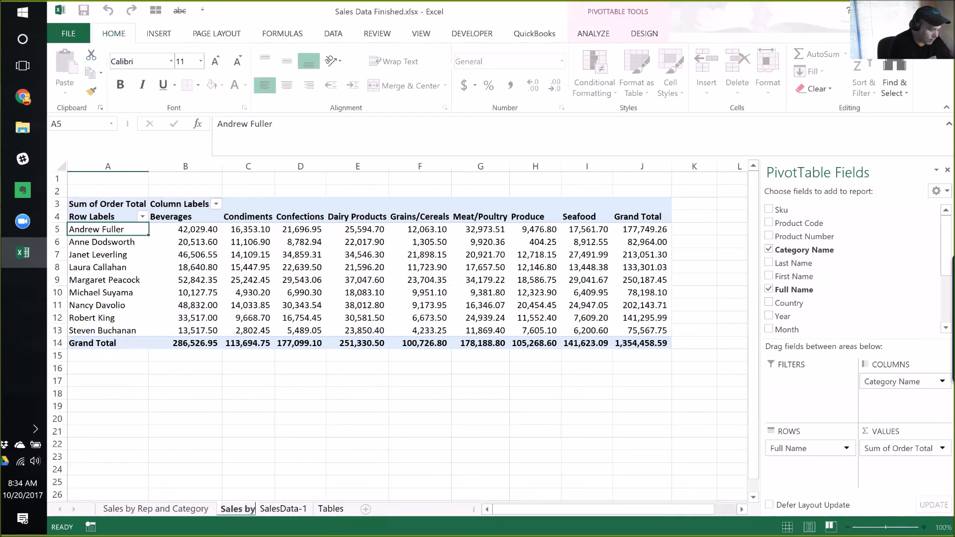
text( Rep a)
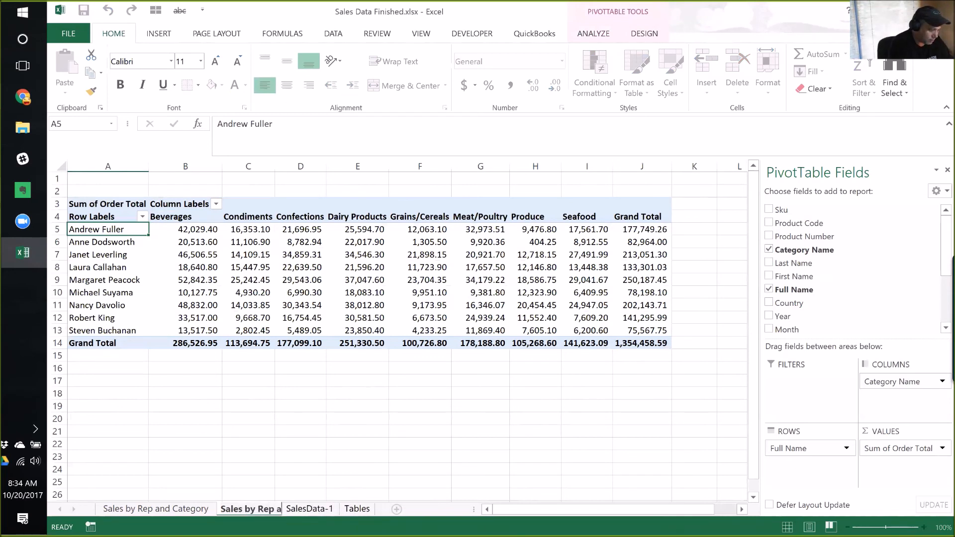
text(nd Cat)
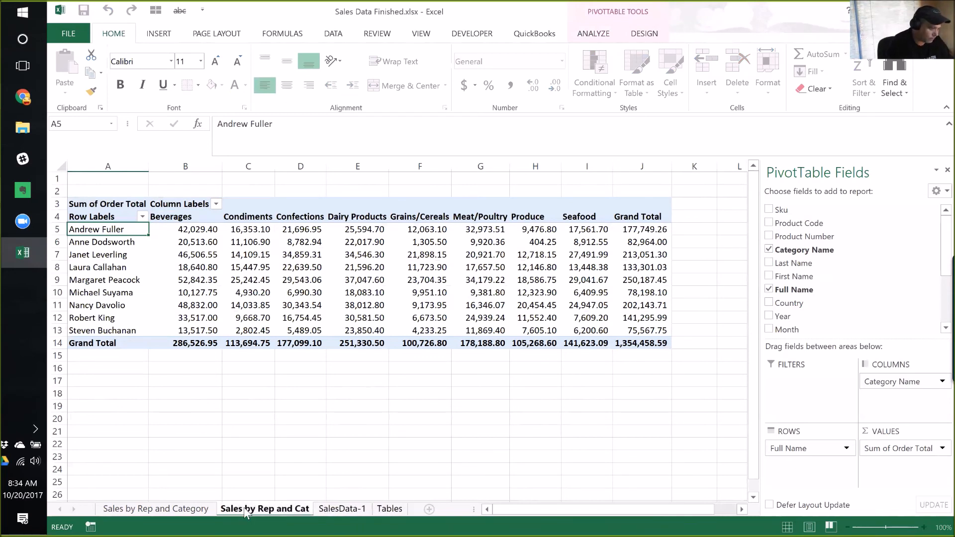
key(Return)
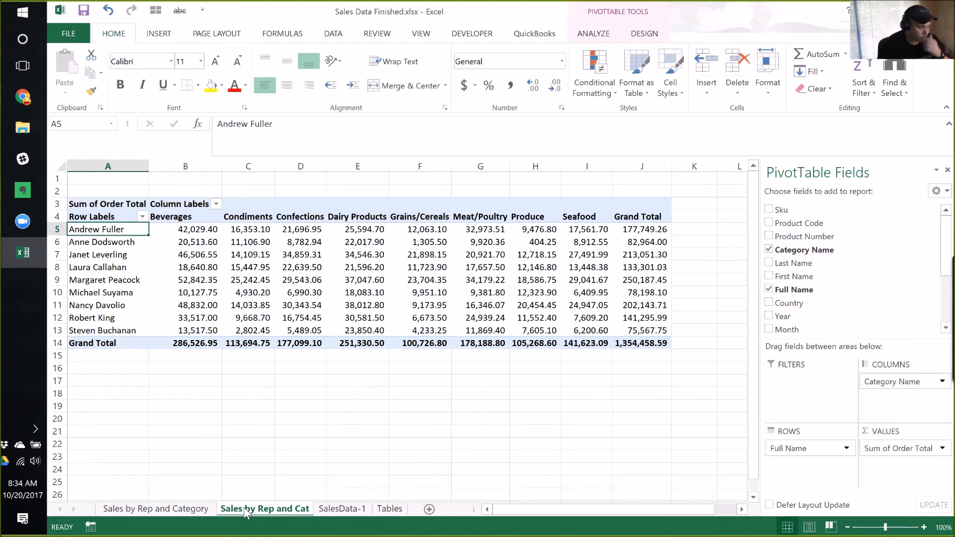
Create a copy of the Sales by Rep and Cat sheet within the same workbook
right_click(285, 516)
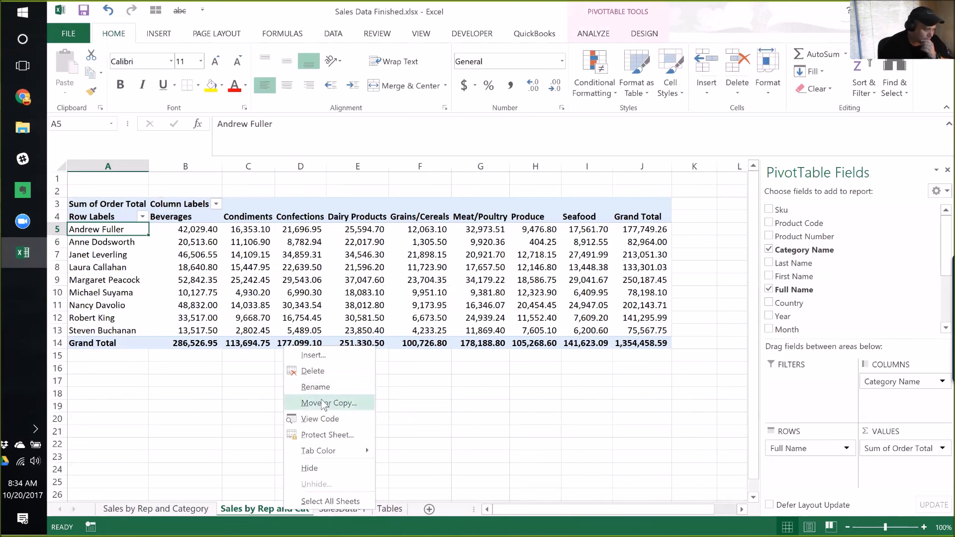
click(322, 403)
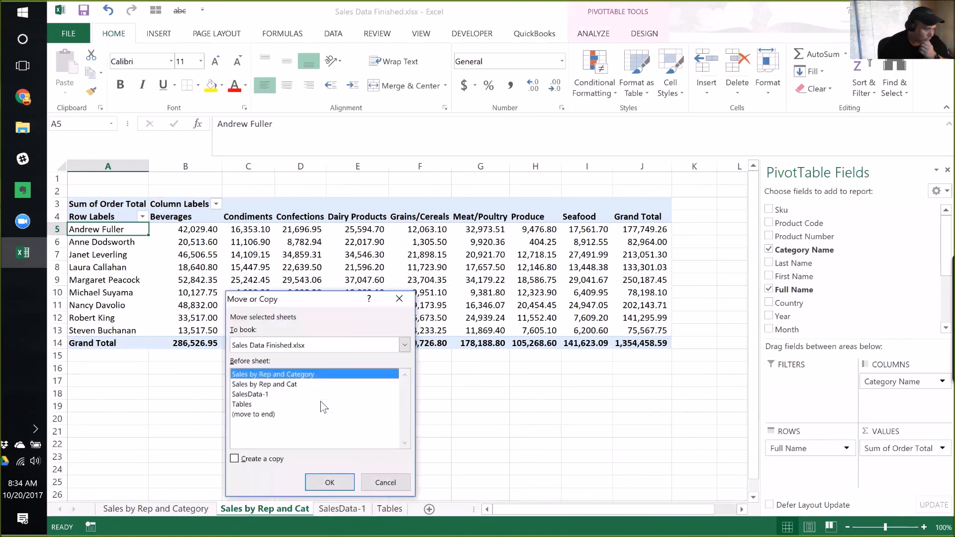
click(264, 463)
click(332, 482)
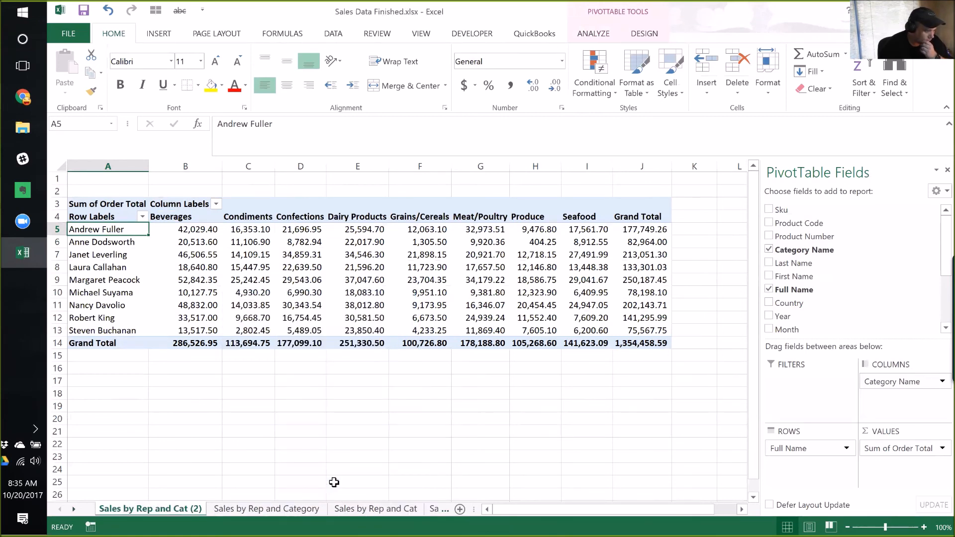
Rename the copied sheet as New Report and place it just before SalesData-1
double_click(150, 508)
text(New Report)
key(Return)
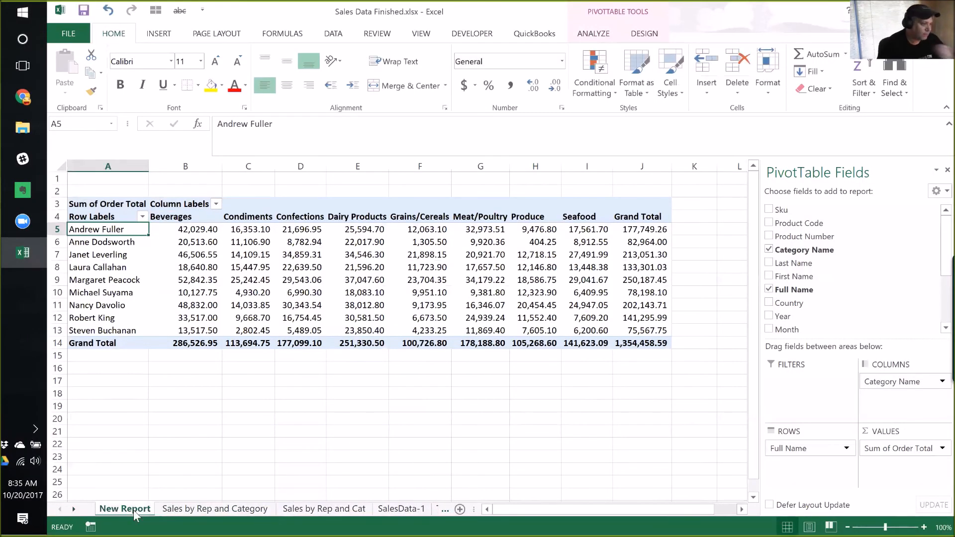
drag(125, 509, 369, 512)
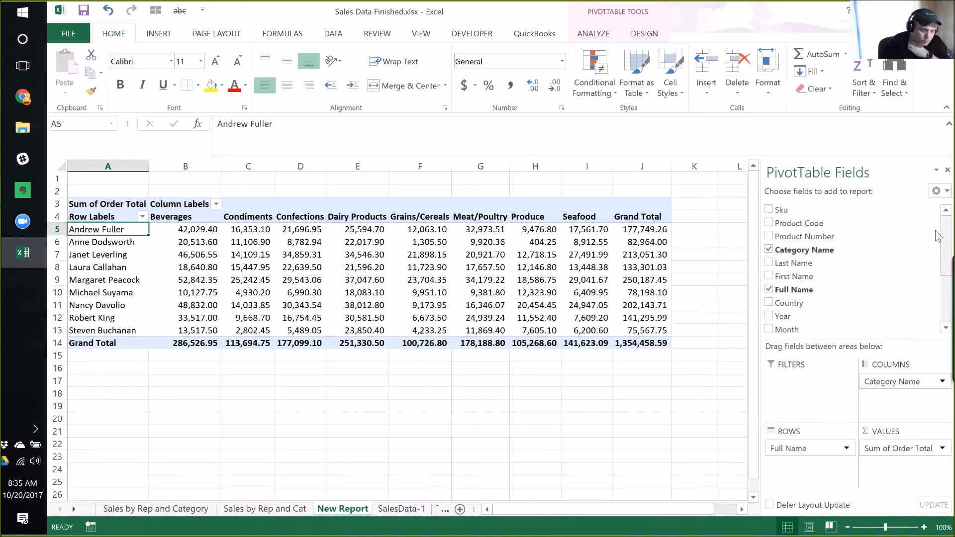
Remove Category Name and Full Name from the New Report PivotTable and add Product to its rows
click(770, 250)
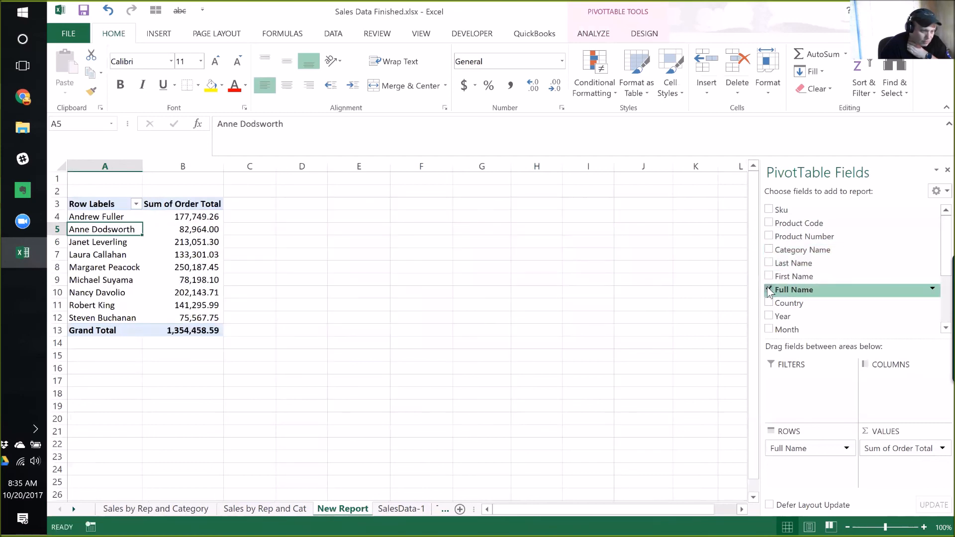
click(769, 289)
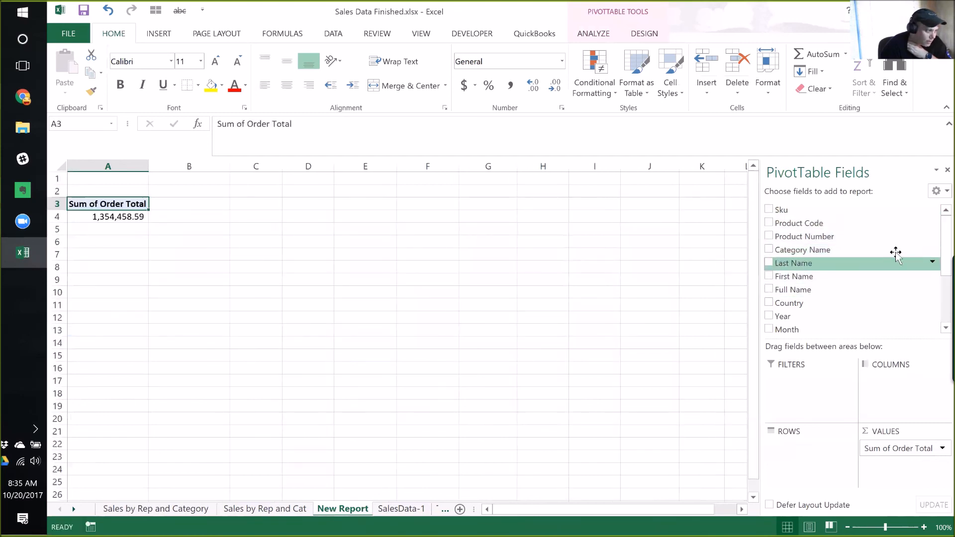
scroll(938, 270, down, 3)
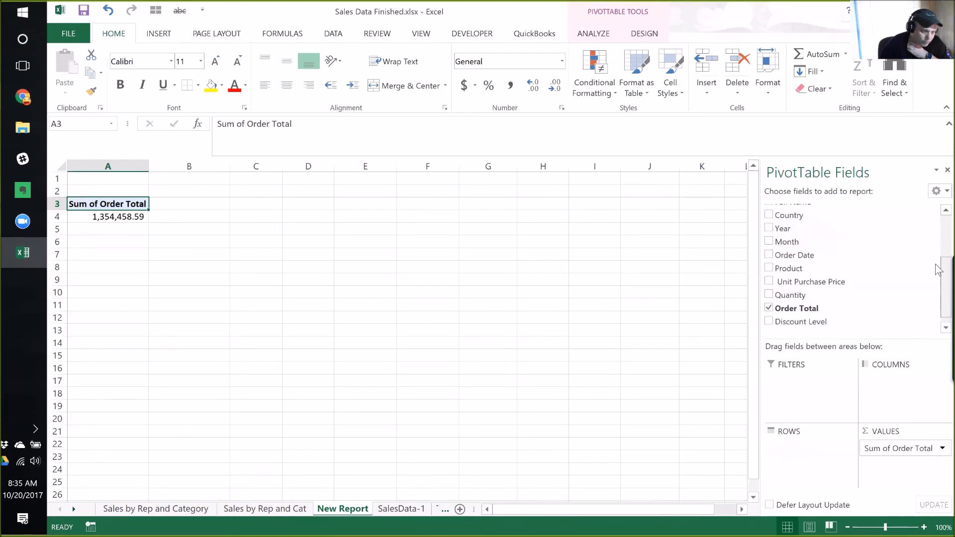
drag(783, 267, 799, 452)
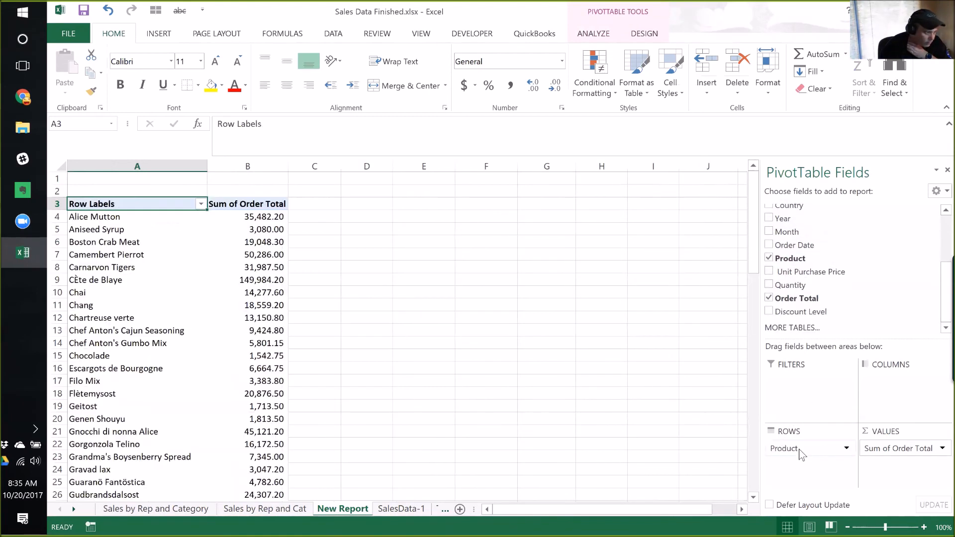
Replace Sum of Order Total with Unit Purchase Price in the PivotTable's values
click(941, 453)
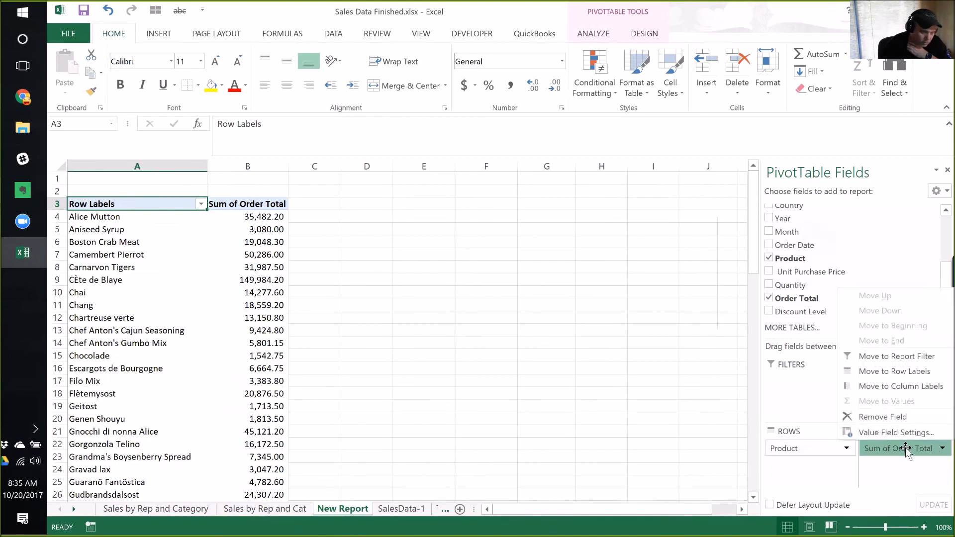
click(883, 418)
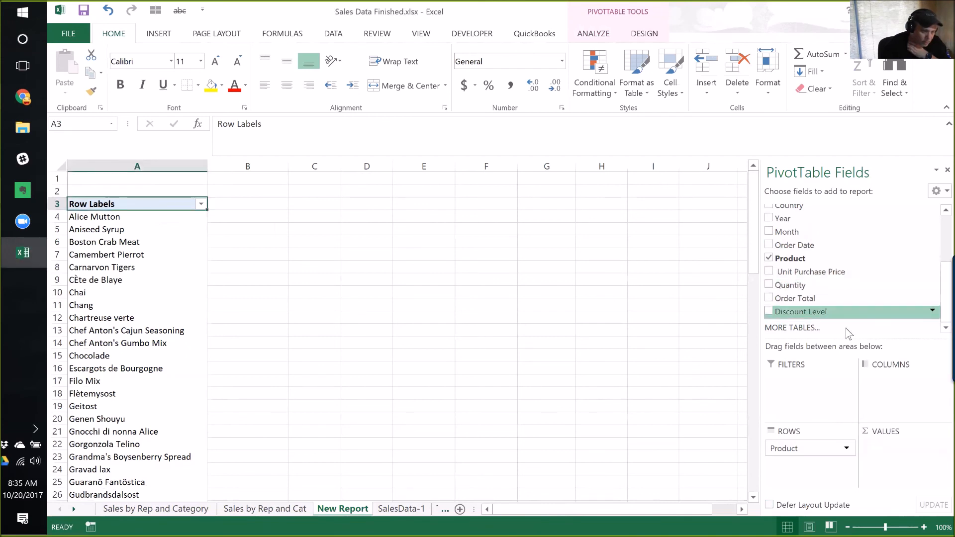
drag(795, 271, 893, 455)
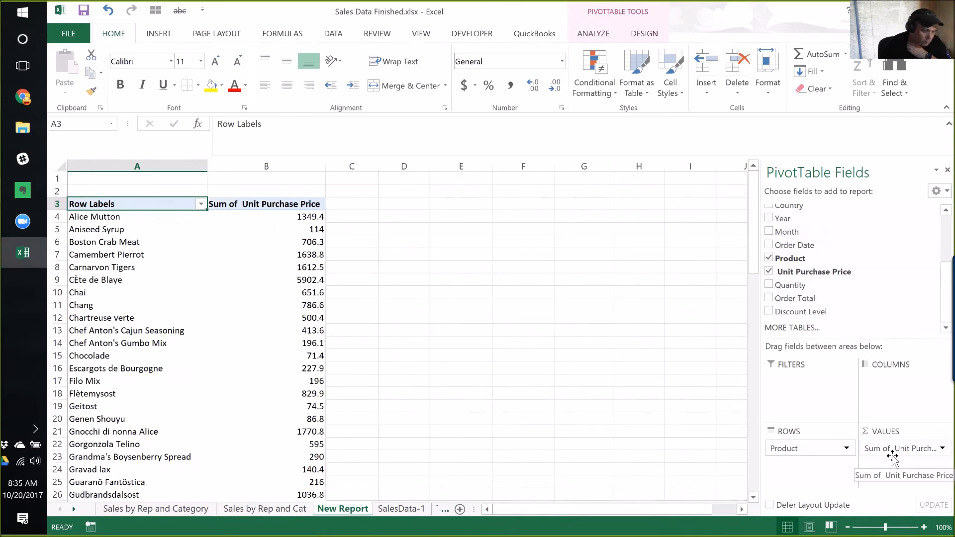
Format Sum of Unit Purchase Price as Number with two decimals, 1000 separator and red parenthesized negatives, and add Quantity above it in the values
click(889, 449)
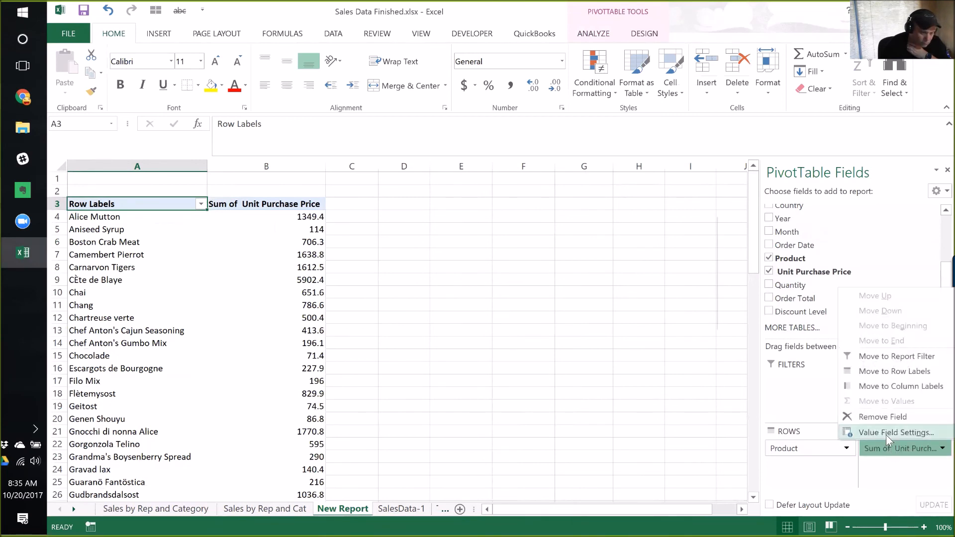
click(886, 433)
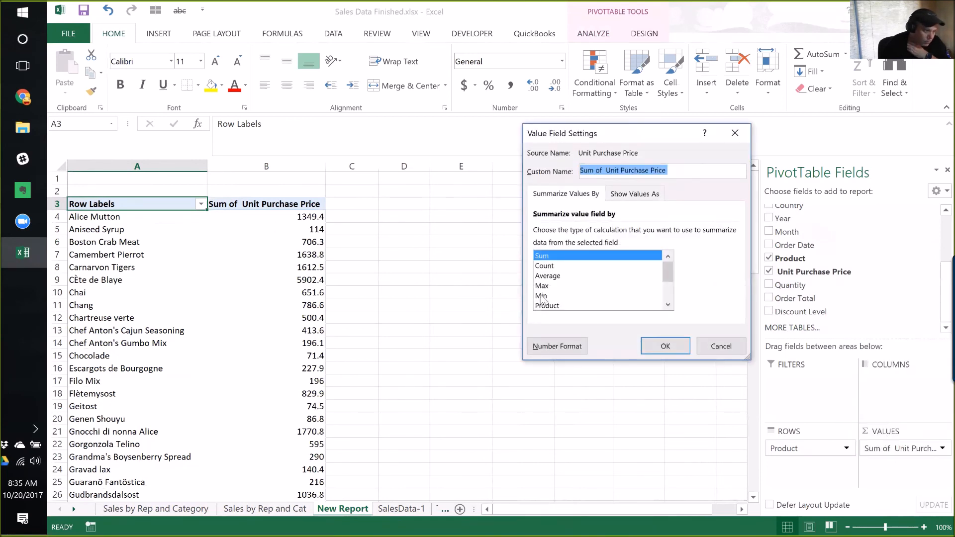
click(545, 347)
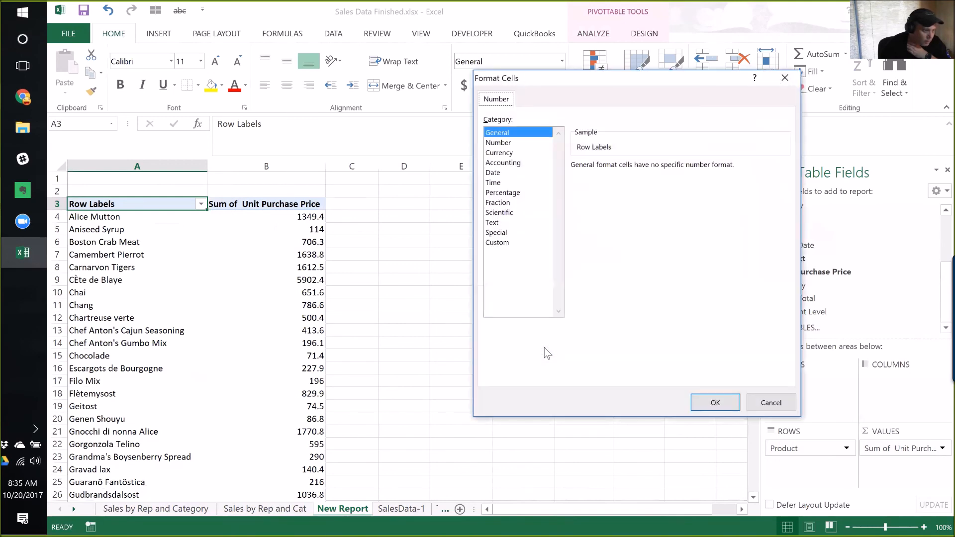
click(498, 143)
click(576, 185)
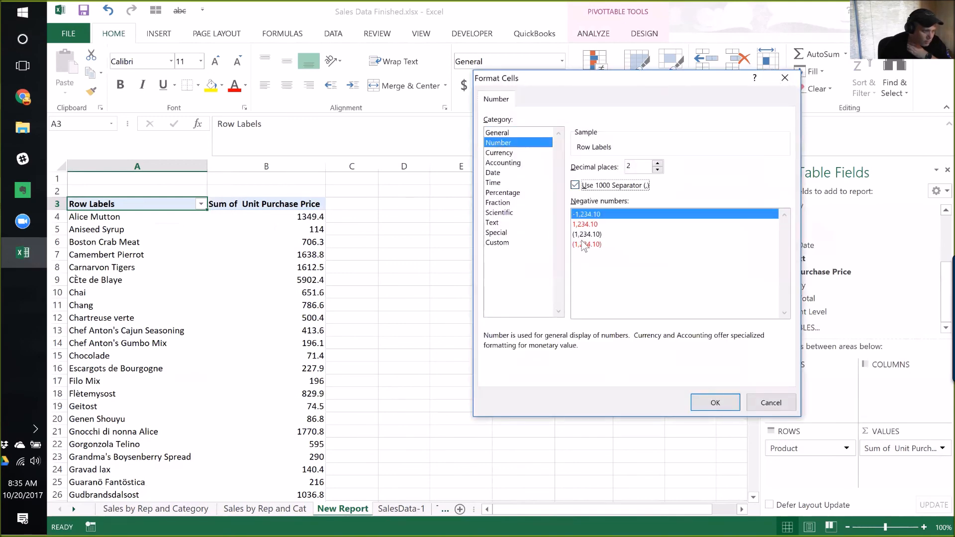
click(586, 243)
click(704, 403)
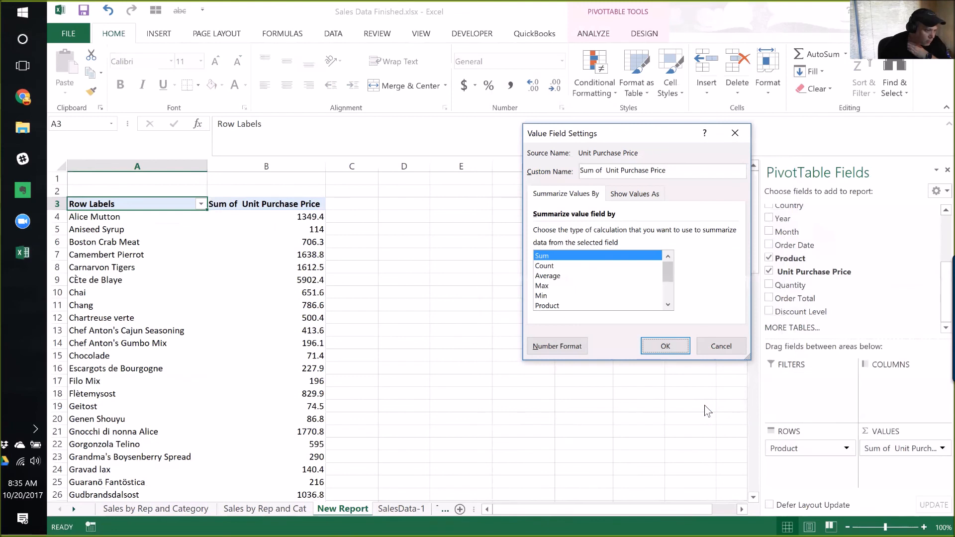
key(Return)
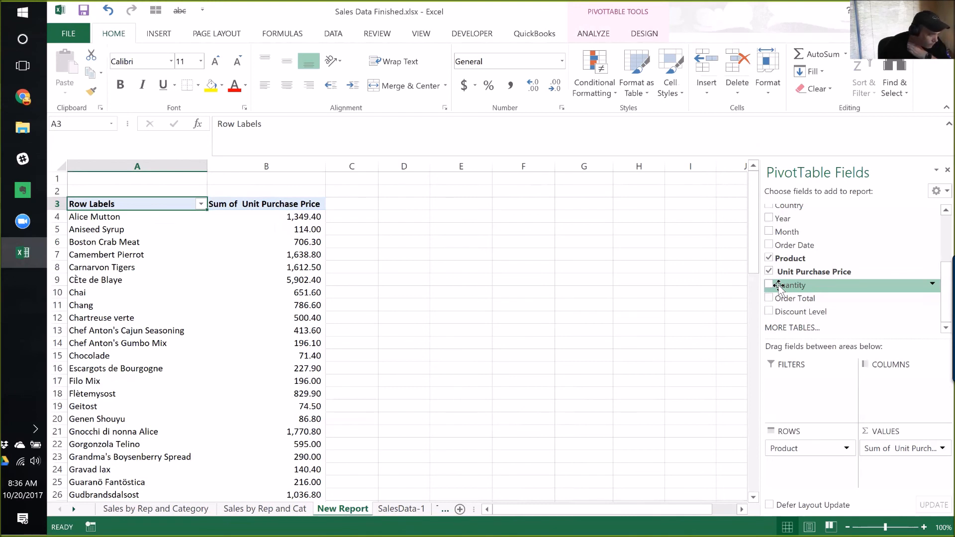
drag(779, 286, 894, 445)
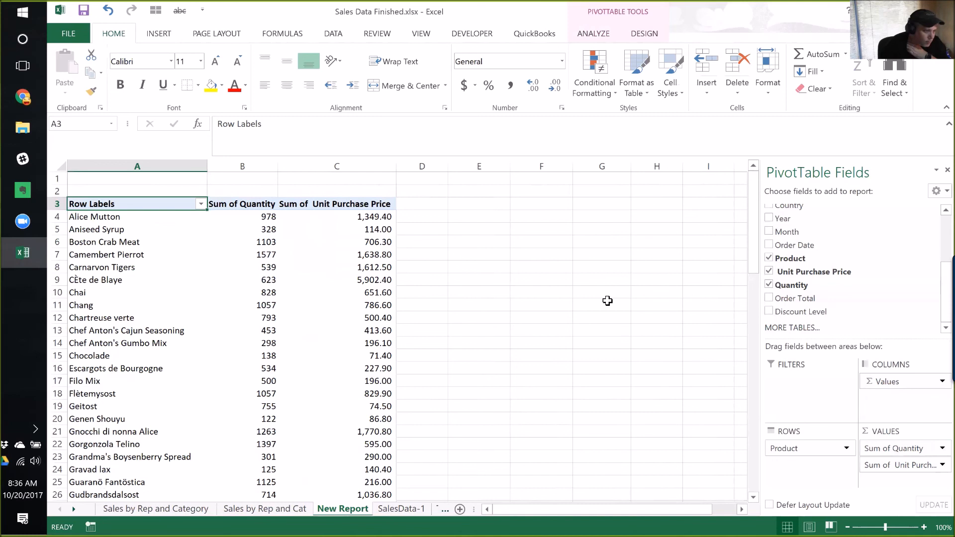
Try to add a calculated field named Unit Price to the PivotTable, with only an equals sign as its formula
click(643, 35)
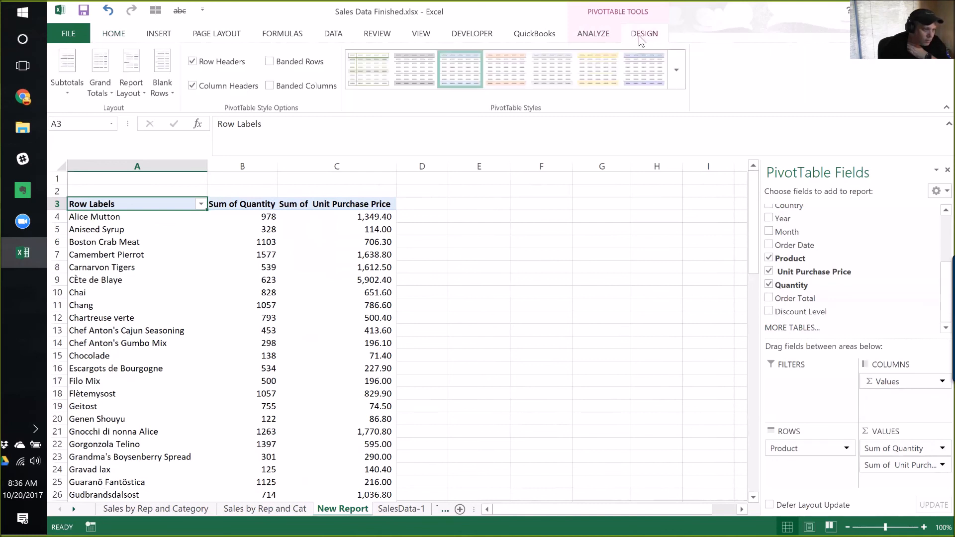
click(595, 36)
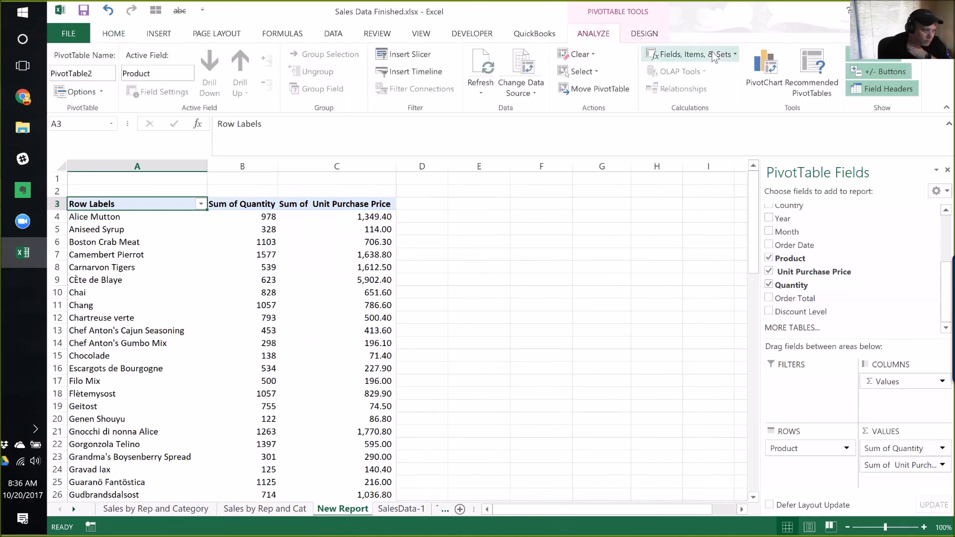
click(696, 54)
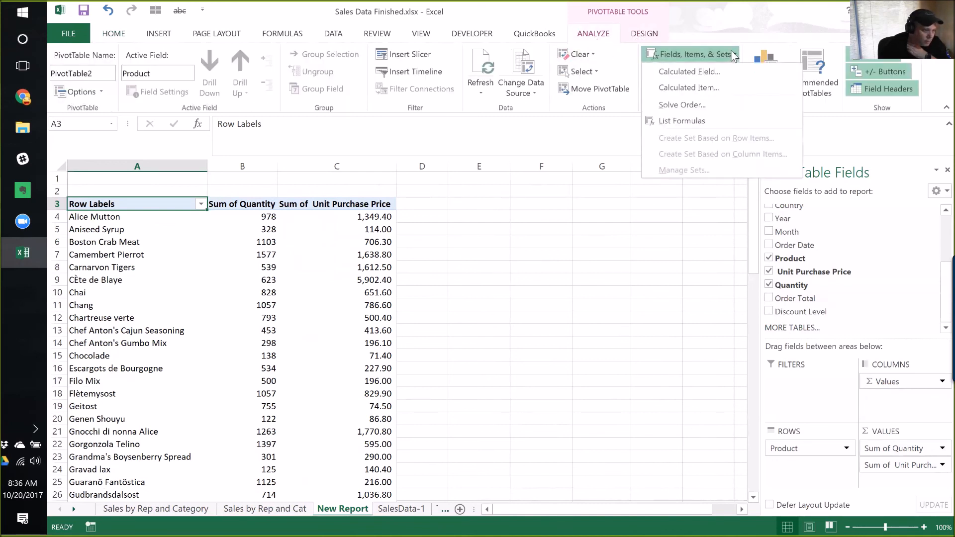
click(698, 74)
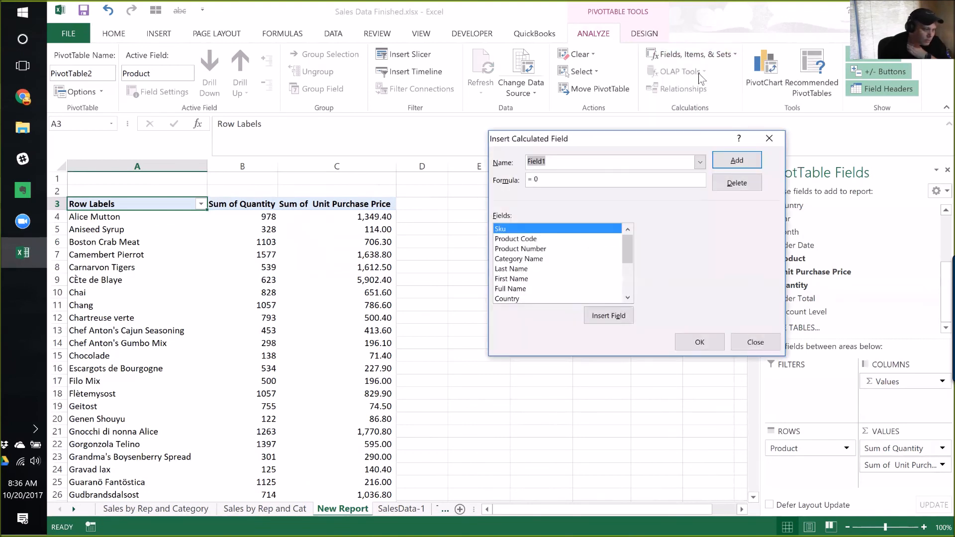
click(569, 179)
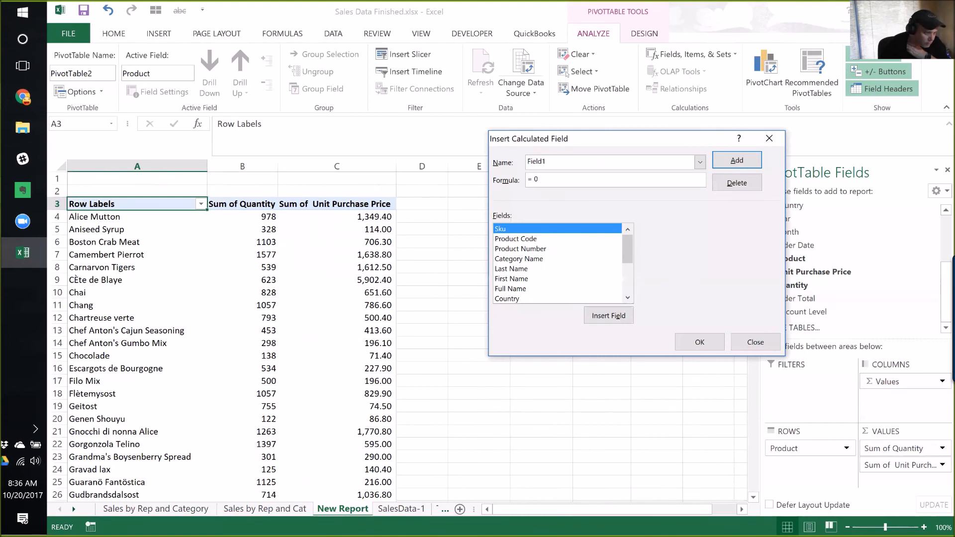
drag(570, 179, 521, 182)
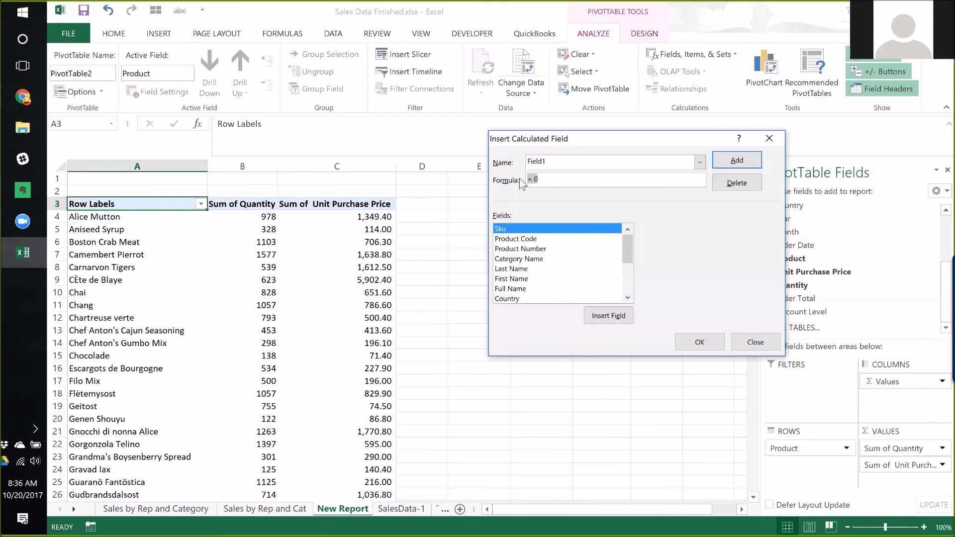
text(=)
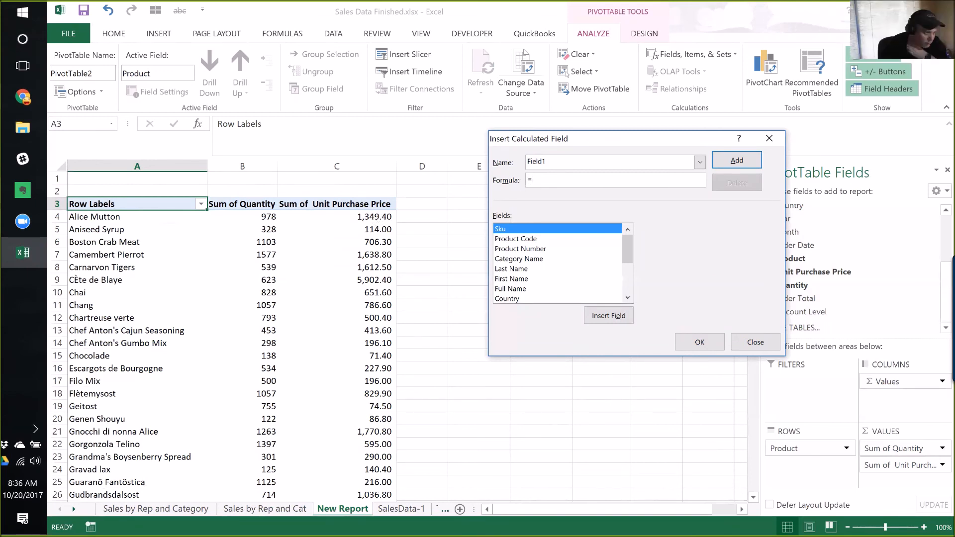
key(alt+n)
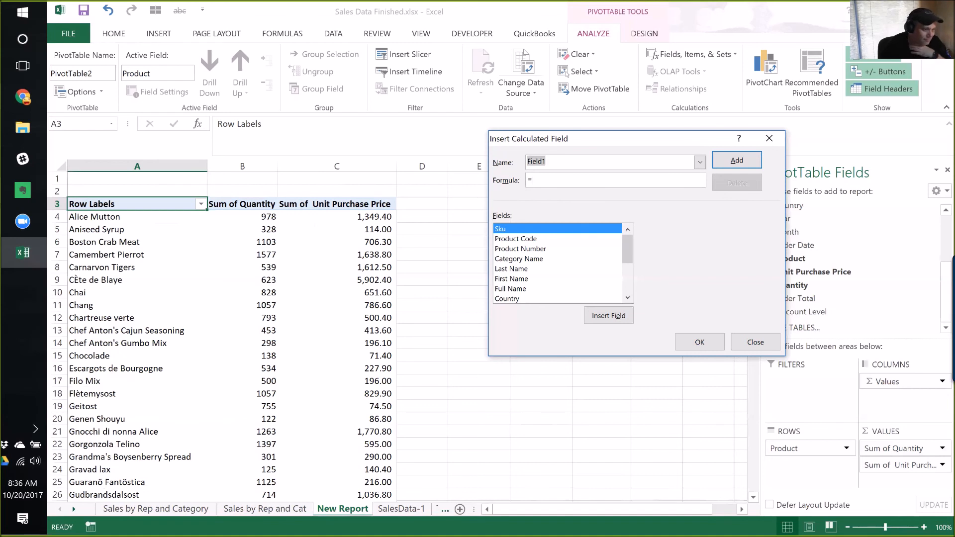
text(Unit Price)
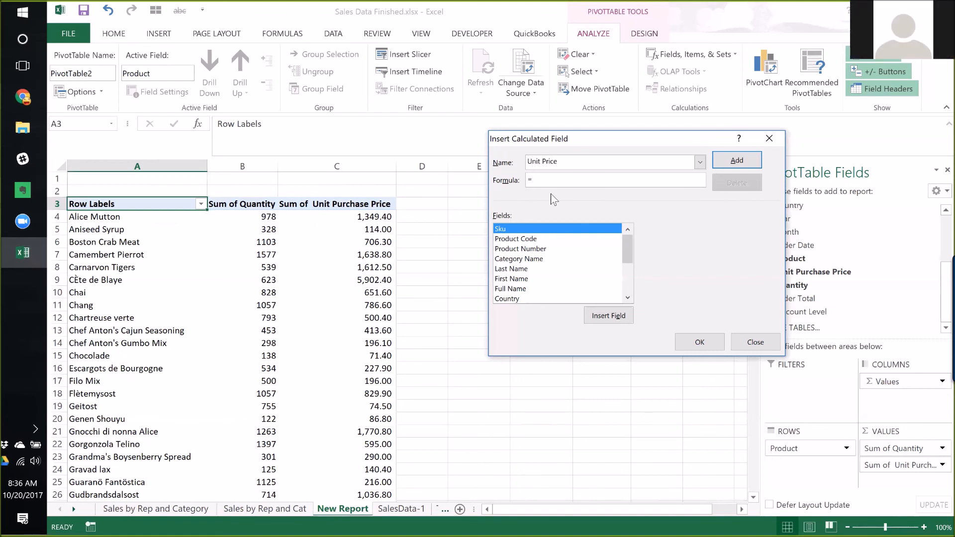
click(738, 163)
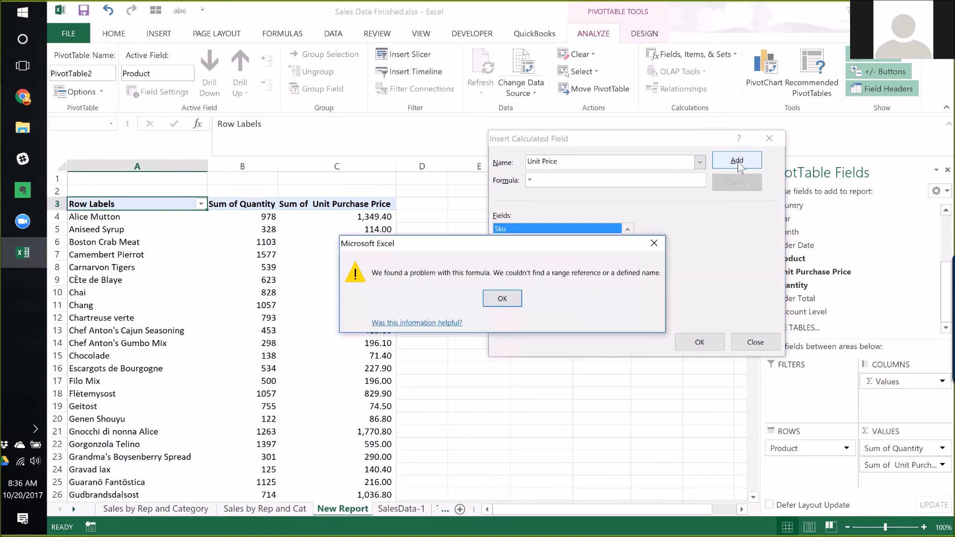
click(501, 298)
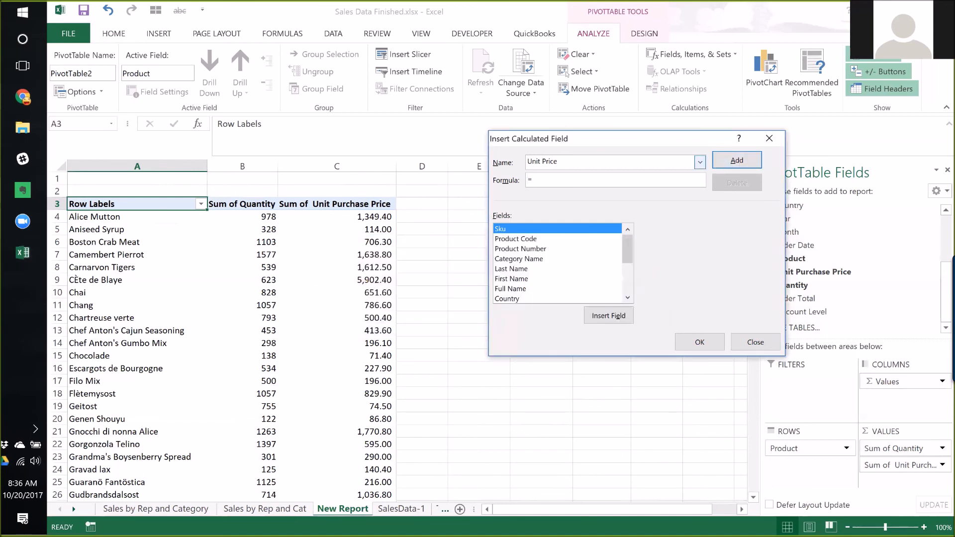
click(538, 180)
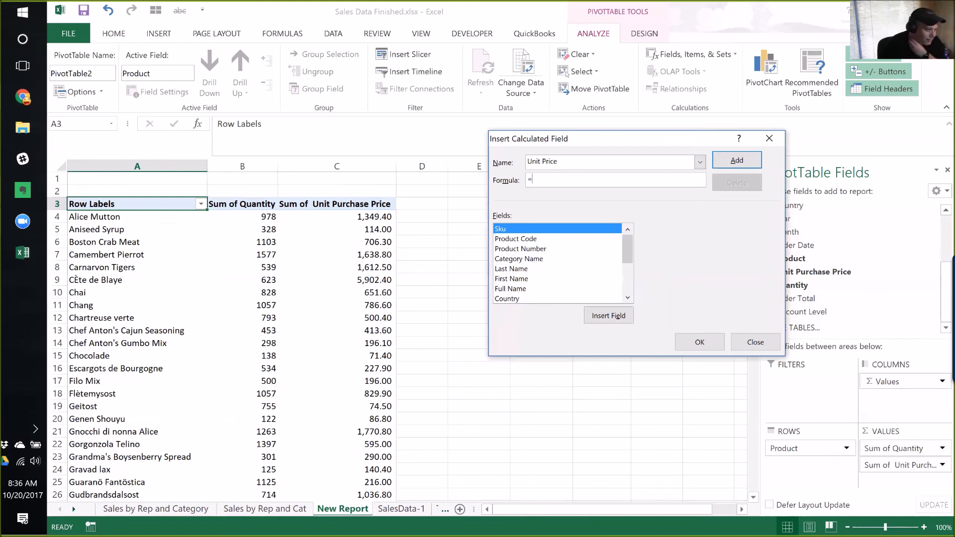
mouse_move(627, 256)
mouse_down()
mouse_move(629, 294)
mouse_move(628, 249)
mouse_up()
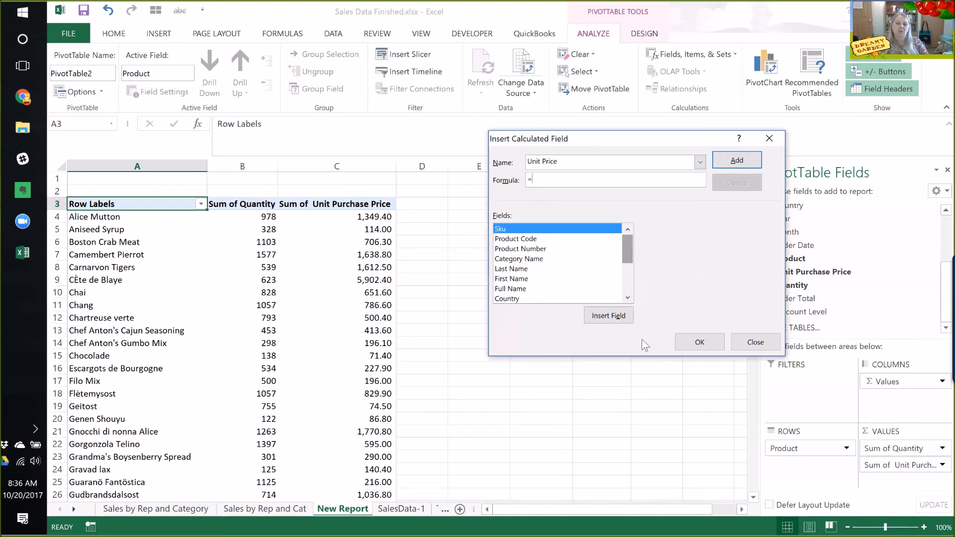
click(742, 343)
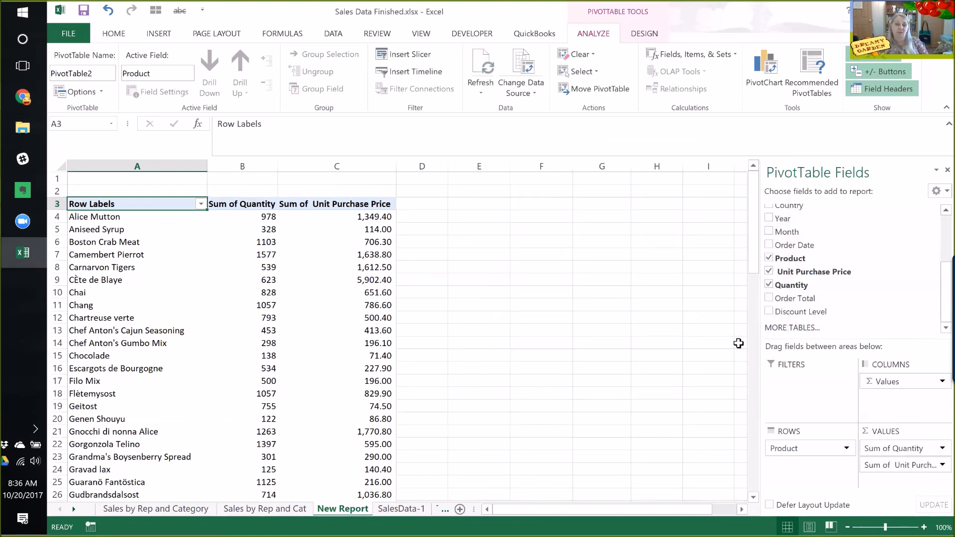
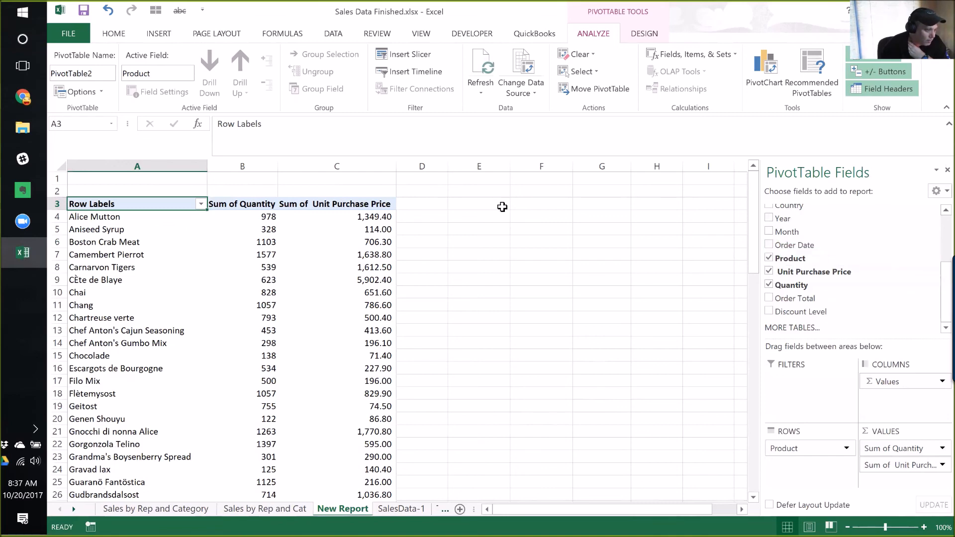
click(390, 217)
click(413, 217)
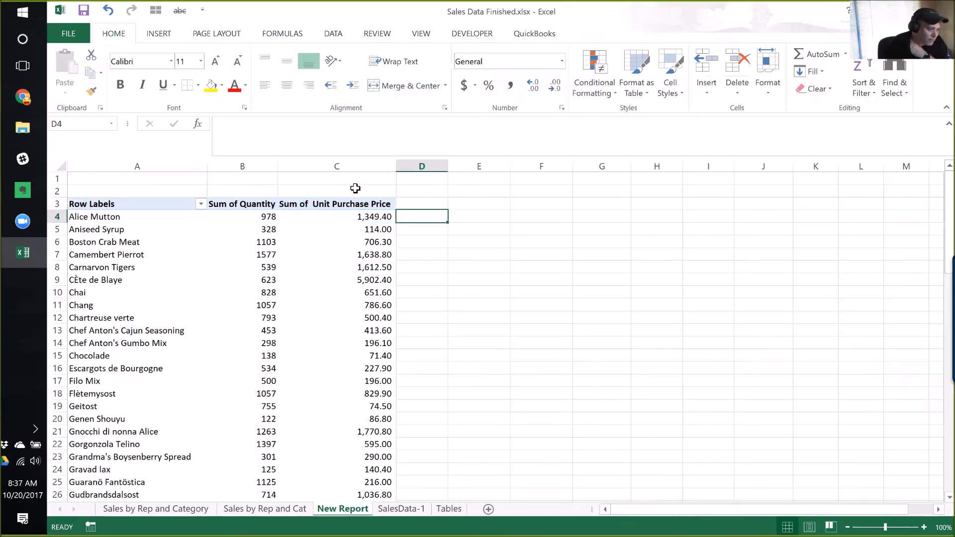
click(355, 217)
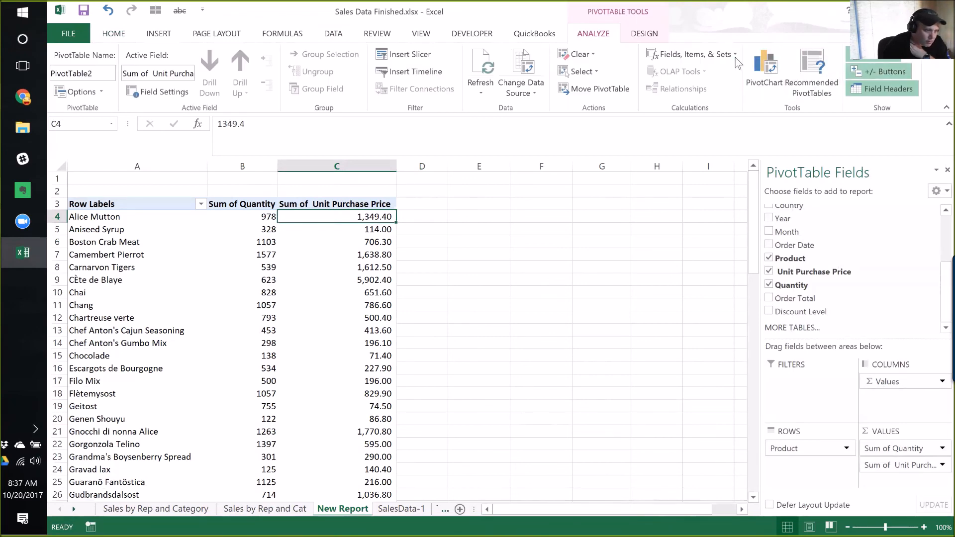
click(691, 54)
click(687, 75)
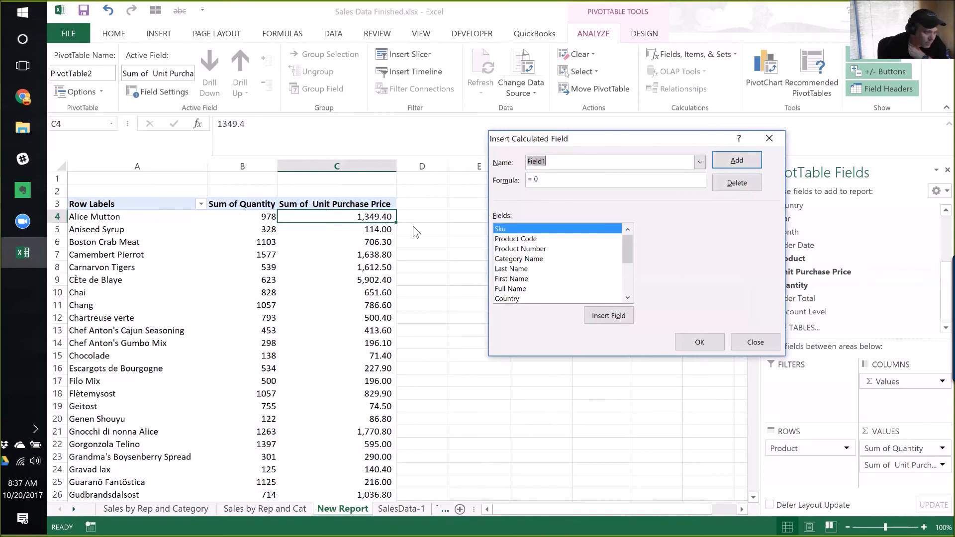
drag(627, 249, 630, 294)
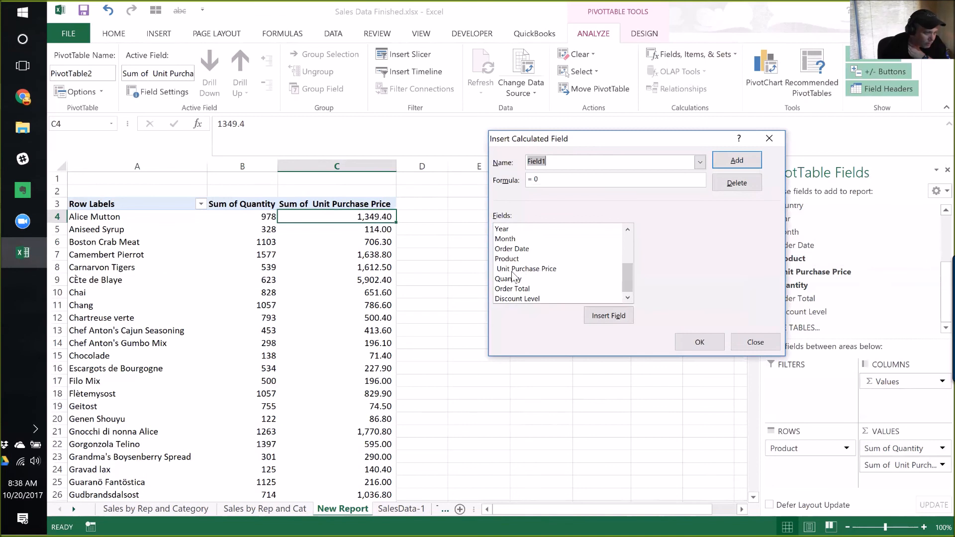
click(750, 339)
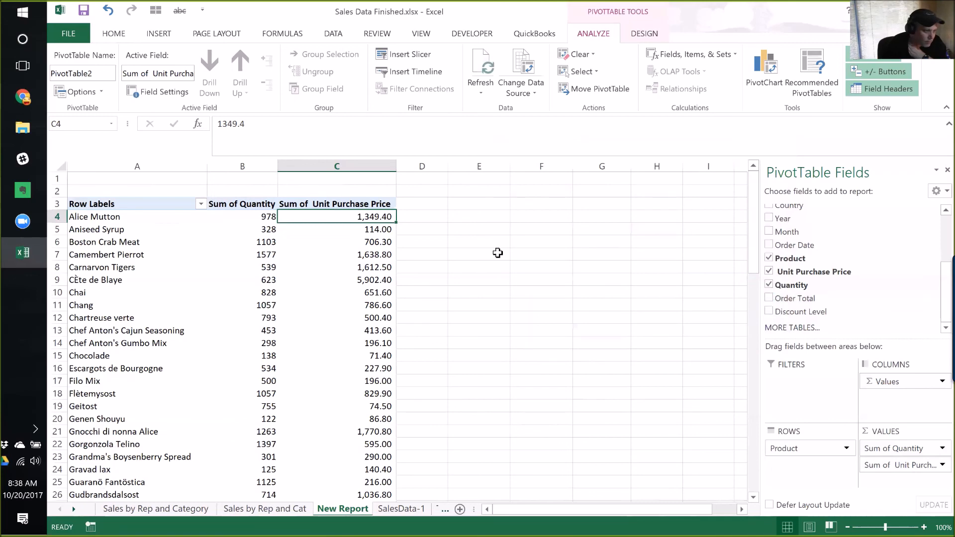
Enter a formula in D4 dividing Alice Mutton's Sum of Unit Purchase Price by its Sum of Quantity, and format it in comma style
key(Right)
text(=)
key(Left)
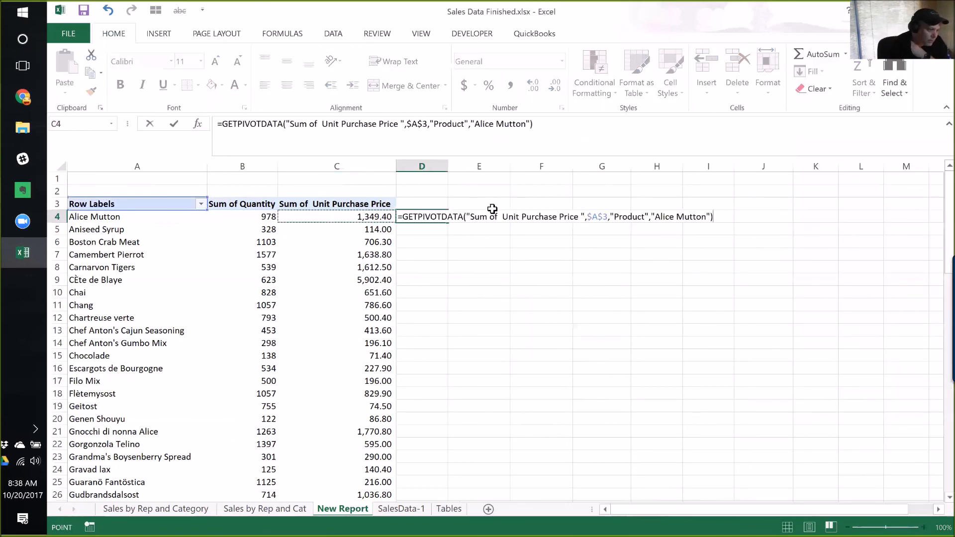
text(/)
key(Left)
key(Left)
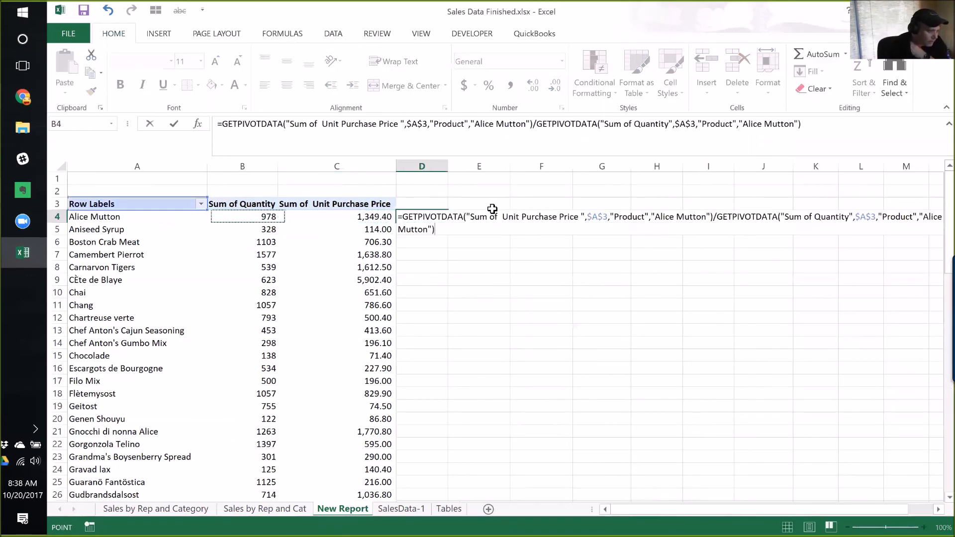
key(Return)
key(Up)
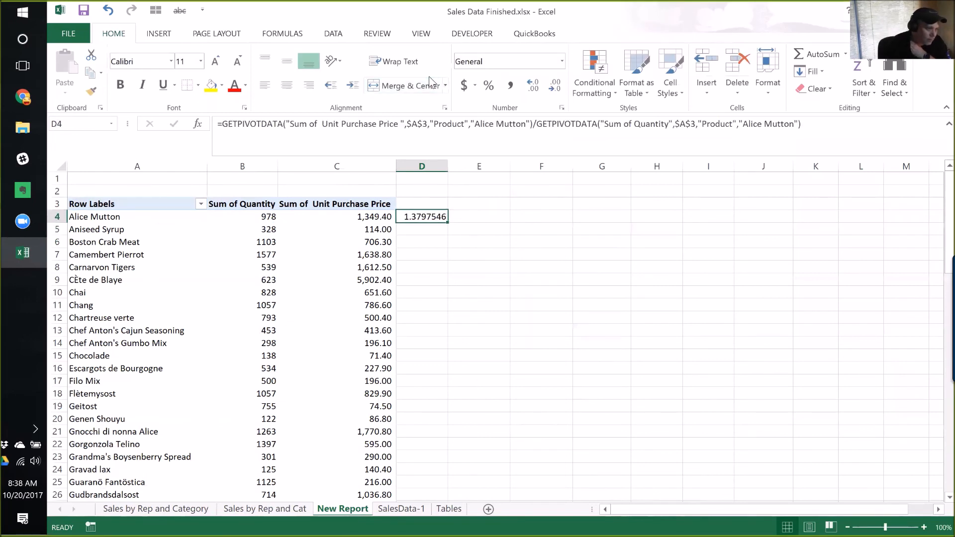
click(511, 86)
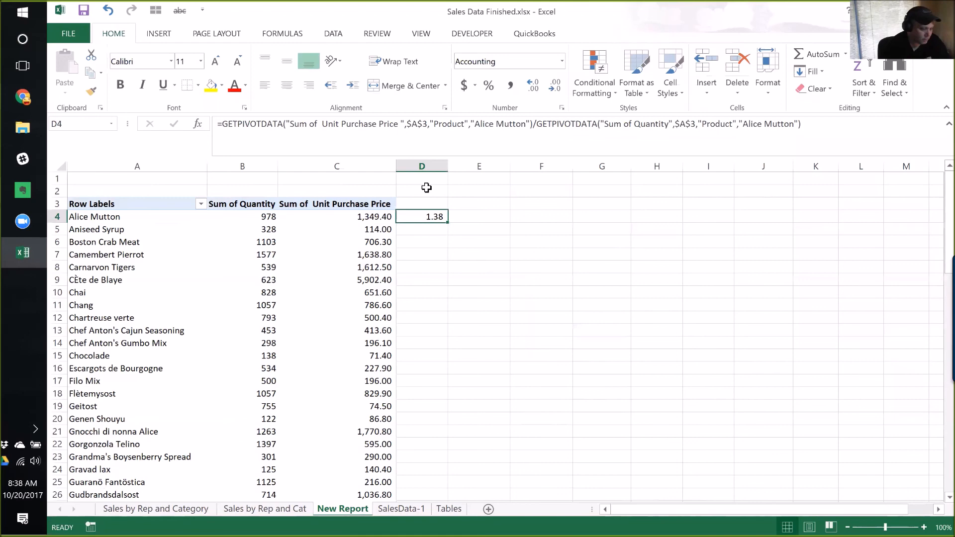
Copy the D4 formula down column D alongside the product rows, stopping above the Grand Total
key(ctrl+c)
key(Left)
key(ctrl+Down)
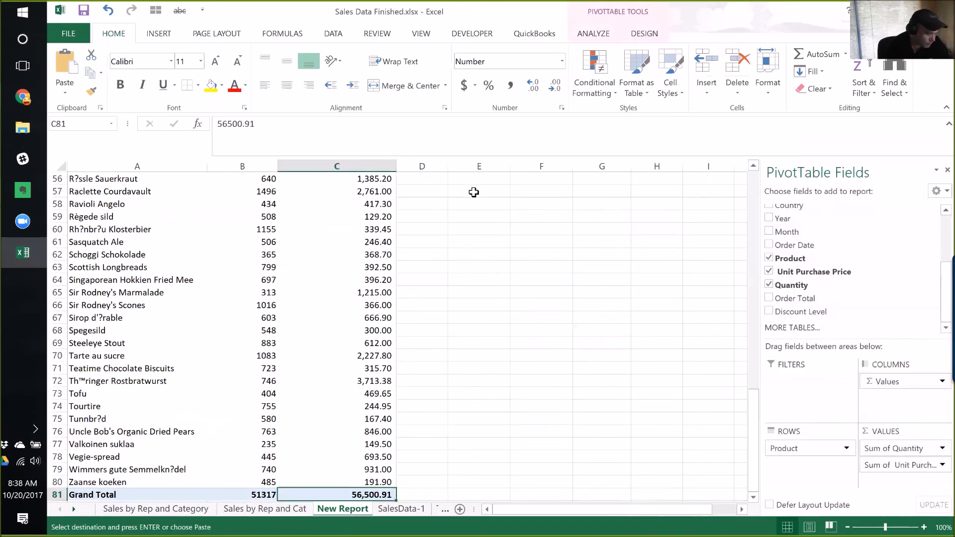
key(Right)
key(Up)
key(ctrl+shift+Up)
key(ctrl+v)
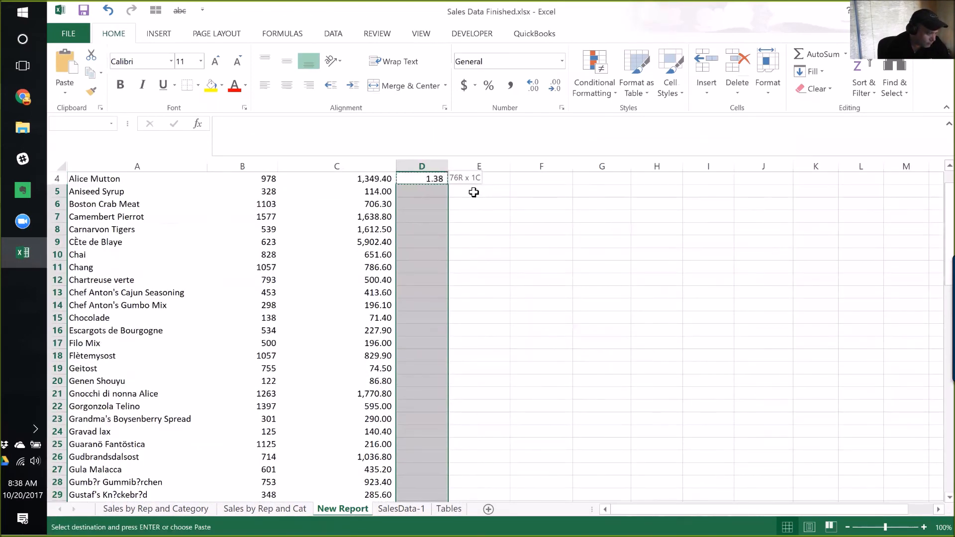
Examine the copied formulas and their results in column D across the product rows
scroll(474, 192, down, 20)
key(ctrl+Up)
key(ctrl+Up)
key(Down)
key(Down)
key(Down)
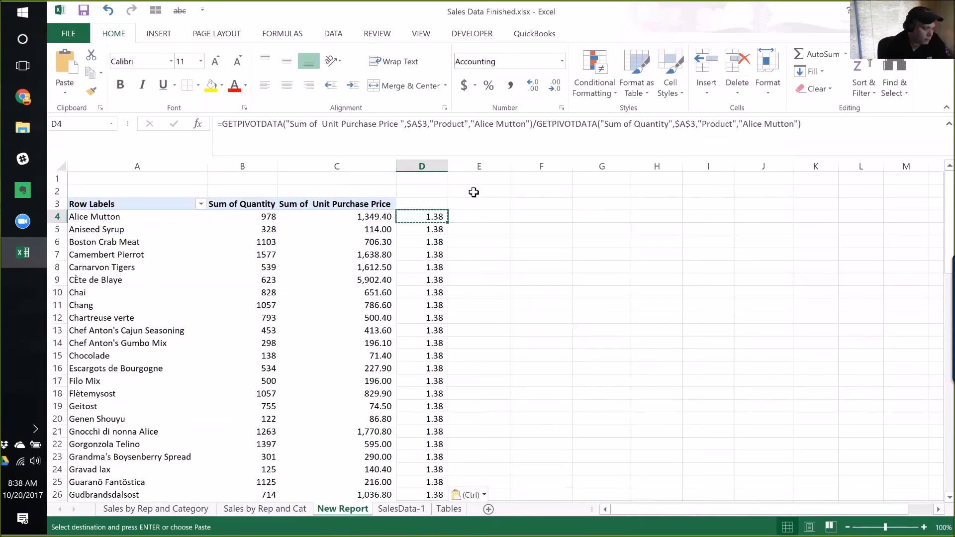
key(Page_Down)
key(Up)
key(Up)
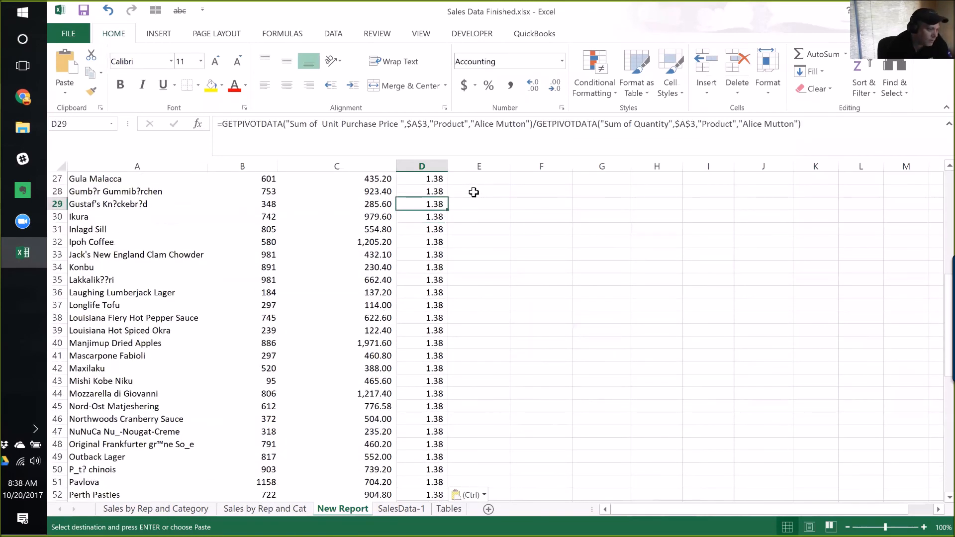
key(ctrl+Up)
key(Up)
key(Up)
key(Down)
key(Down)
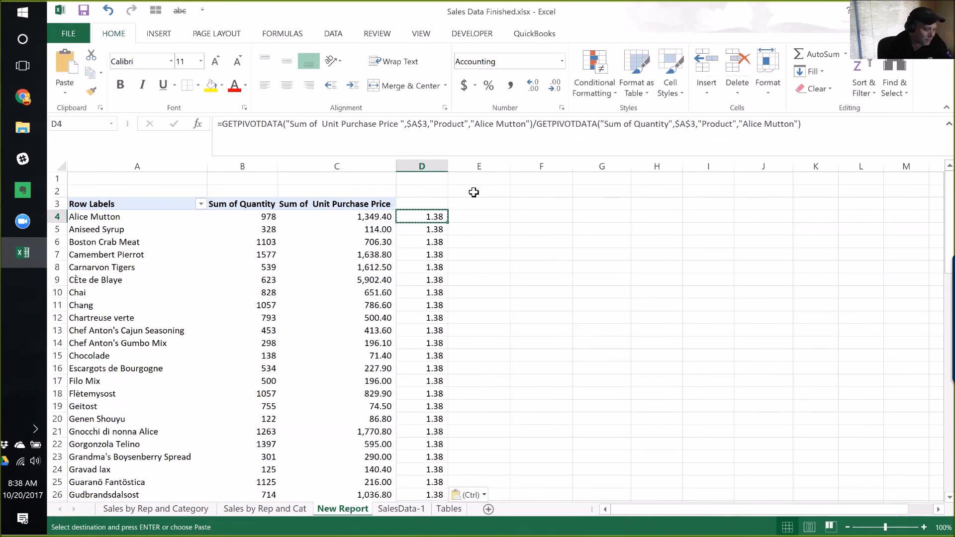
Delete all the division formulas from column D beside the PivotTable
key(ctrl+shift+Down)
key(Delete)
key(ctrl+Up)
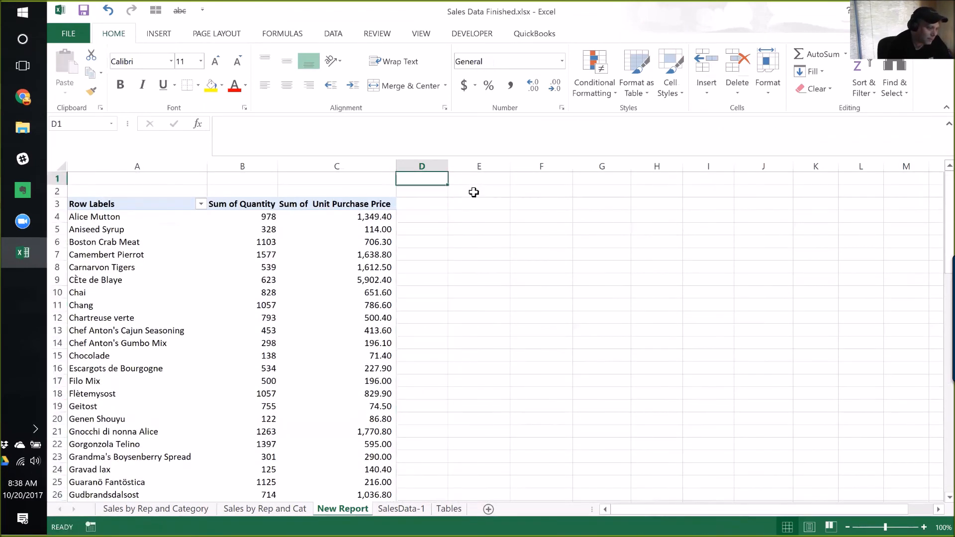
key(Left)
key(Down)
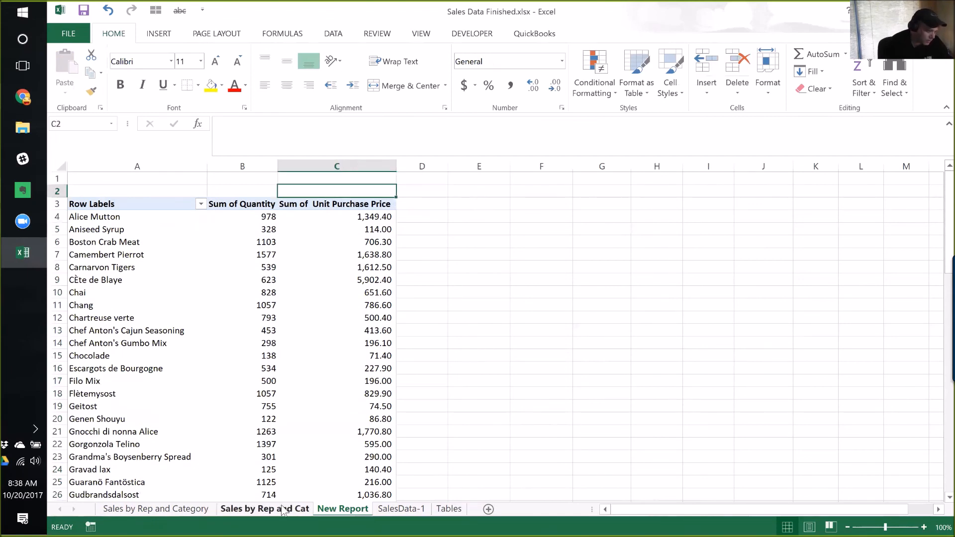
Examine how Unit Purchase Price varies within each product on SalesData-1, and find Alice Mutton in the New Report PivotTable for comparison
click(387, 512)
click(676, 192)
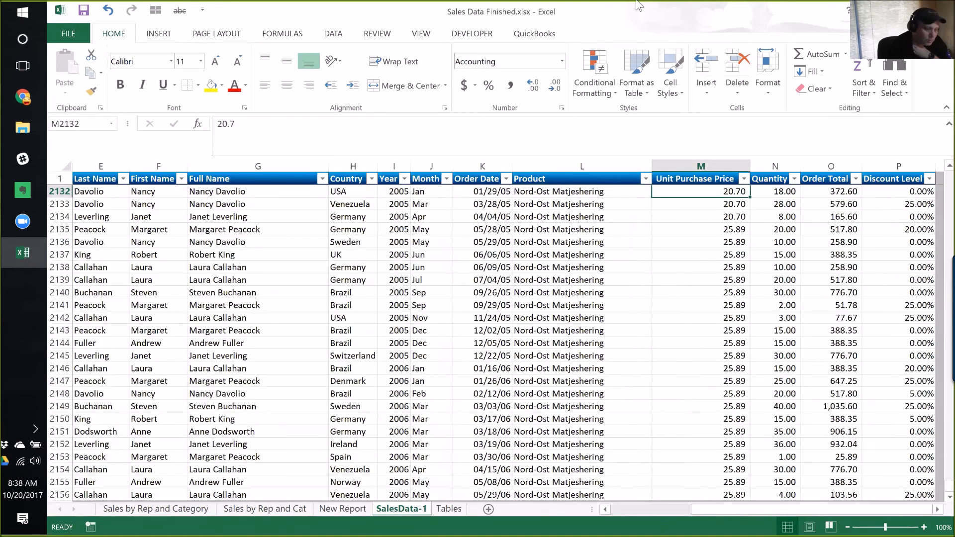
key(ctrl+Up)
key(Down)
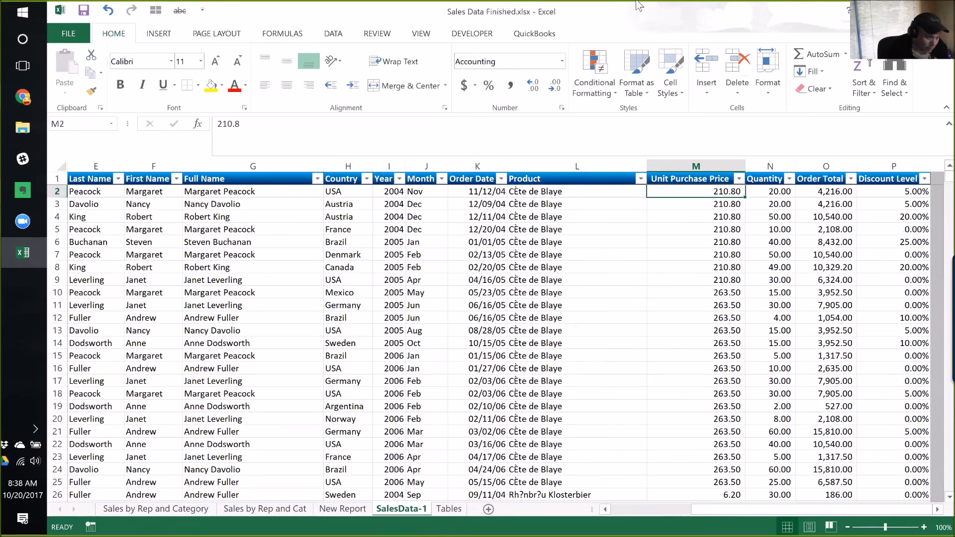
key(Page_Down)
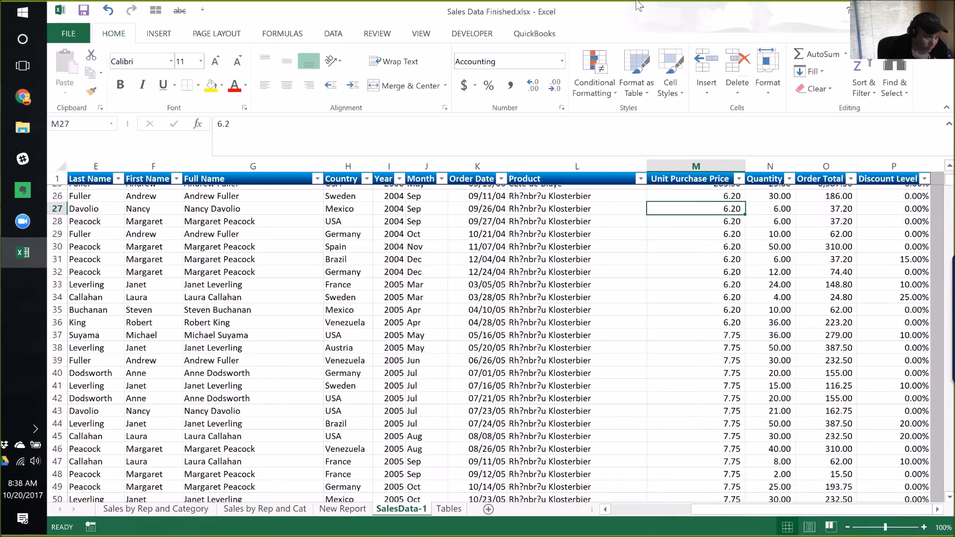
key(ctrl+Up)
key(Down)
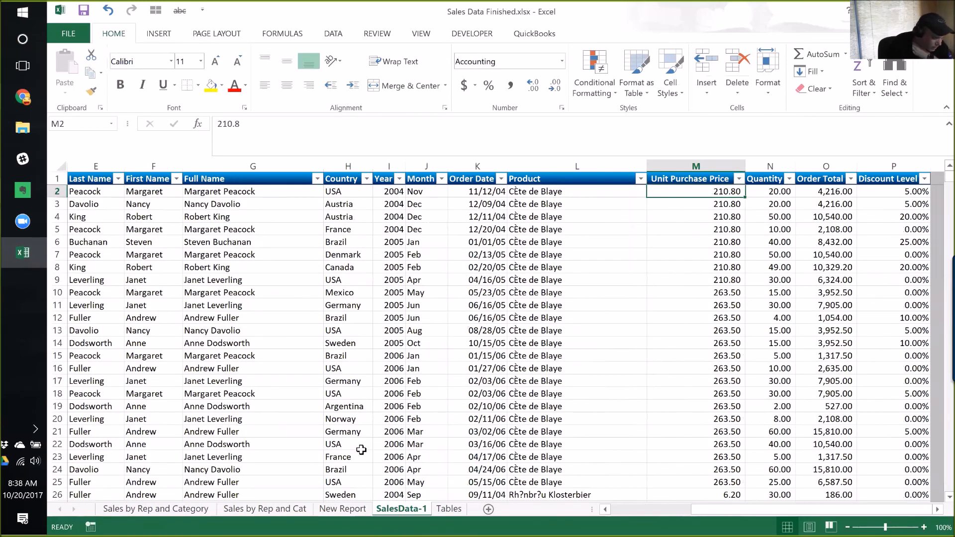
click(346, 508)
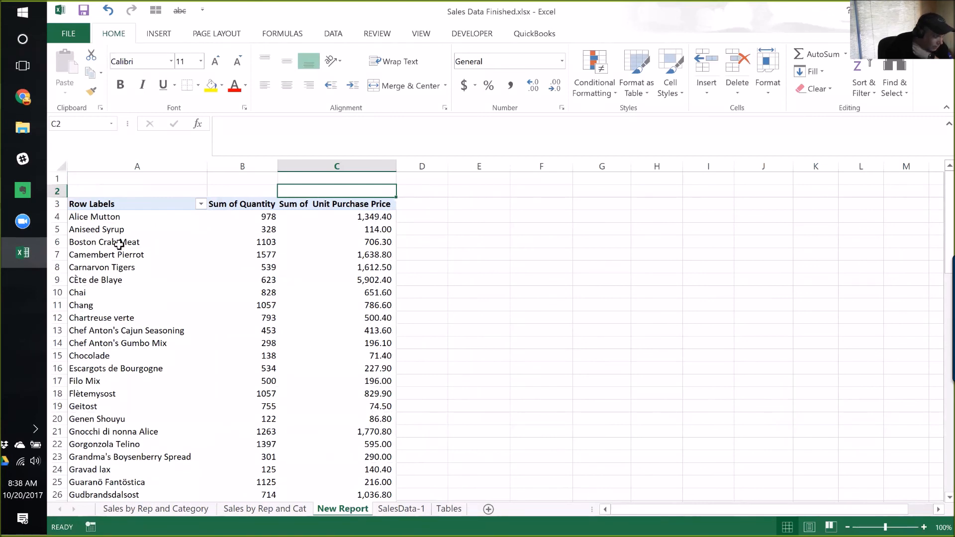
click(106, 218)
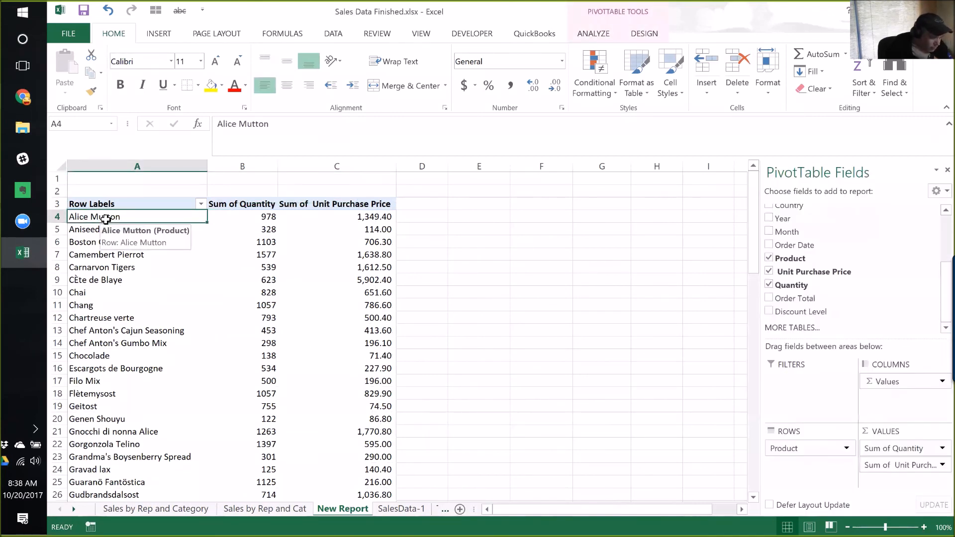
Filter the Product column on SalesData-1 using the search text Alice, and reopen its filter options
click(392, 506)
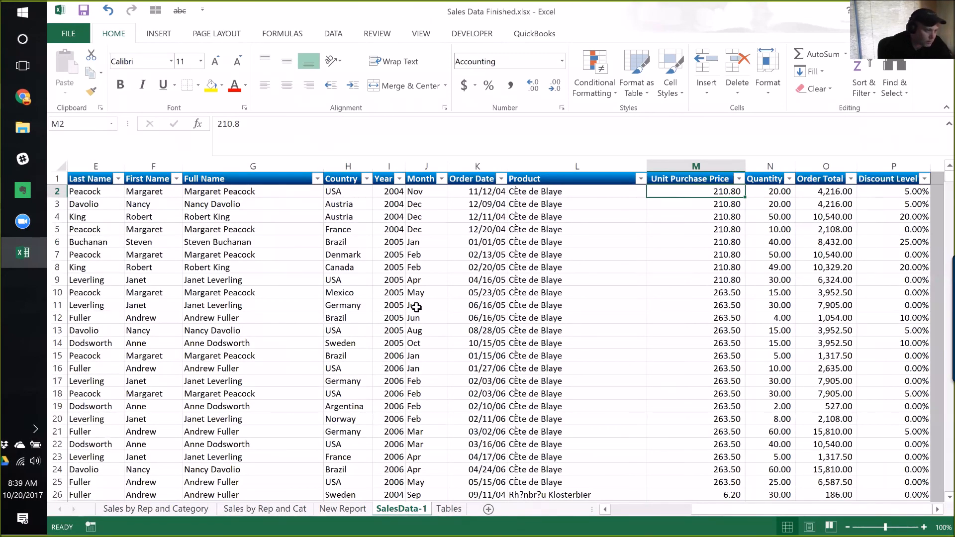
click(612, 176)
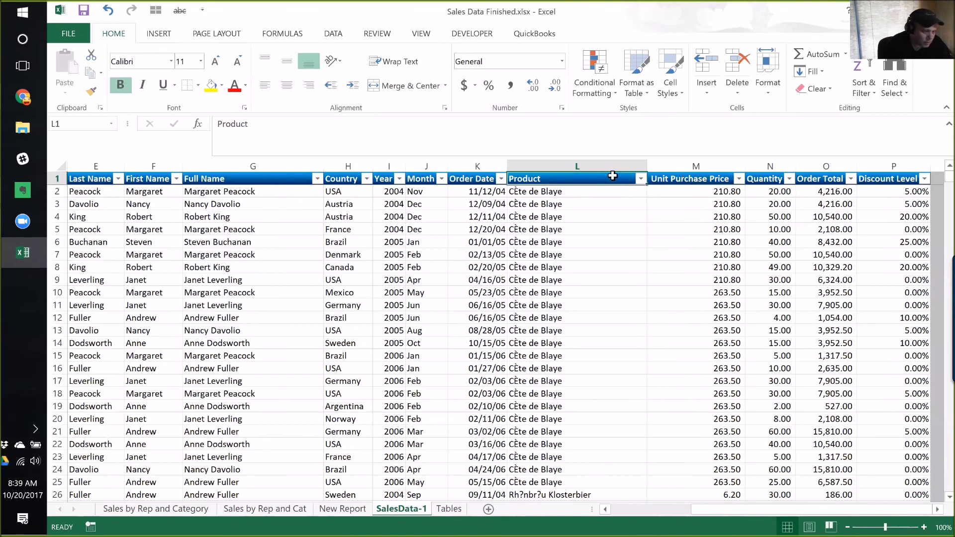
click(640, 179)
text(Alice)
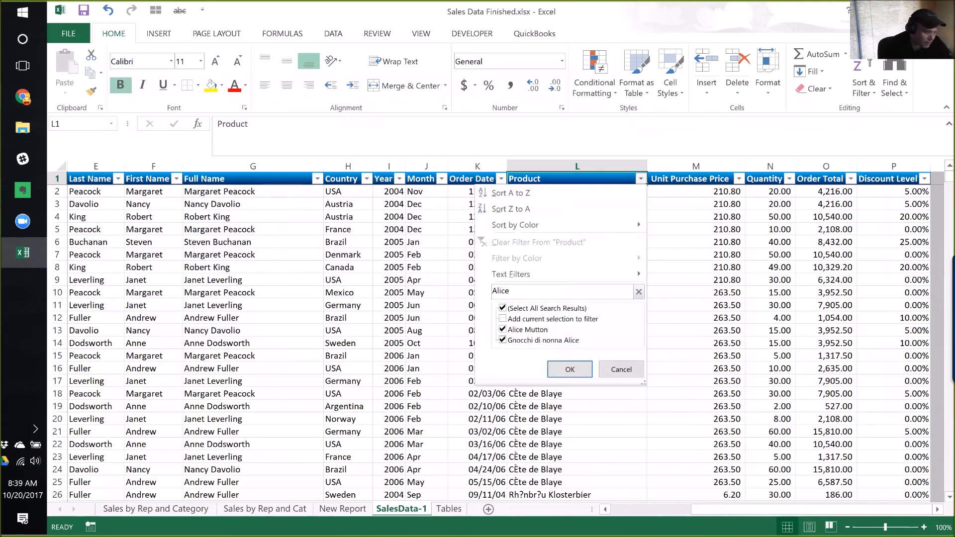
click(549, 330)
click(569, 369)
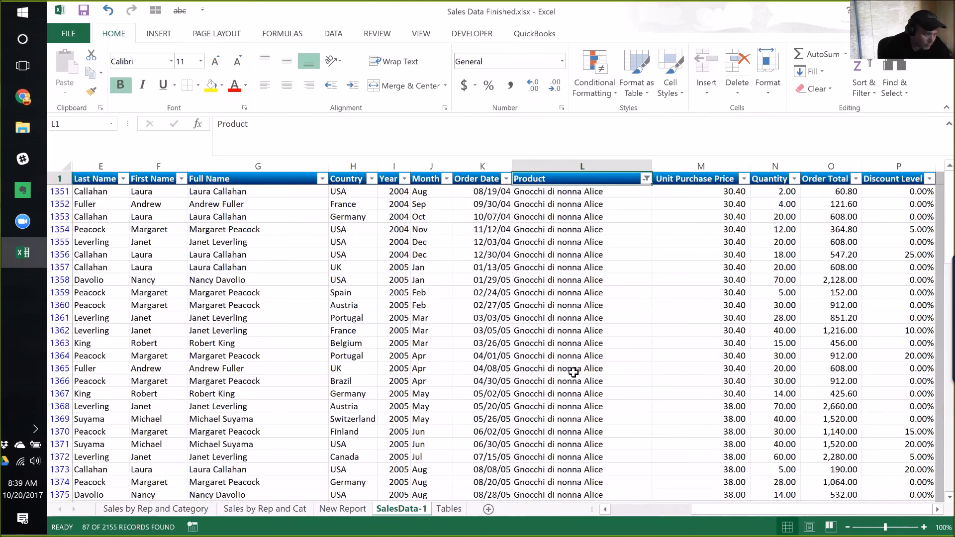
key(alt+Down)
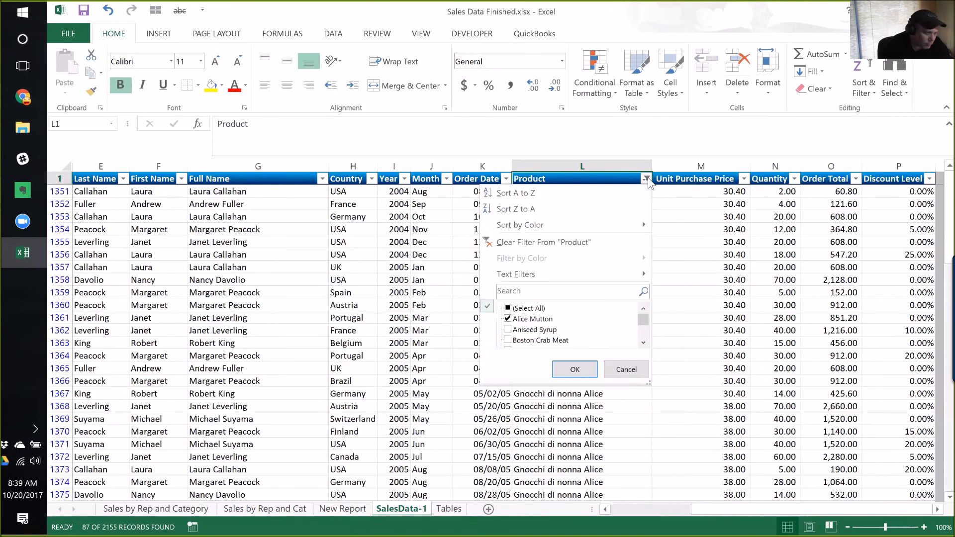
Filter the Product column for "Alice" and keep only Alice Mutton, excluding Gnocchi di nonna Alice
text(eAli)
text(ce)
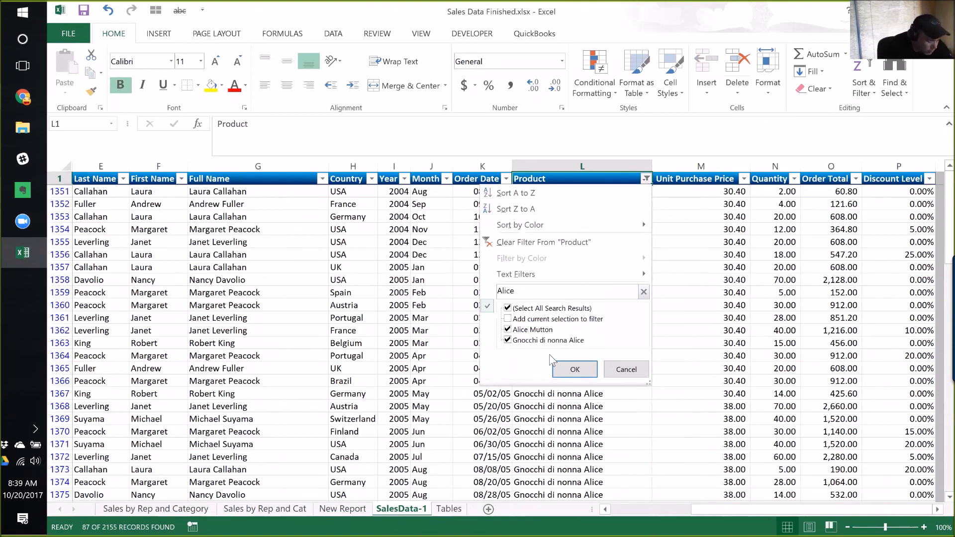
click(508, 339)
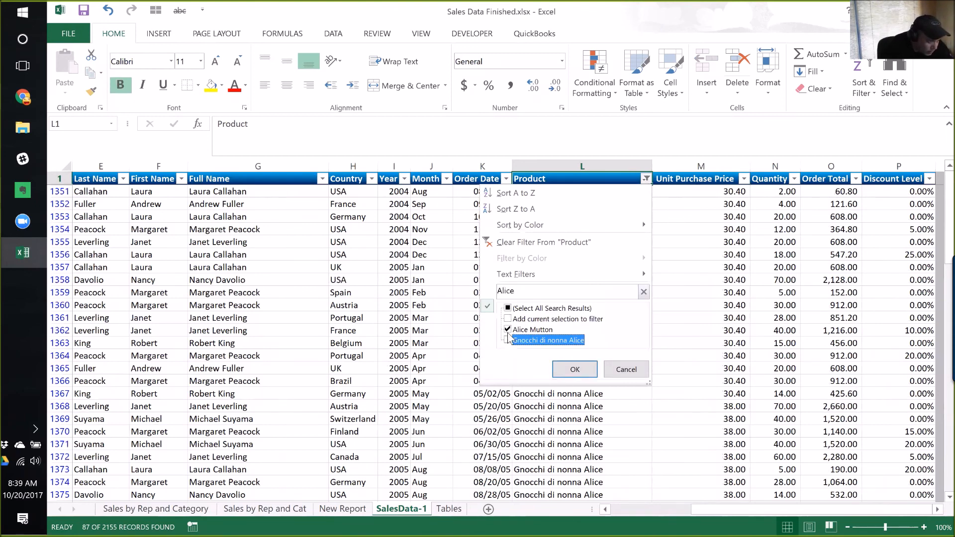
click(575, 369)
click(734, 191)
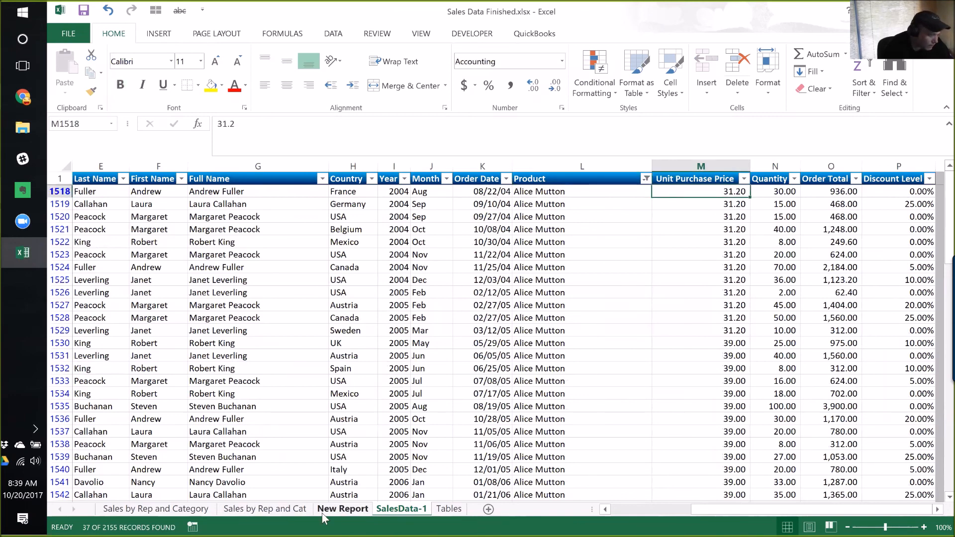
Remove the Quantity field from the pivot table on the New Report sheet
click(339, 506)
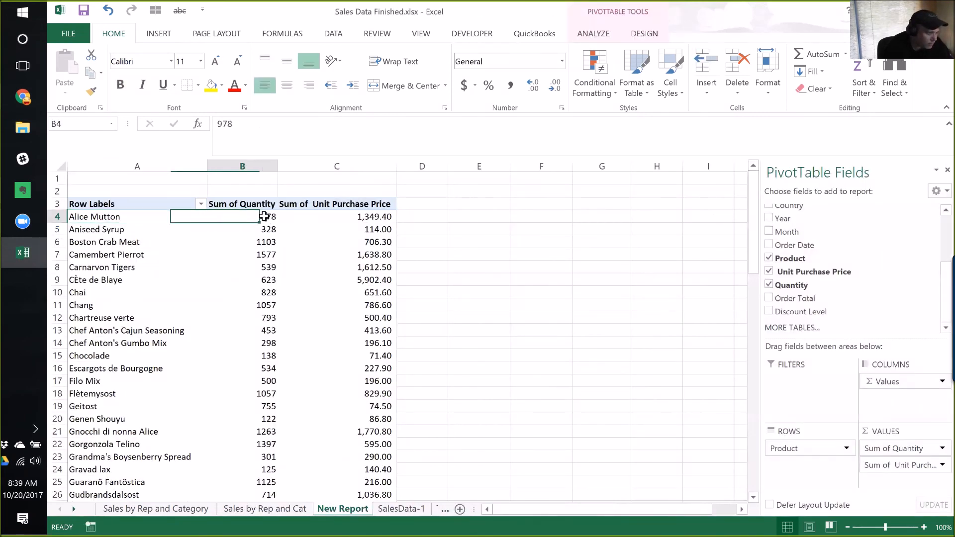
click(373, 218)
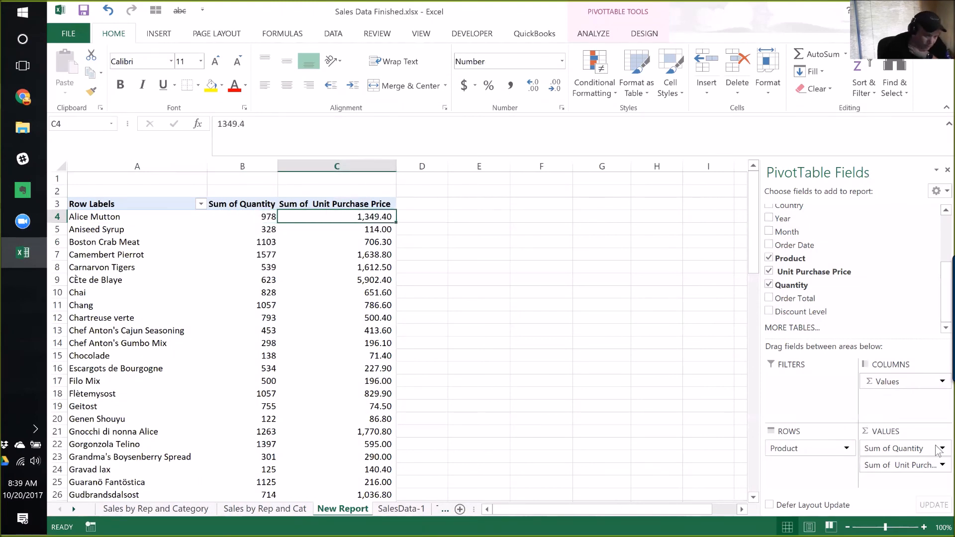
click(769, 284)
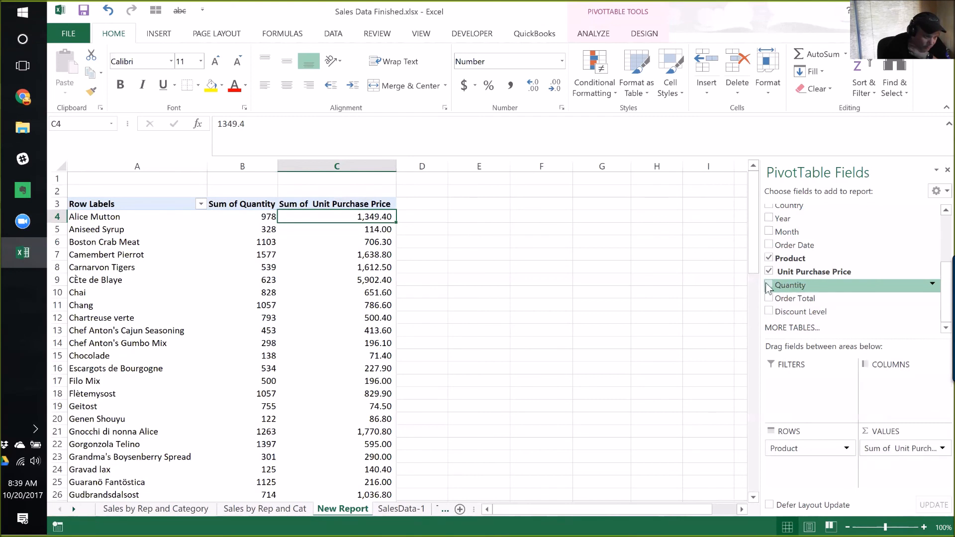
Change the pivot table's Unit Purchase Price value field to summarize by Average
click(938, 450)
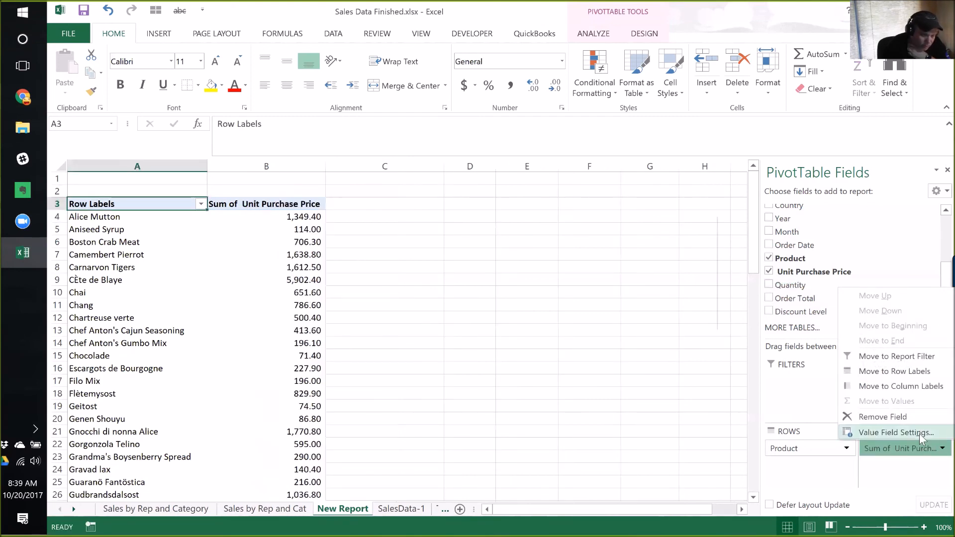
click(919, 434)
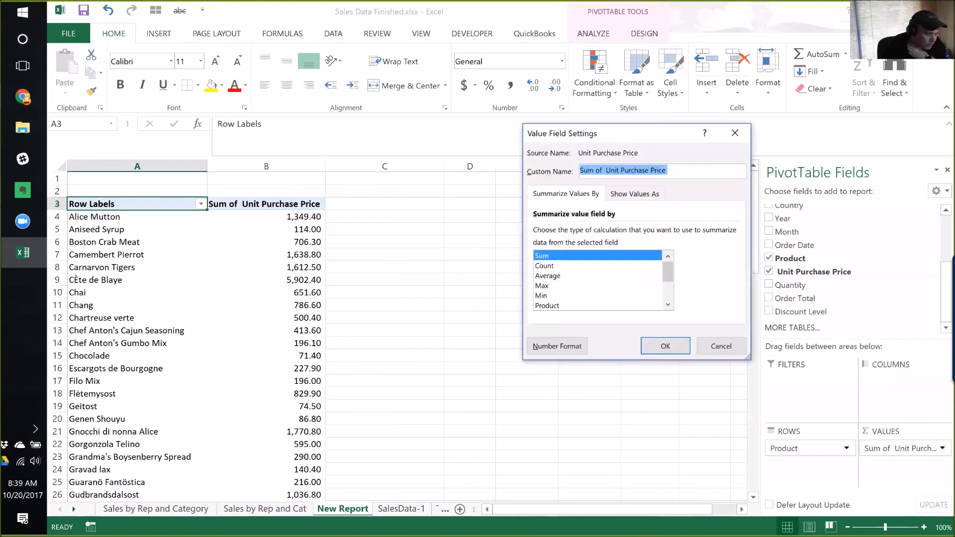
click(552, 277)
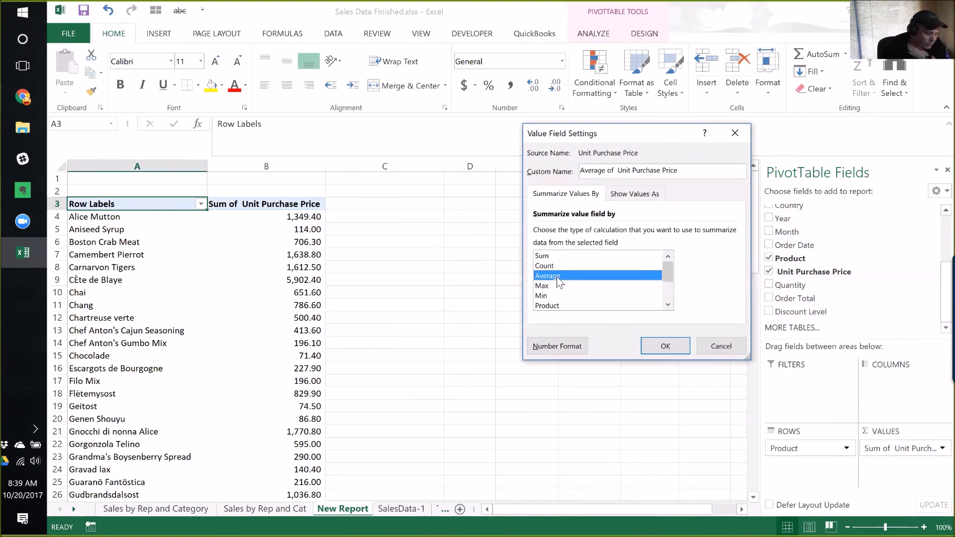
scroll(559, 282, down, 2)
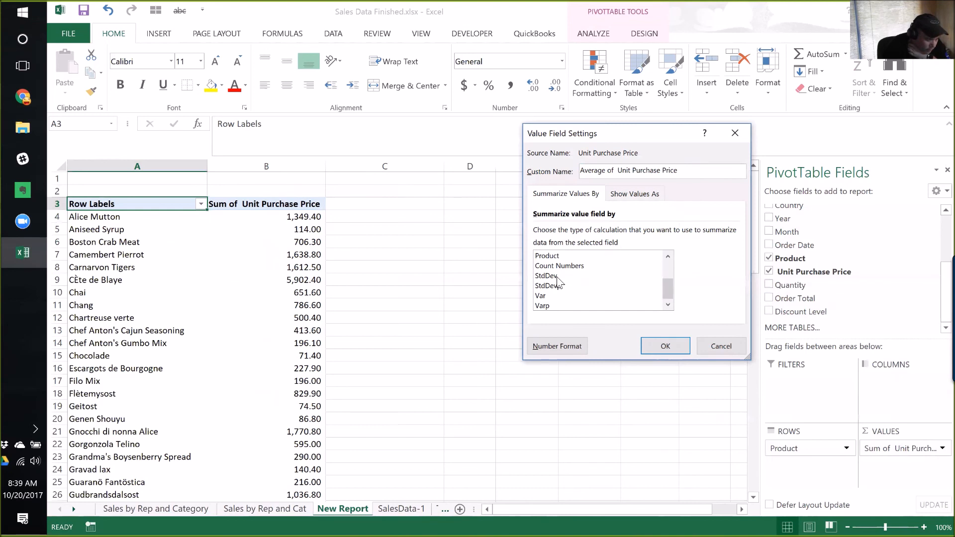
scroll(559, 282, up, 2)
click(657, 348)
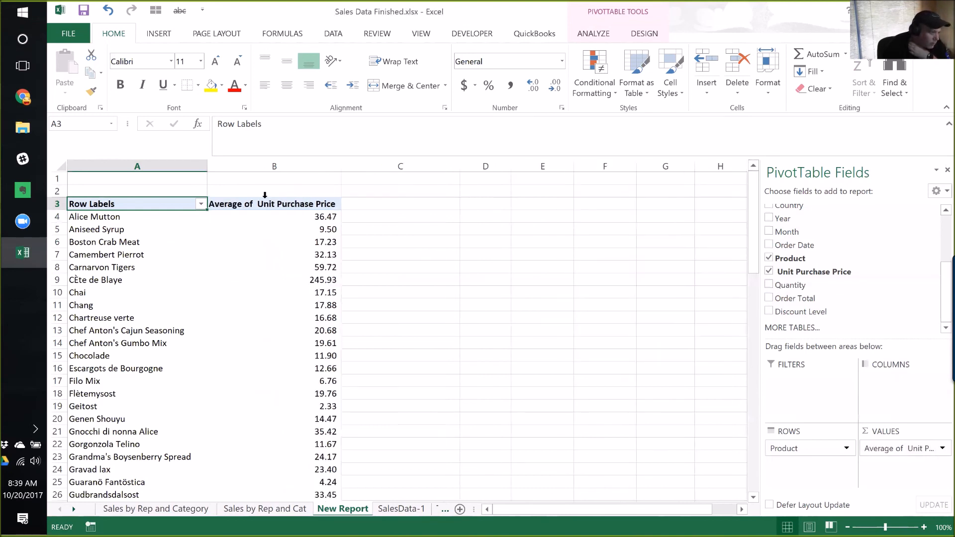
Compare Alice Mutton's average price in New Report with its individual unit purchase prices on SalesData-1, and look through the product averages
click(271, 217)
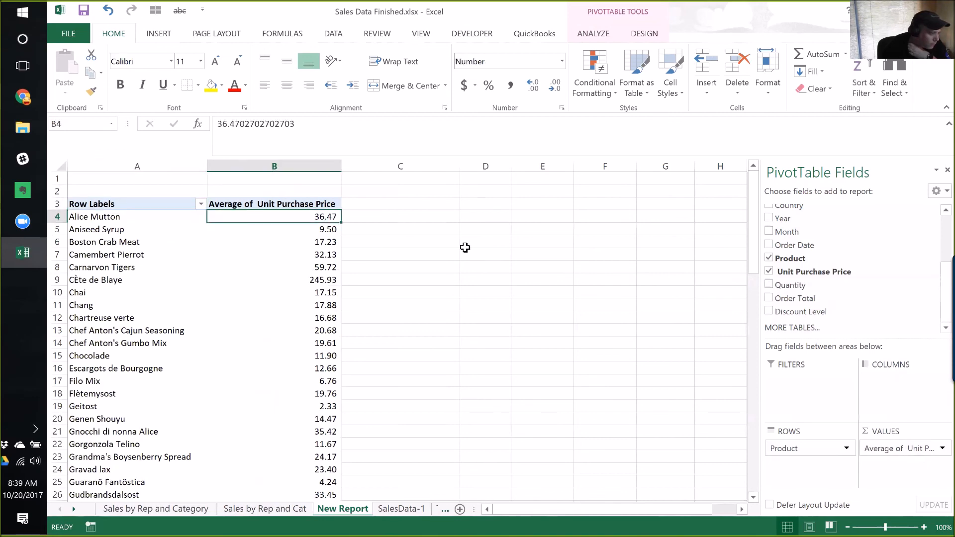
click(390, 510)
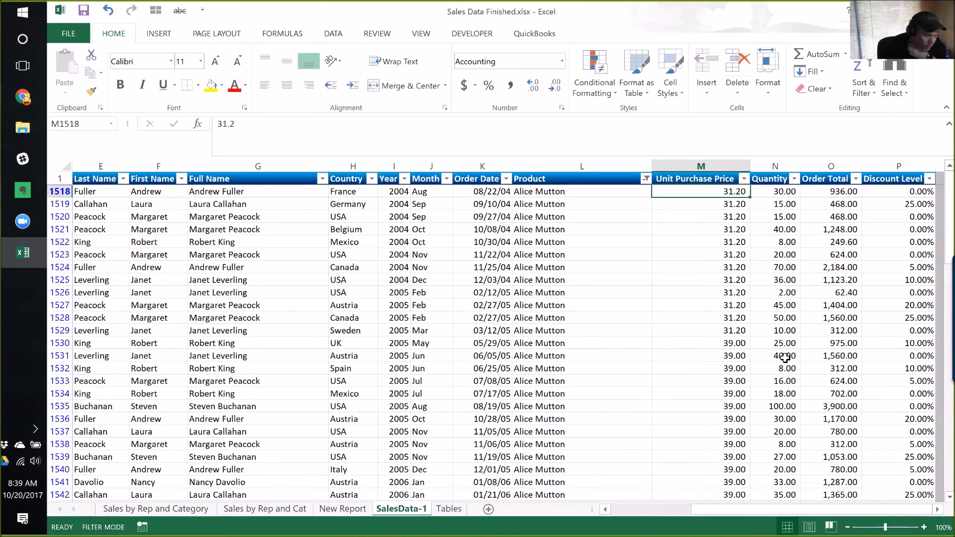
click(729, 344)
scroll(728, 353, down, 2)
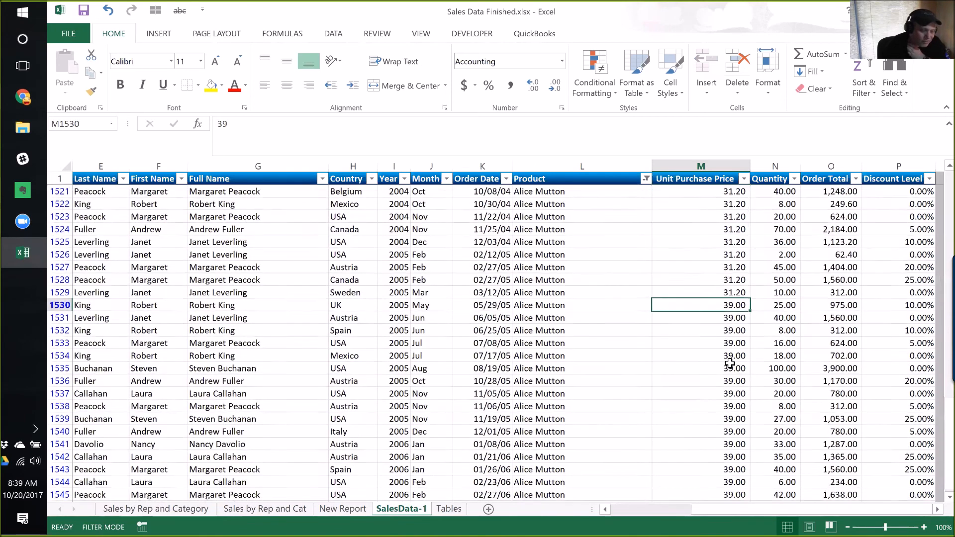
scroll(729, 365, down, 5)
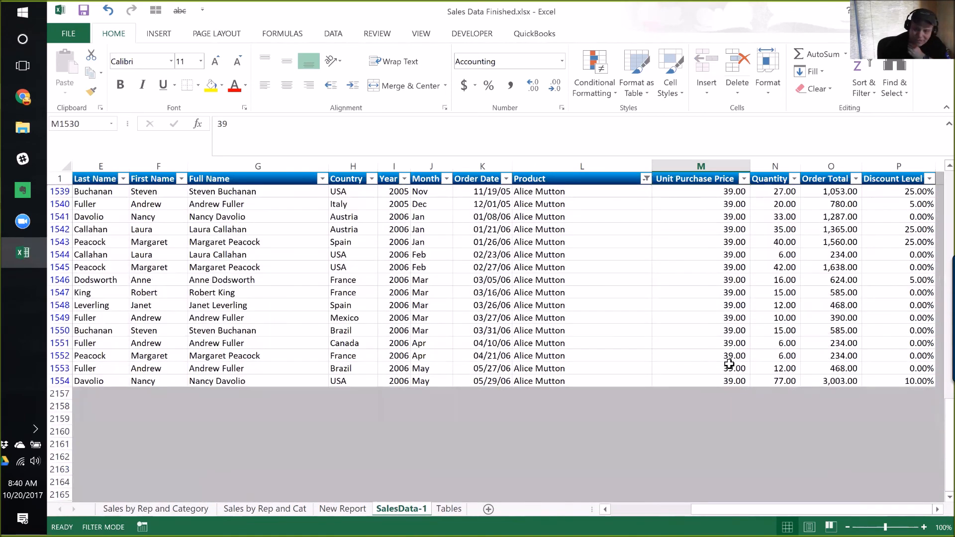
click(690, 368)
scroll(690, 362, up, 7)
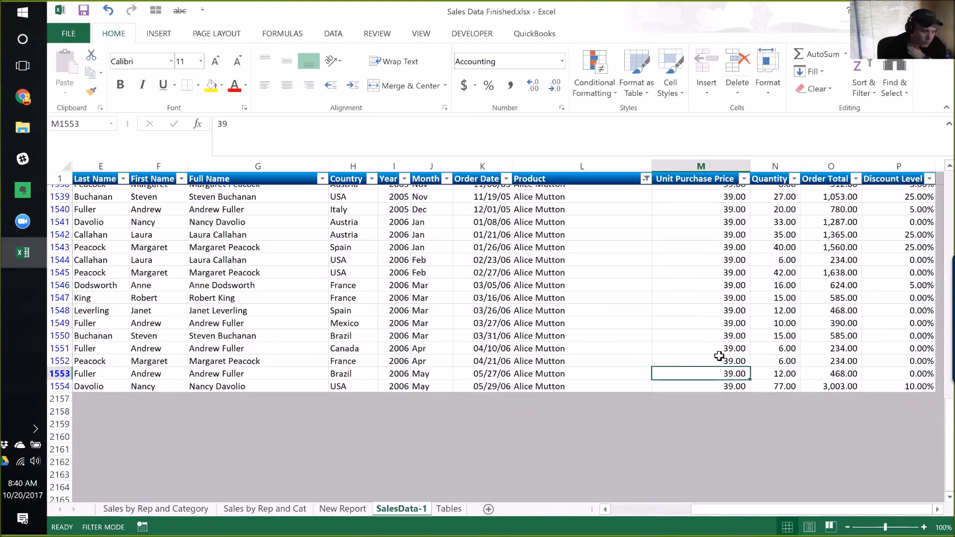
click(722, 330)
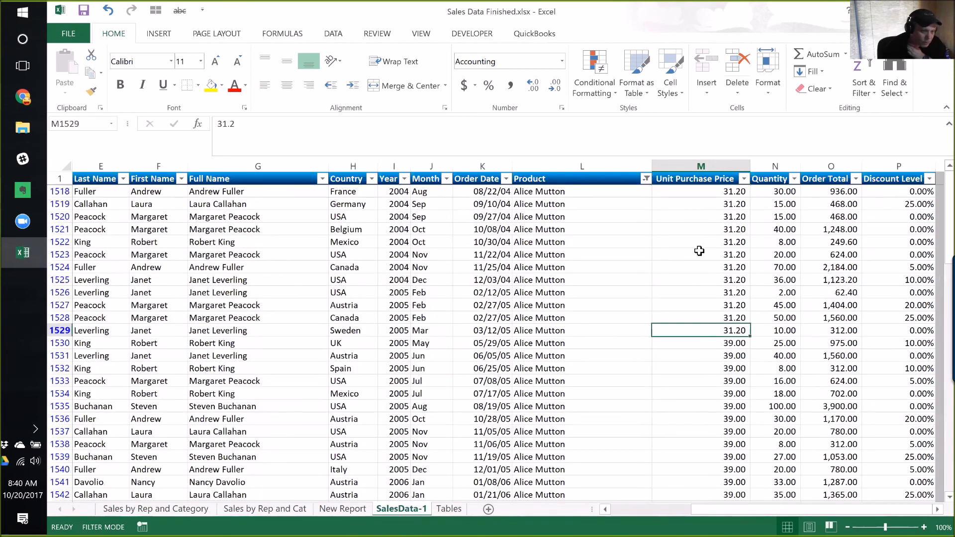
click(344, 511)
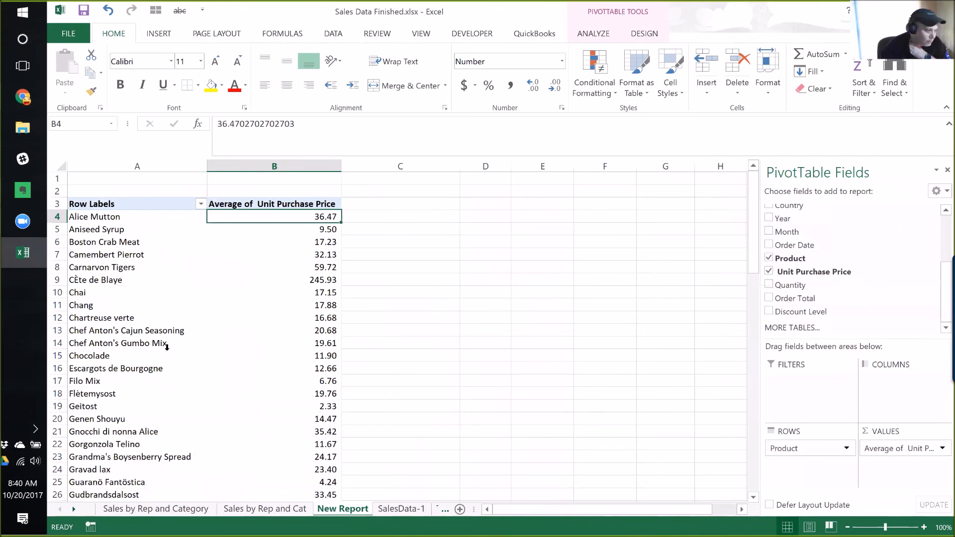
scroll(164, 357, down, 8)
scroll(164, 357, up, 8)
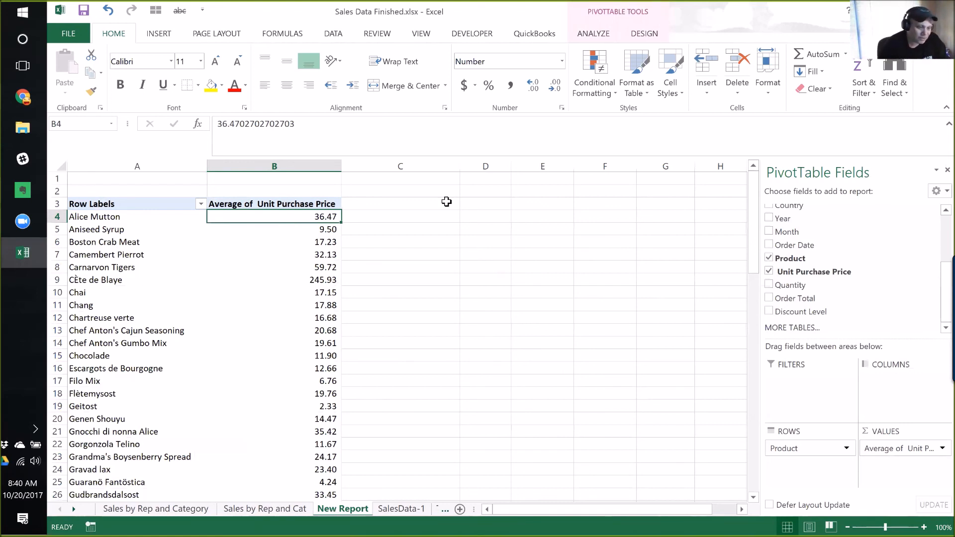
Review the summary calculation types available in the value field settings for Unit Purchase Price, leaving them unchanged
click(917, 448)
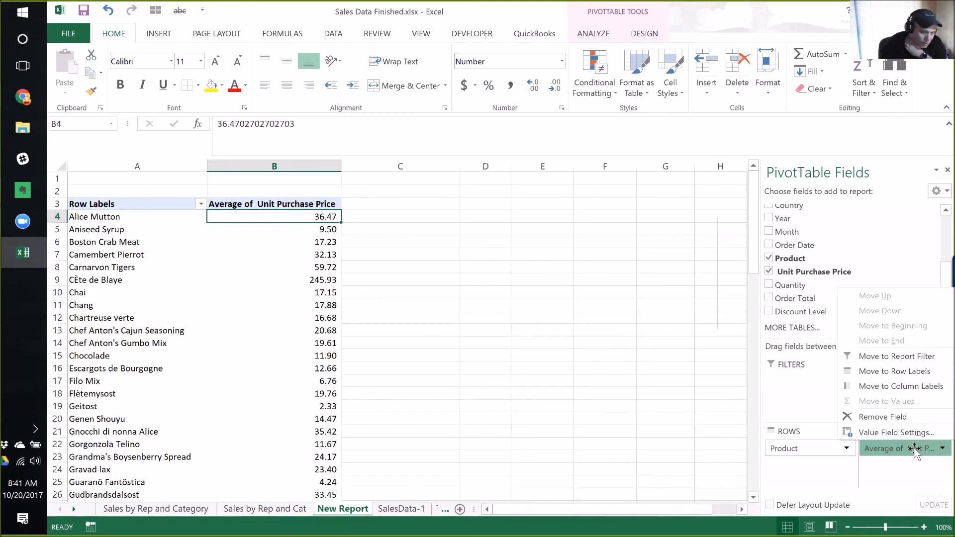
click(900, 434)
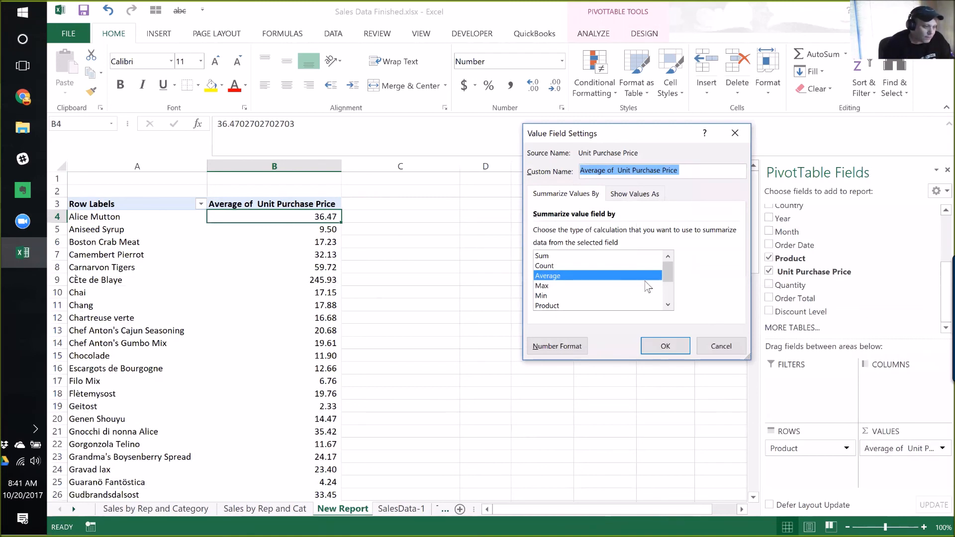
mouse_move(666, 273)
mouse_down()
mouse_move(669, 299)
mouse_move(670, 266)
mouse_up()
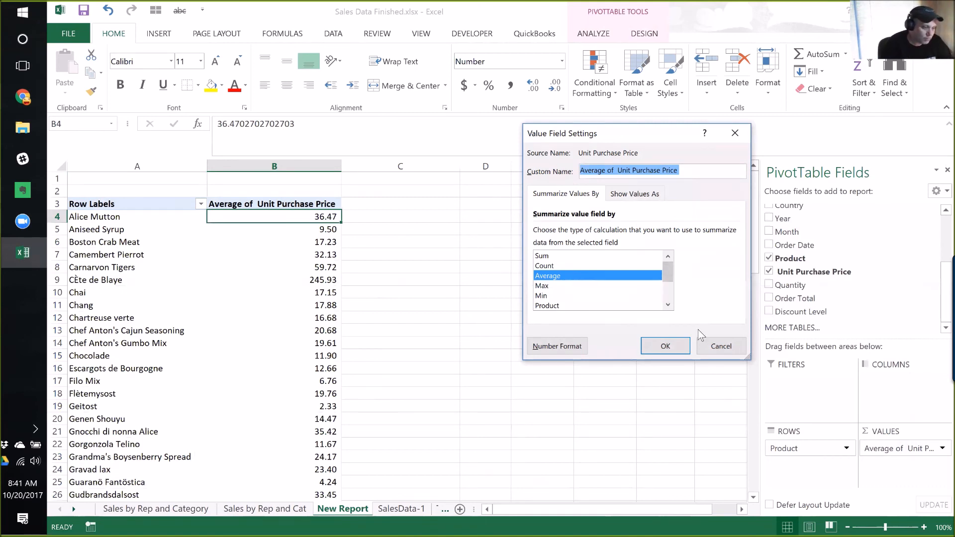
click(715, 349)
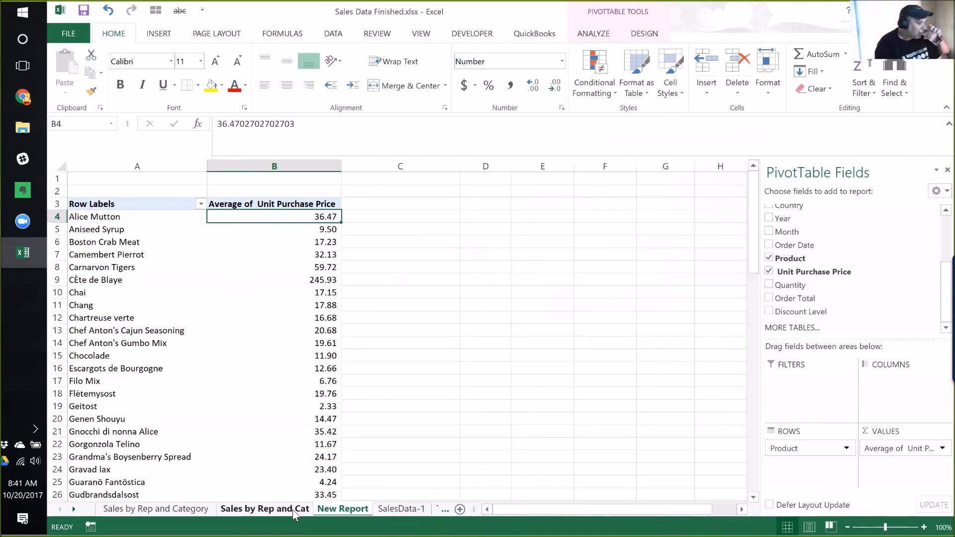
Clear the Product filter on the SalesData-1 sheet
click(392, 511)
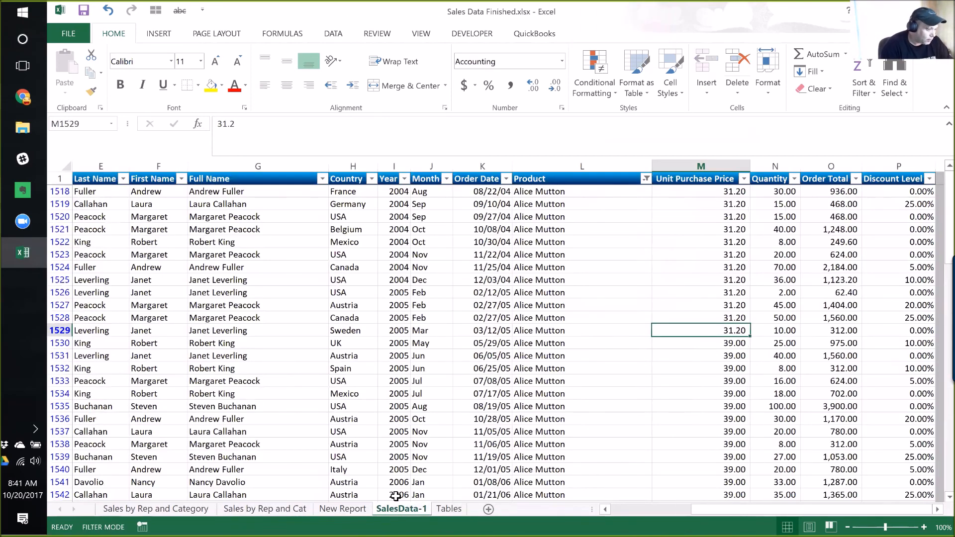
key(ctrl+Home)
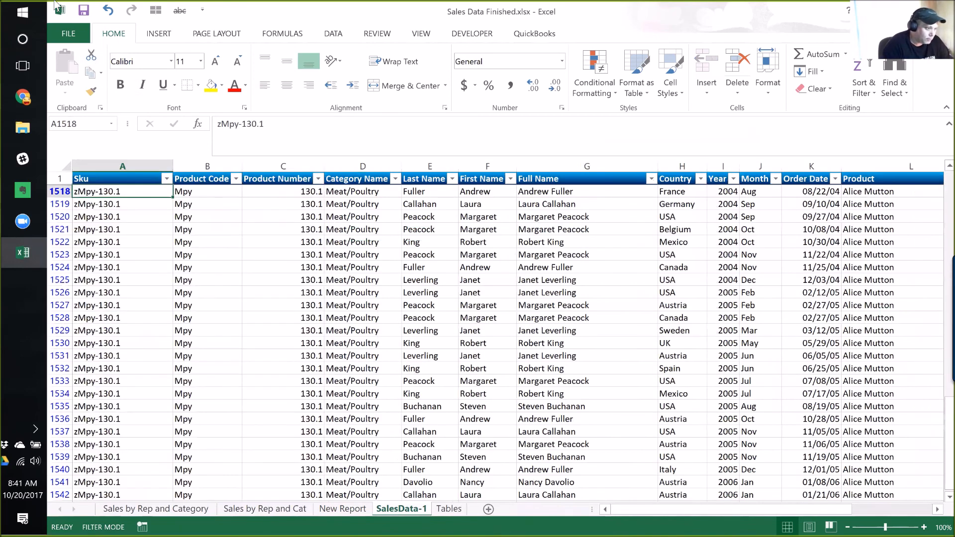
click(335, 34)
click(451, 56)
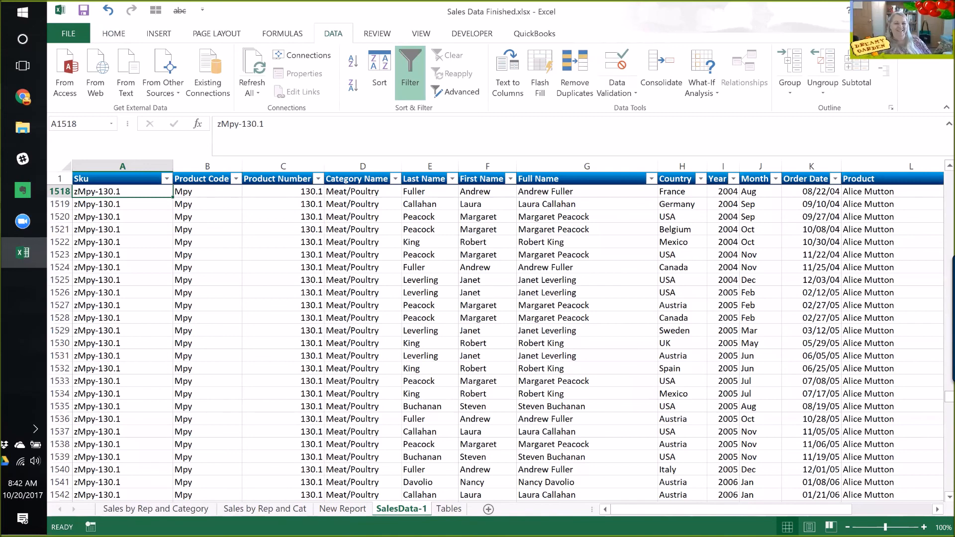
key(alt+Tab)
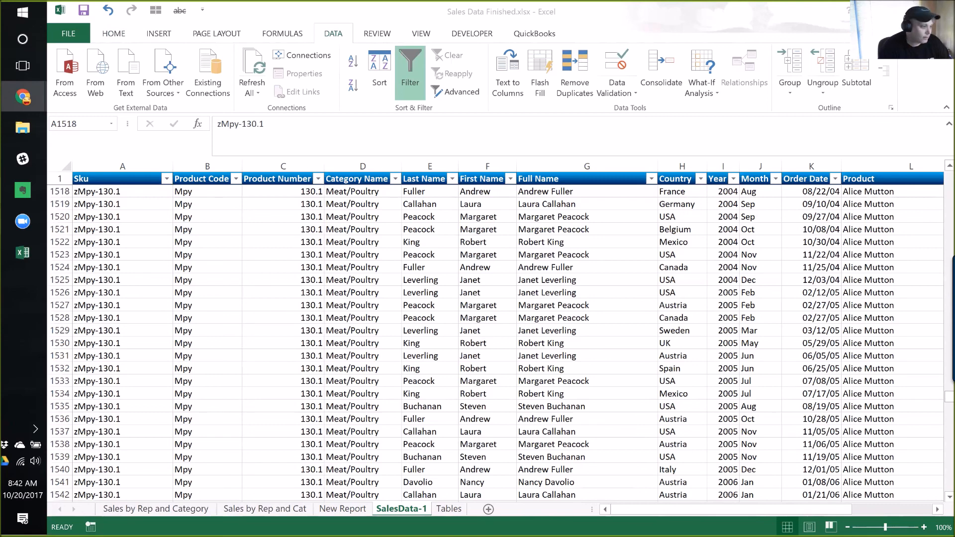
click(132, 133)
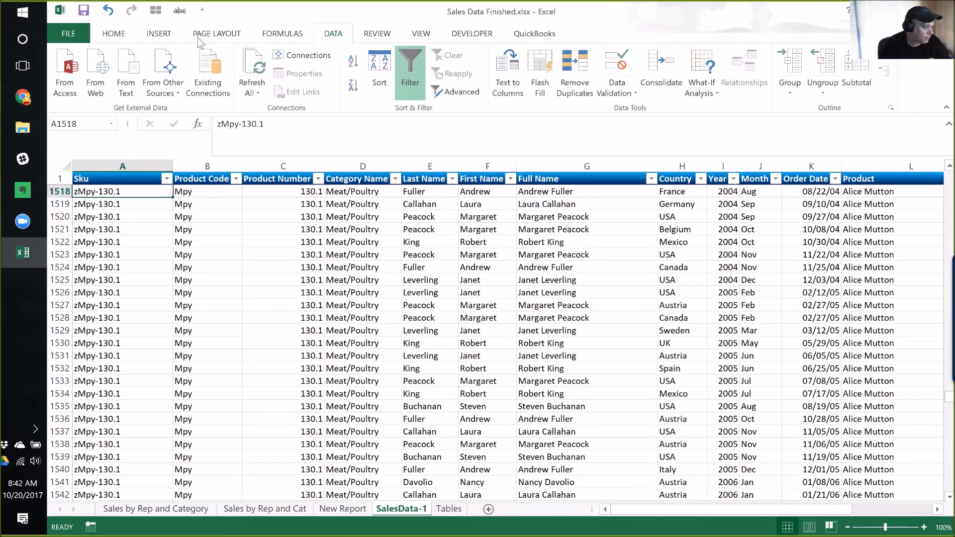
Create a pivot table on a new worksheet from the SalesData-1 range A1:P2156
click(158, 34)
click(81, 68)
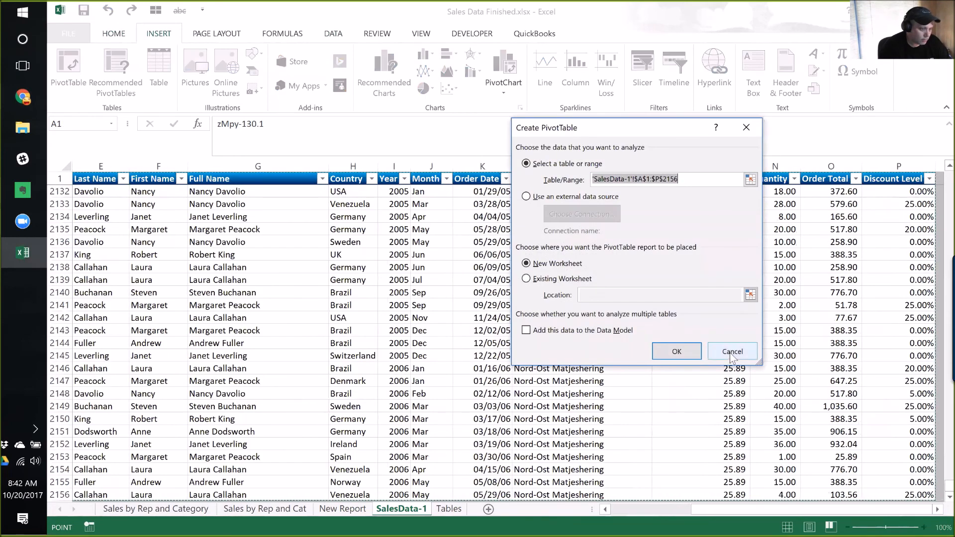
click(691, 351)
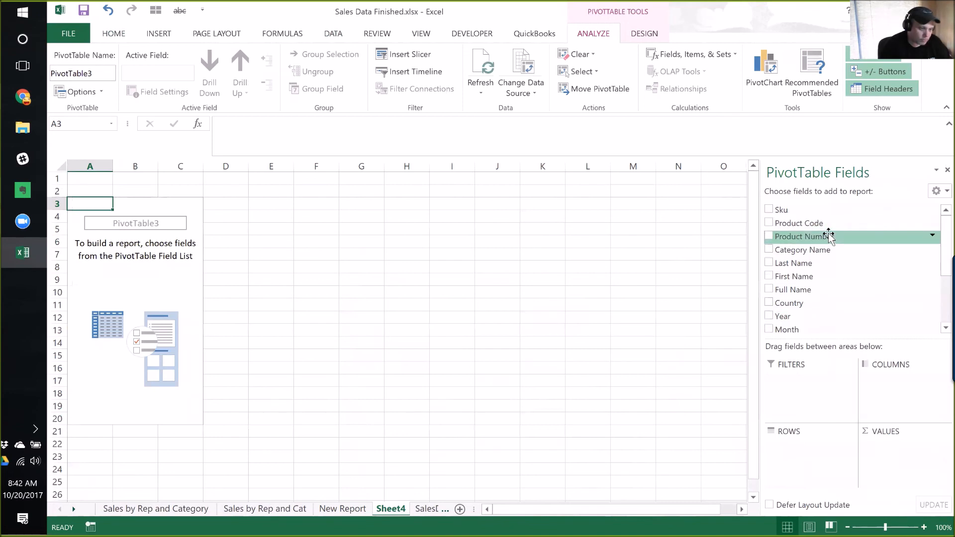
scroll(792, 290, down, 5)
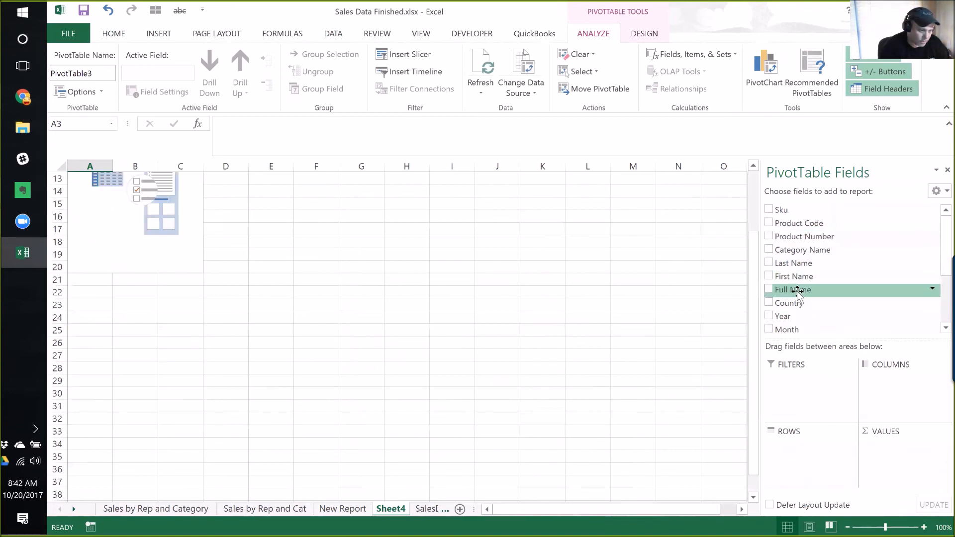
scroll(798, 299, up, 5)
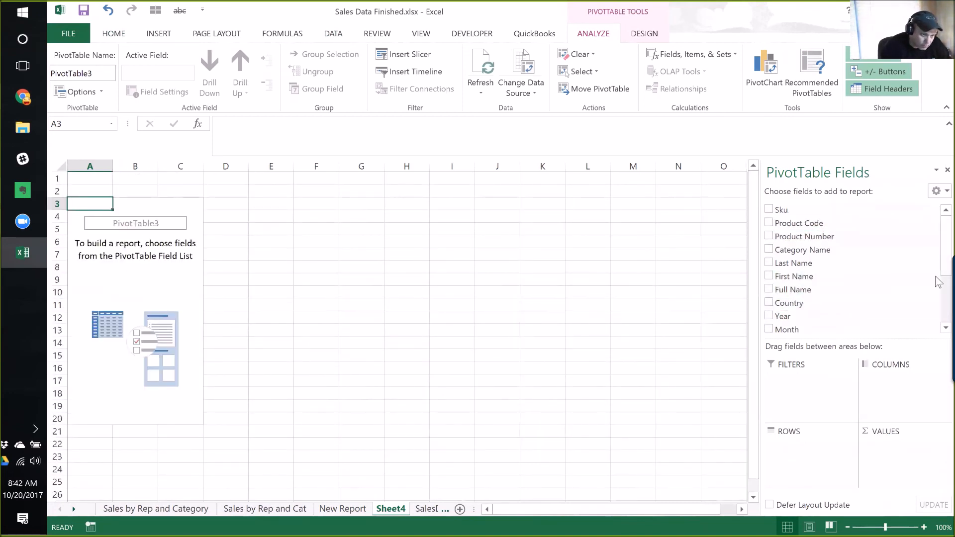
mouse_move(951, 318)
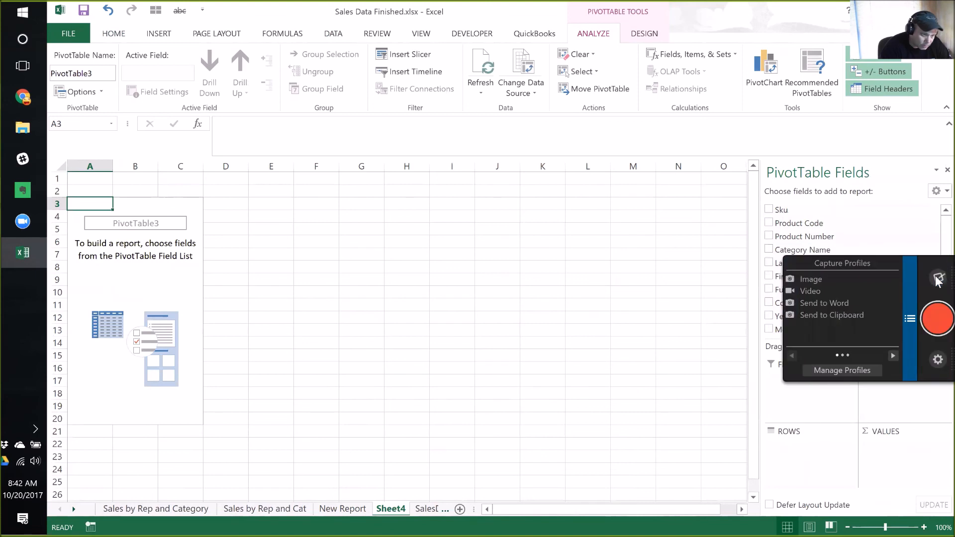
click(937, 359)
click(911, 403)
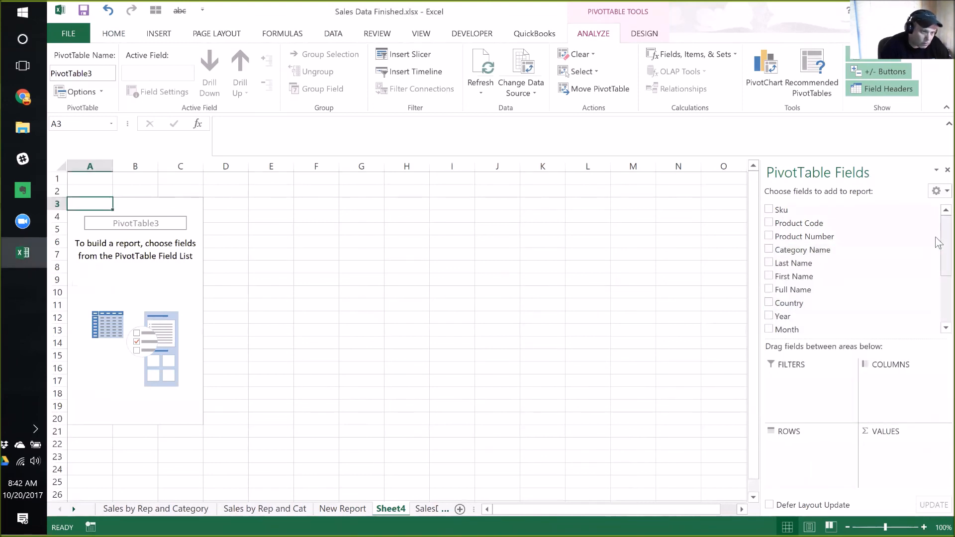
Add the Order Total field to the new pivot table's values as a sum
scroll(935, 242, down, 3)
drag(856, 304, 903, 471)
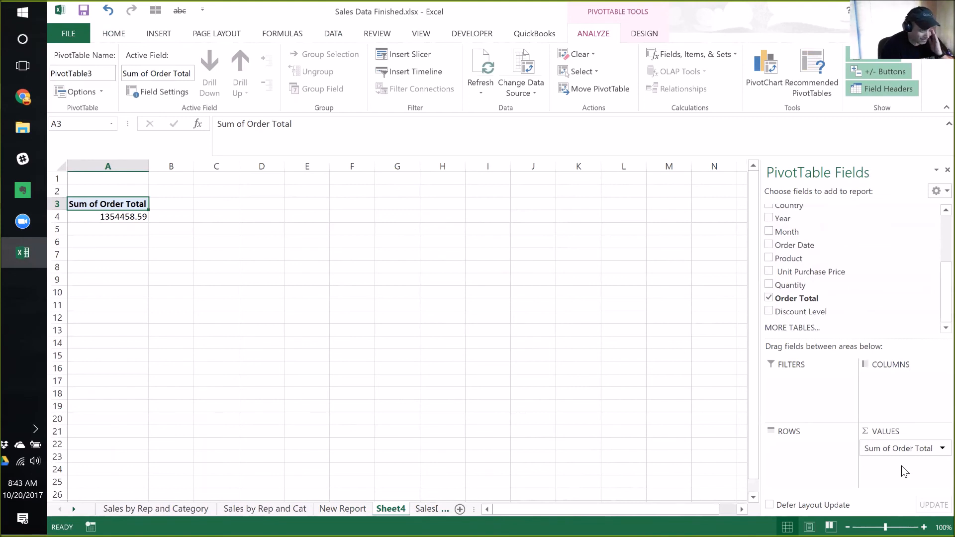
Format the Sum of Order Total values as Number with 2 decimal places, a 1000 separator and red parenthesized negatives
click(905, 450)
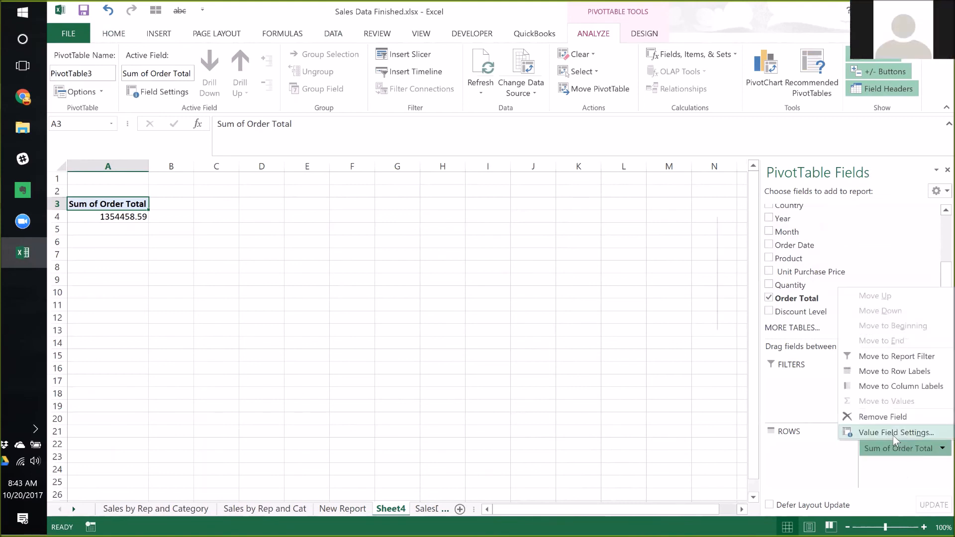
click(893, 436)
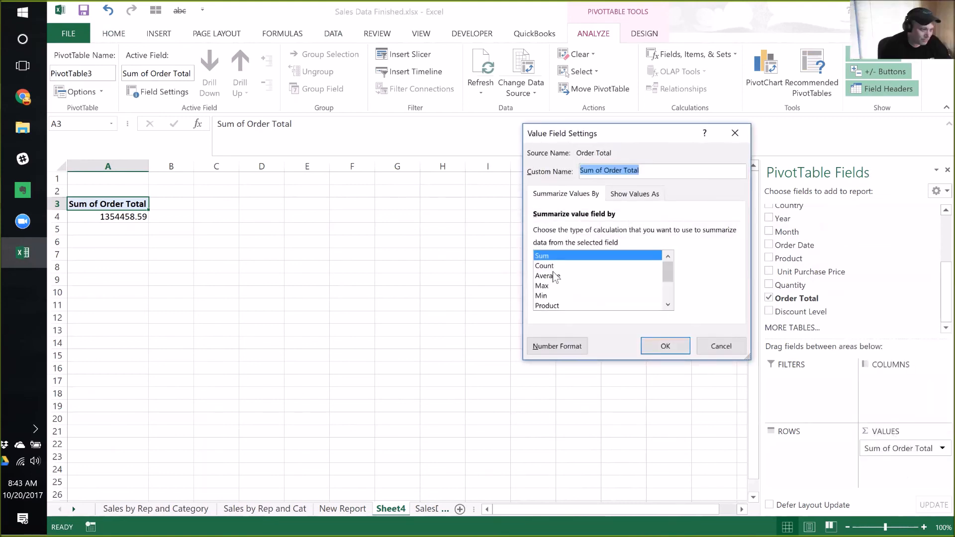
click(557, 346)
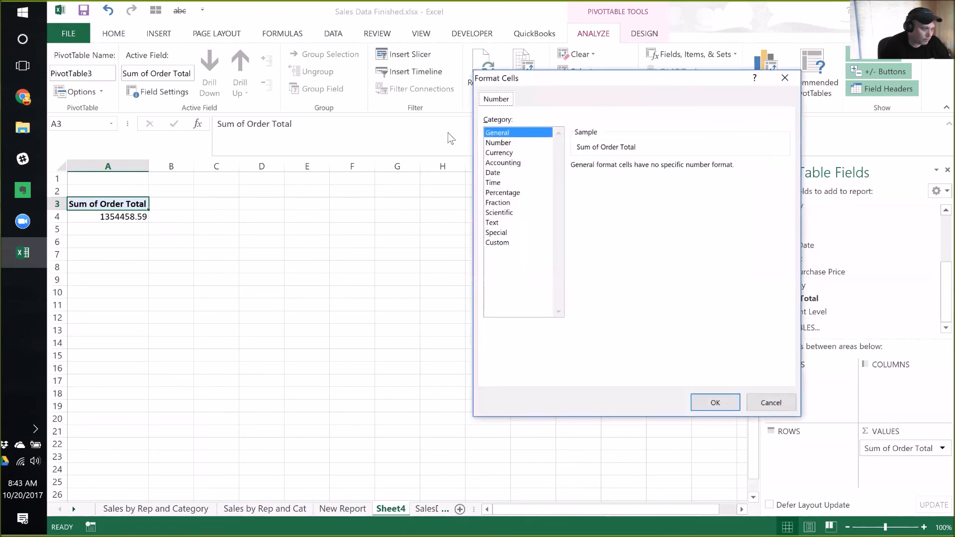
click(497, 143)
click(575, 185)
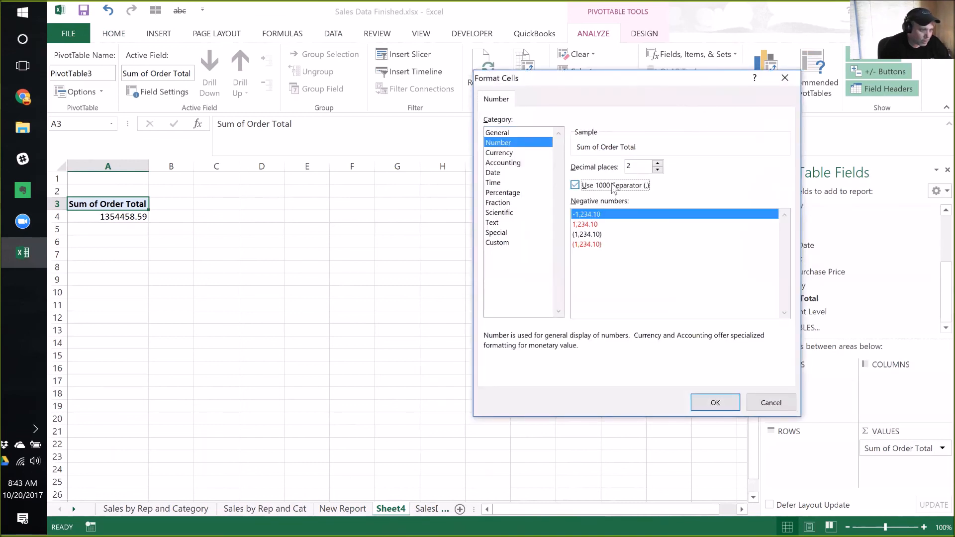
click(579, 244)
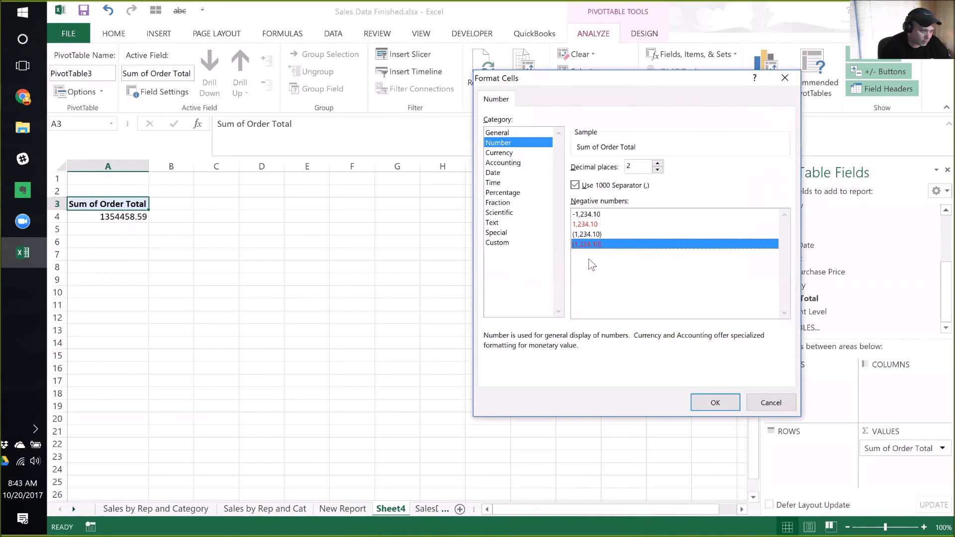
click(715, 402)
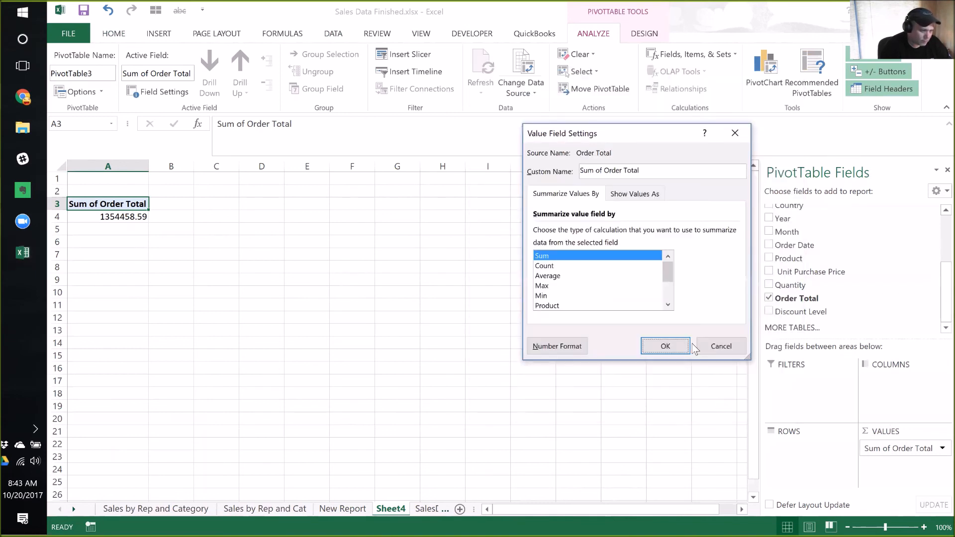
click(665, 346)
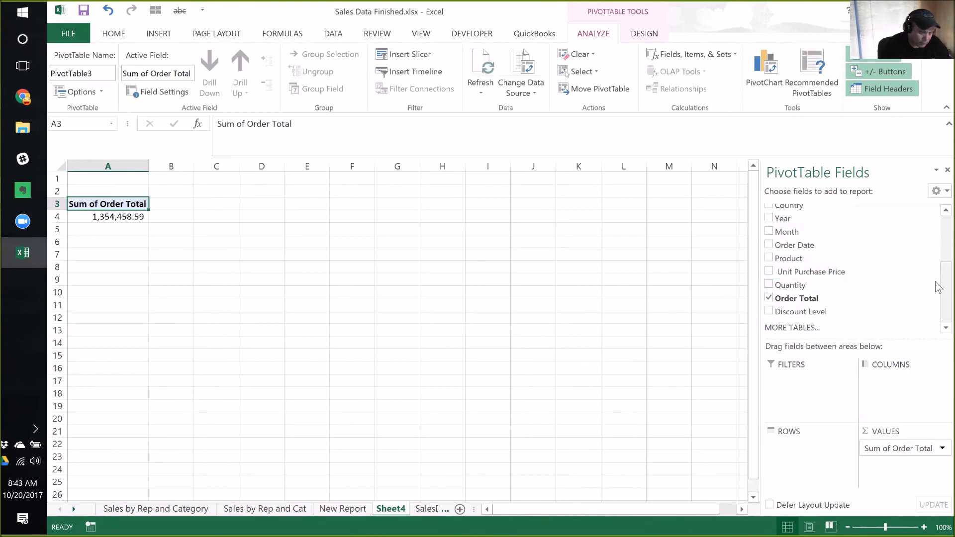
Add Category Name to the pivot table's rows, with Product nested beneath it
drag(937, 286, 937, 231)
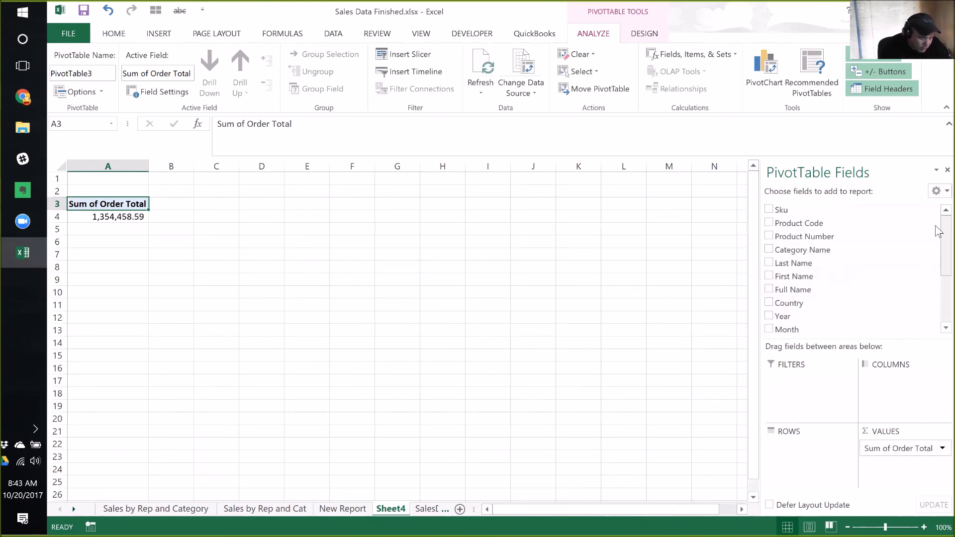
drag(938, 231, 938, 297)
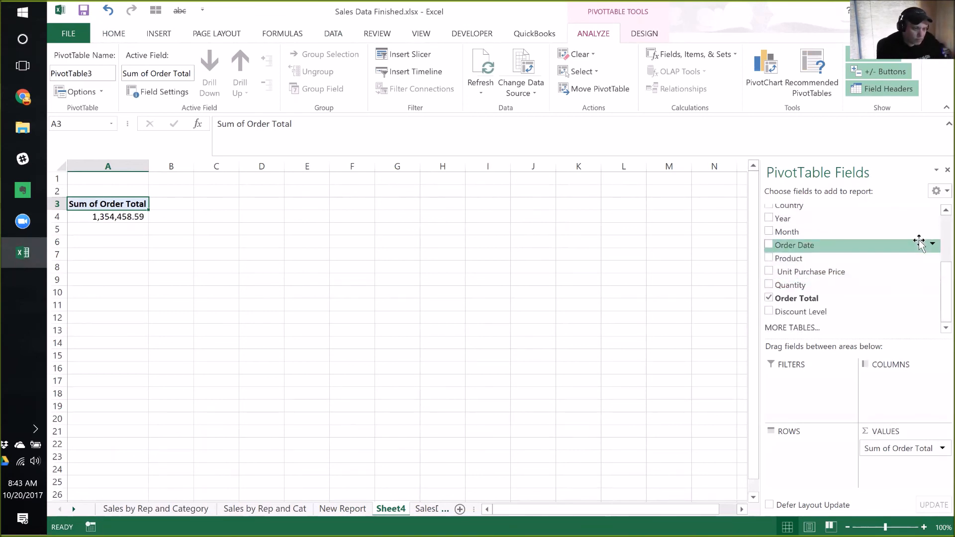
drag(938, 276, 936, 227)
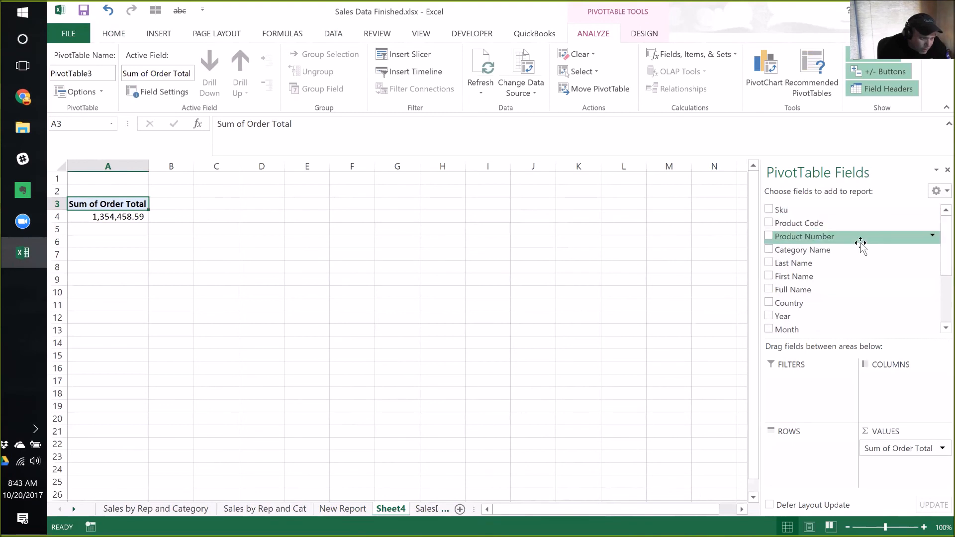
drag(837, 250, 818, 449)
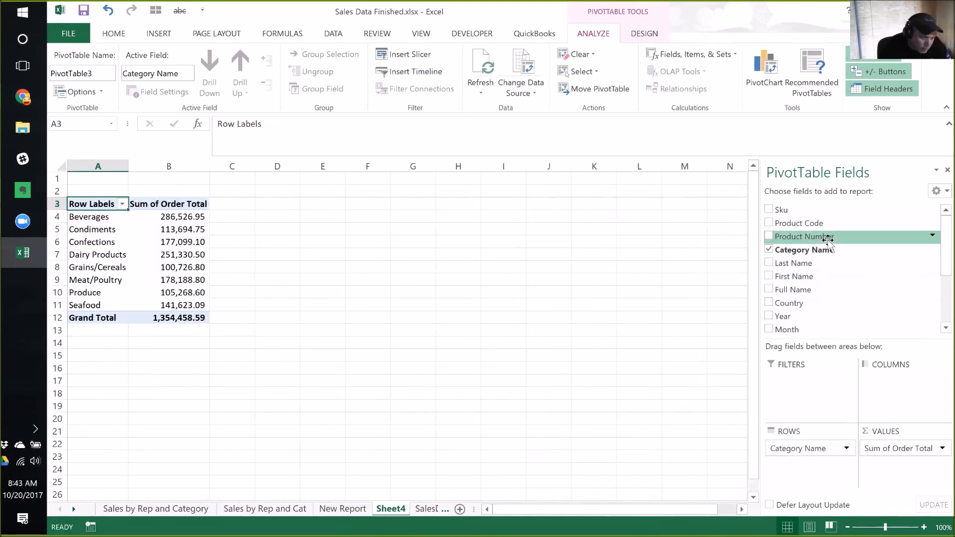
drag(938, 248, 938, 298)
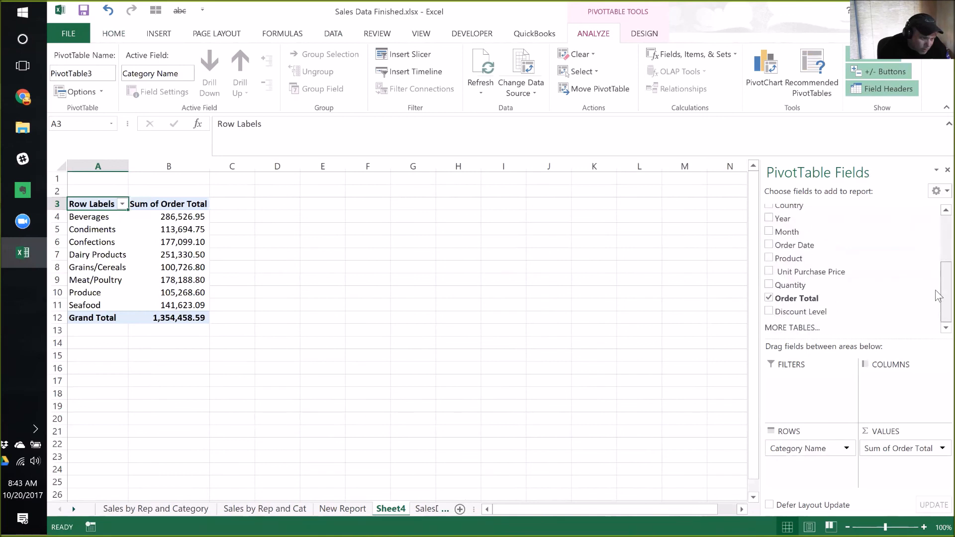
drag(781, 300, 820, 480)
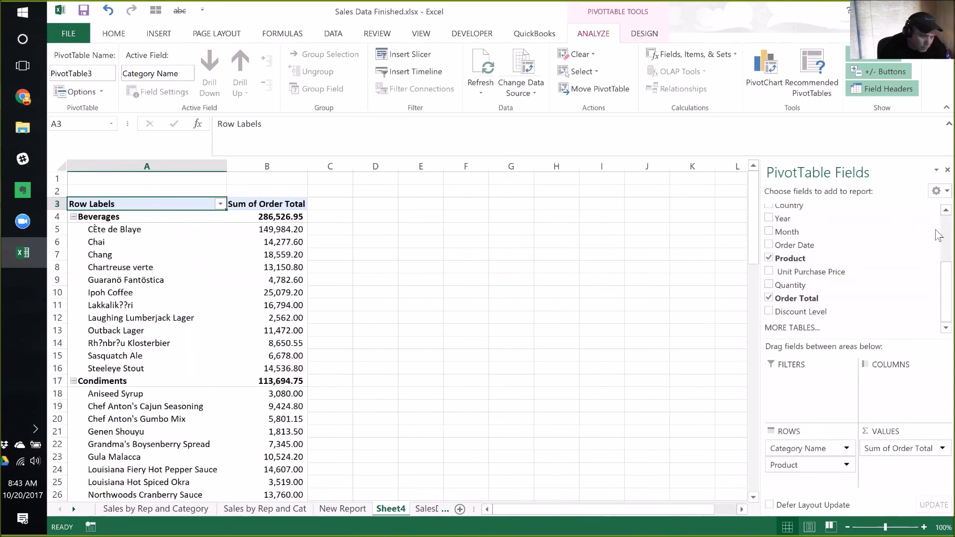
Add Full Name to the rows above Category Name and enlarge the field areas section to show all three row fields
drag(938, 275, 938, 226)
scroll(938, 227, down, 3)
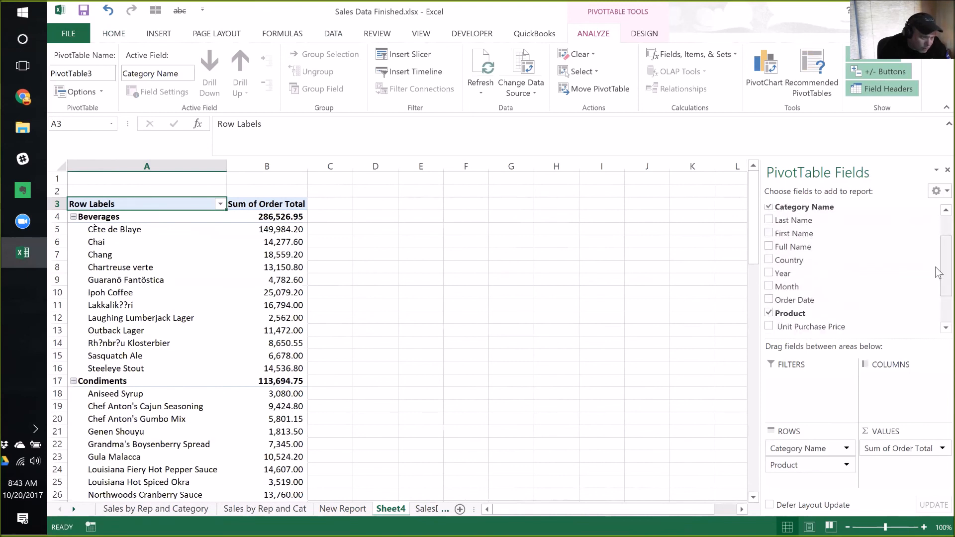
drag(795, 210, 843, 444)
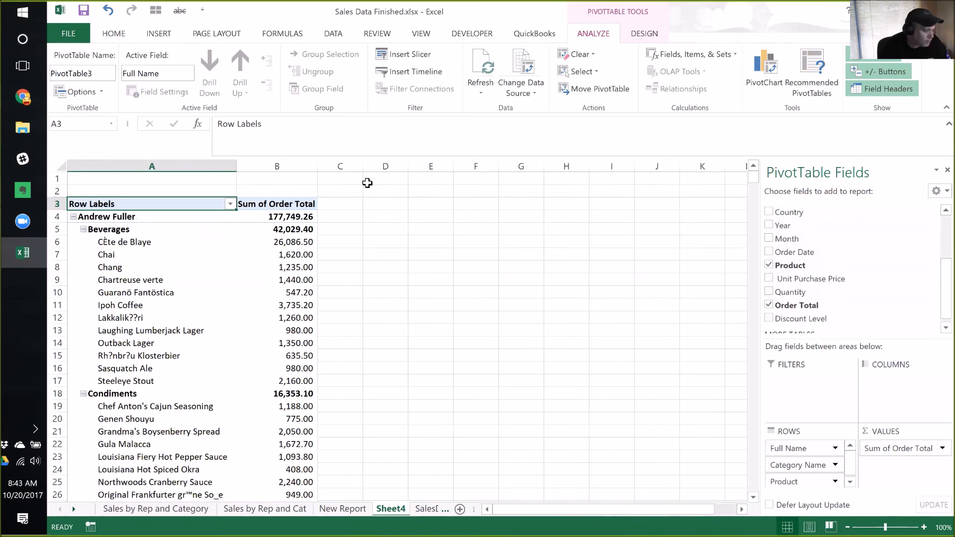
mouse_move(304, 217)
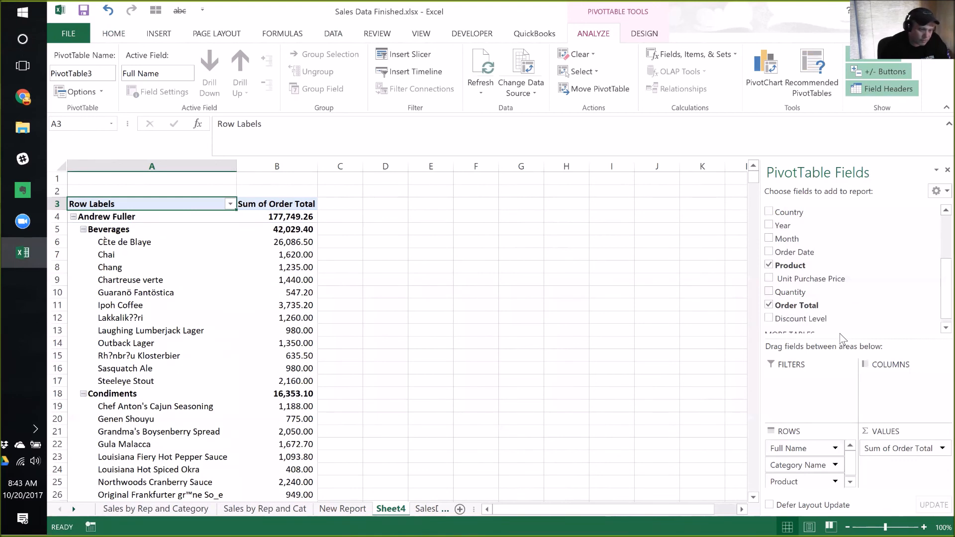
drag(840, 339, 847, 320)
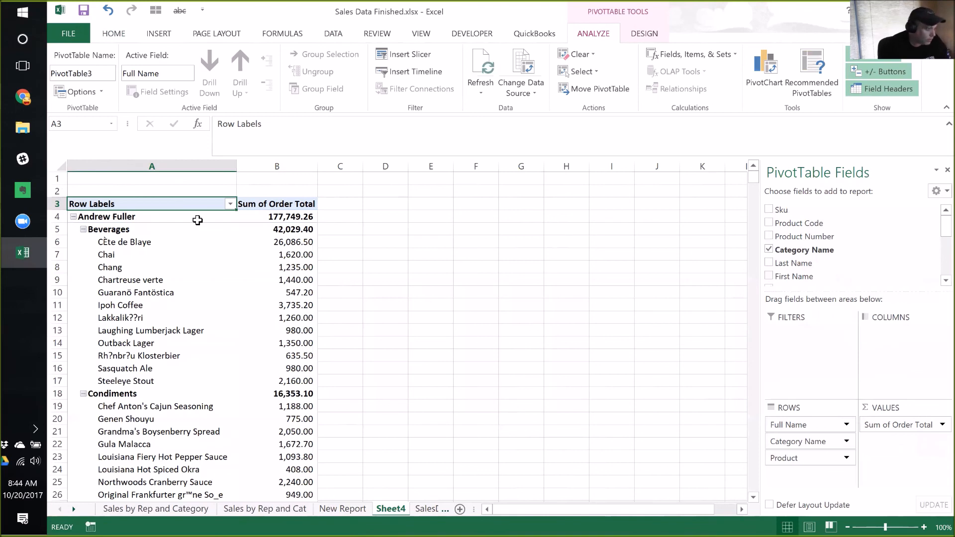
Collapse the first three salesperson groups in the pivot table's row labels
click(107, 217)
click(73, 216)
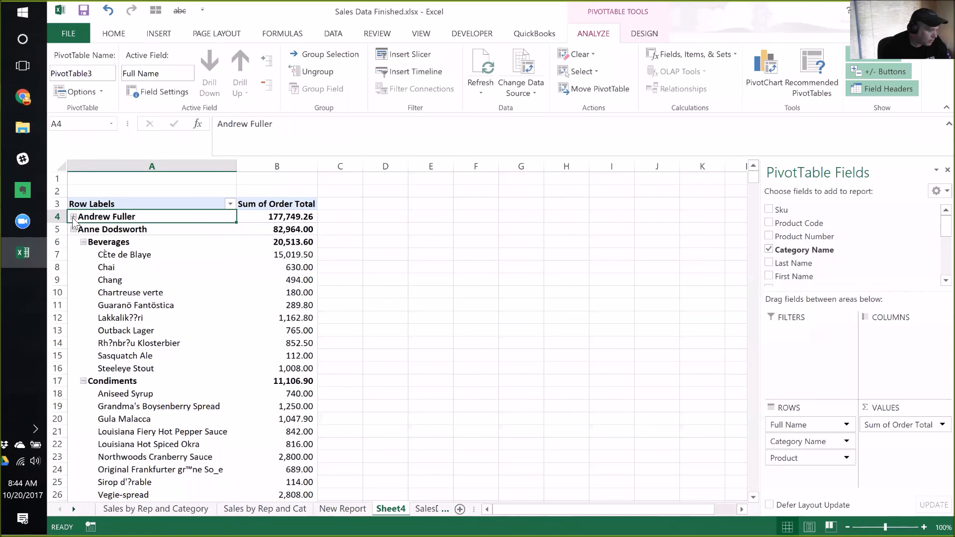
click(74, 229)
click(74, 229)
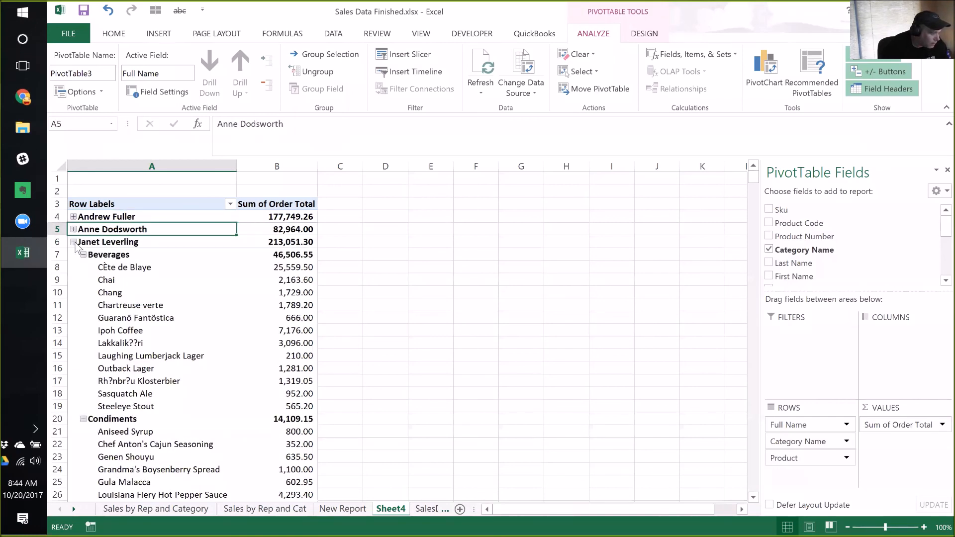
click(74, 242)
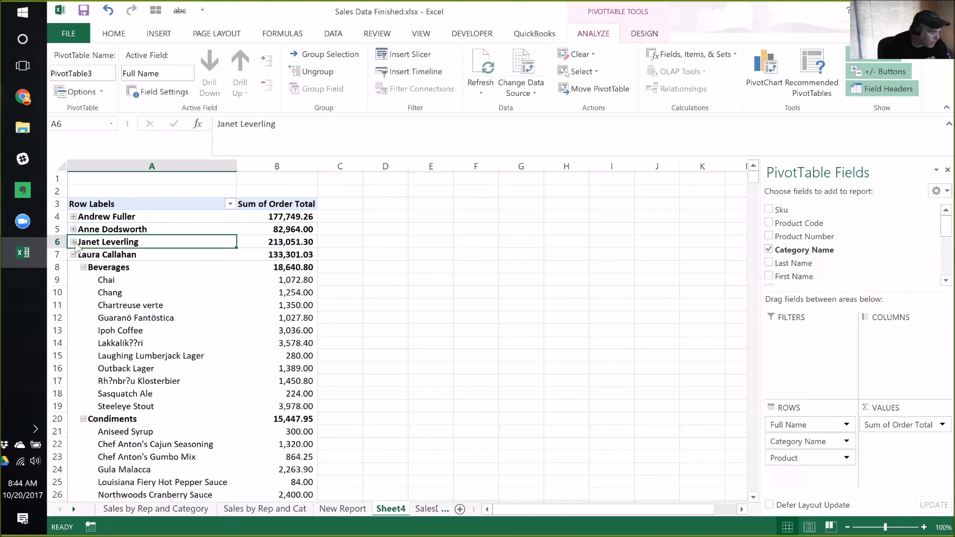
Expand the entire Full Name field so every salesperson's categories and products are listed
click(107, 204)
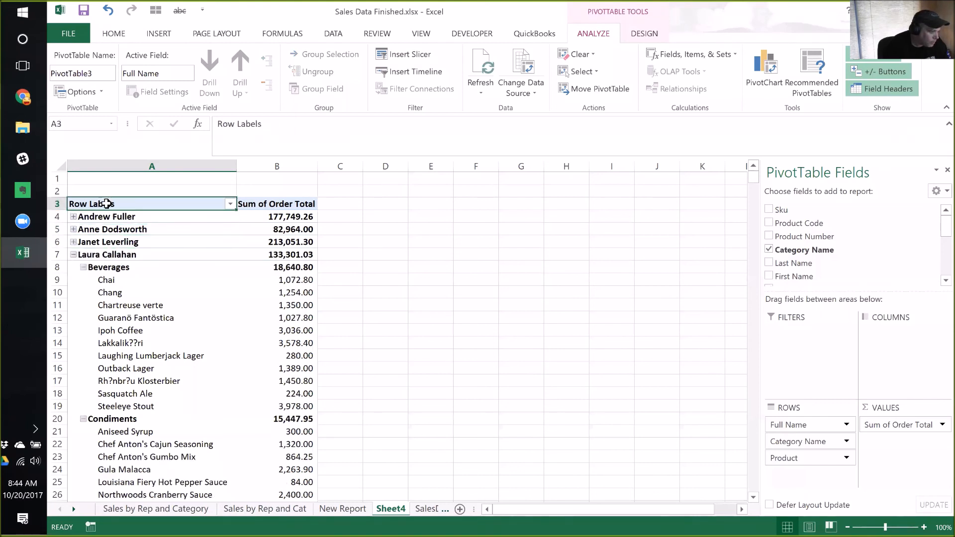
right_click(143, 205)
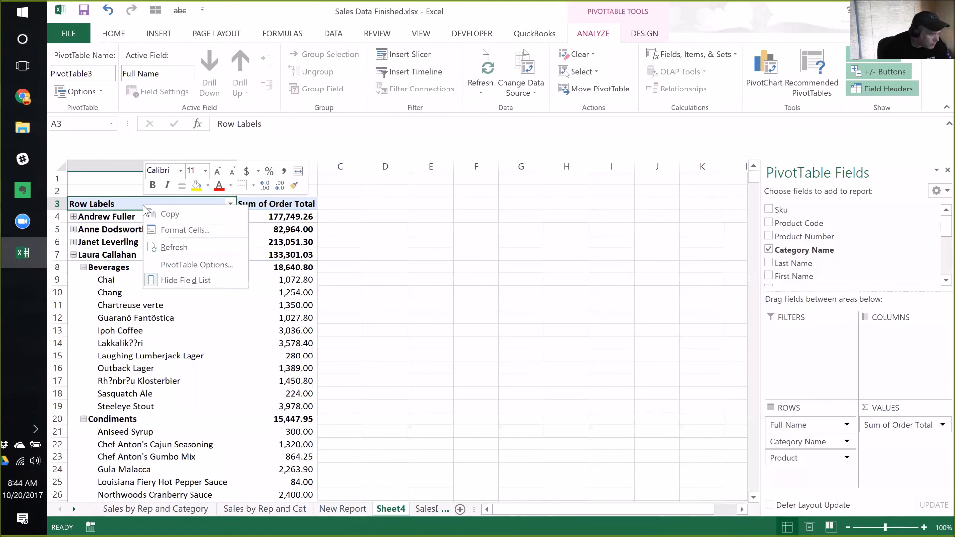
right_click(124, 218)
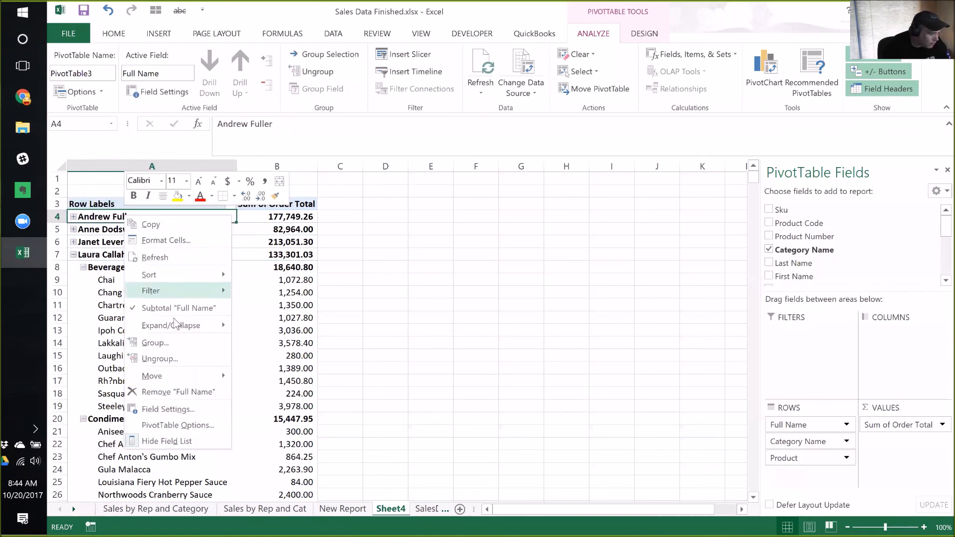
mouse_move(184, 327)
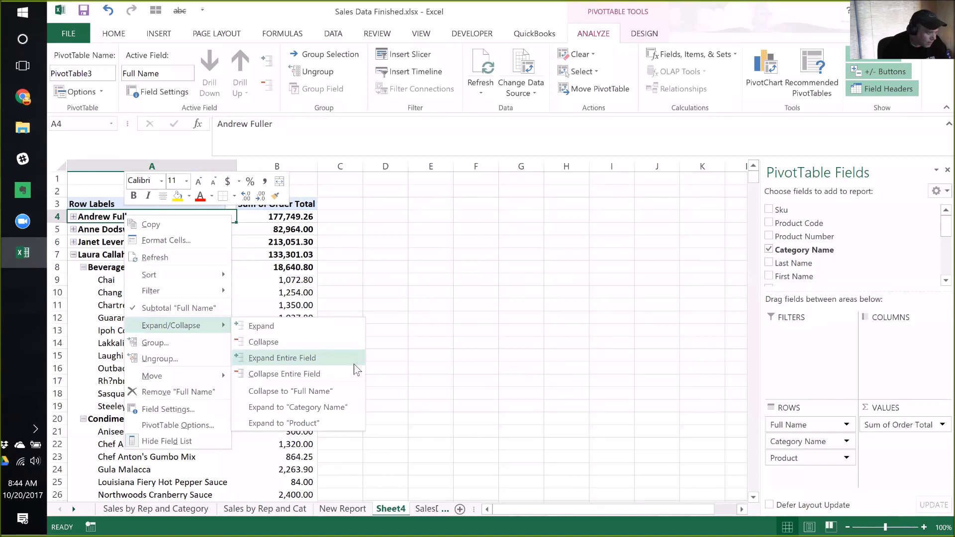
click(330, 358)
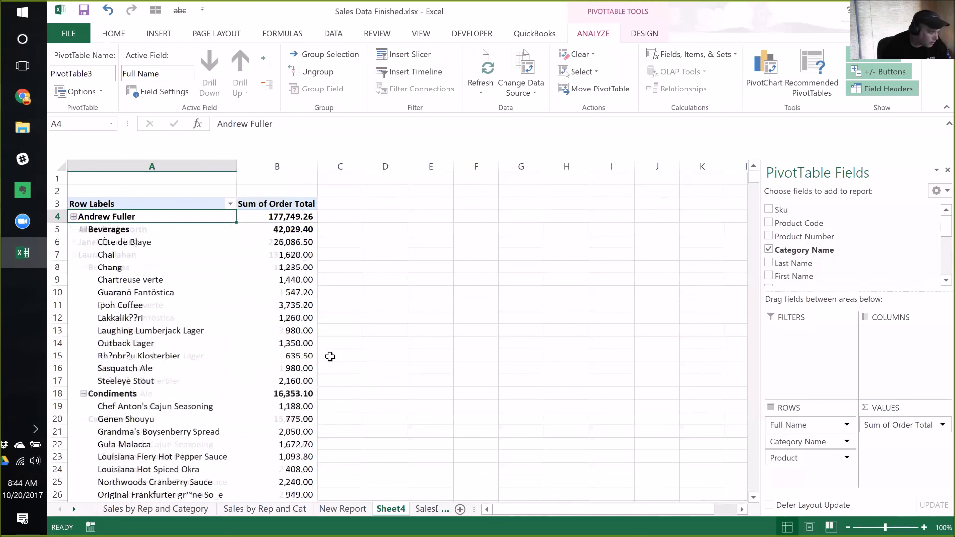
Collapse the entire Full Name field down to one row per salesperson
right_click(118, 220)
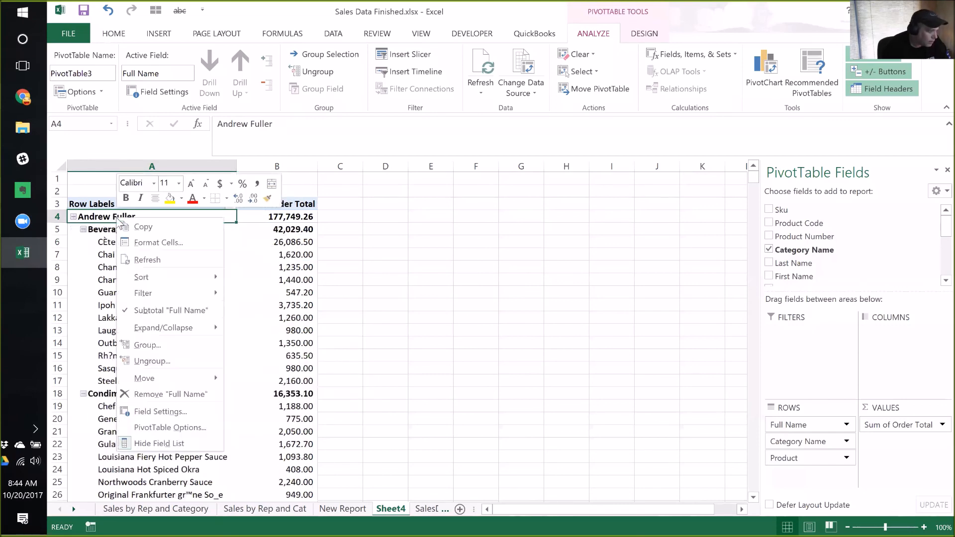
mouse_move(175, 329)
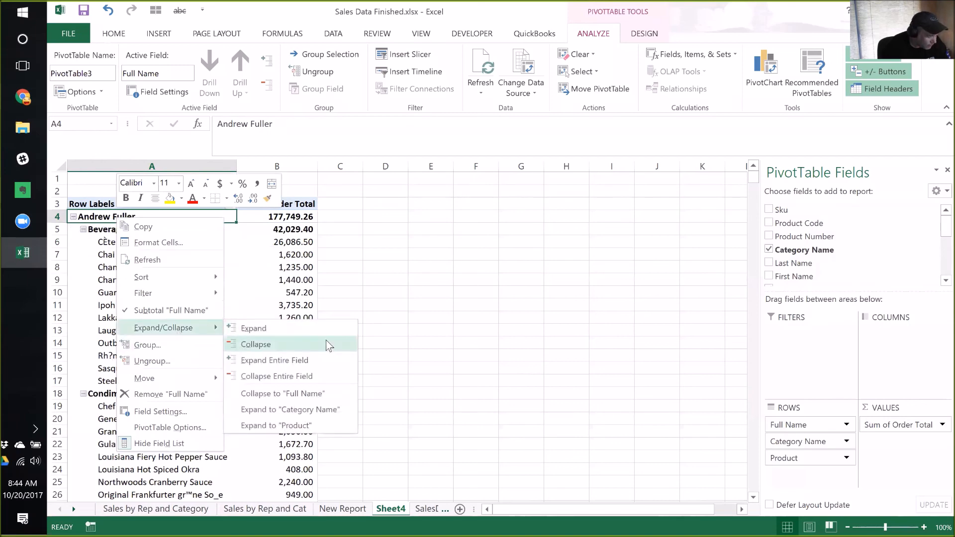
click(328, 376)
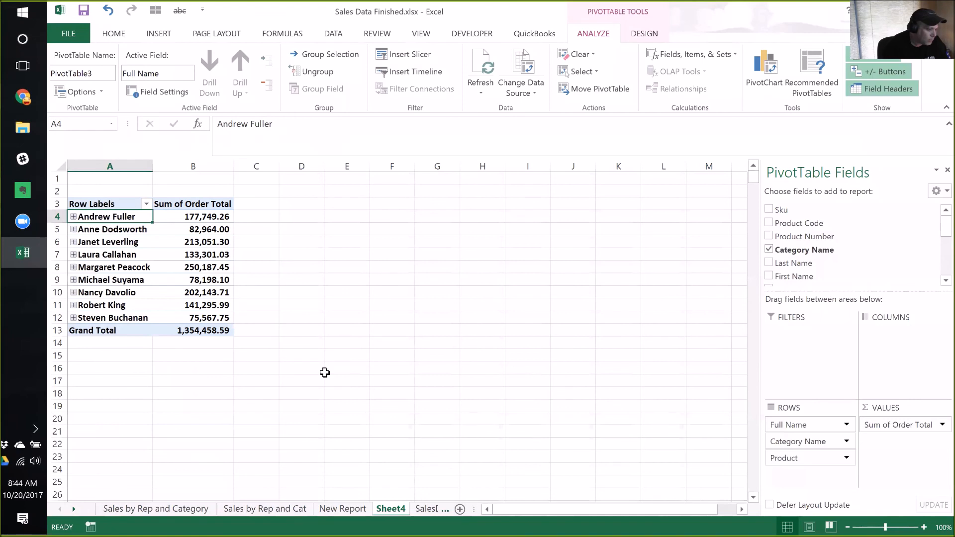
click(256, 217)
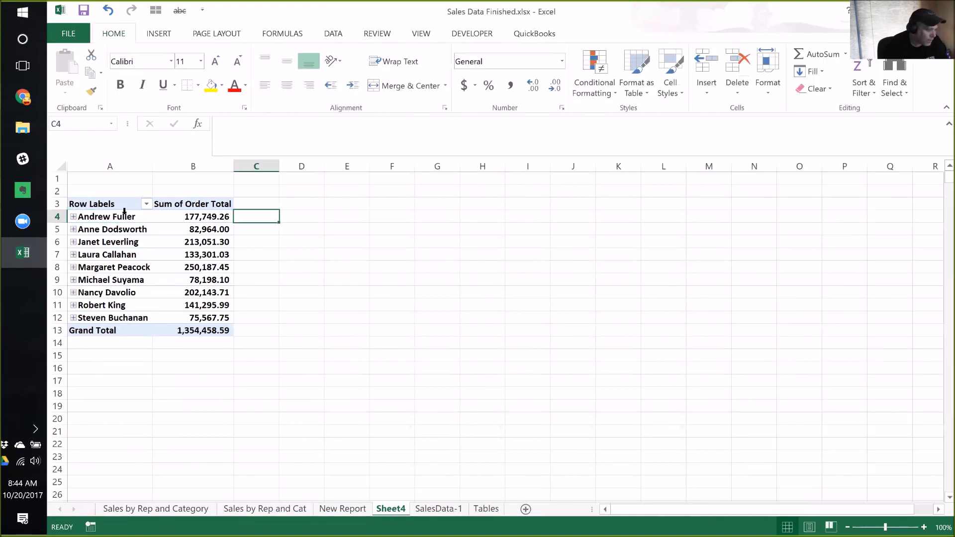
Expand the entire Full Name field again to list the categories and products under each salesperson
right_click(124, 214)
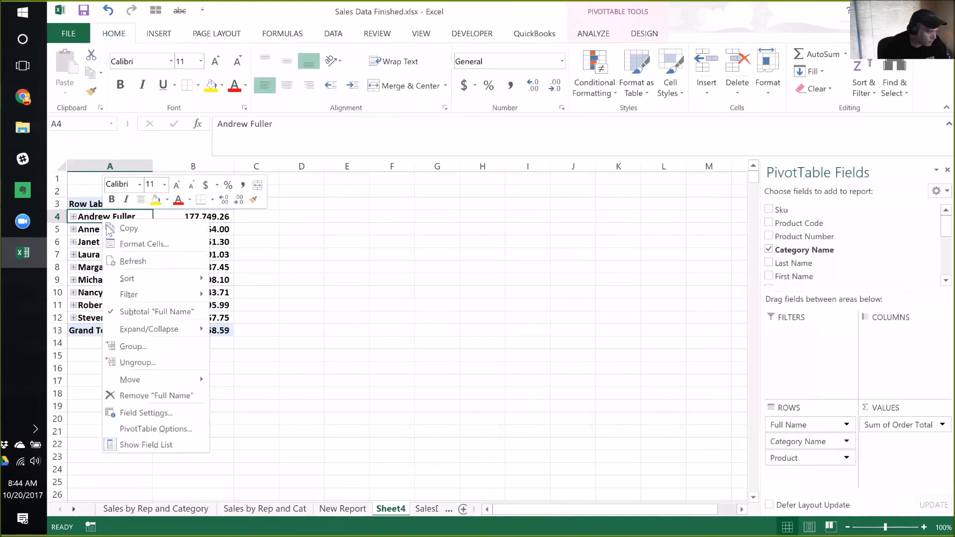
mouse_move(164, 329)
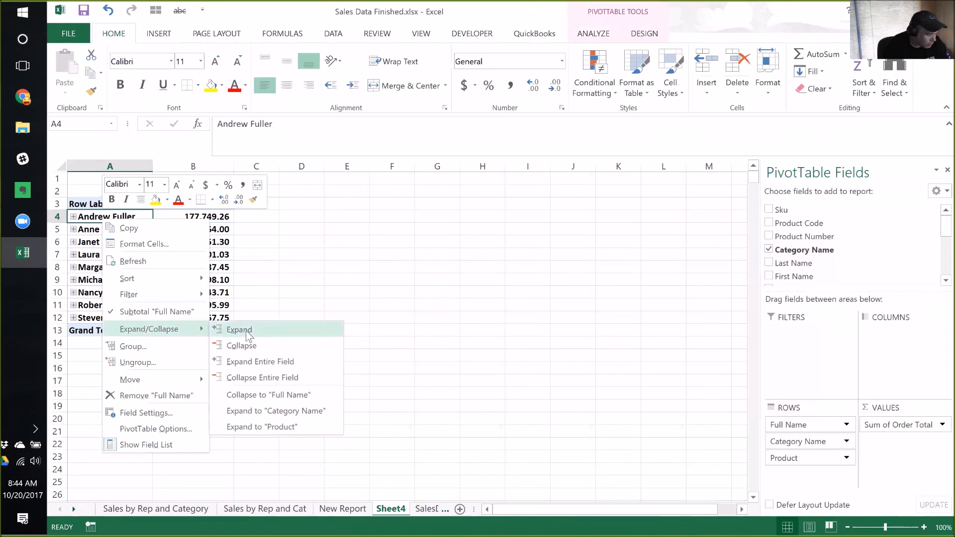
click(265, 367)
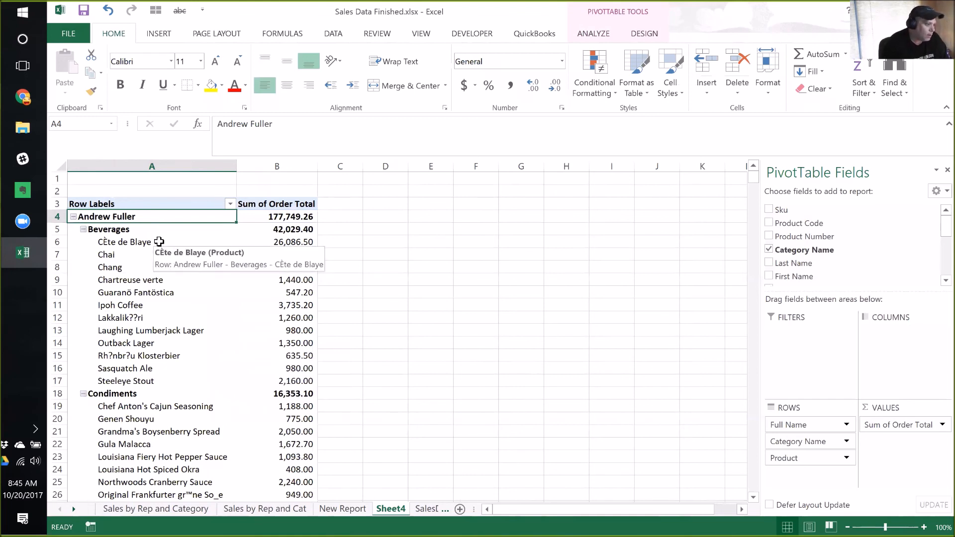
Open the field settings for the Full Name row field and move the dialog clear of the field list
click(847, 425)
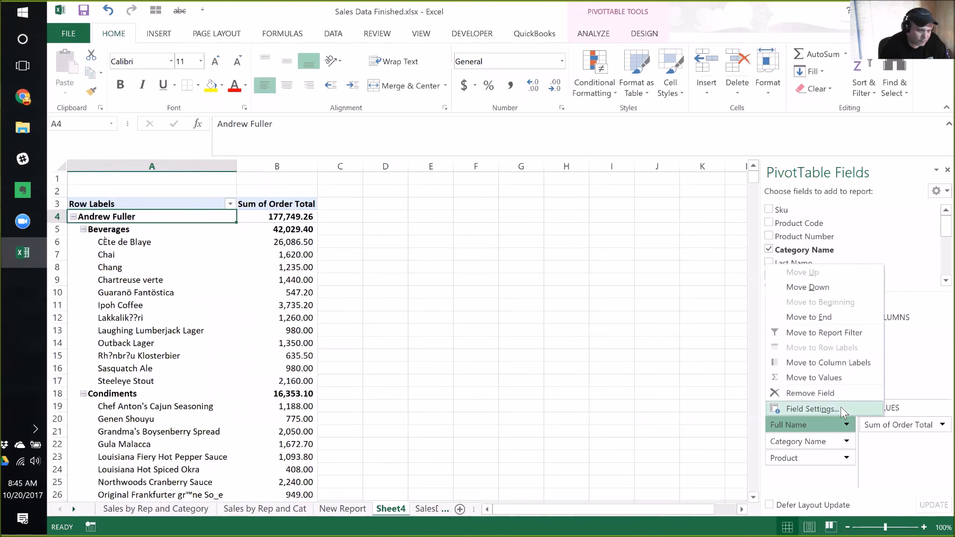
click(840, 408)
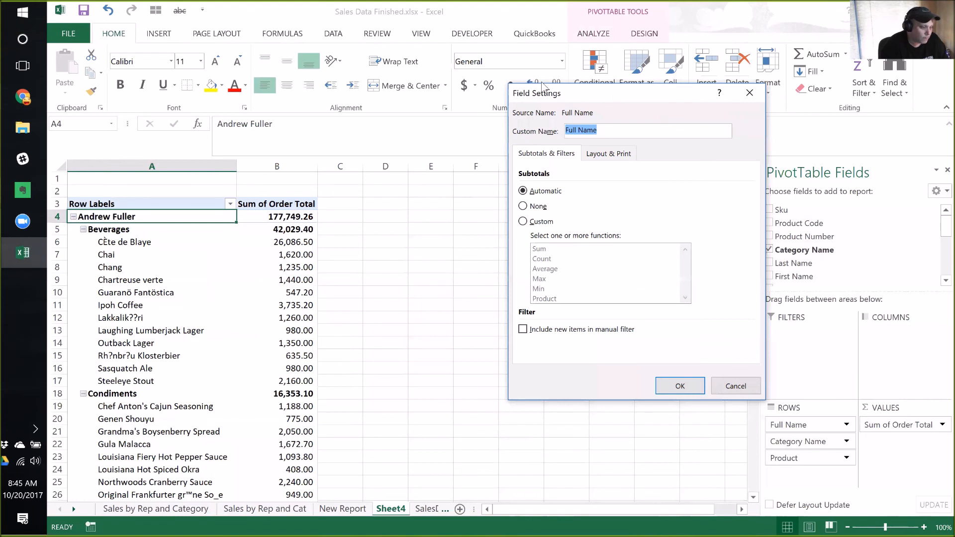
drag(542, 83, 477, 75)
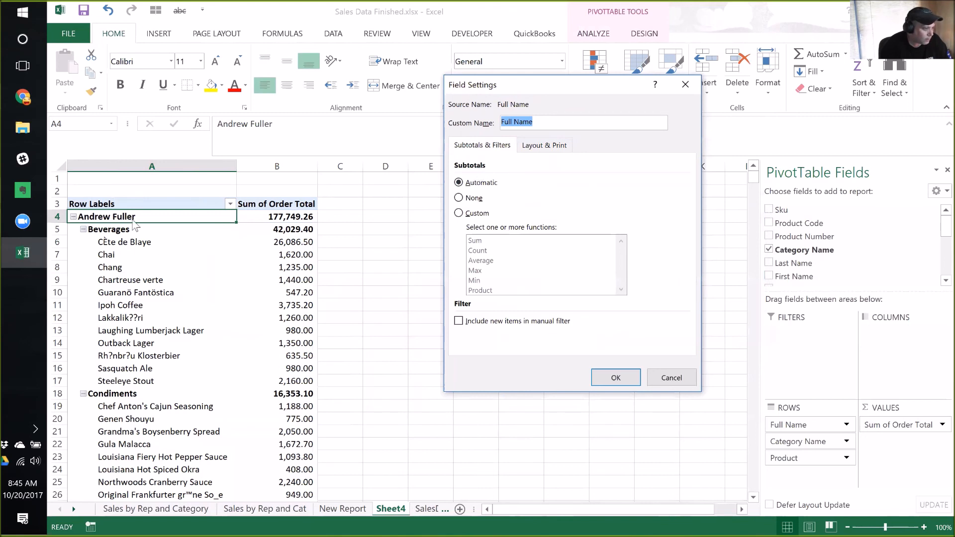
Try the None, Automatic and Custom subtotal options and the tabular form layout for the Full Name field
click(473, 202)
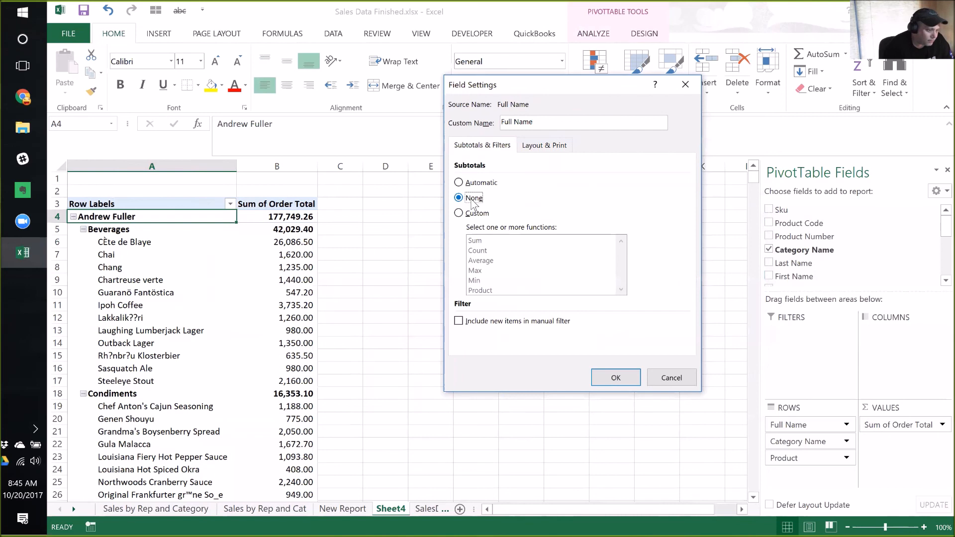
click(539, 146)
click(472, 229)
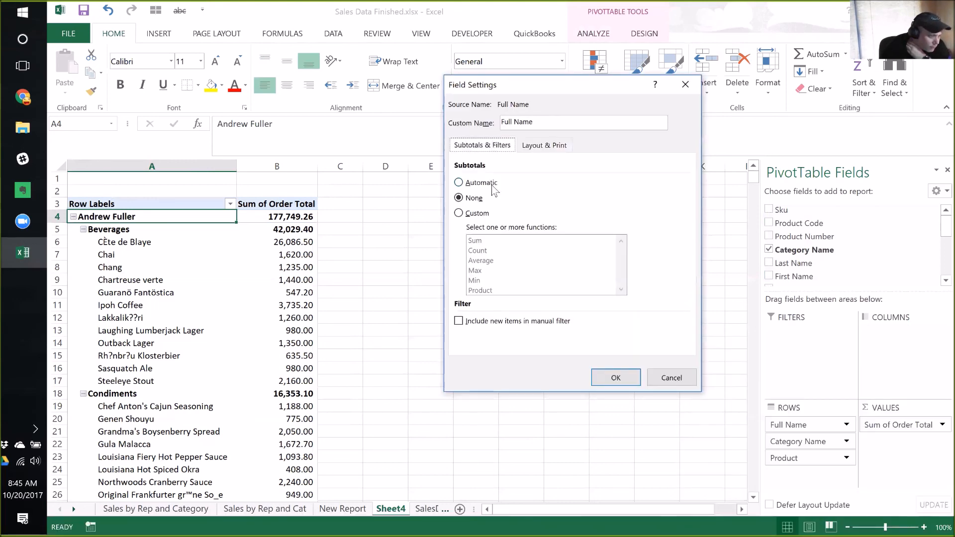
click(492, 188)
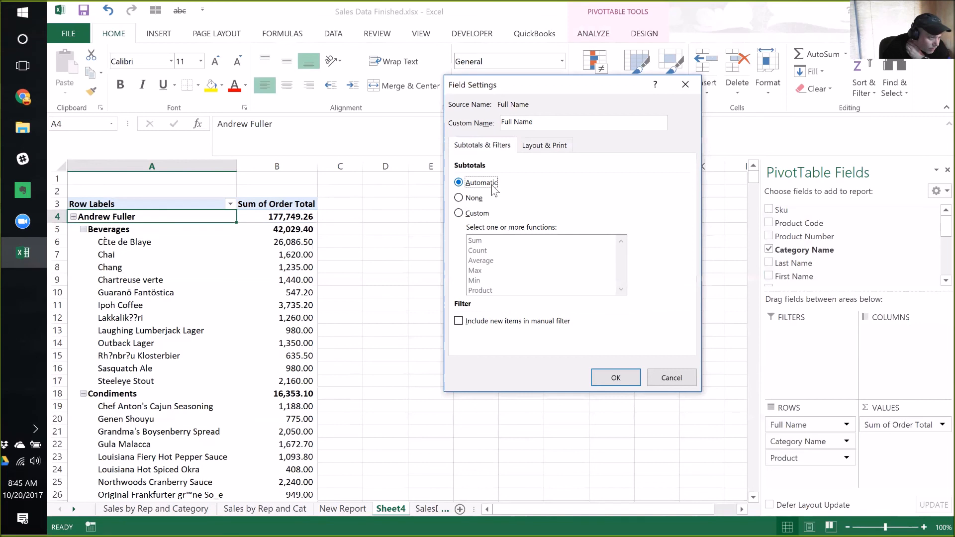
click(459, 213)
click(458, 199)
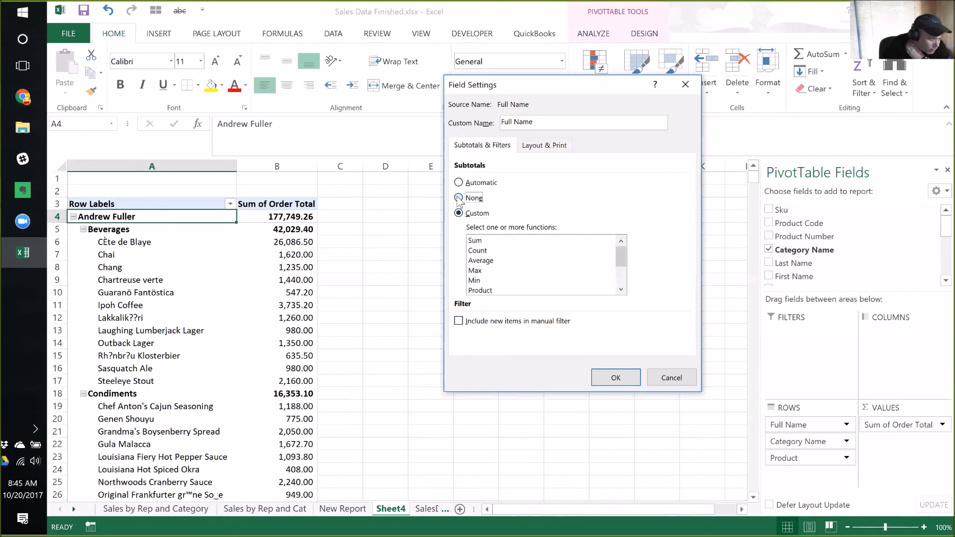
click(556, 147)
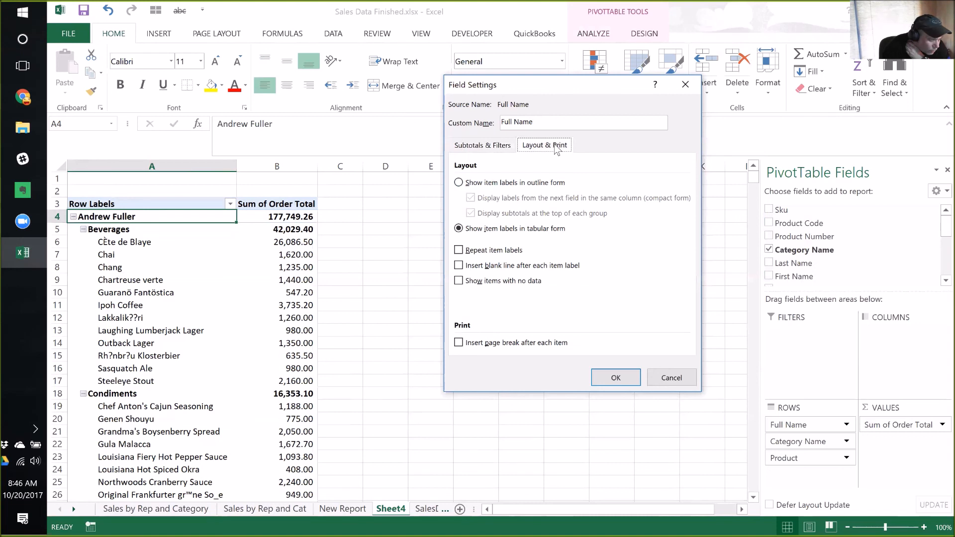
click(464, 150)
click(473, 181)
click(549, 147)
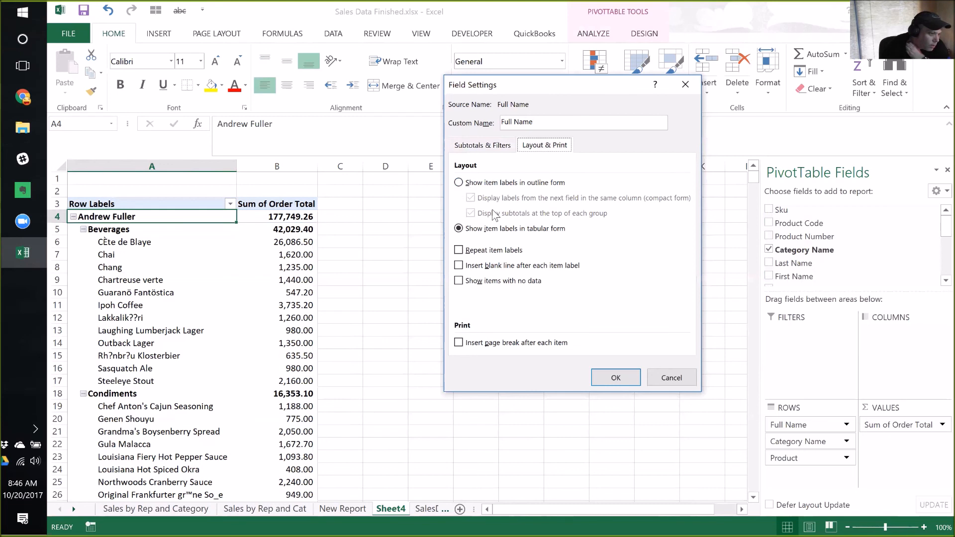
Show Full Name item labels in outline form, with subtotals no longer displayed at the top of each group
click(458, 183)
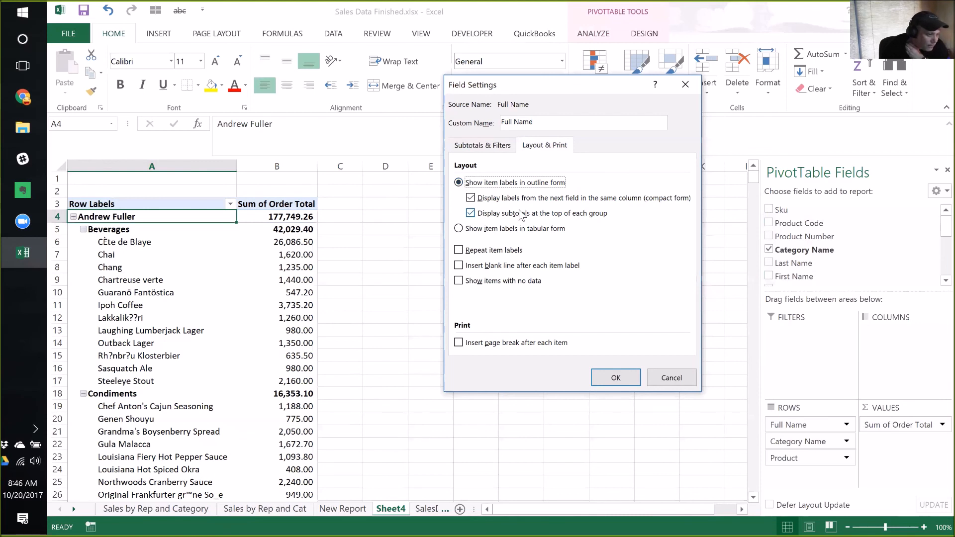
click(480, 147)
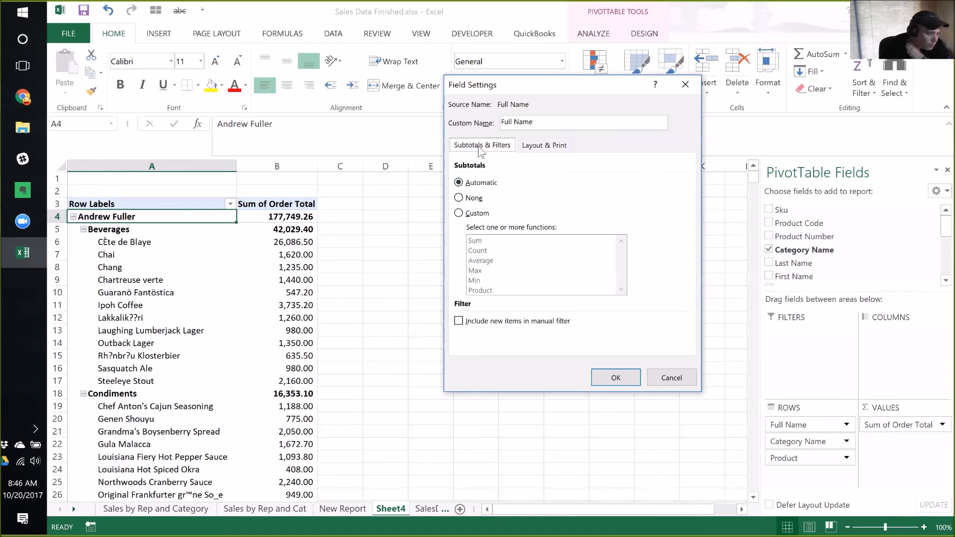
click(550, 146)
click(471, 214)
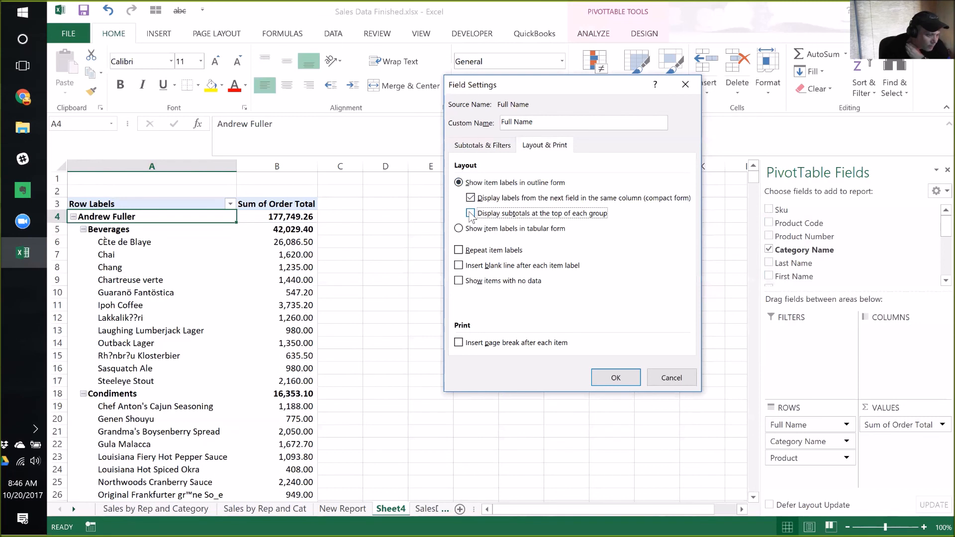
click(616, 377)
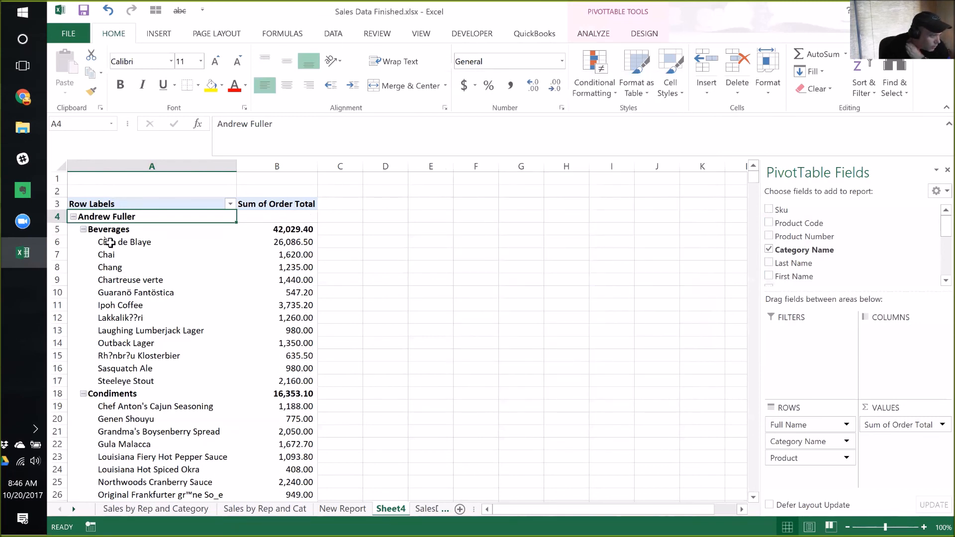
Check the first salesperson's heading row and the total row that closes that salesperson's group
click(310, 220)
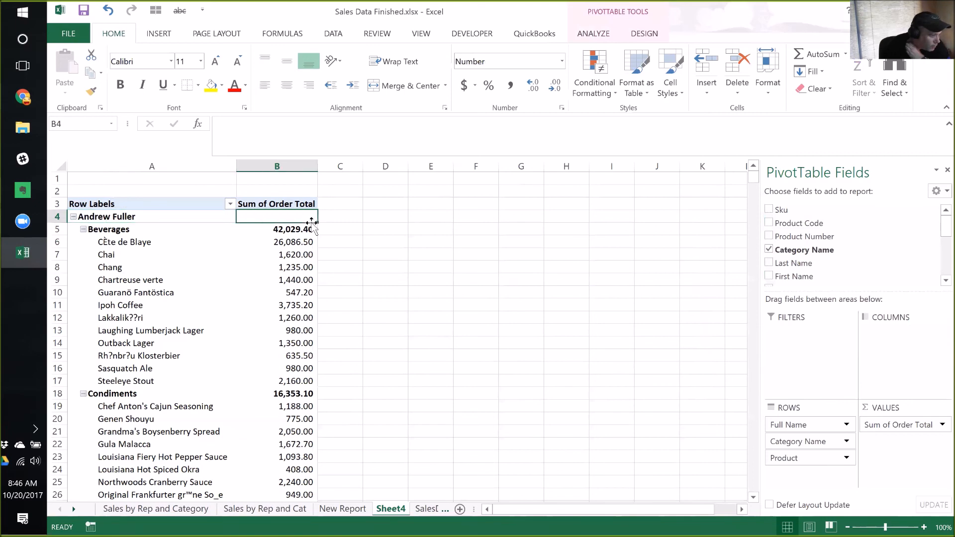
scroll(292, 296, down, 7)
scroll(292, 296, down, 15)
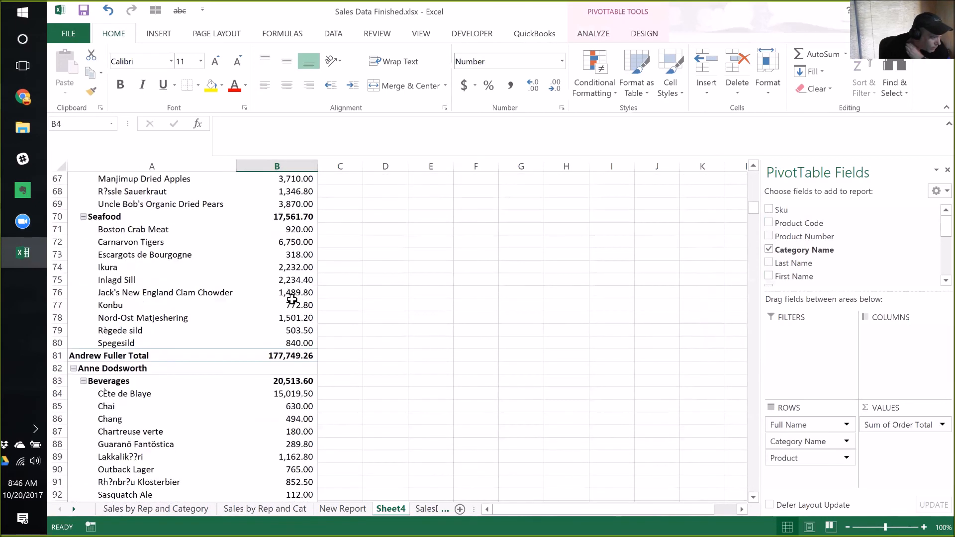
click(288, 357)
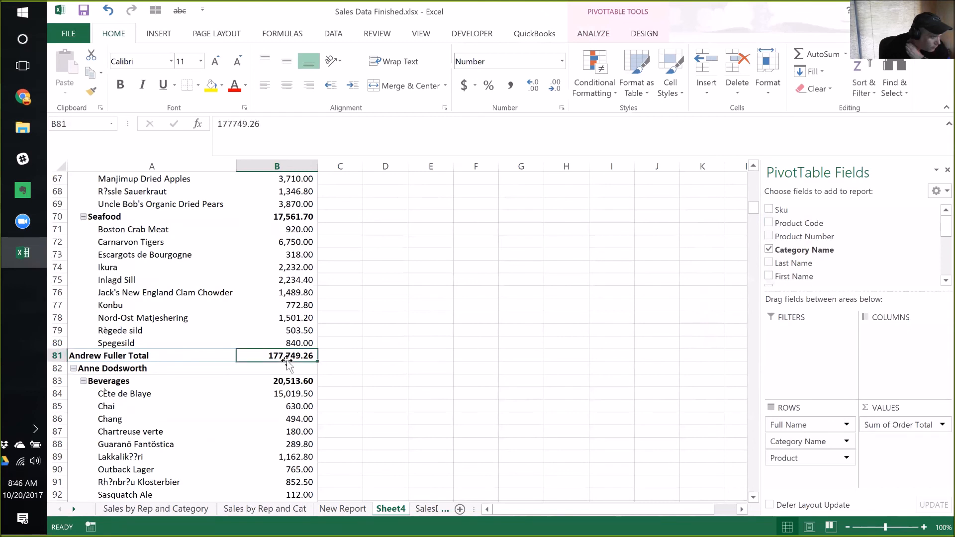
Turn off displaying subtotals at the top of each group for the Category Name row field
click(814, 441)
click(831, 422)
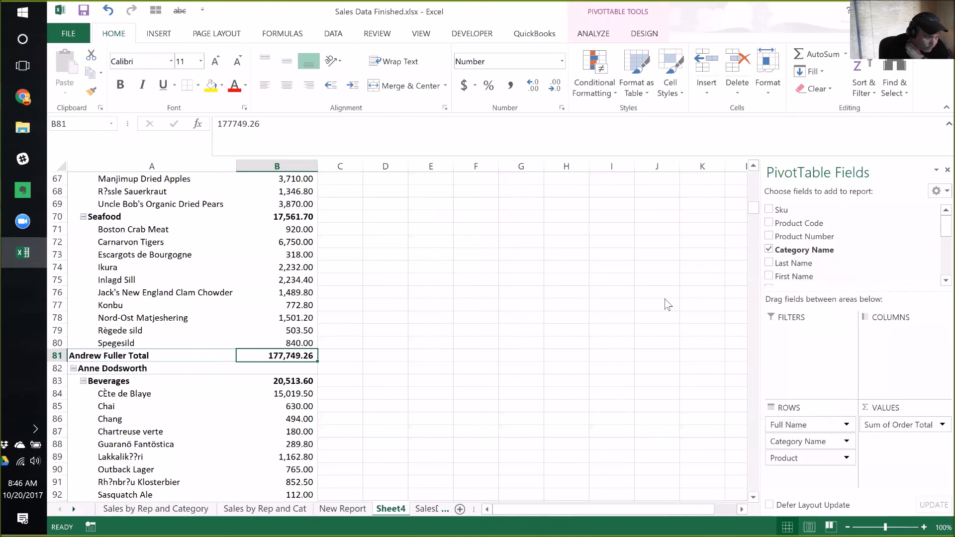
click(542, 145)
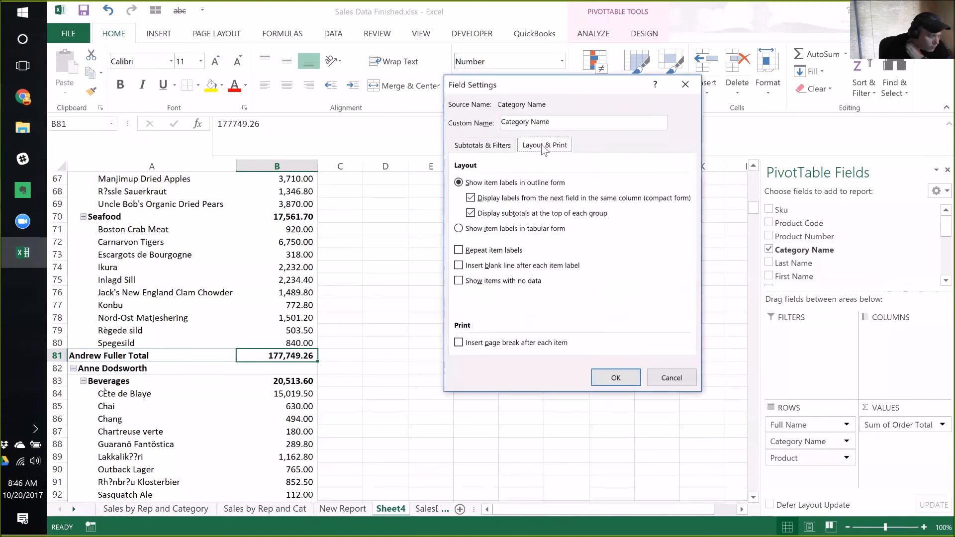
click(470, 213)
click(616, 377)
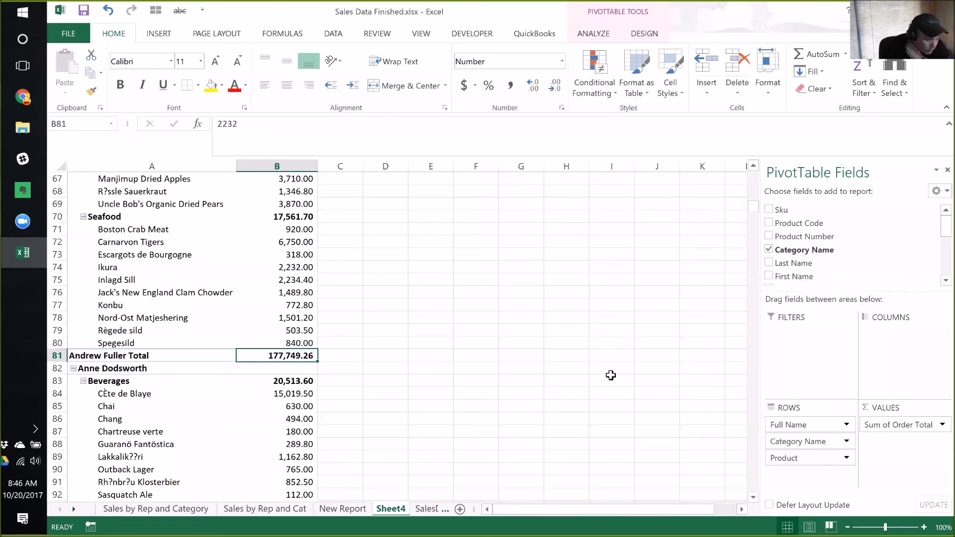
Turn off displaying subtotals at the top of each group for the Product row field
click(845, 458)
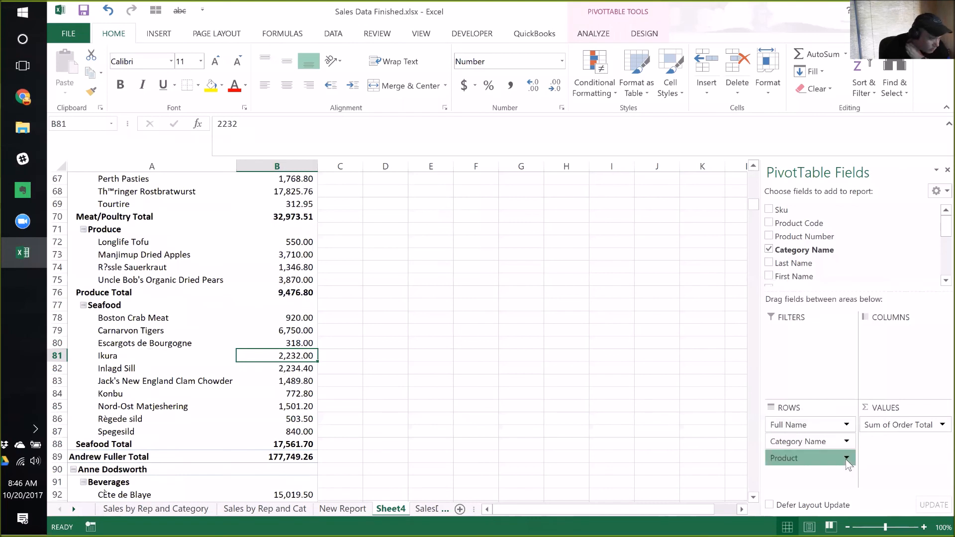
click(815, 442)
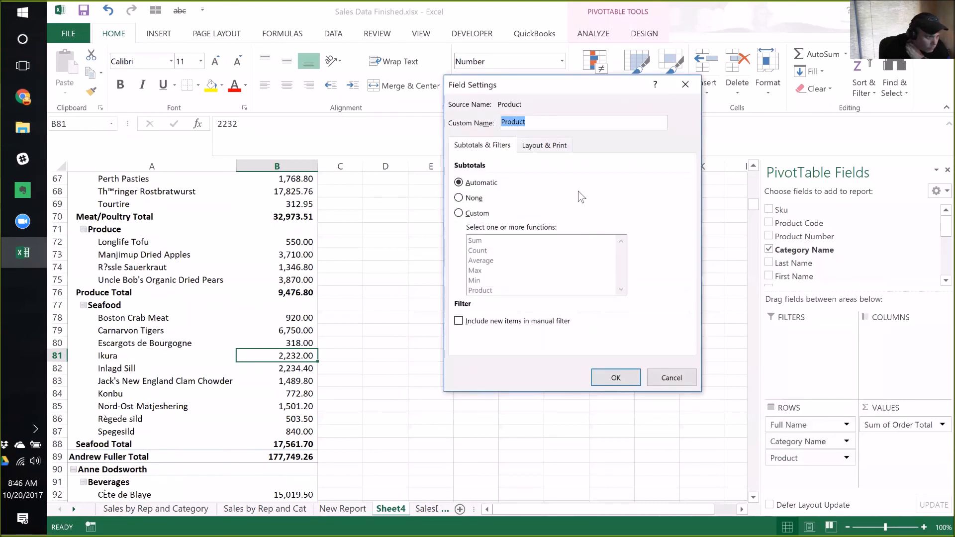
click(528, 145)
click(471, 212)
click(615, 377)
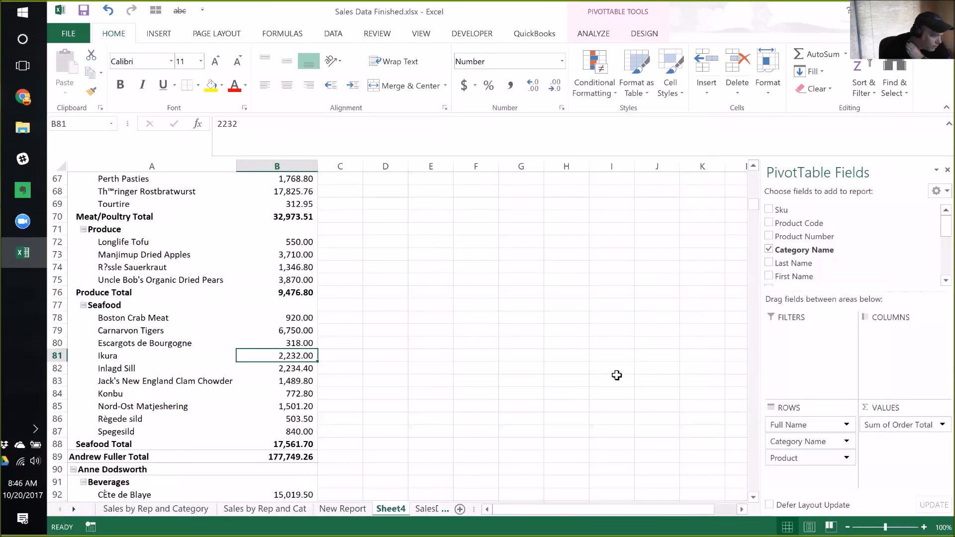
Go back to the start of the report and check the Beverages total row of the first salesperson
click(340, 304)
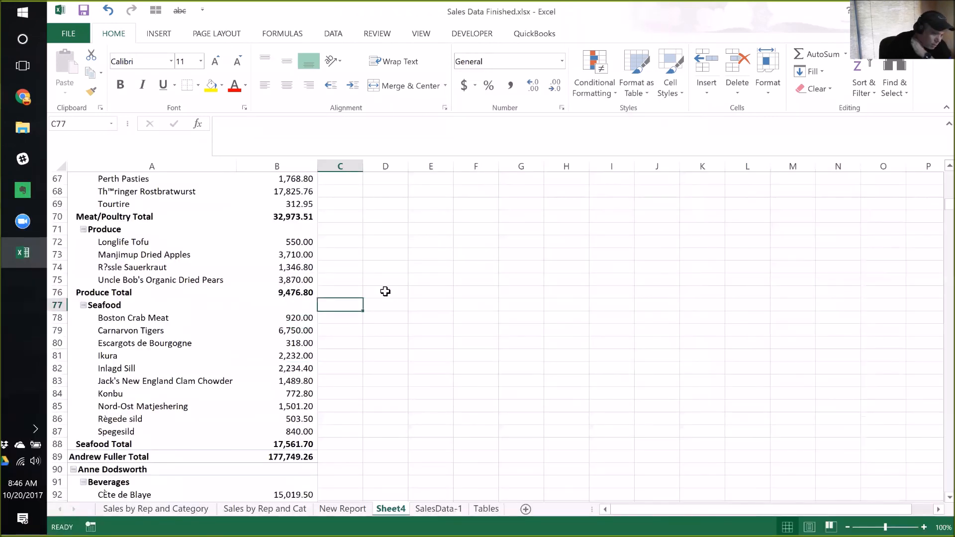
key(ctrl+Home)
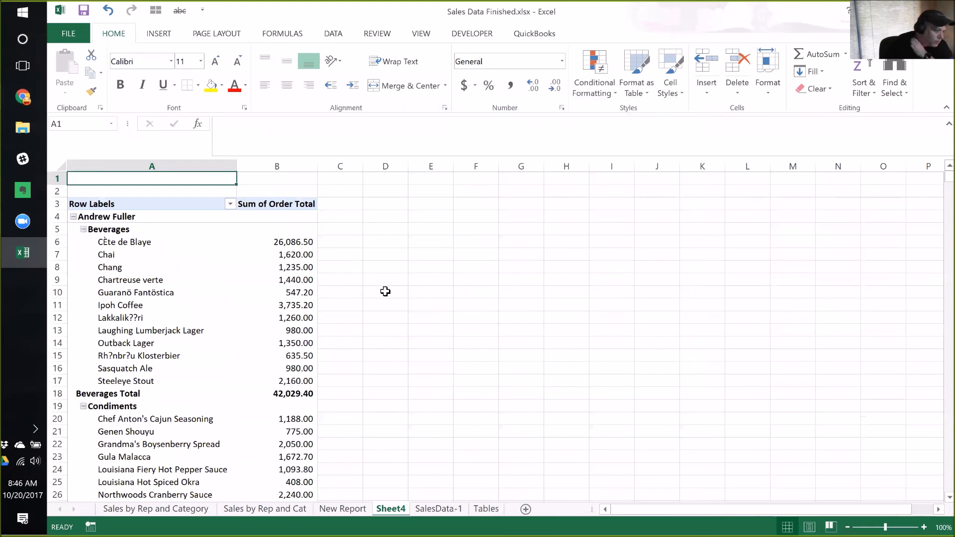
click(336, 205)
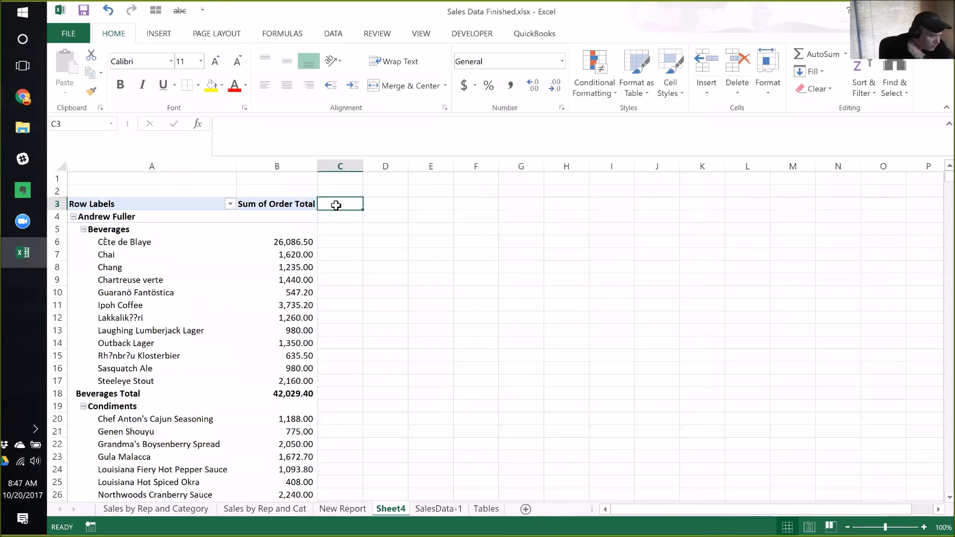
click(277, 394)
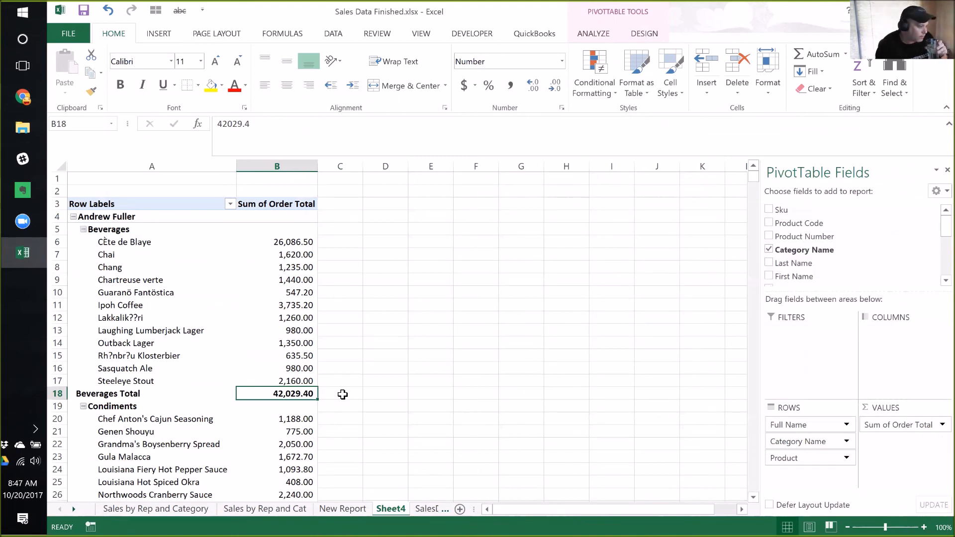
click(343, 394)
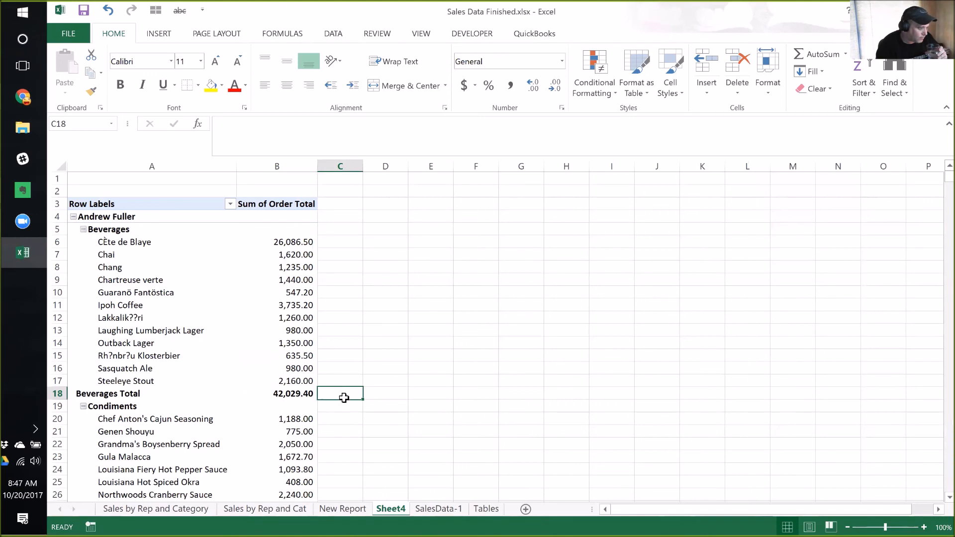
Examine the remaining category totals and the overall total of the first salesperson, and return to the start of the sheet
scroll(343, 398, down, 7)
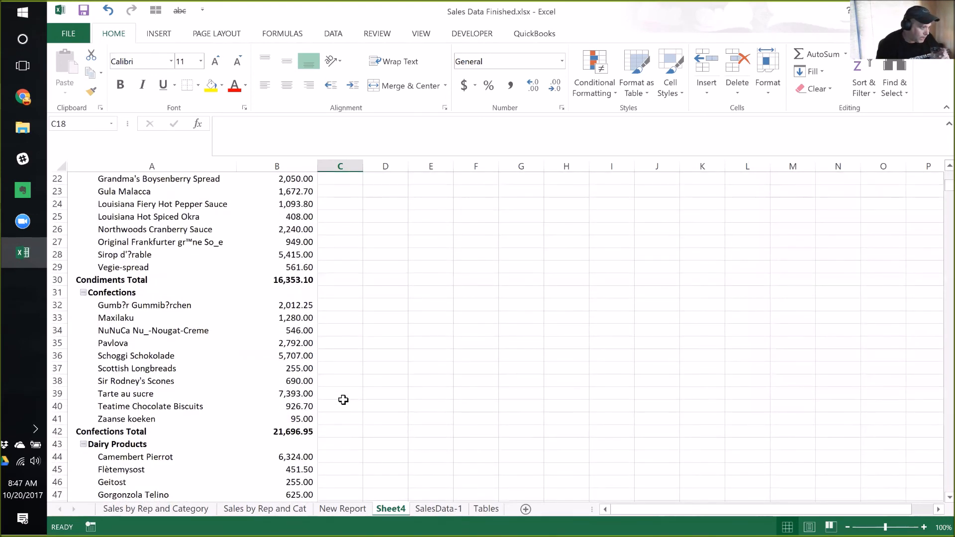
key(Down)
key(Down)
key(Down)
key(Down)
key(Down)
key(Down)
key(Down)
key(Down)
key(Down)
key(Down)
key(Down)
key(Down)
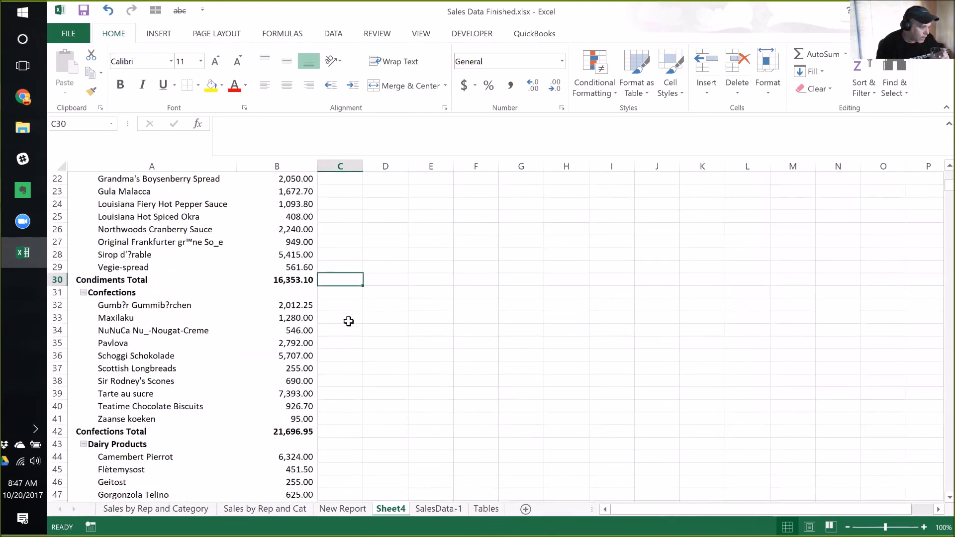
scroll(347, 319, down, 2)
scroll(354, 364, down, 10)
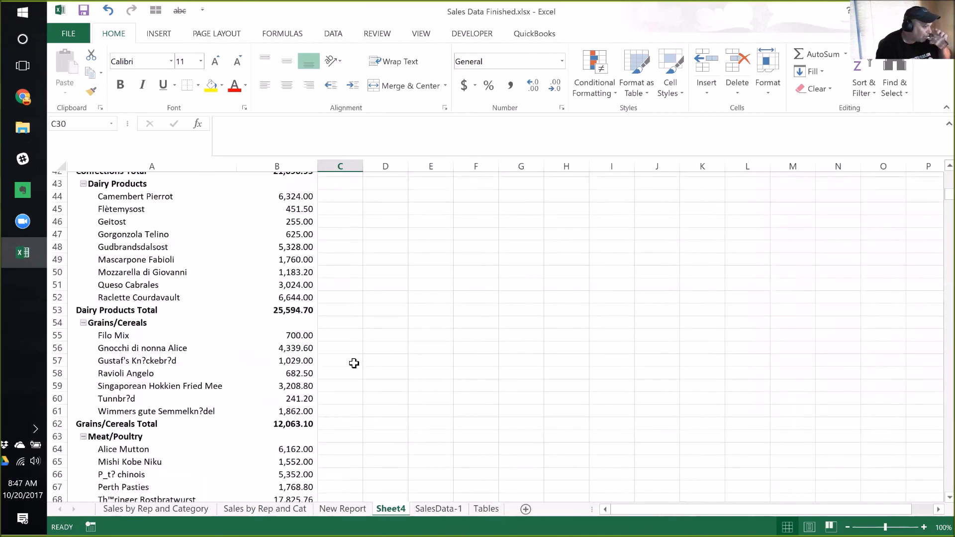
scroll(353, 365, down, 6)
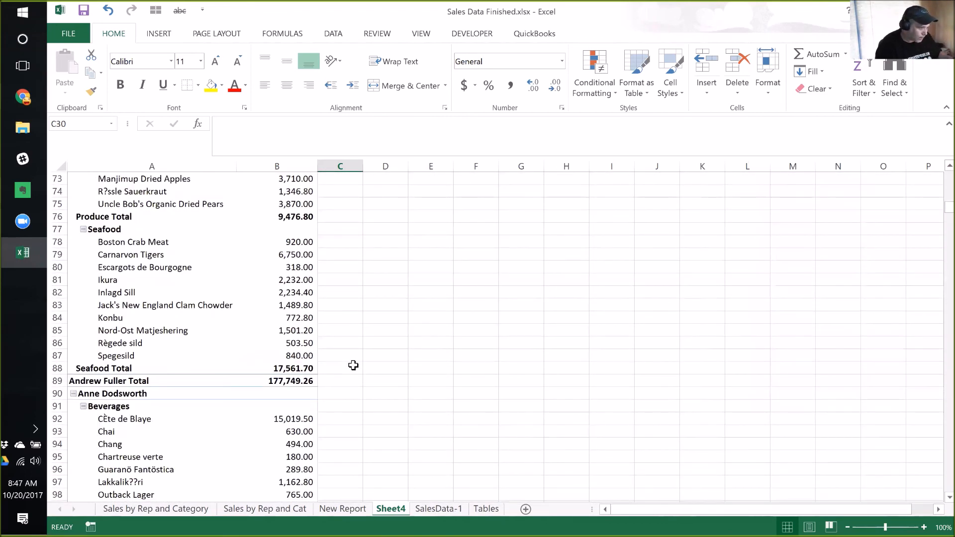
click(329, 382)
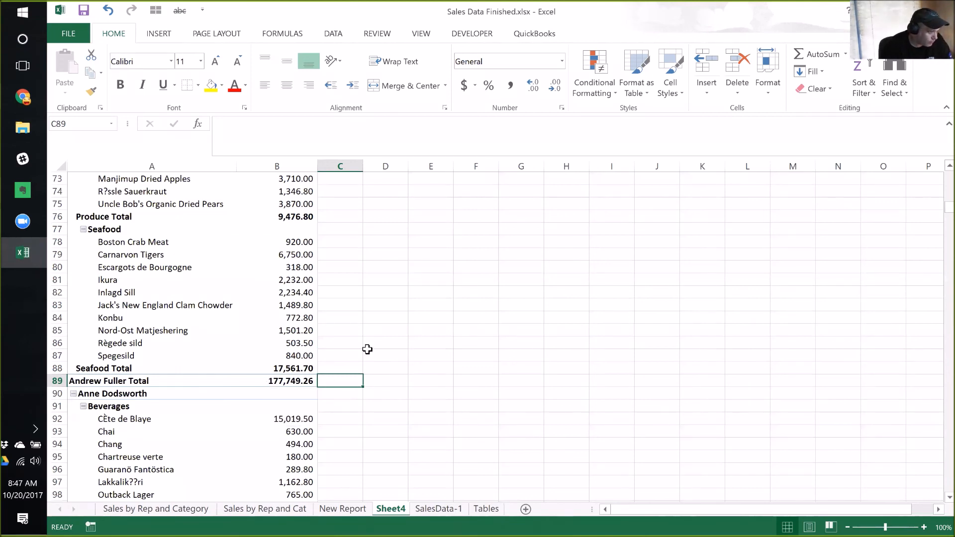
key(ctrl+Home)
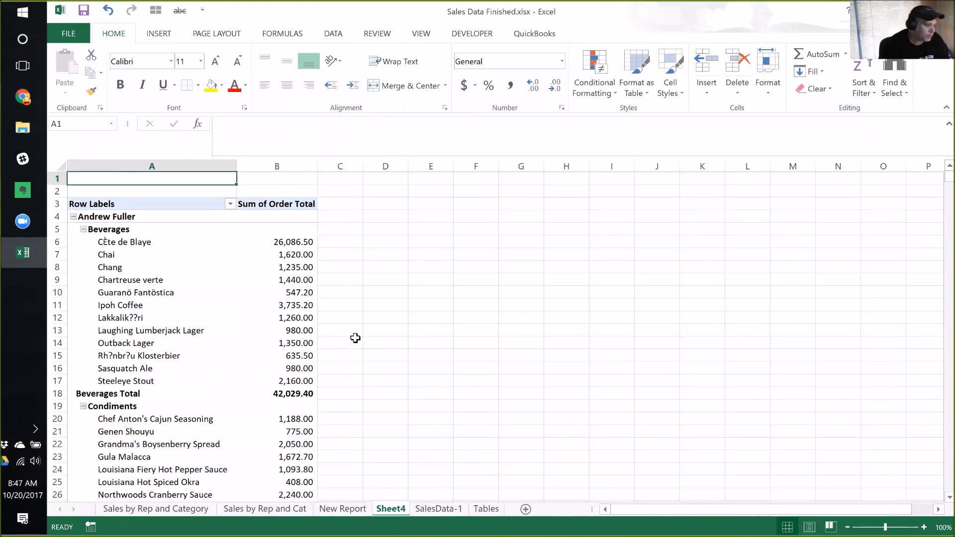
Set the subtotals of the Full Name row field to None
click(264, 218)
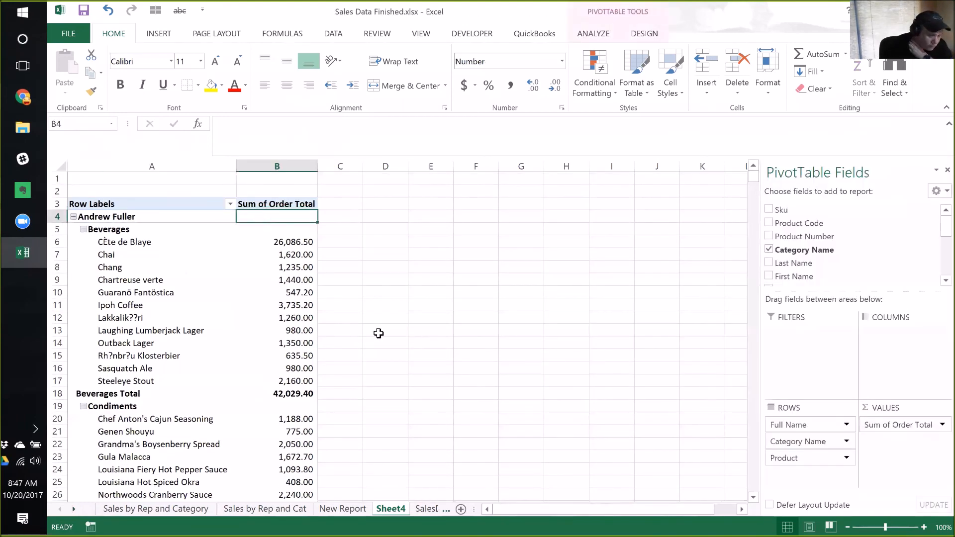
click(846, 424)
click(823, 408)
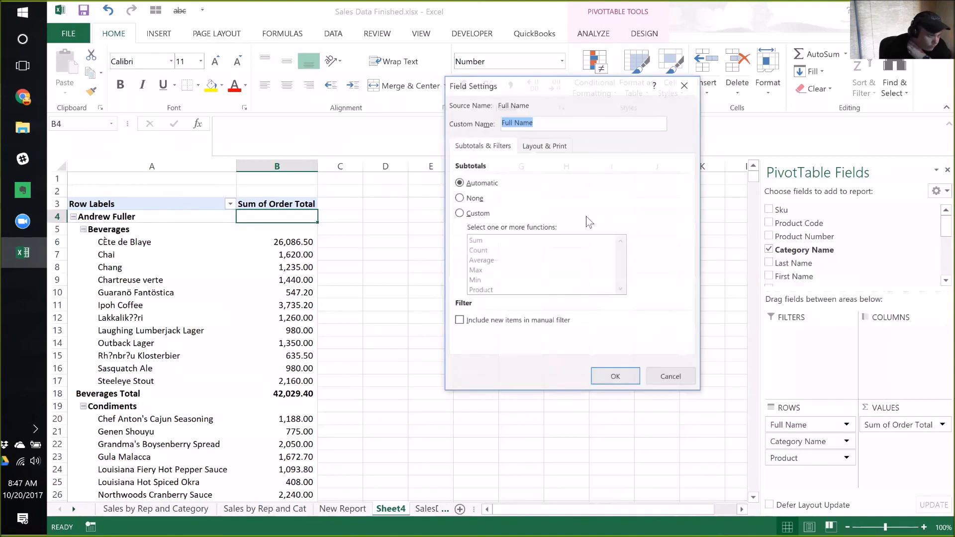
click(460, 199)
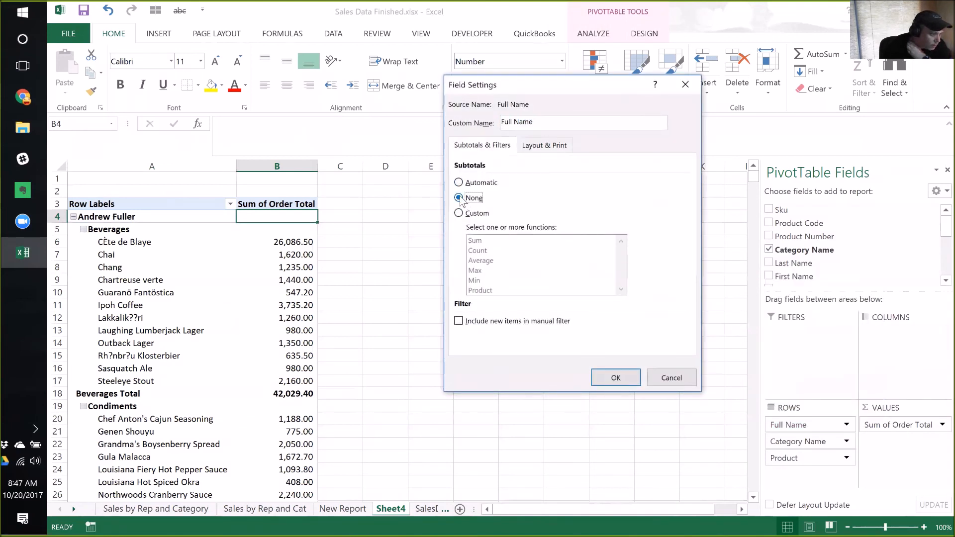
click(621, 377)
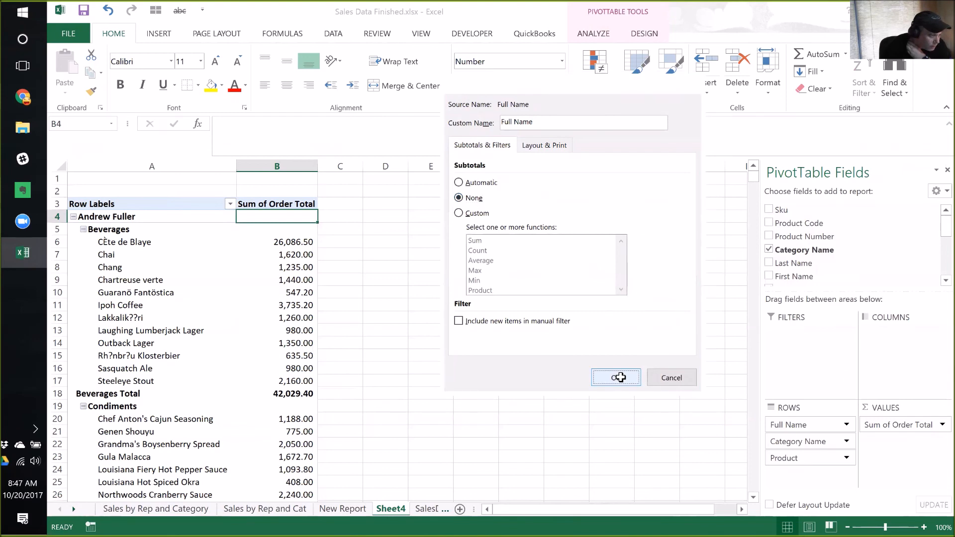
Show the item labels of the Full Name row field in tabular form
click(847, 441)
click(847, 426)
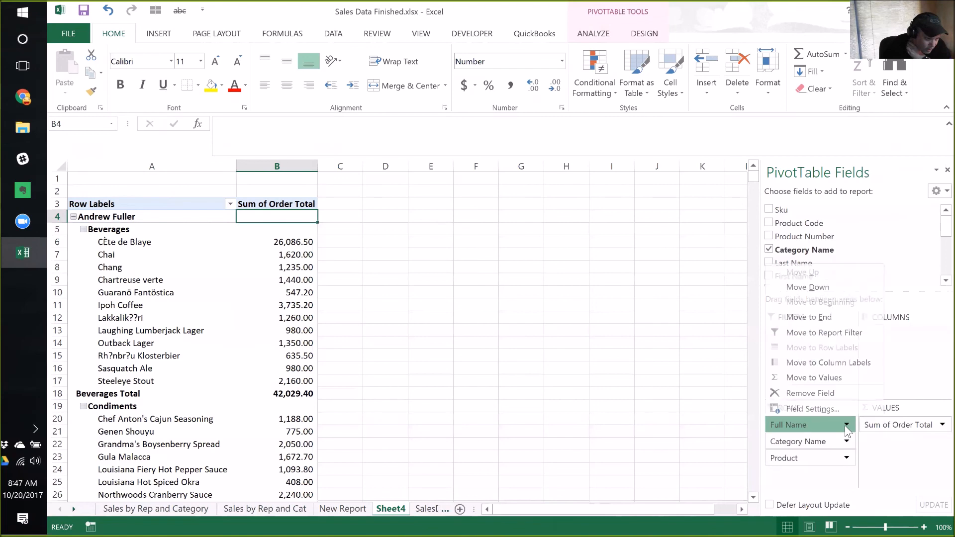
click(808, 409)
click(544, 146)
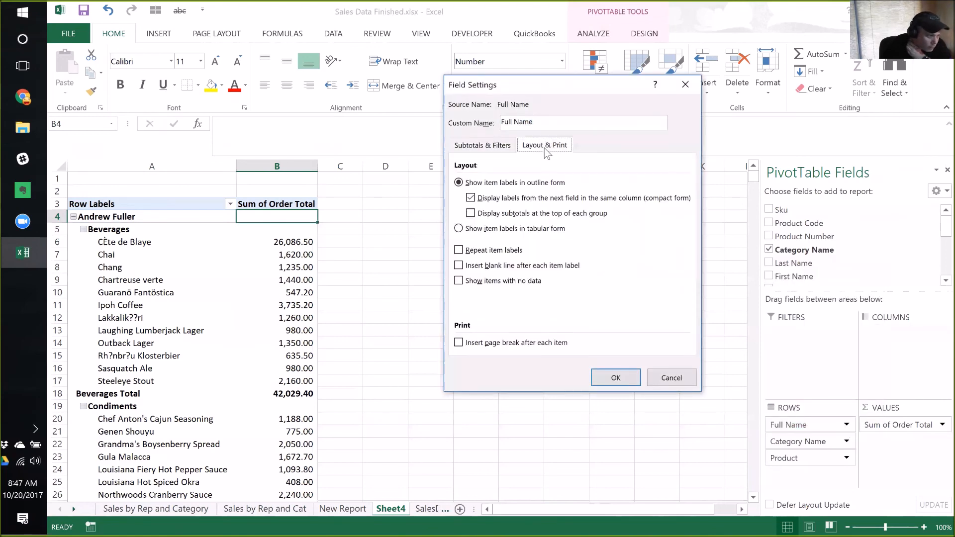
click(467, 229)
click(616, 379)
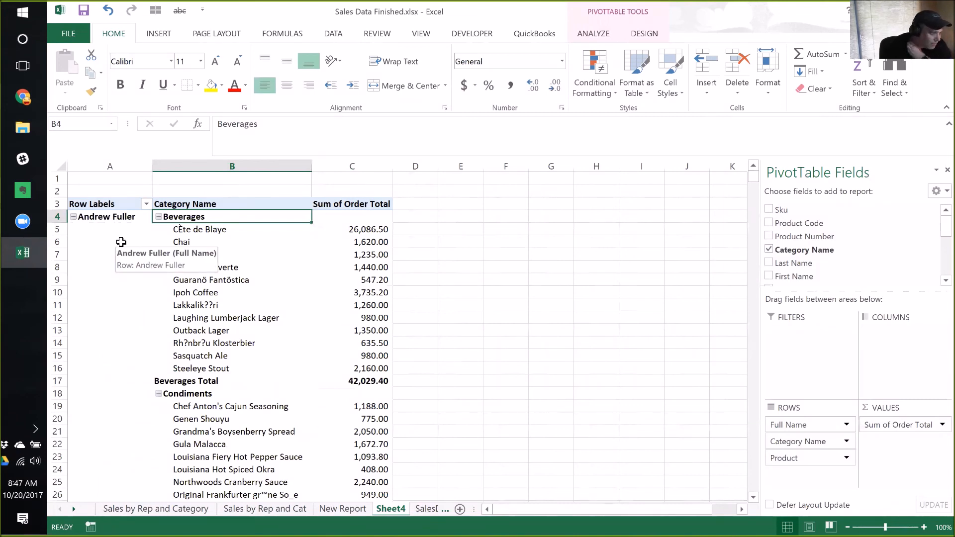
Set the Category Name row field's subtotals to None and show its item labels in tabular form
click(843, 441)
click(825, 428)
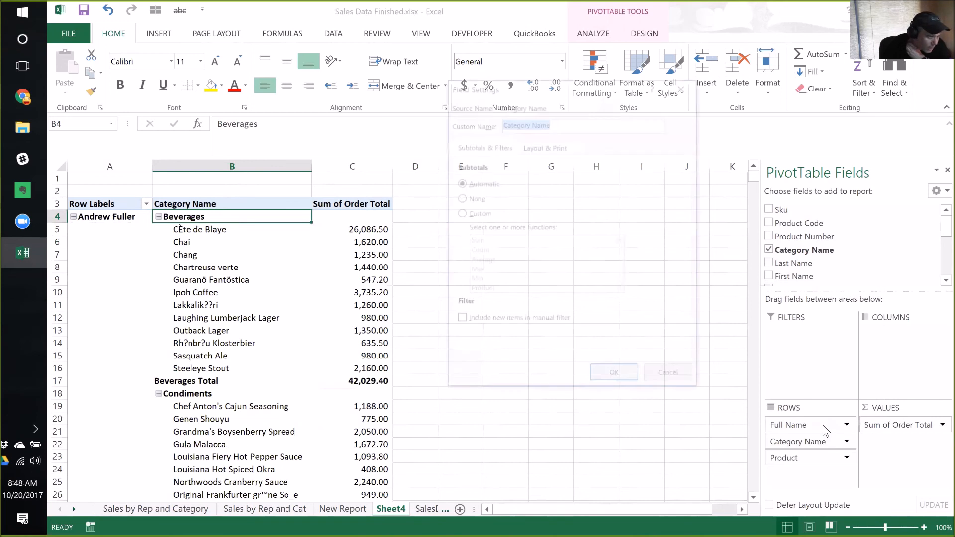
click(475, 197)
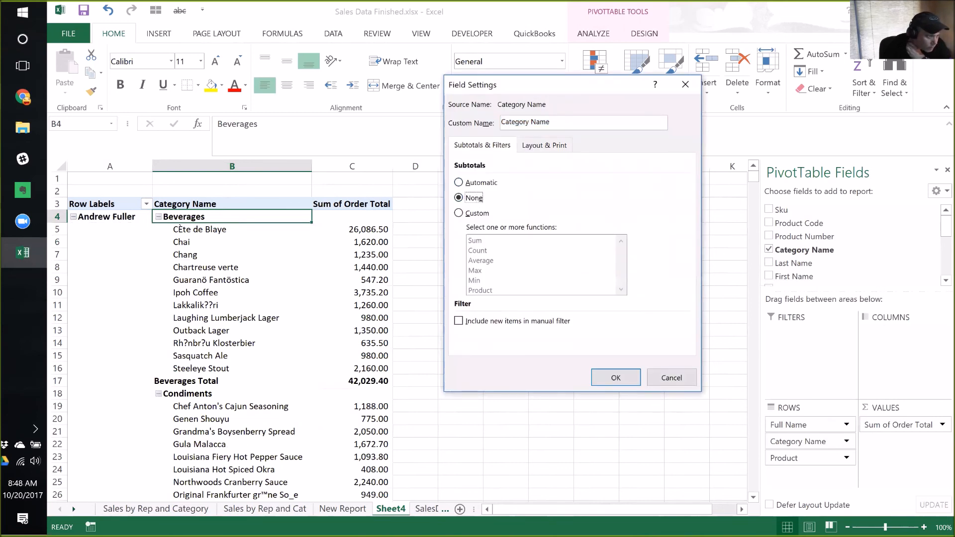
click(544, 145)
click(459, 229)
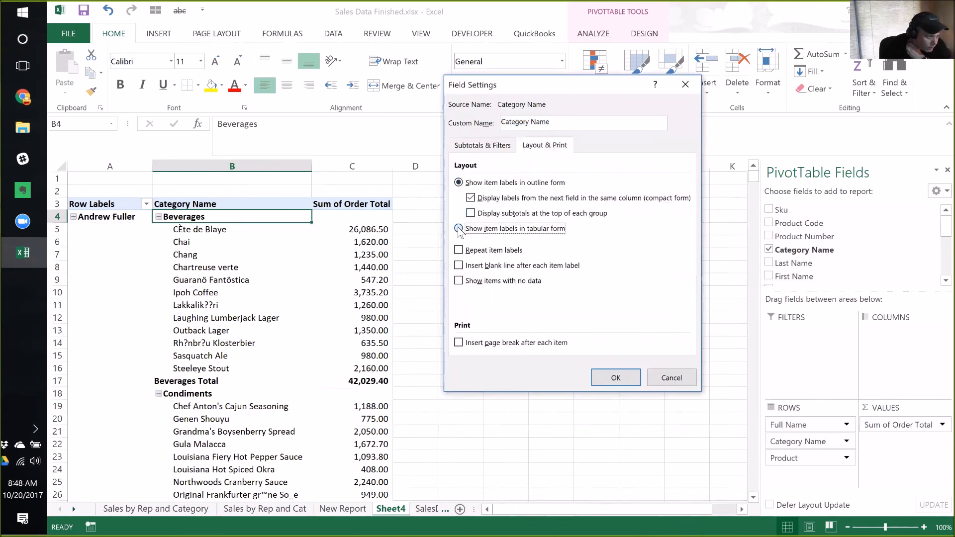
click(612, 376)
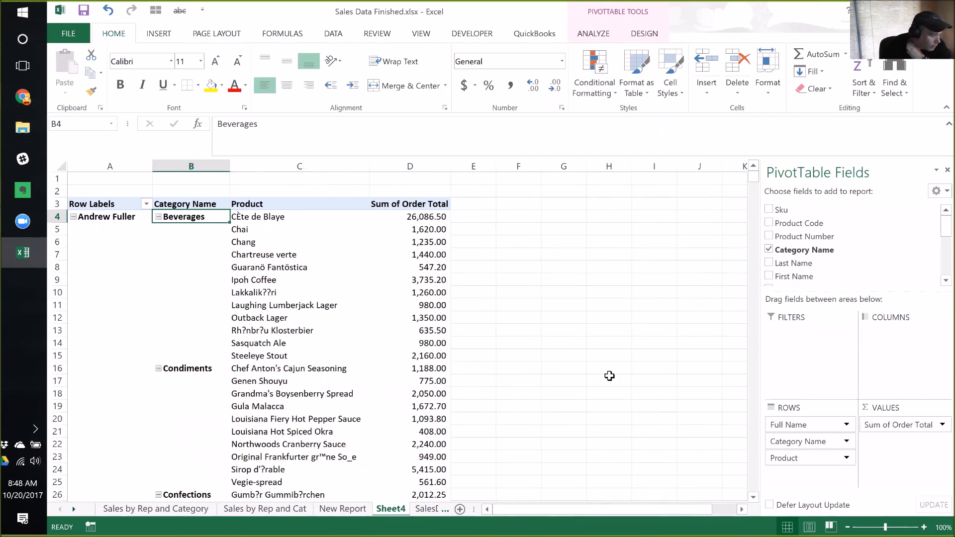
Examine the tabular report's category, product and order total columns, and return to the start of the sheet
click(533, 218)
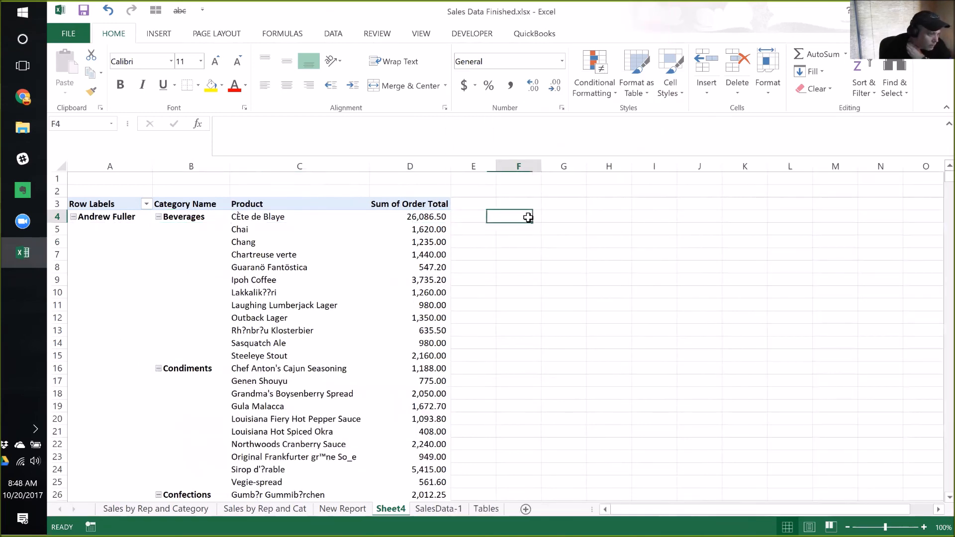
click(440, 218)
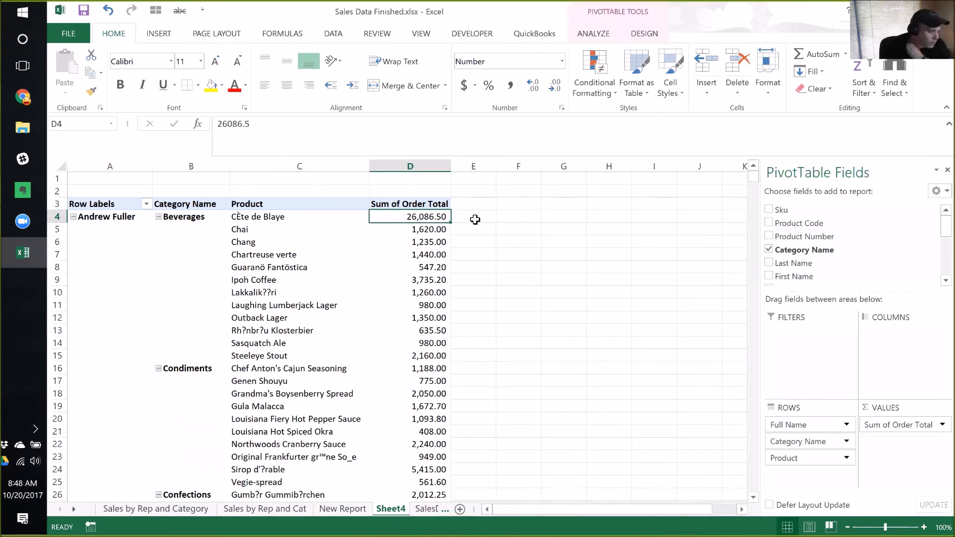
click(474, 219)
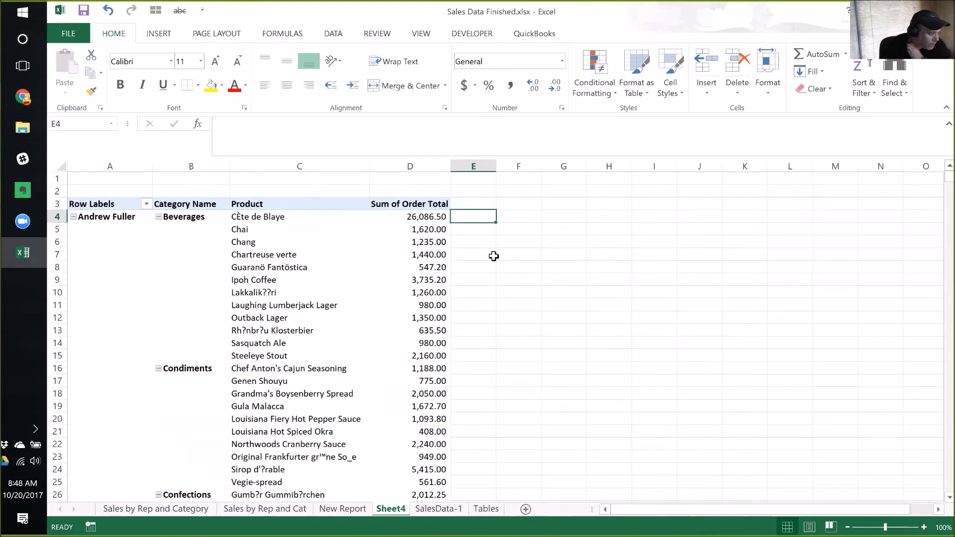
scroll(494, 256, down, 1)
scroll(494, 256, up, 1)
scroll(493, 256, up, 1)
key(Down)
scroll(492, 273, down, 4)
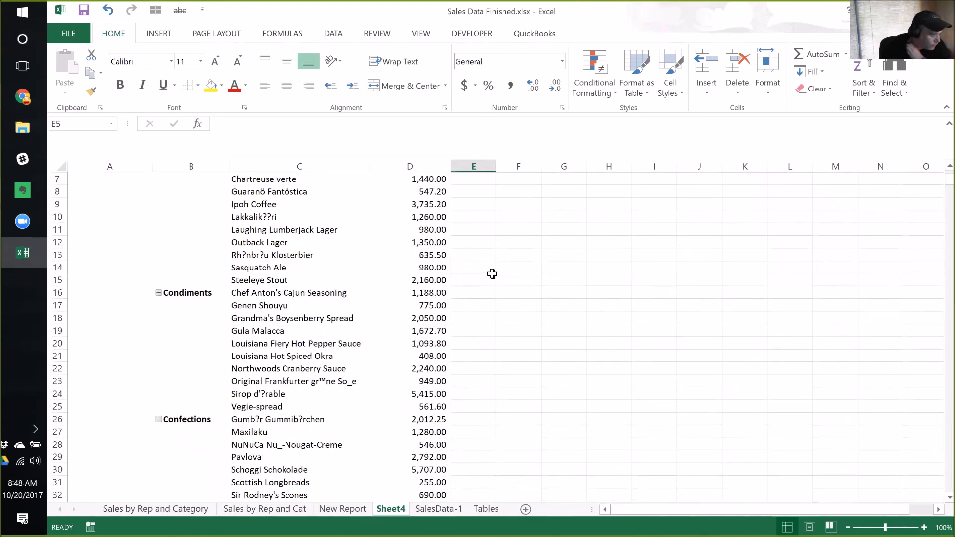
scroll(493, 277, up, 4)
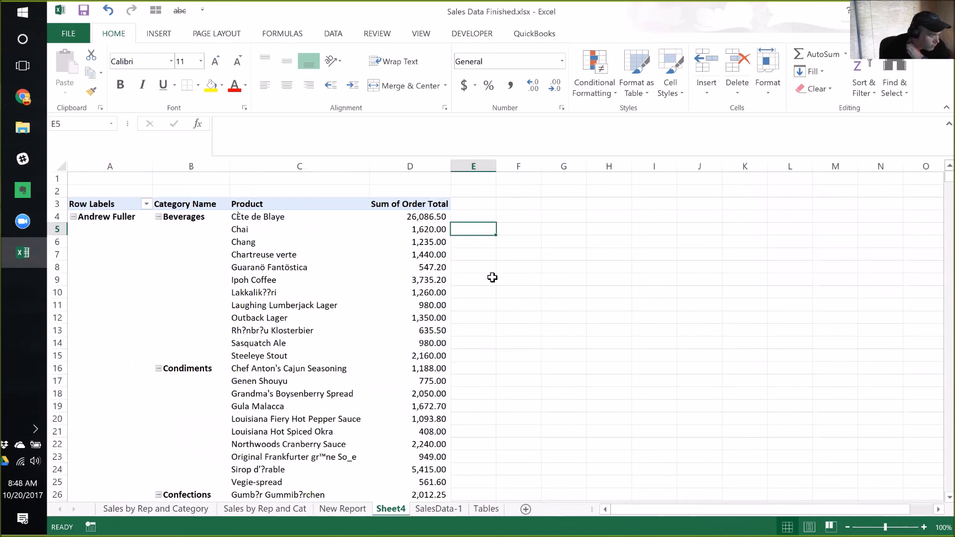
Move Category Name above Full Name in the row fields, and remove Full Name from the report
click(412, 216)
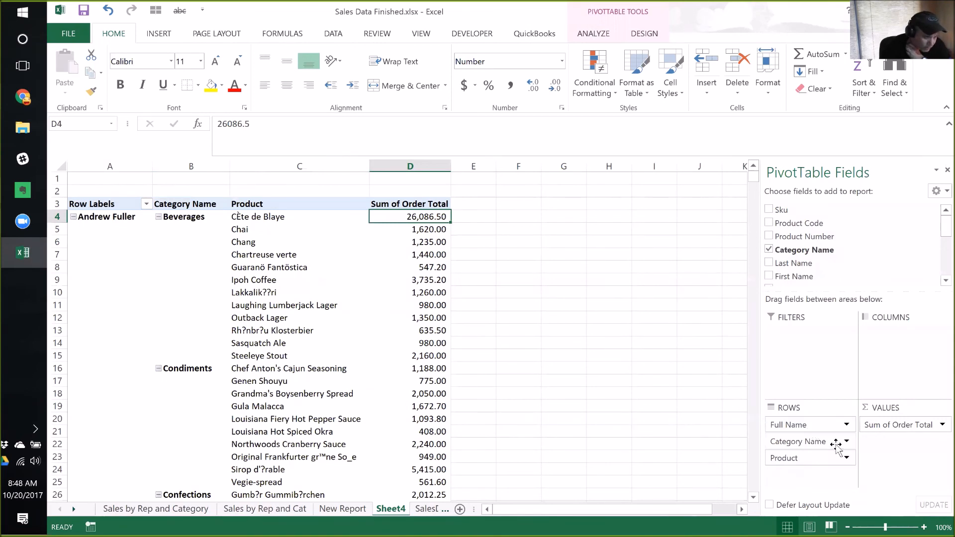
drag(835, 444, 823, 423)
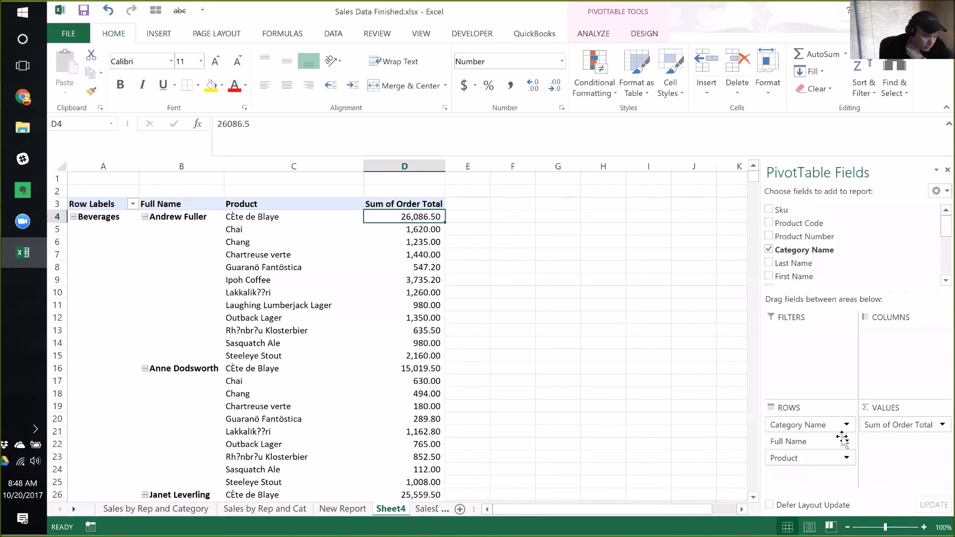
scroll(938, 232, down, 1)
scroll(938, 233, down, 2)
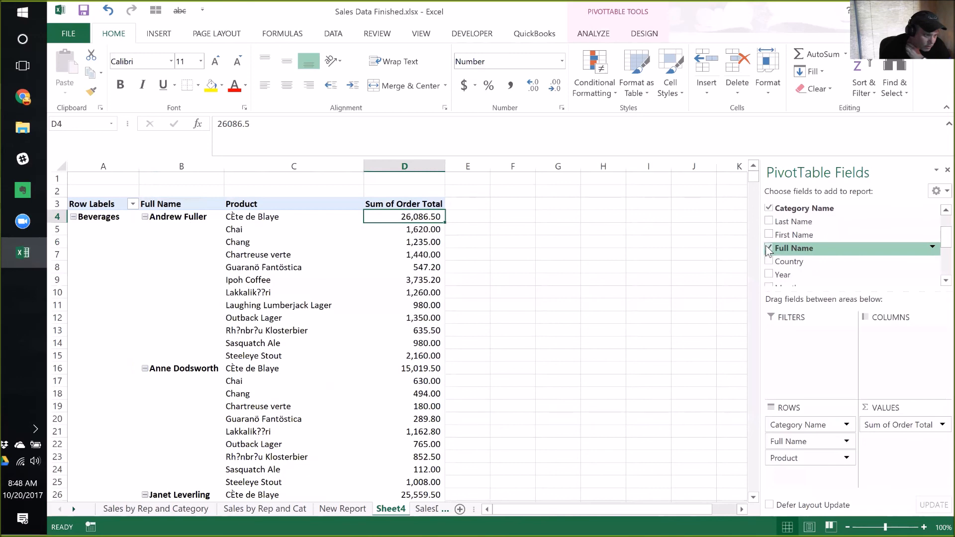
click(768, 248)
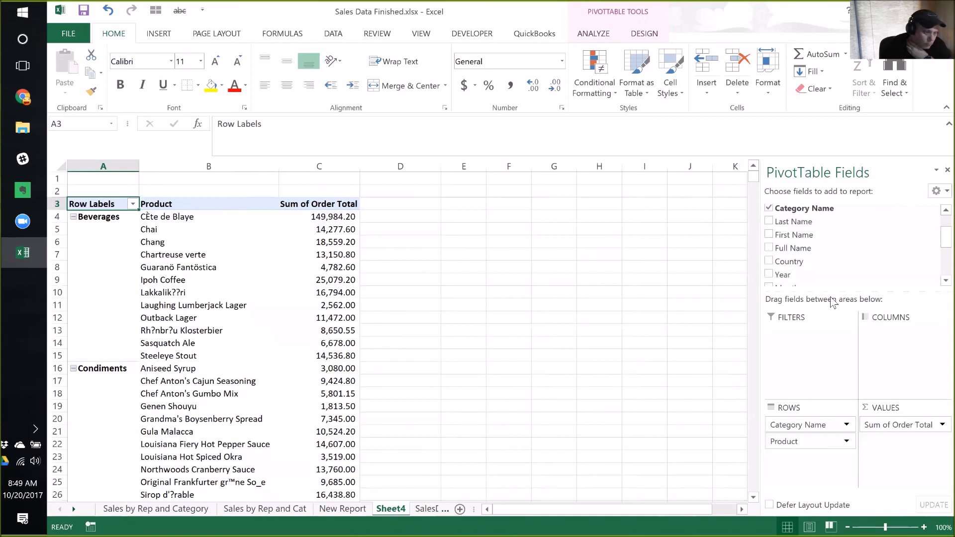
Enlarge the pivot table's field list slightly and look through the available fields
drag(830, 293, 831, 299)
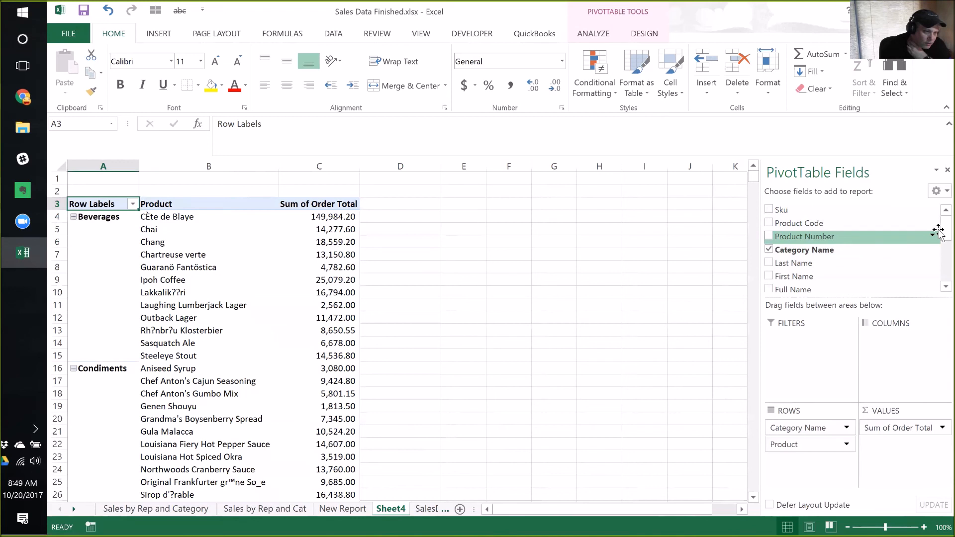
scroll(938, 252, down, 2)
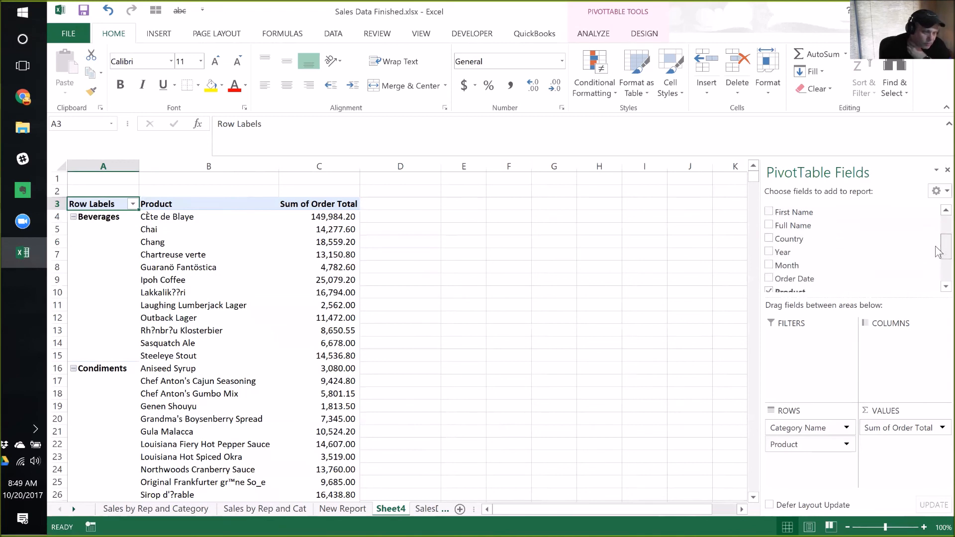
scroll(938, 252, up, 1)
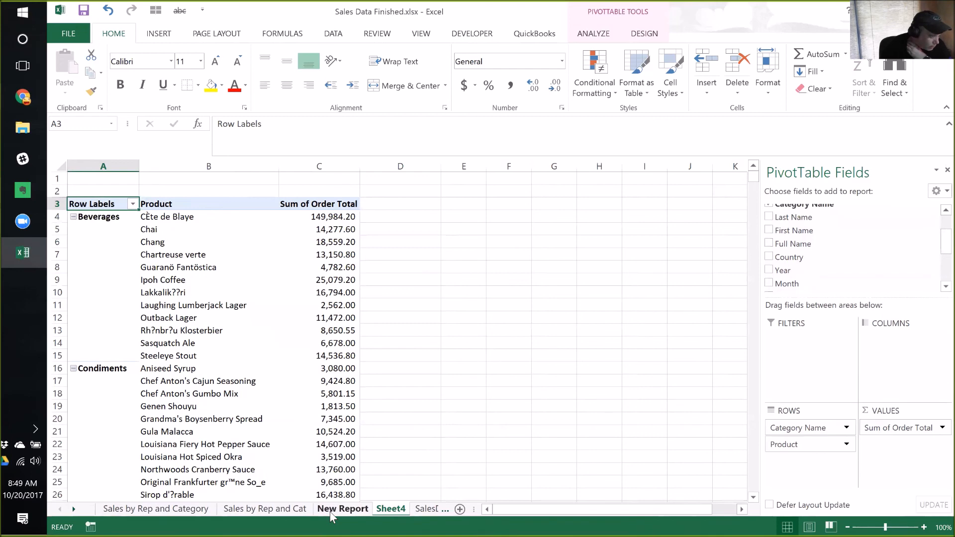
Create a new pivot table on a new worksheet from the SalesData-1 range $A$1:$P$2156
click(348, 508)
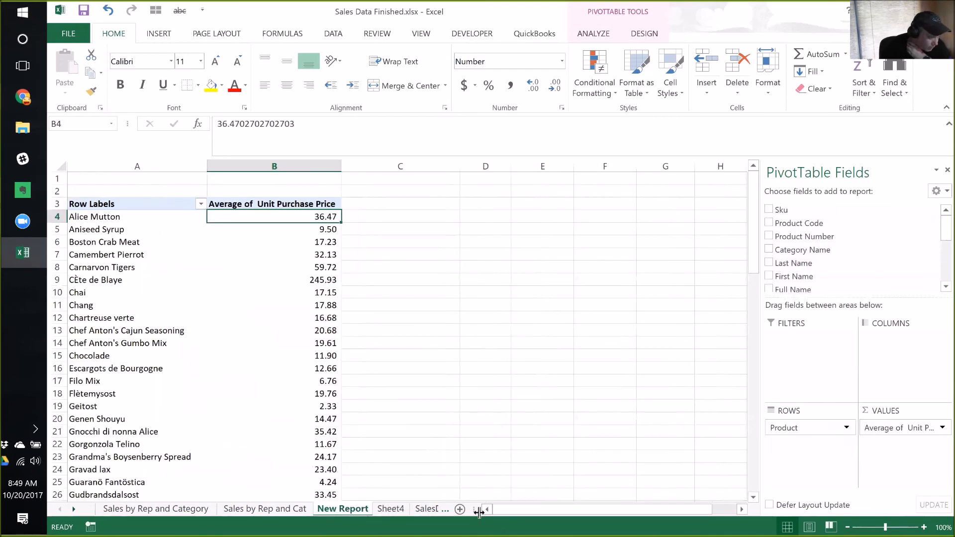
drag(473, 508, 569, 510)
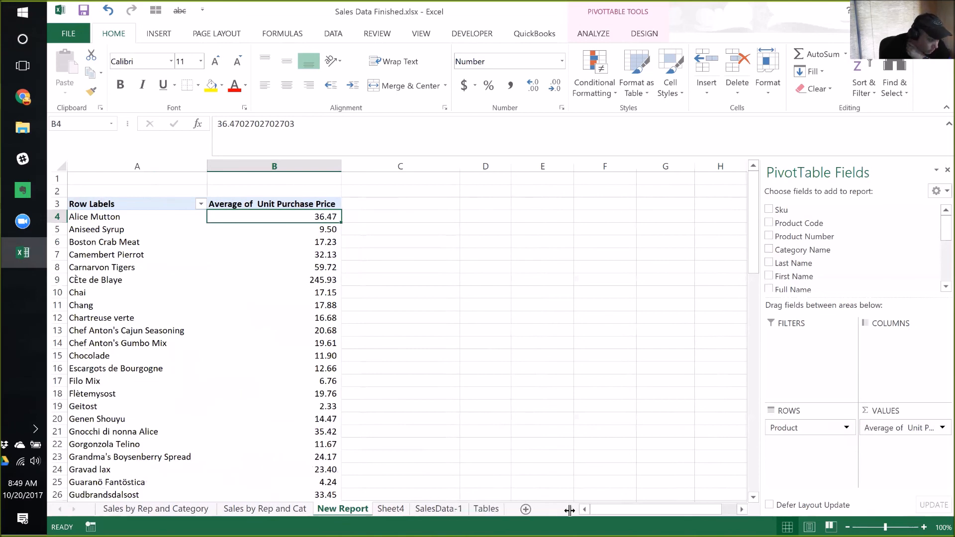
click(429, 509)
click(158, 35)
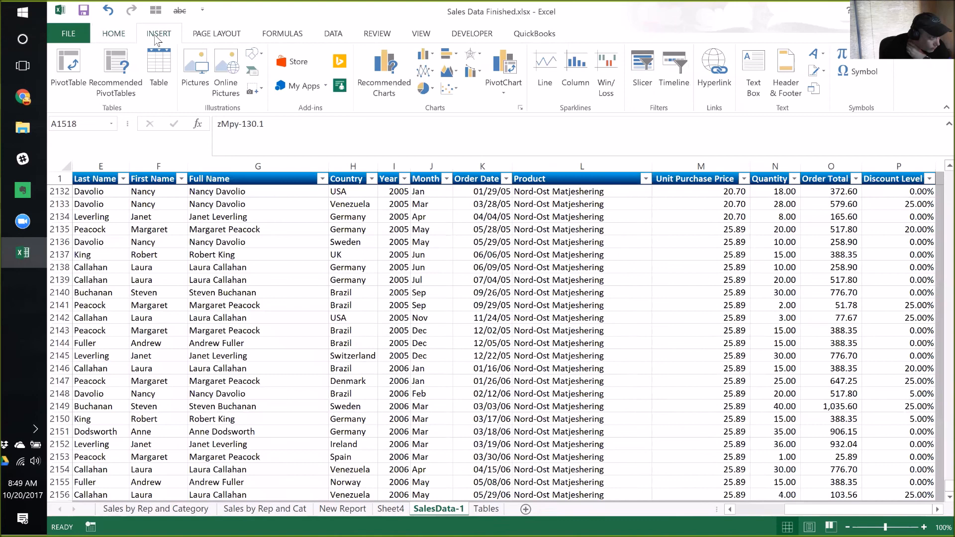
click(69, 69)
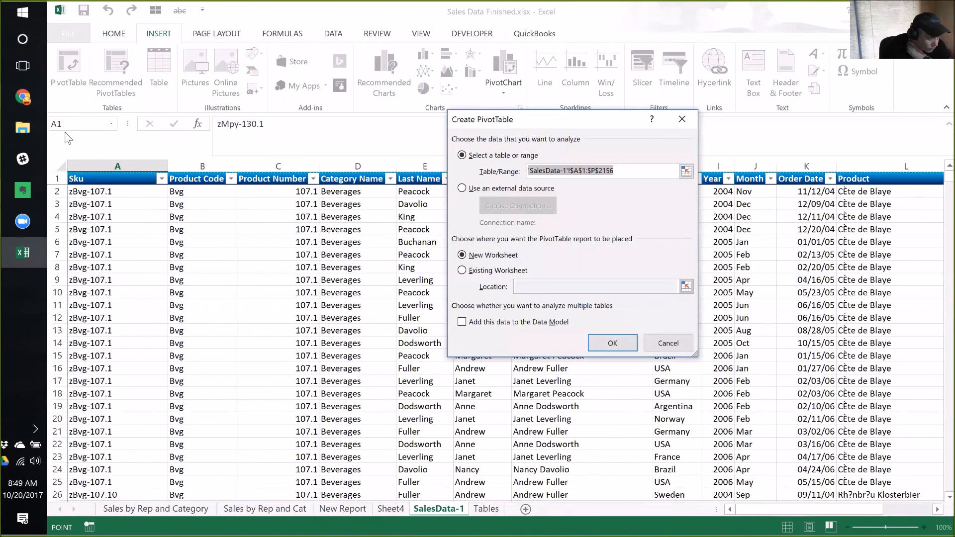
click(612, 344)
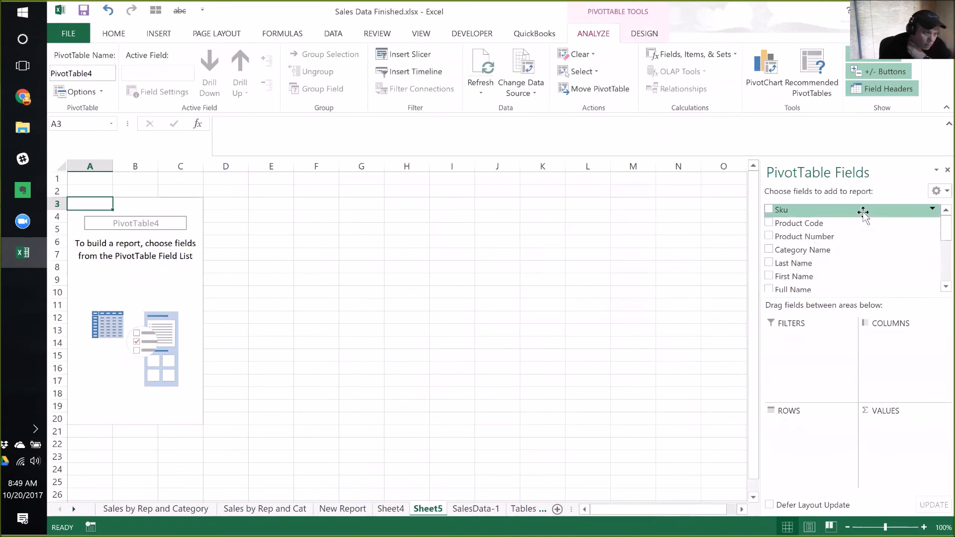
Add Order Total as a summed value, formatted as Number with a thousands separator and red negatives in parentheses
scroll(938, 230, down, 5)
drag(815, 256, 888, 430)
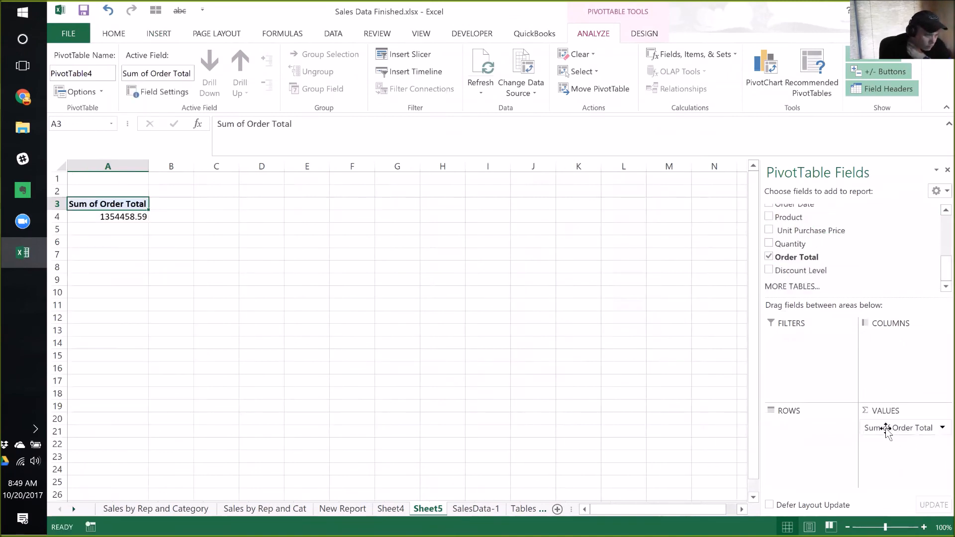
click(891, 429)
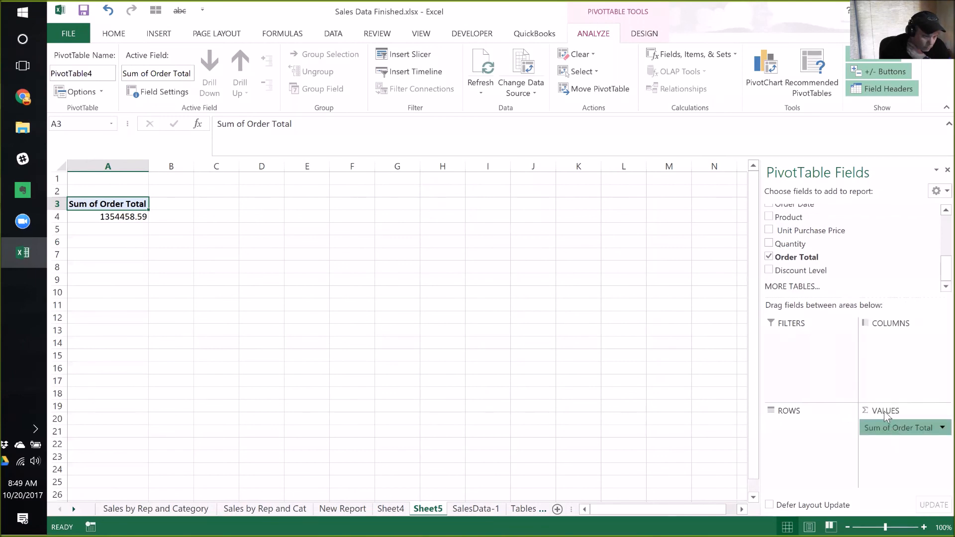
click(892, 411)
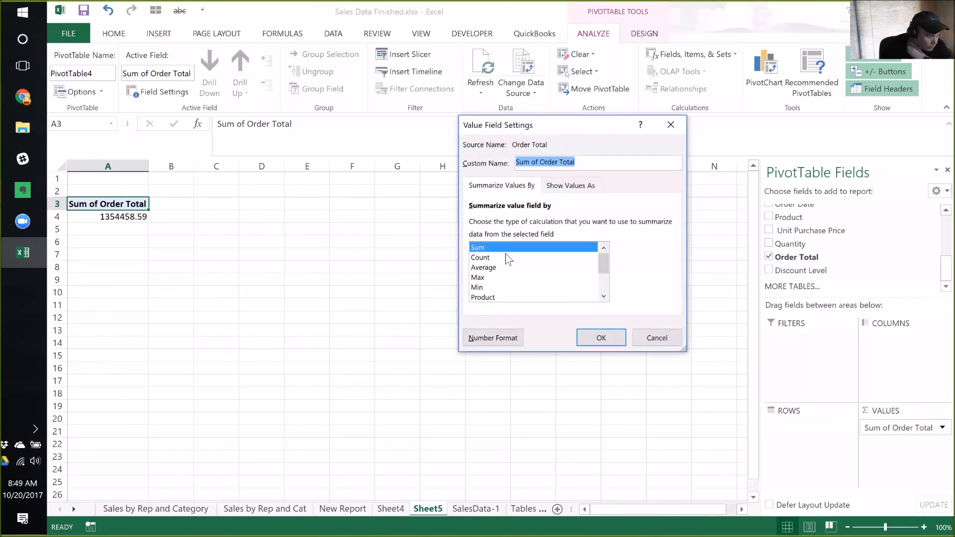
click(493, 338)
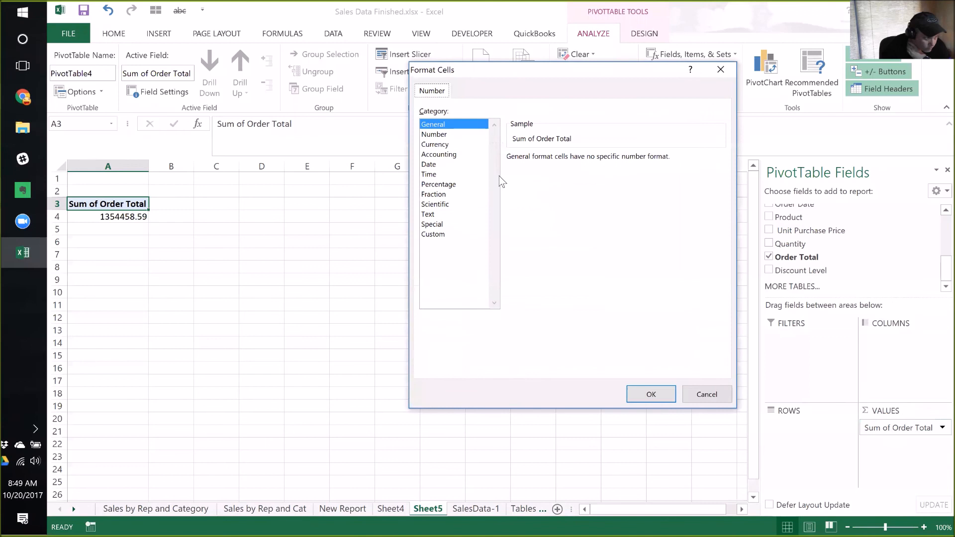
click(470, 135)
click(513, 177)
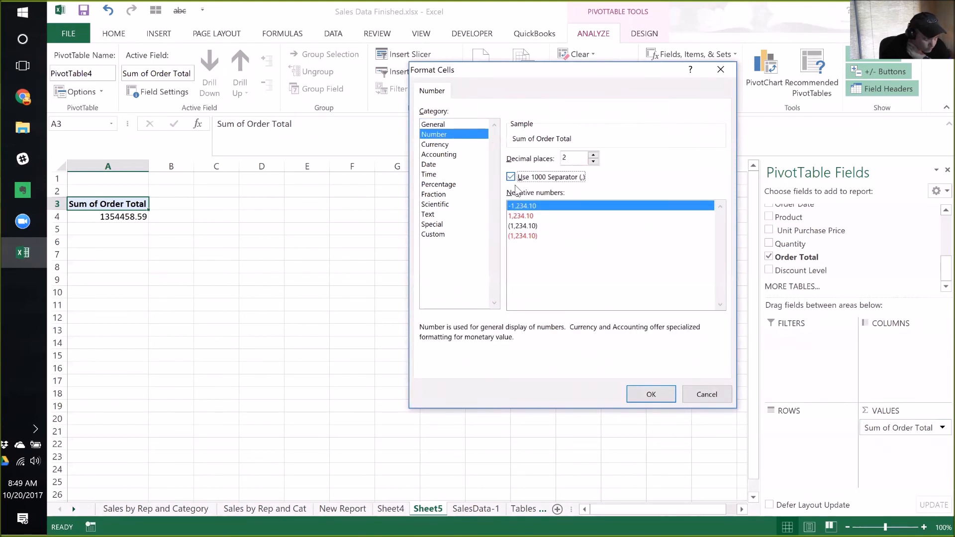
click(523, 236)
click(651, 395)
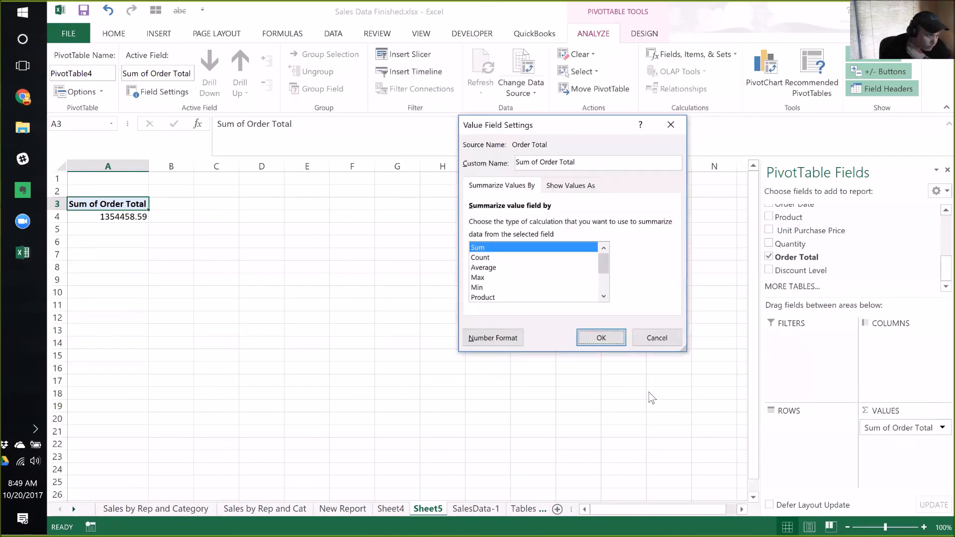
click(595, 338)
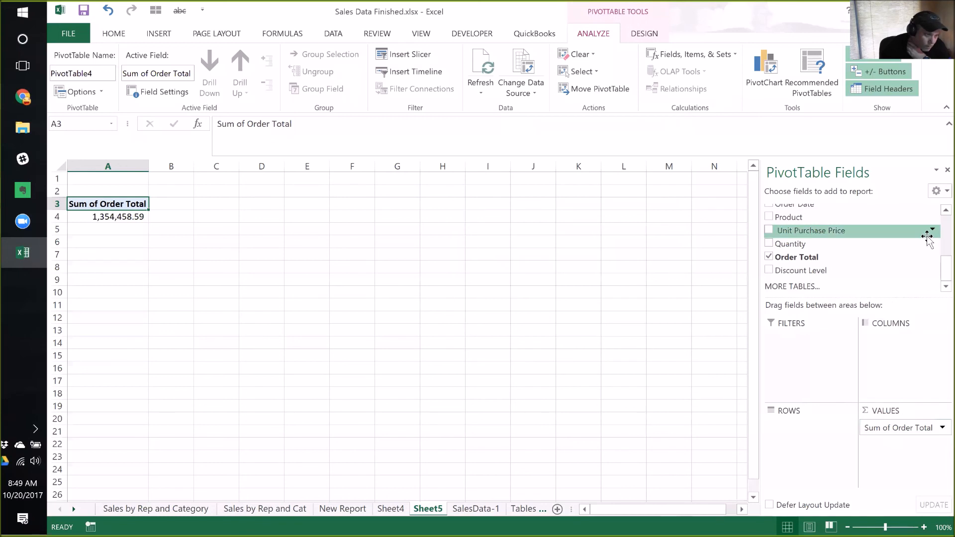
Add Country as the column field and Category Name as the row field of the order total pivot table
drag(939, 269, 925, 213)
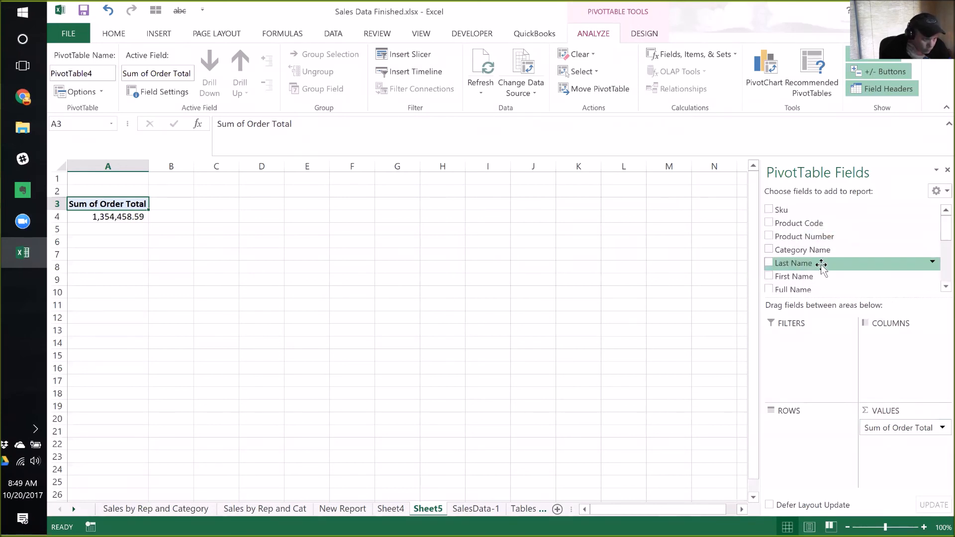
scroll(939, 293, down, 2)
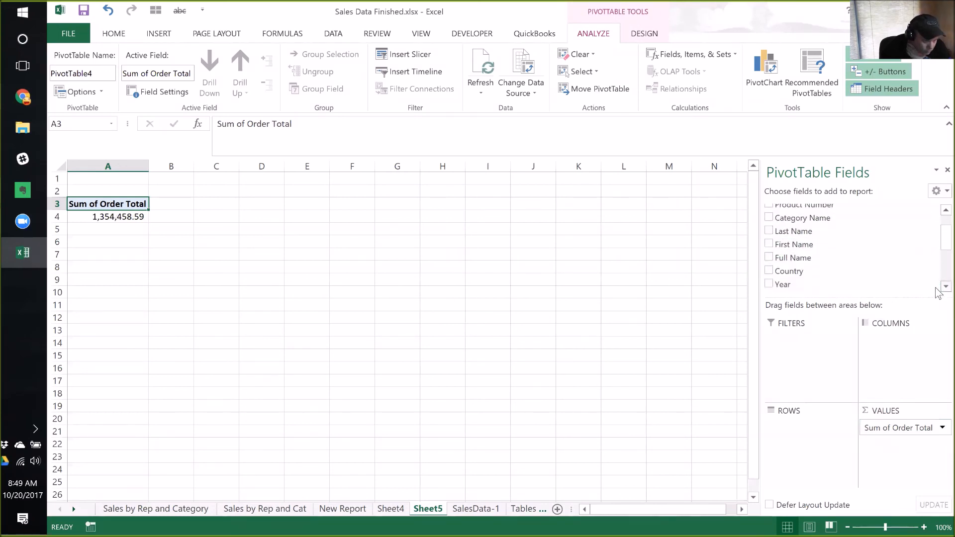
drag(833, 271, 913, 338)
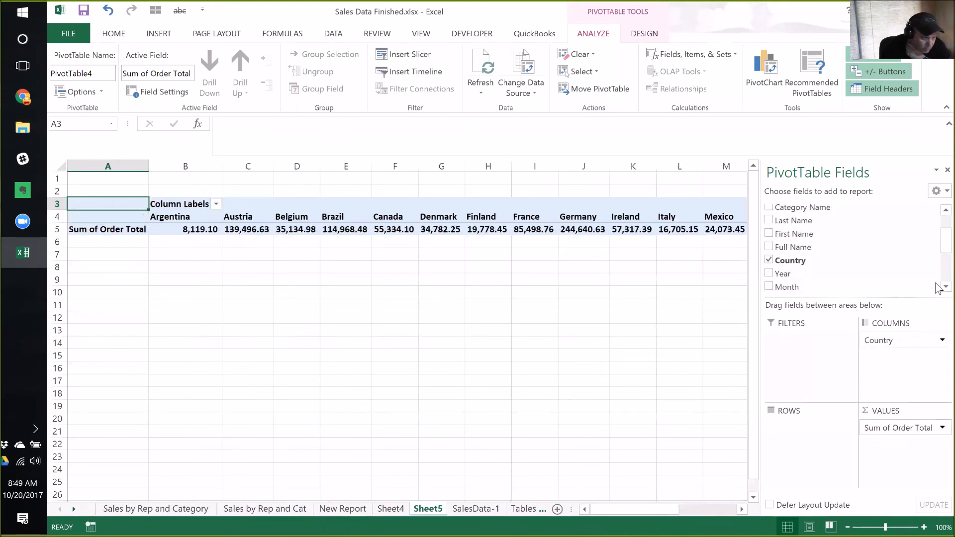
scroll(937, 247, up, 3)
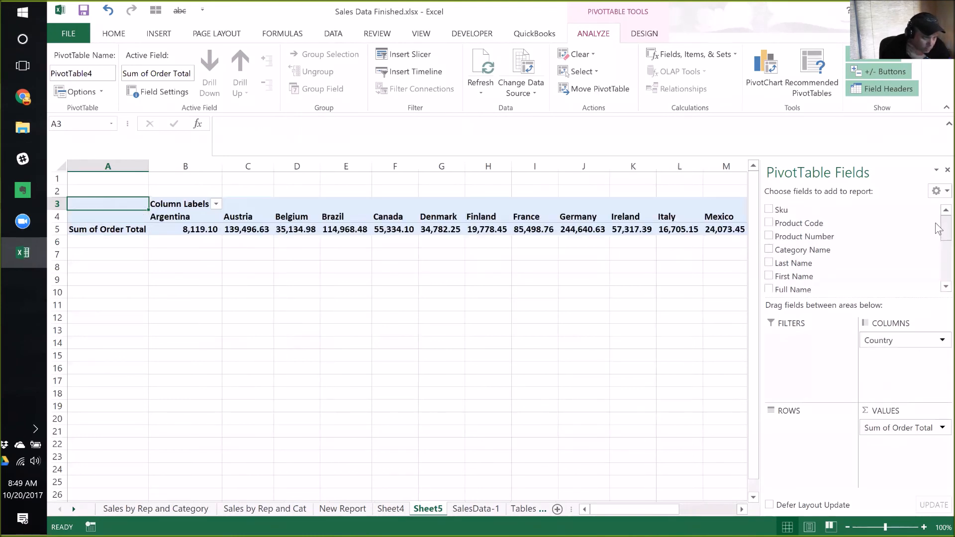
drag(833, 249, 809, 438)
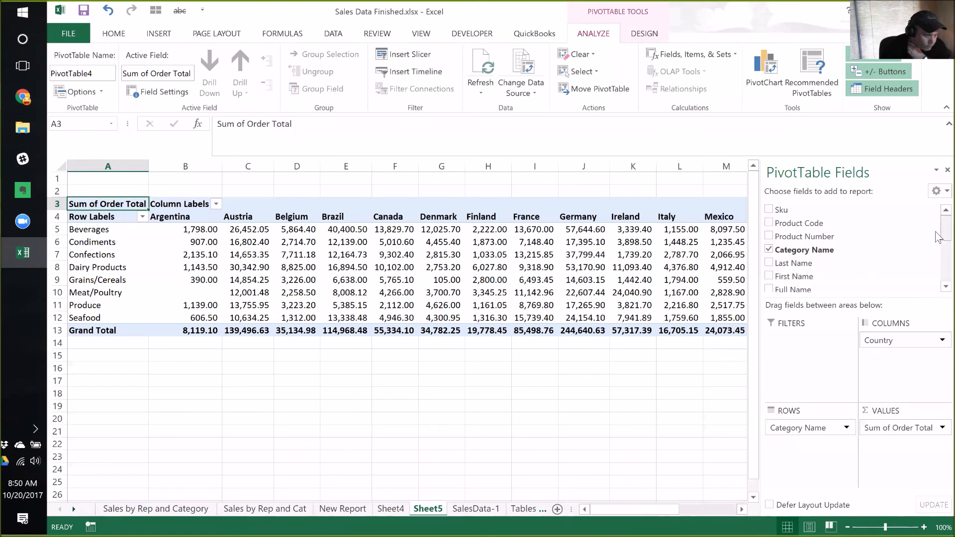
Add Quantity to the pivot table and place it as a summed value above Sum of Order Total
scroll(938, 237, down, 5)
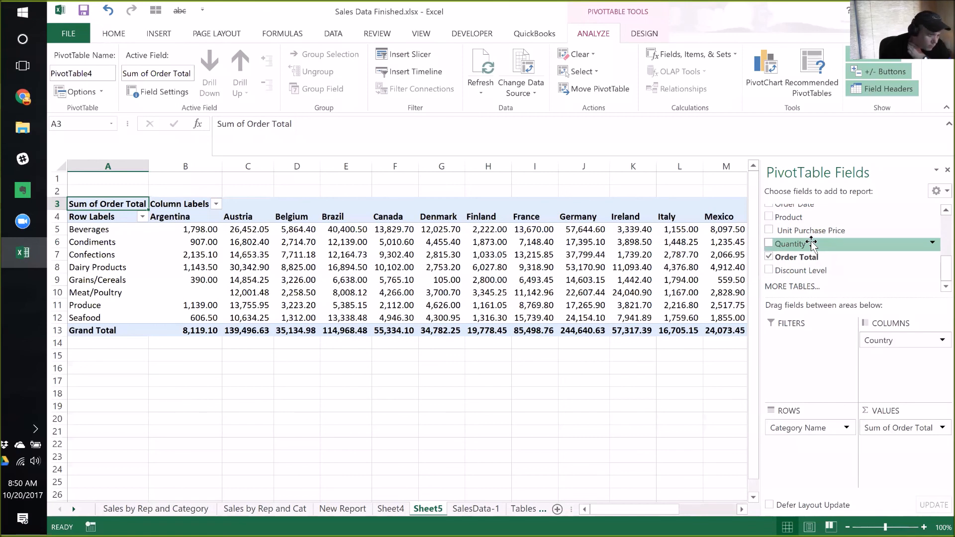
drag(811, 243, 837, 454)
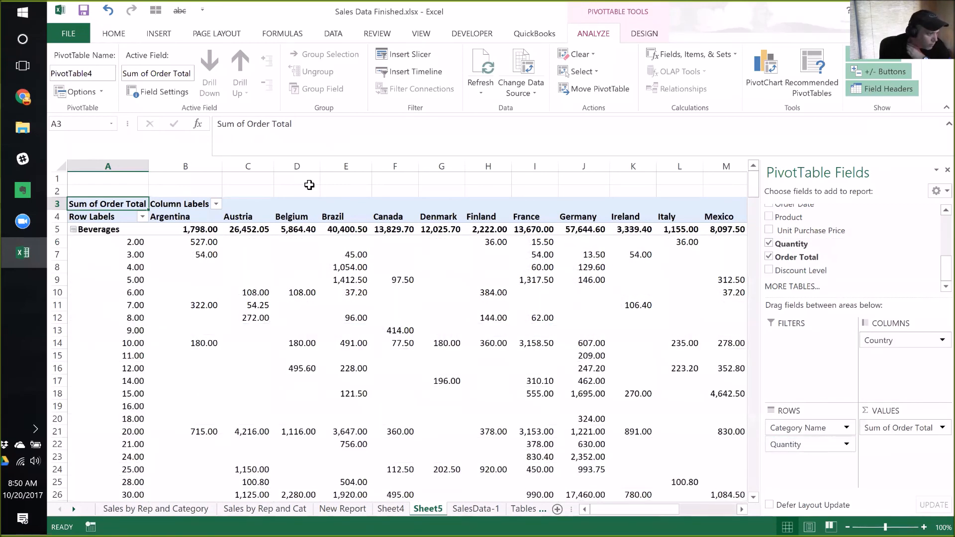
drag(825, 442, 910, 429)
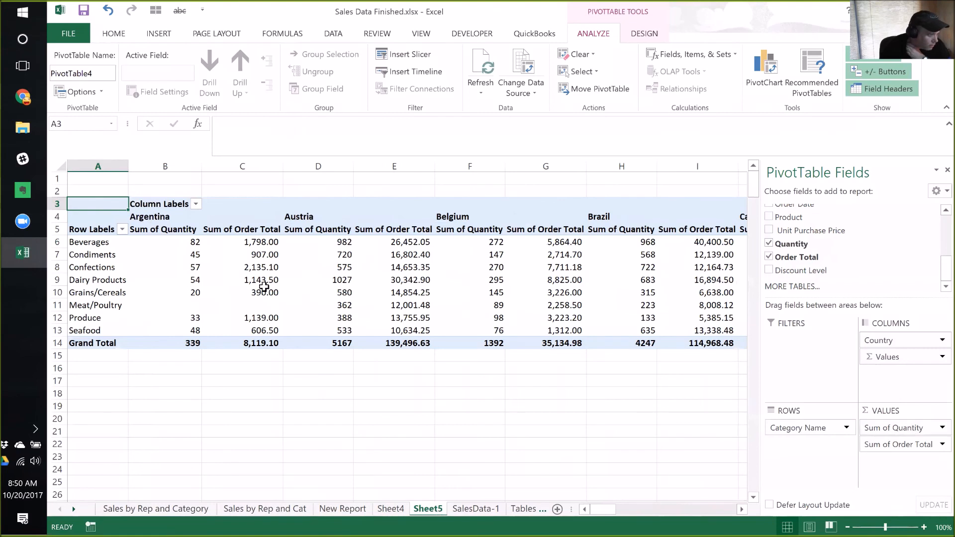
Examine the quantity and order total figures per category under Argentina, including the Beverages, Confections and Seafood rows
click(184, 242)
click(254, 242)
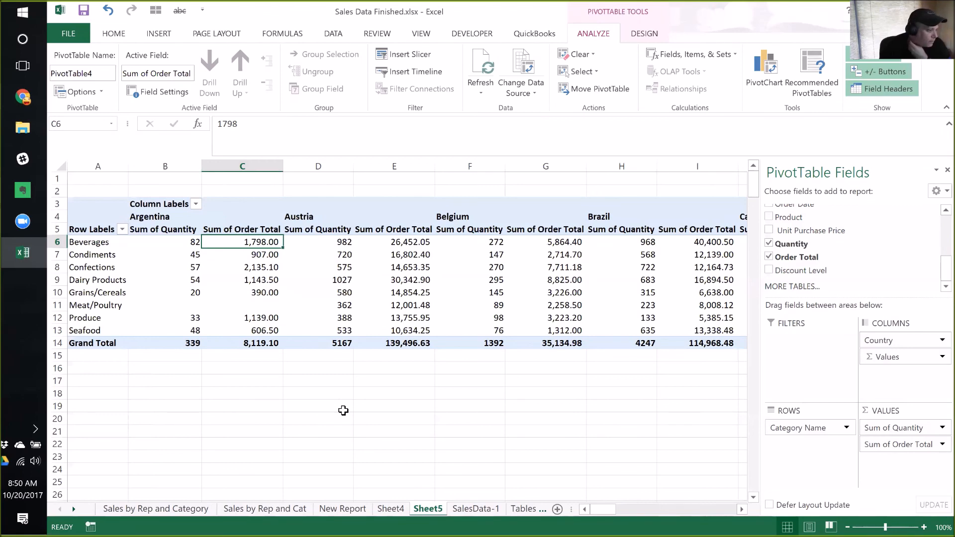
click(179, 358)
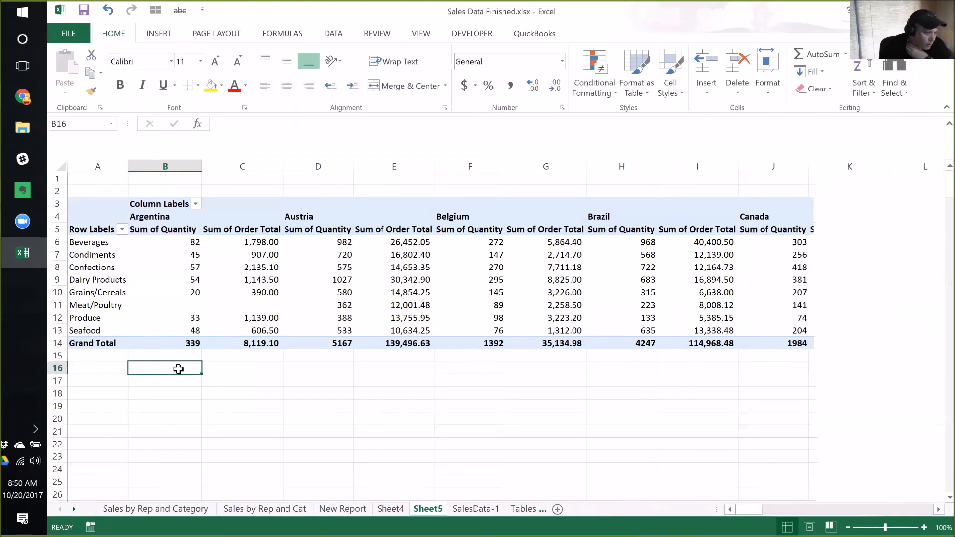
click(254, 328)
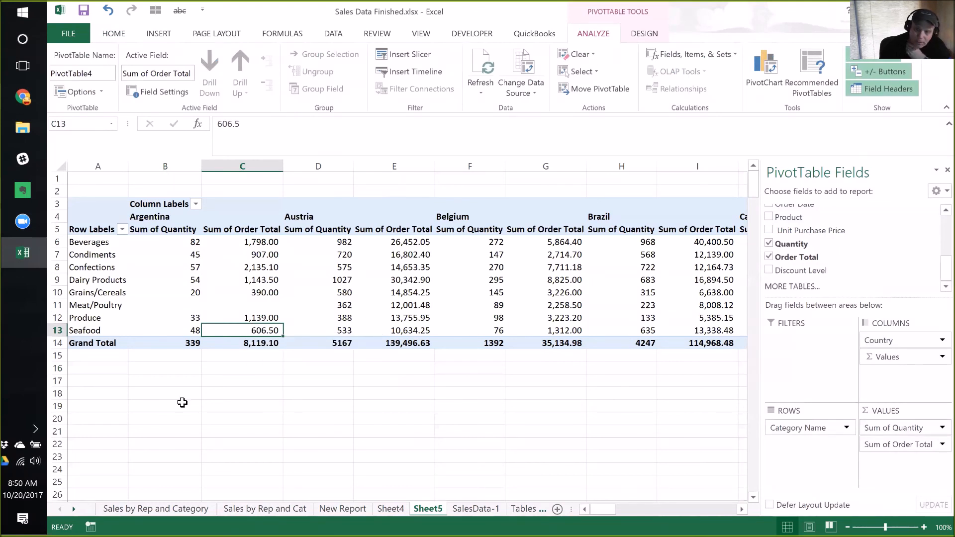
click(23, 221)
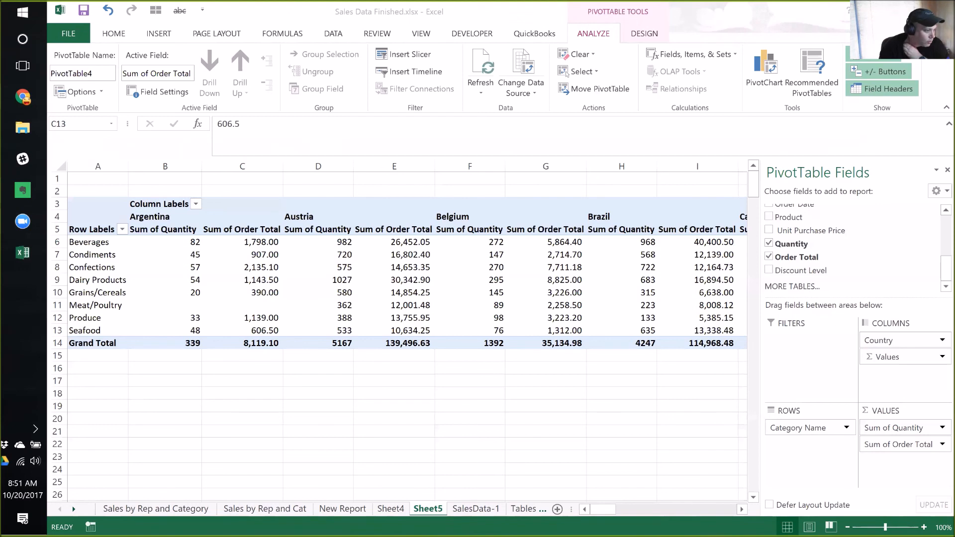
click(81, 269)
click(82, 267)
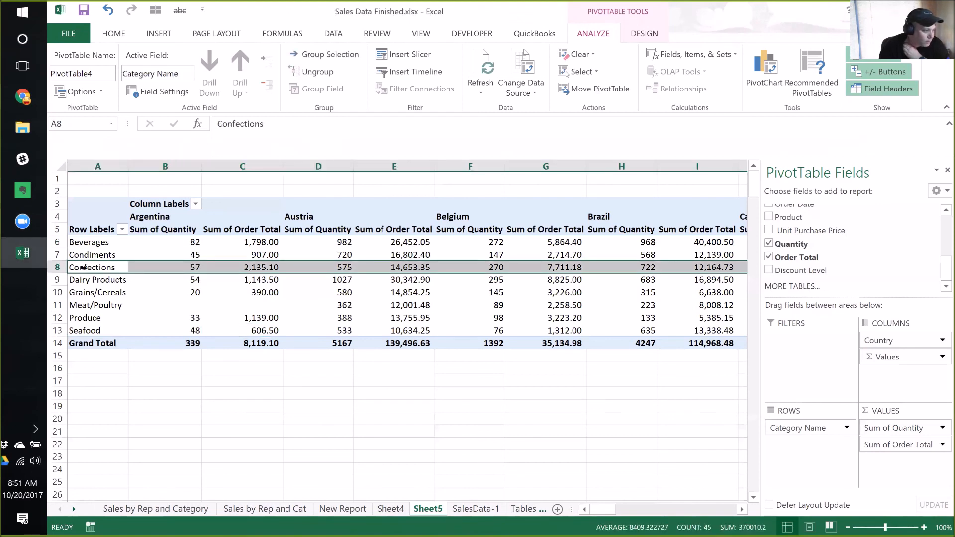
click(257, 267)
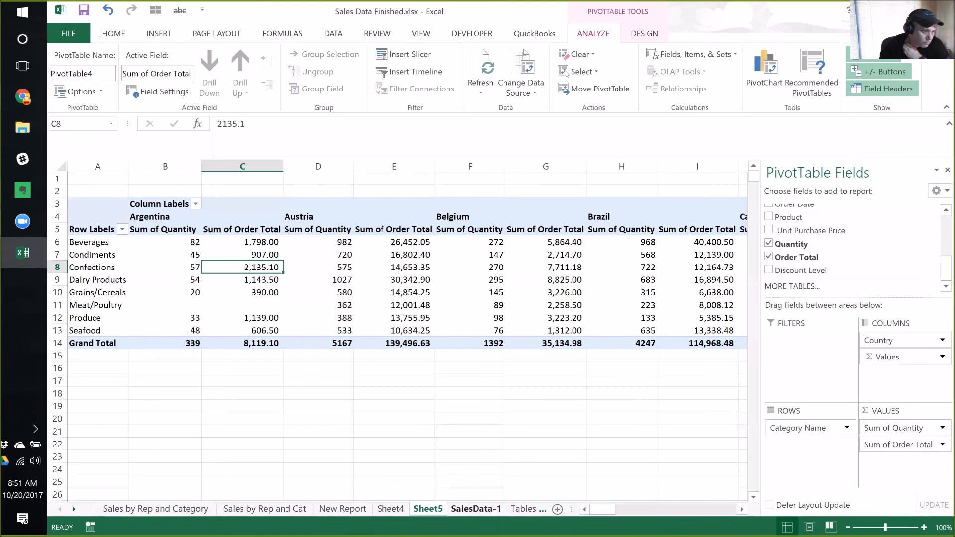
Create another pivot table on a new worksheet from the SalesData-1 sheet's data
key(ctrl+Page_Down)
click(101, 205)
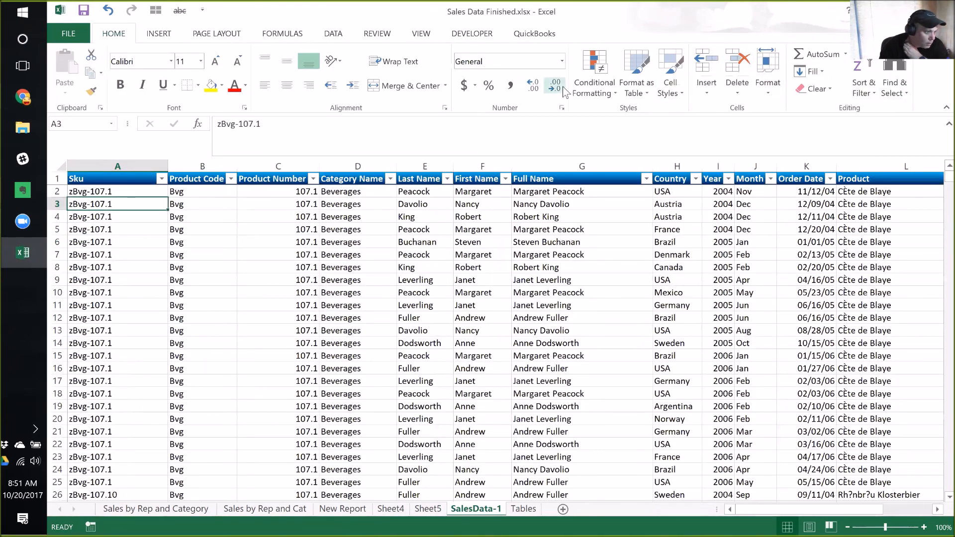
click(154, 34)
click(70, 70)
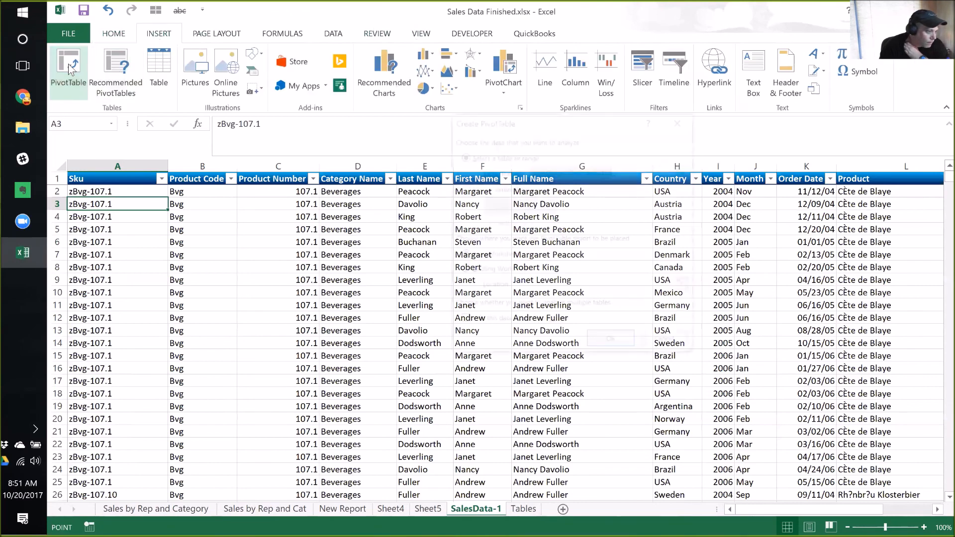
click(615, 341)
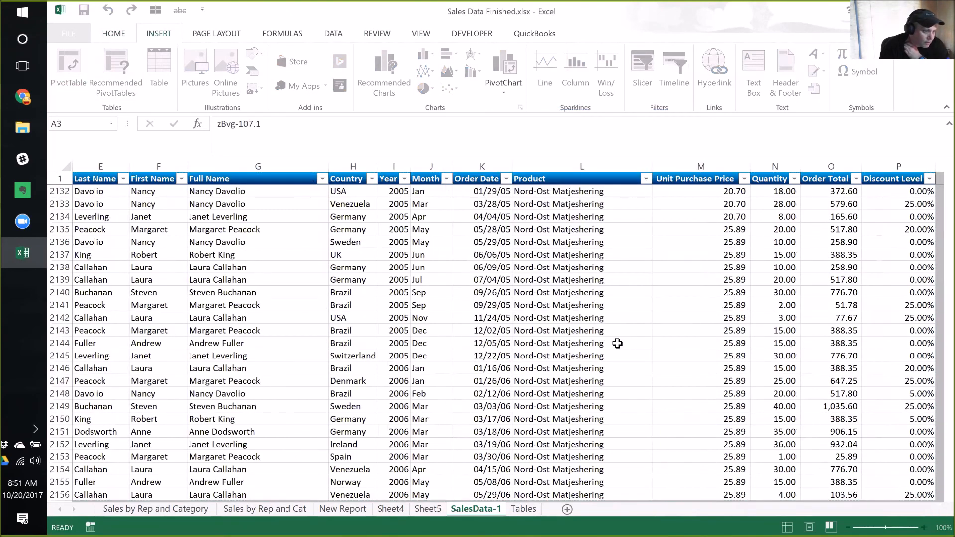
Insert a Clustered Column PivotChart for the empty pivot table and move it further away from the table, up and to the right
click(767, 64)
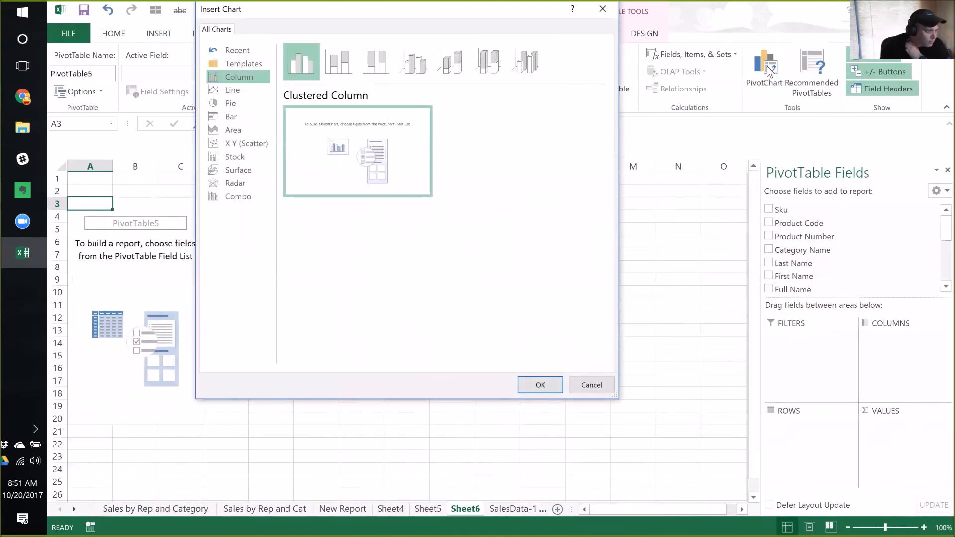
mouse_move(321, 159)
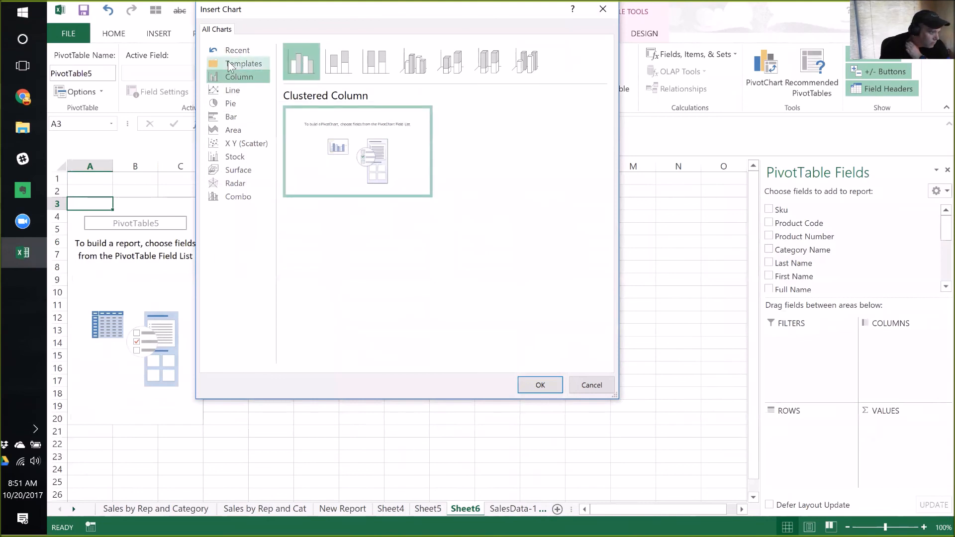
mouse_move(343, 147)
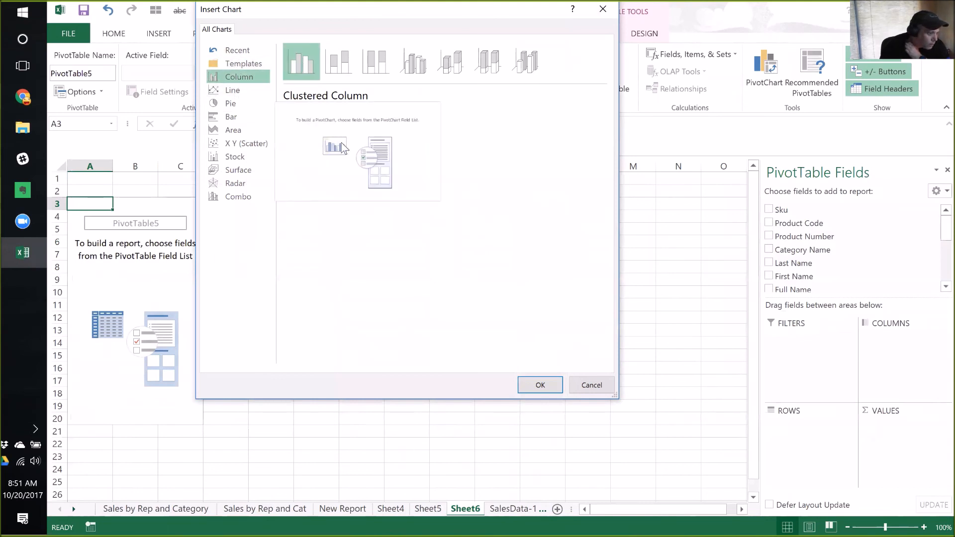
click(535, 385)
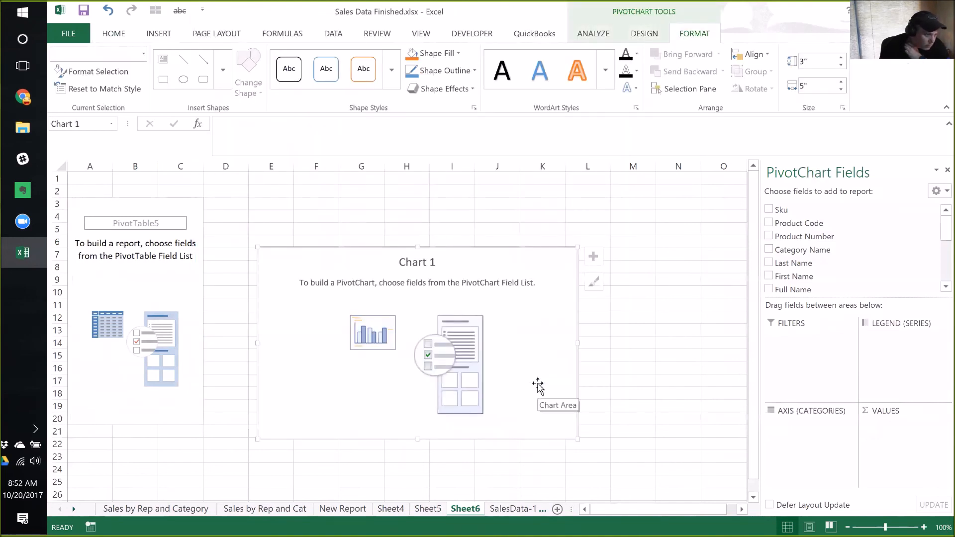
drag(469, 264, 579, 219)
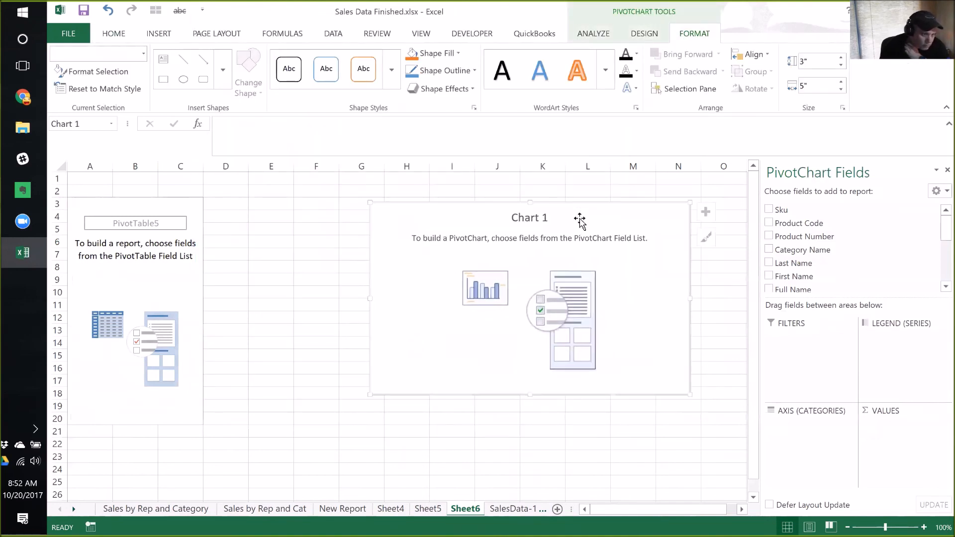
Add Order Total as the chart's summed value, formatted as Number with a thousands separator and red negatives in parentheses
drag(937, 227, 892, 431)
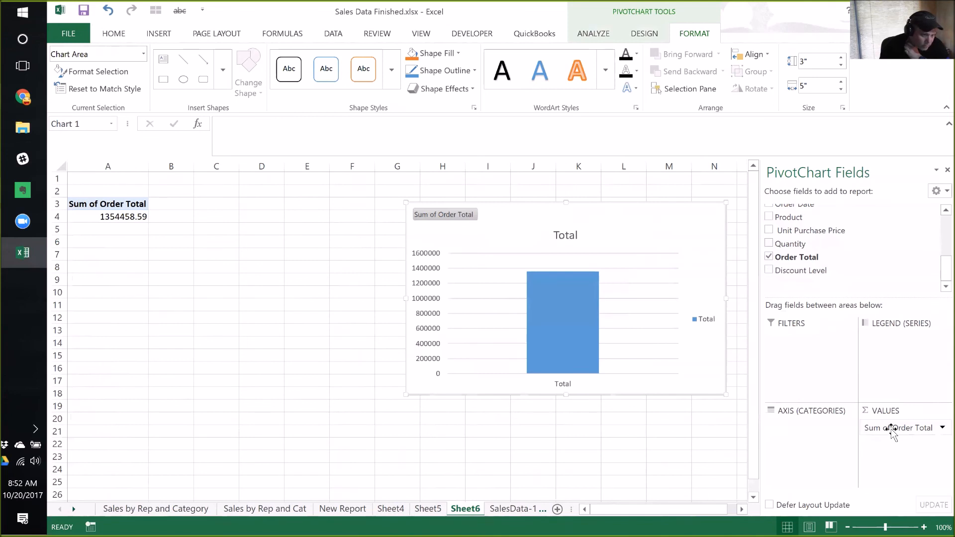
click(891, 429)
click(828, 407)
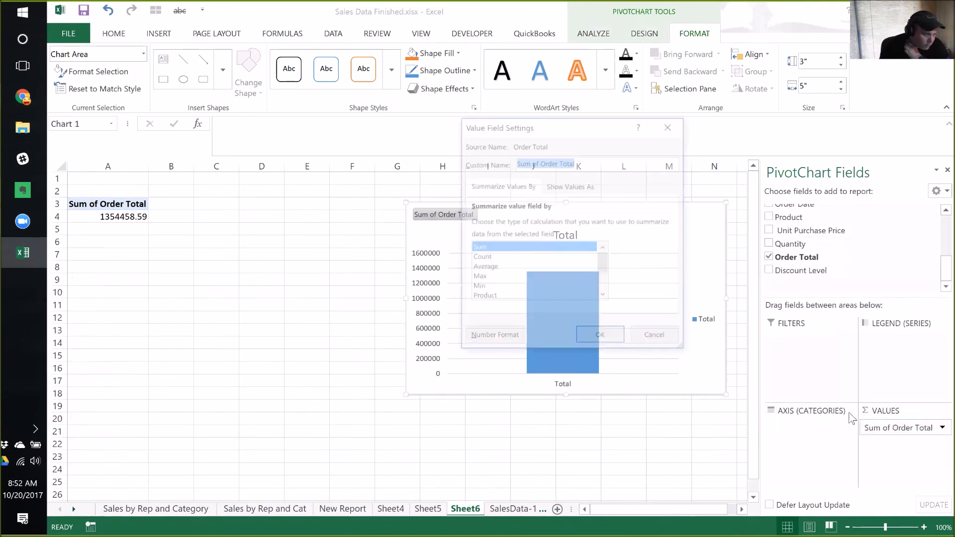
click(489, 334)
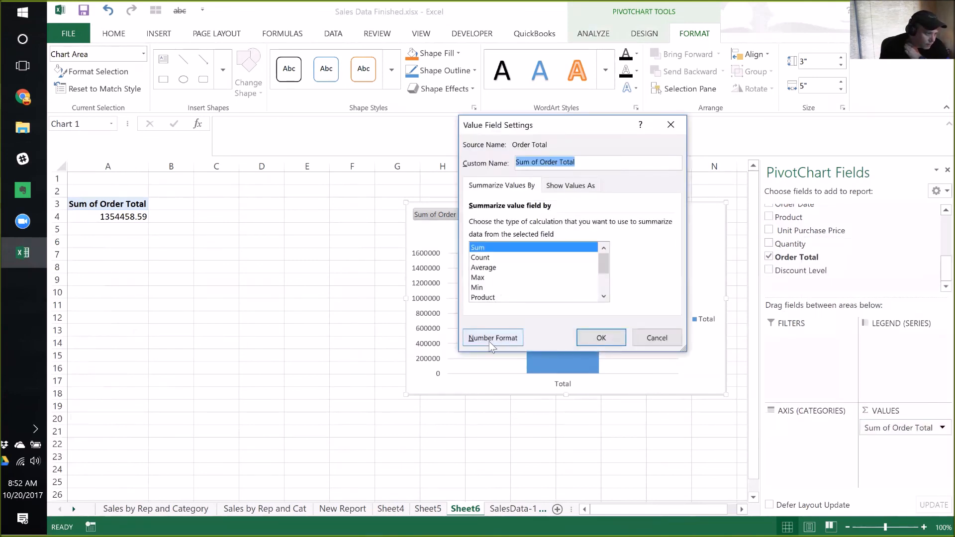
click(434, 134)
click(527, 178)
click(527, 236)
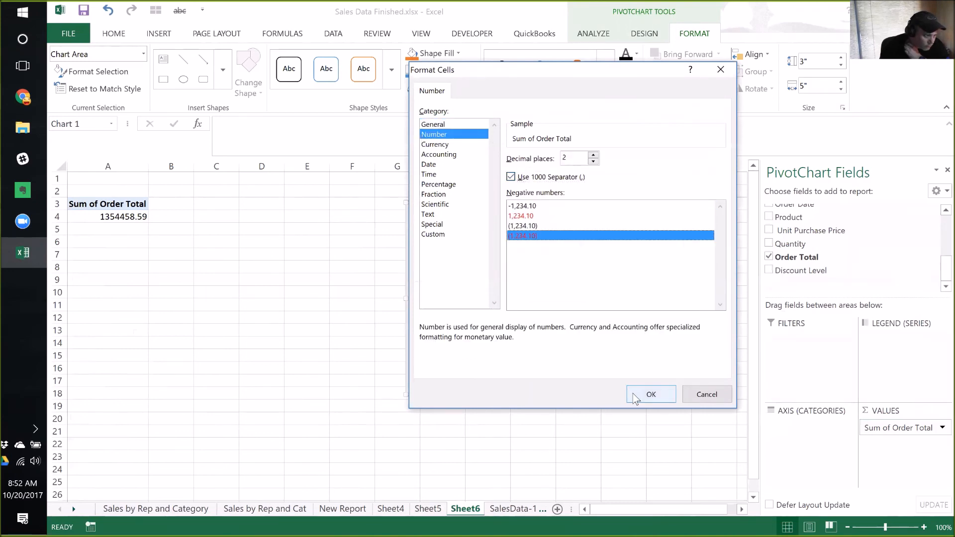
click(641, 396)
click(602, 341)
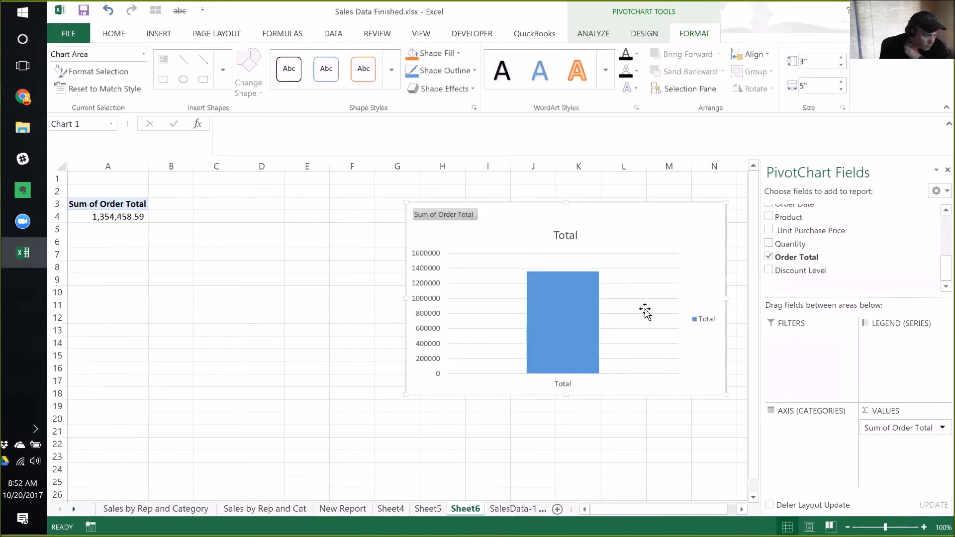
Add Month as the legend series field of the PivotChart
drag(942, 268, 941, 220)
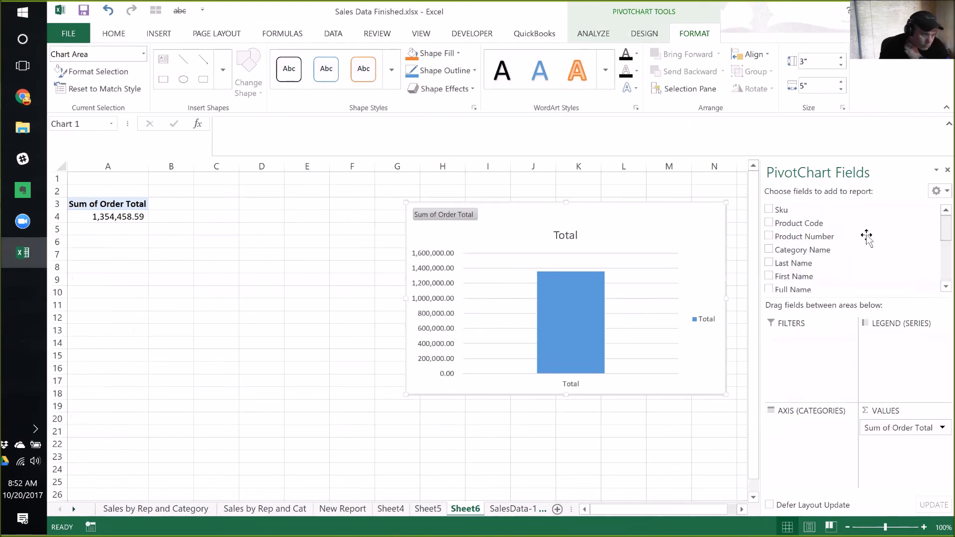
scroll(935, 243, down, 1)
drag(935, 243, 935, 252)
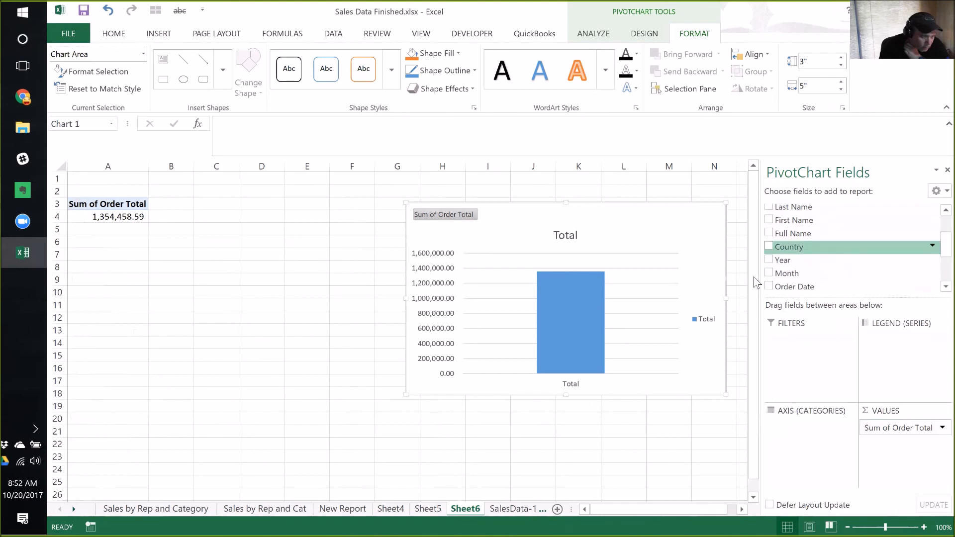
drag(787, 273, 898, 340)
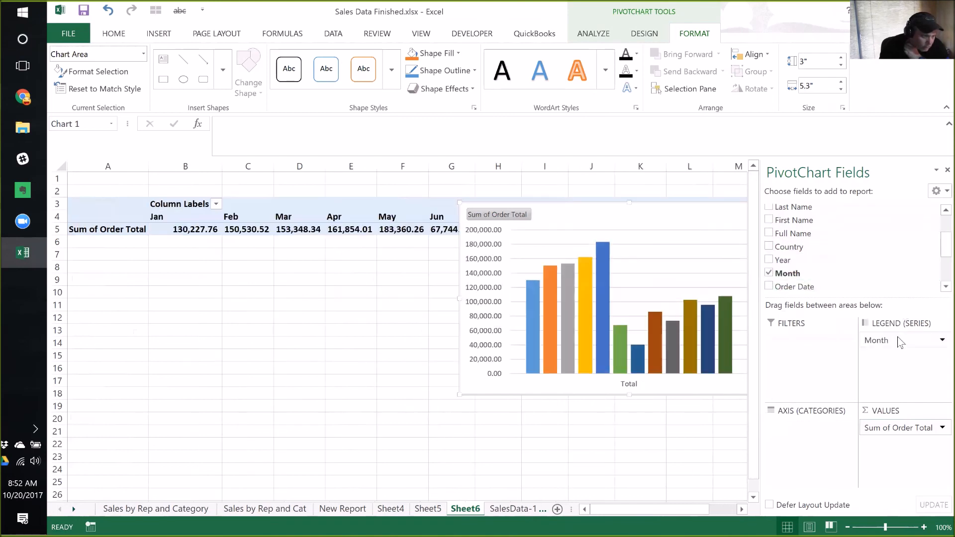
Move the PivotChart below the pivot table and add Year above Month in its legend series
click(576, 297)
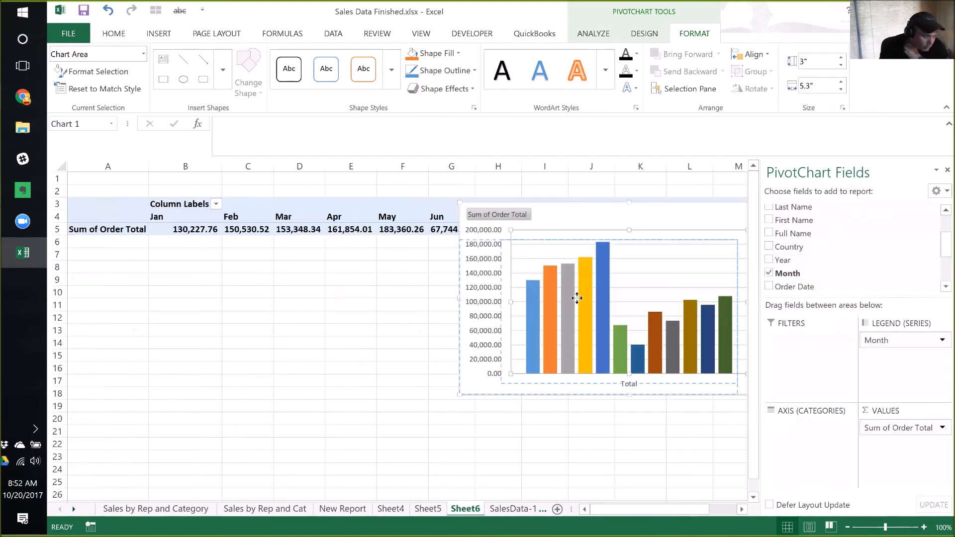
click(628, 273)
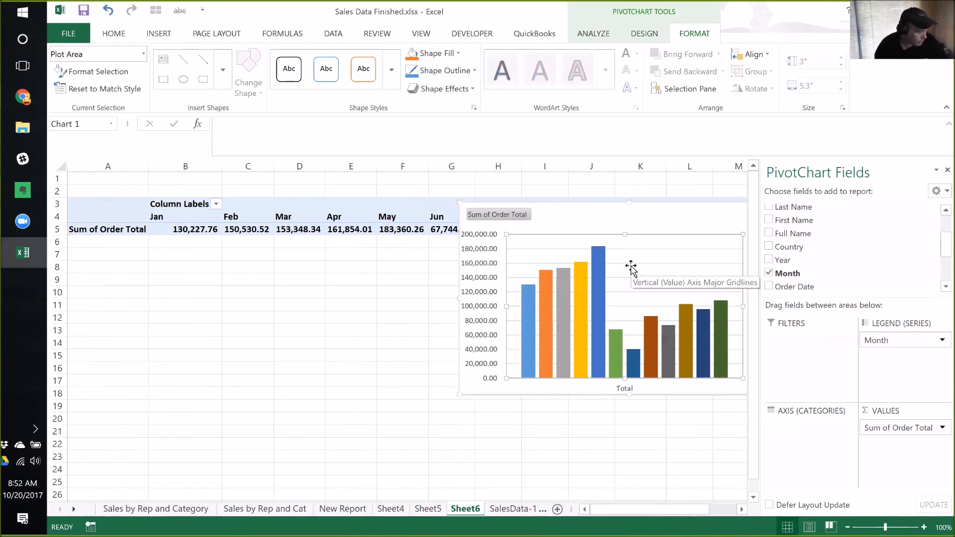
mouse_move(648, 209)
mouse_down()
mouse_move(577, 241)
mouse_move(402, 290)
mouse_move(371, 284)
mouse_move(277, 301)
mouse_up()
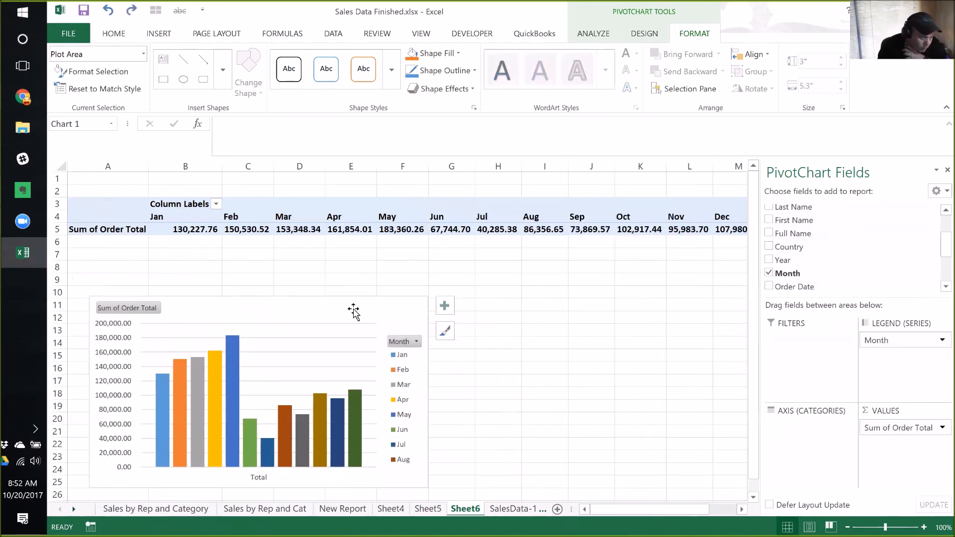
mouse_move(935, 244)
mouse_down()
mouse_move(936, 230)
mouse_move(935, 249)
mouse_up()
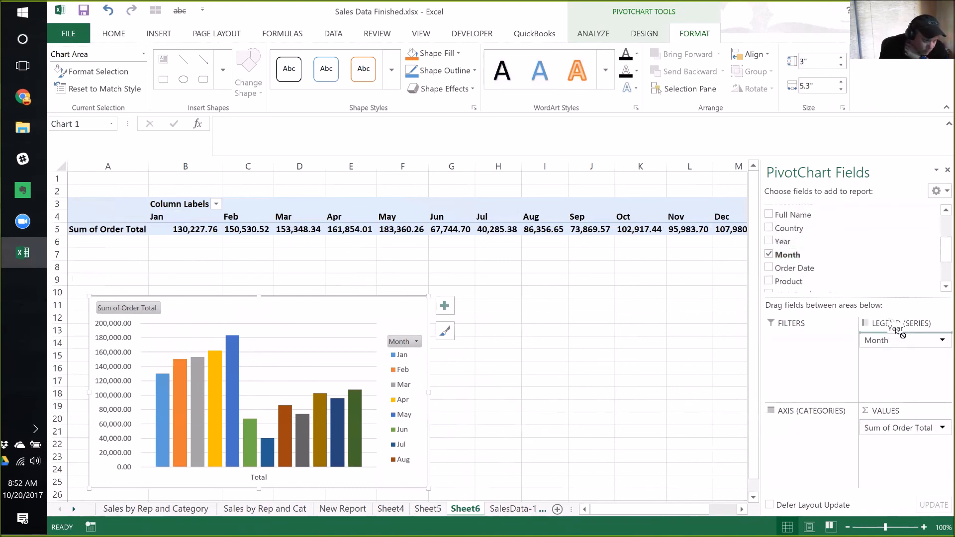
drag(791, 241, 880, 338)
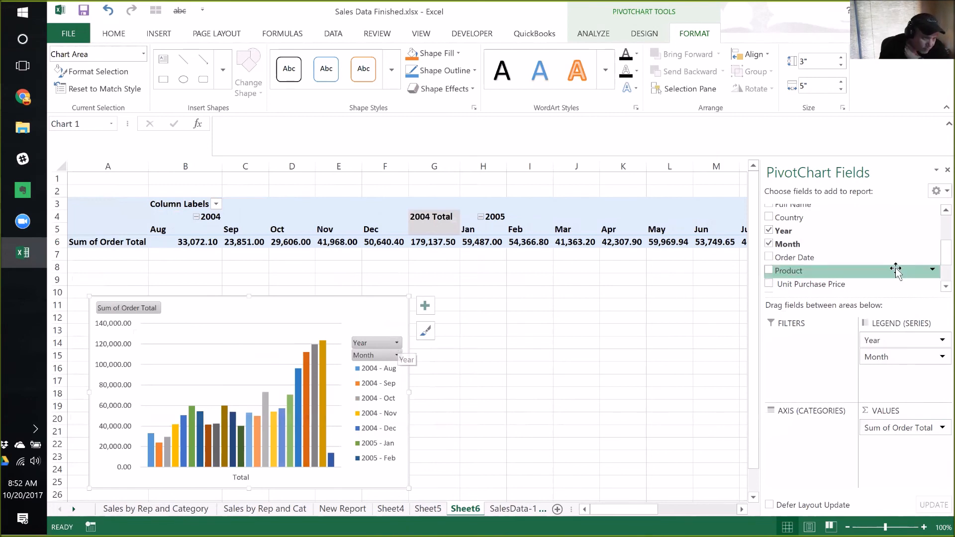
Add Country as the PivotChart's axis category and enlarge the chart to about 4.92 by 9.33 inches
scroll(937, 234, up, 3)
scroll(938, 233, up, 1)
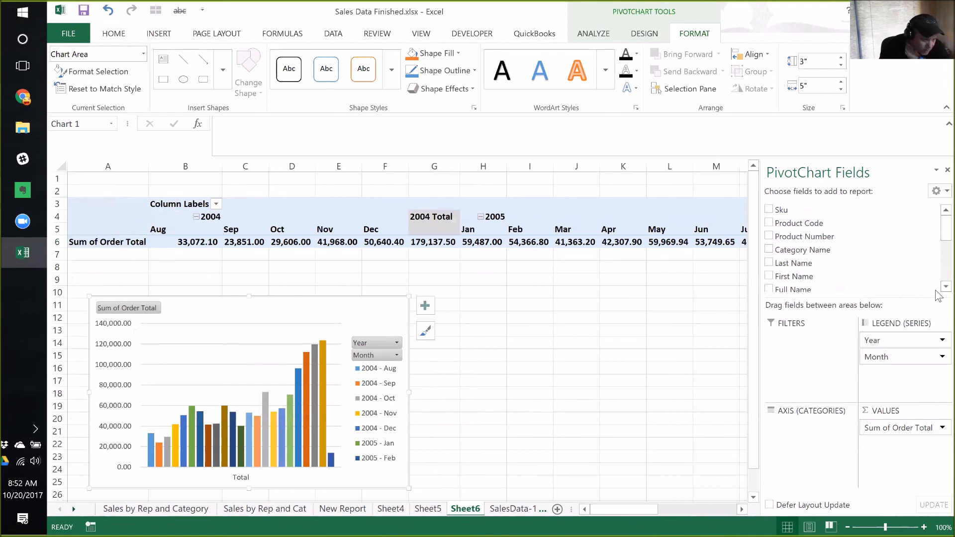
scroll(936, 291, down, 2)
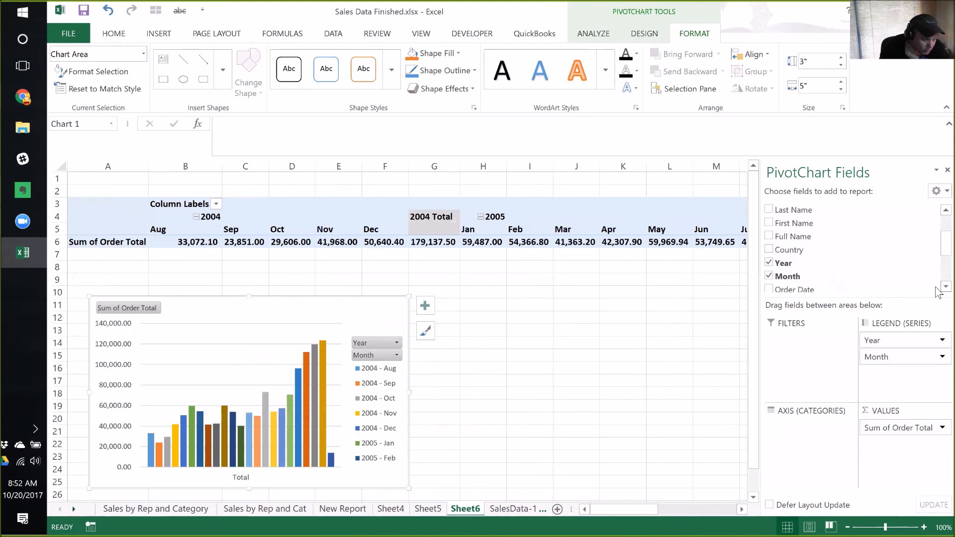
drag(790, 249, 812, 435)
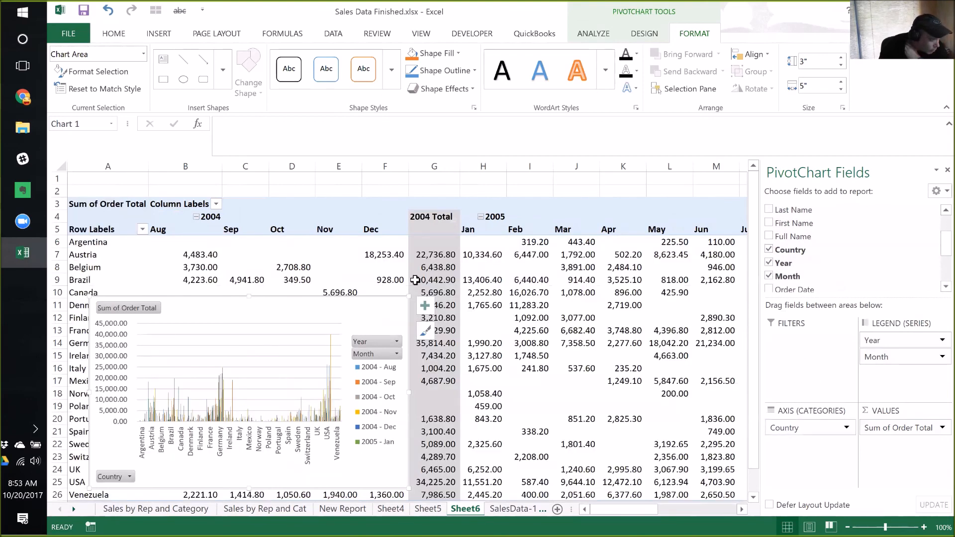
drag(409, 299, 665, 185)
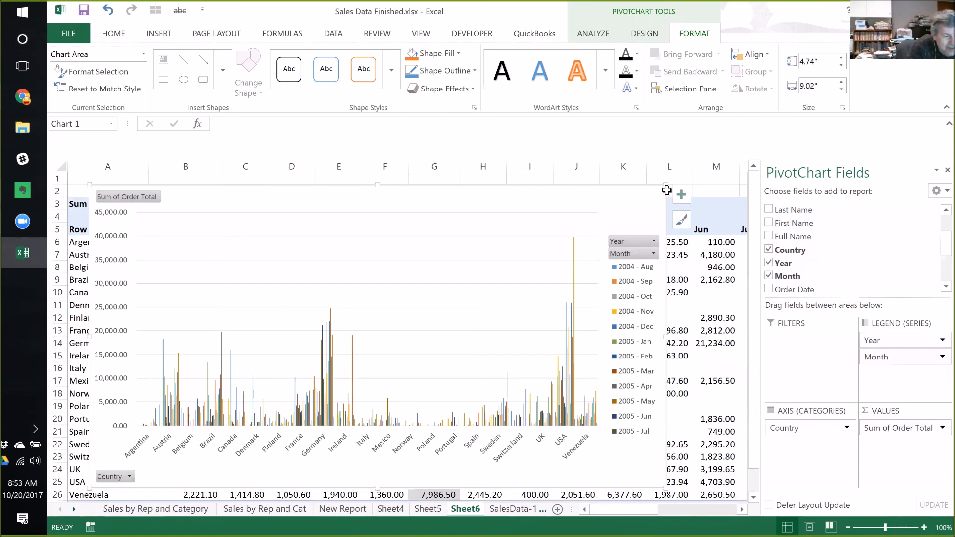
drag(673, 181, 683, 175)
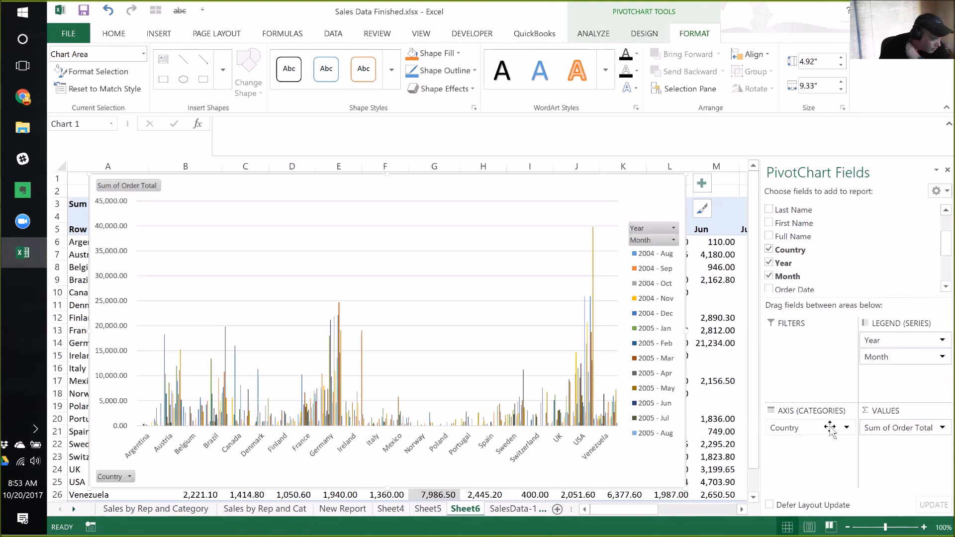
Replace Country with Full Name as the PivotChart's axis category
click(768, 250)
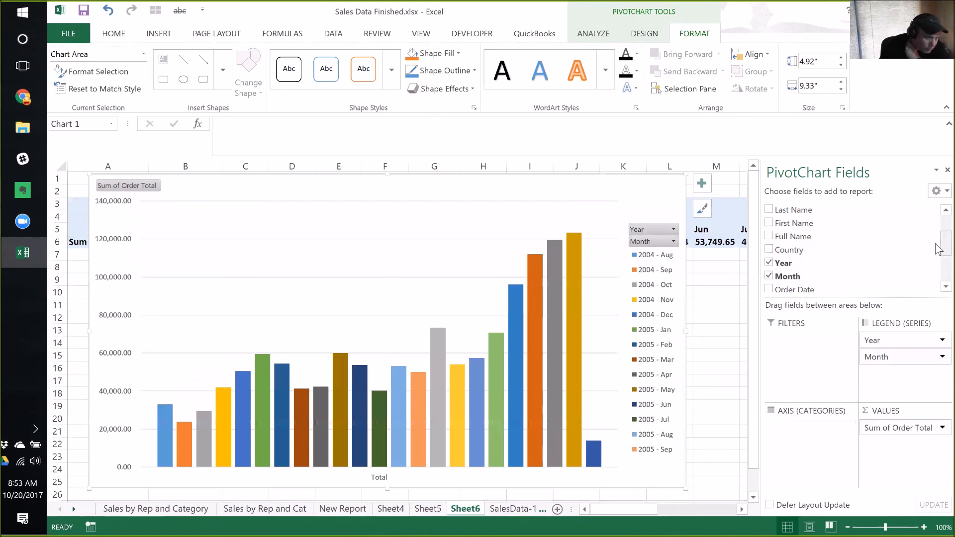
drag(792, 237, 797, 441)
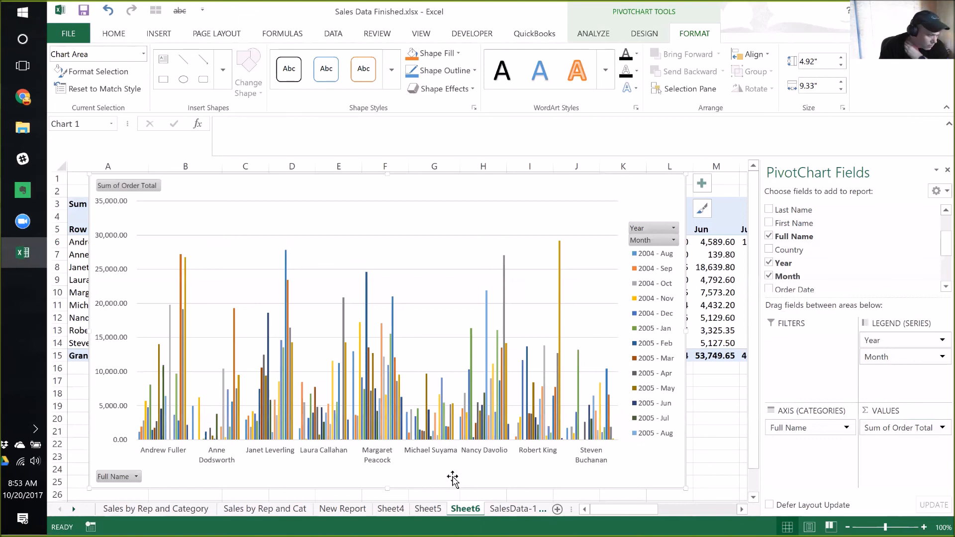
On Sheet5, move Quantity from the values to the rows below Category Name and inspect the order totals listed per quantity
click(431, 510)
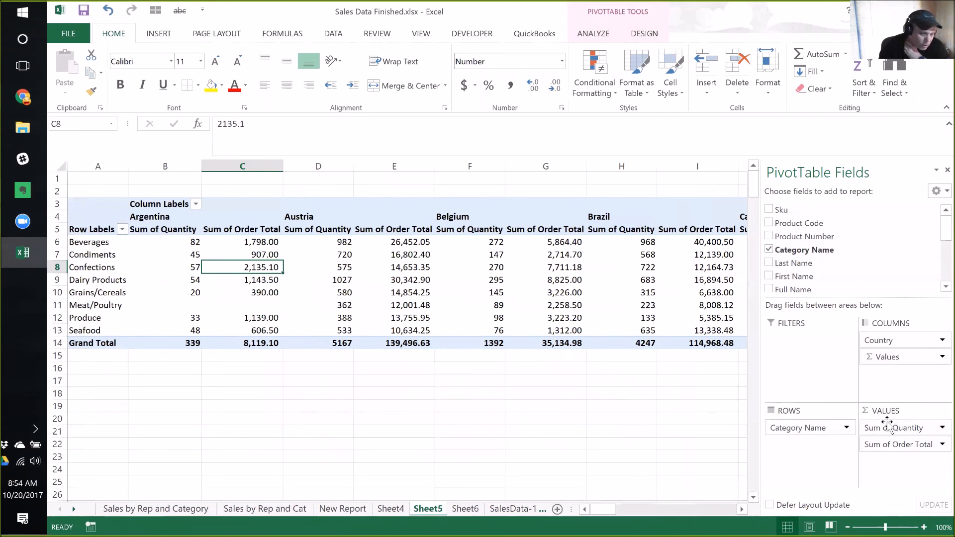
drag(886, 423, 804, 448)
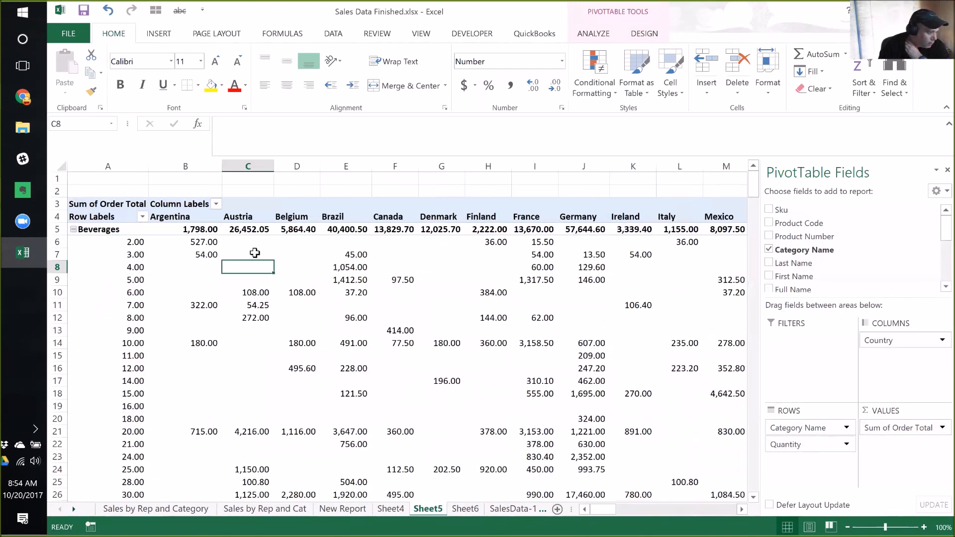
click(133, 292)
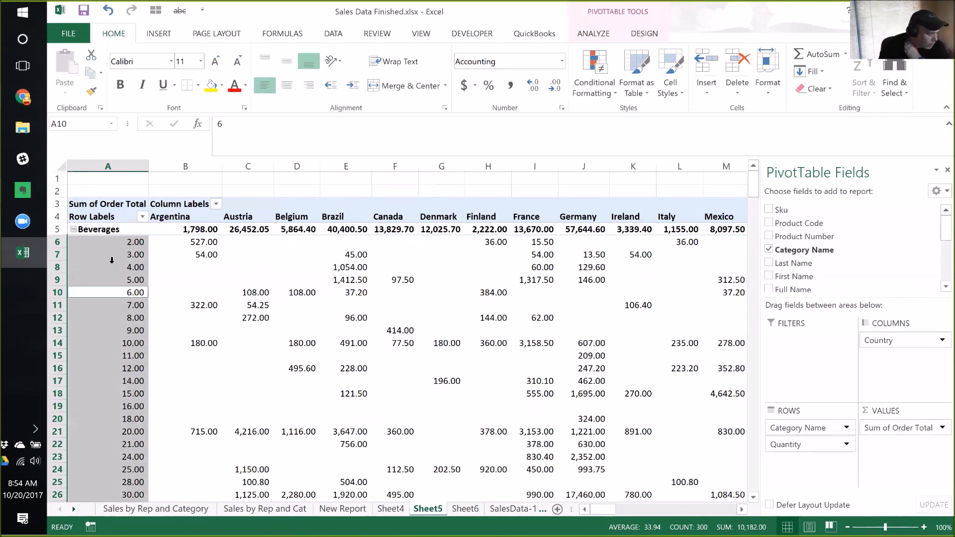
click(111, 243)
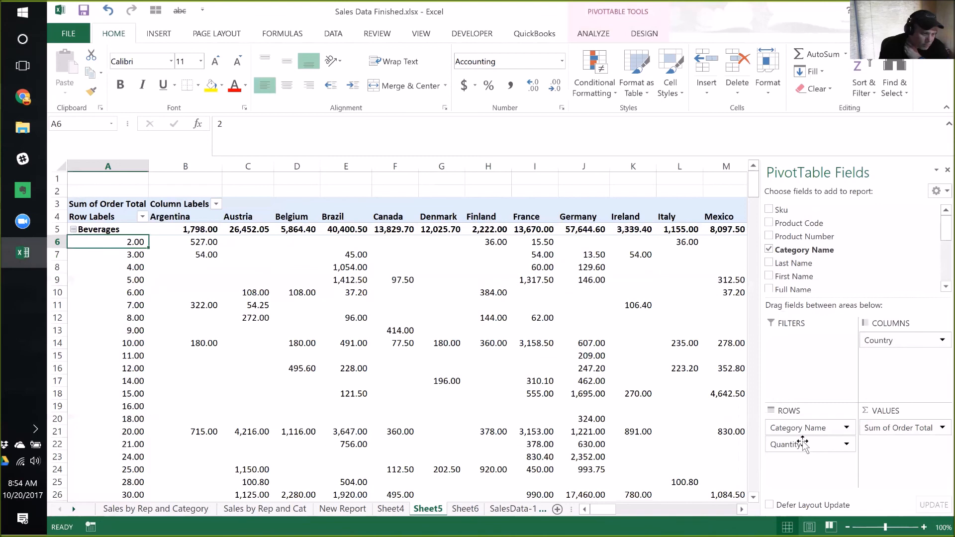
click(121, 305)
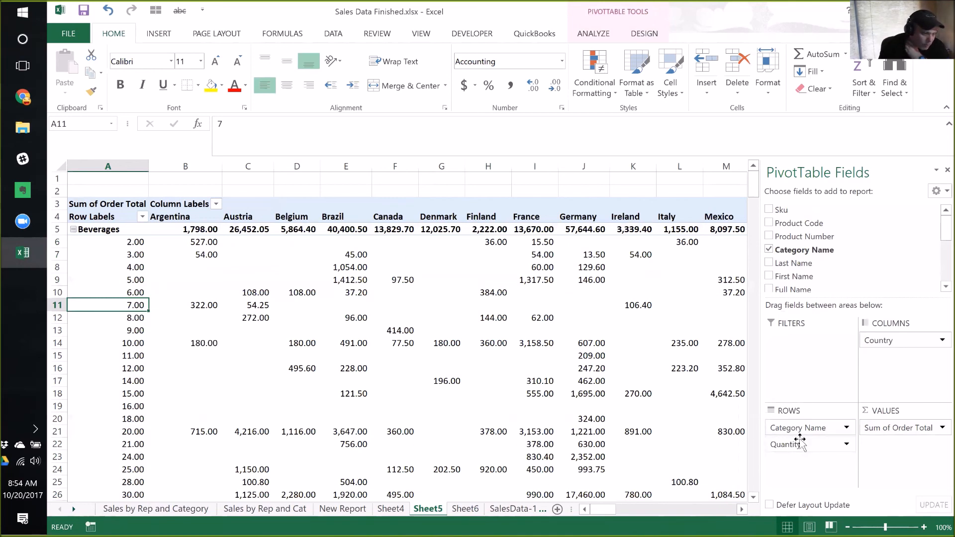
click(243, 267)
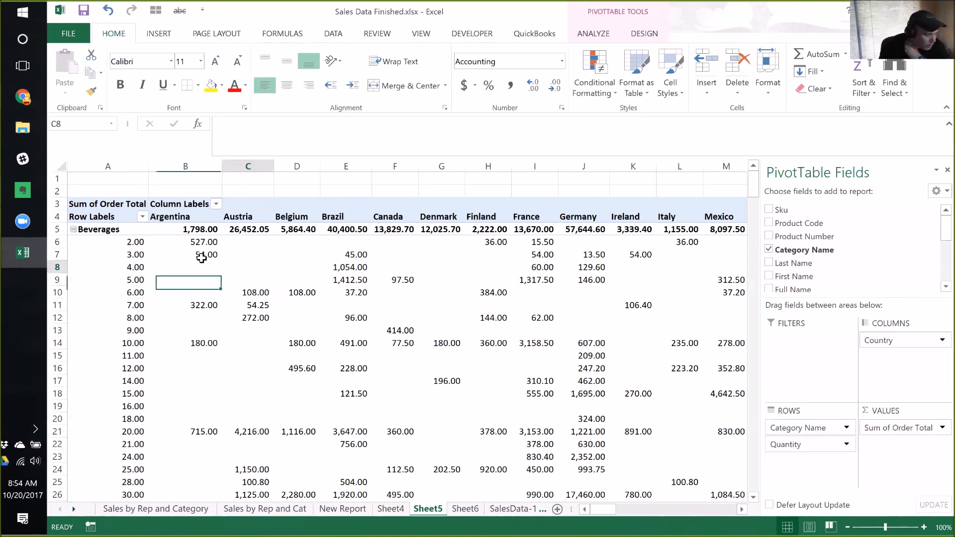
click(197, 241)
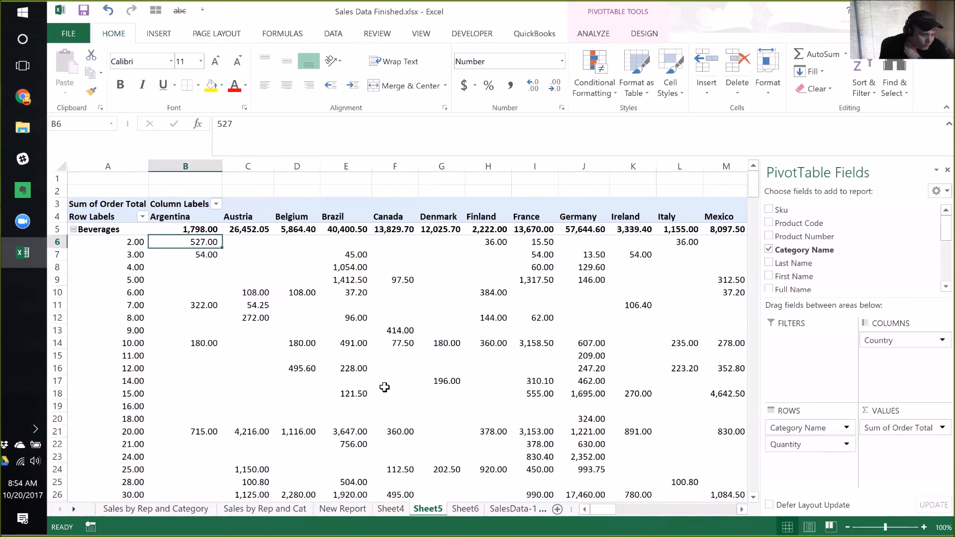
Move Quantity back to the values above Order Total and compare Argentina's Beverages quantity with its order total
drag(794, 445, 900, 427)
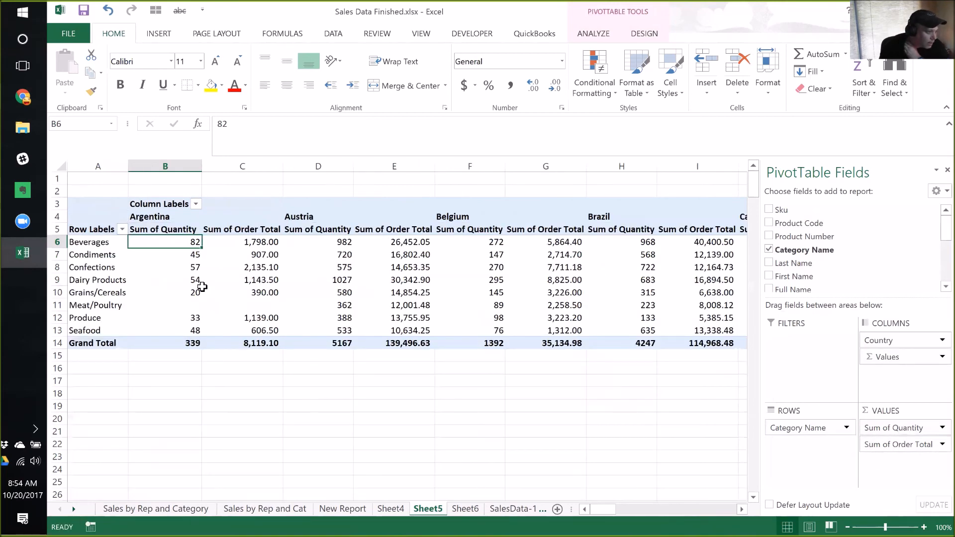
mouse_move(187, 241)
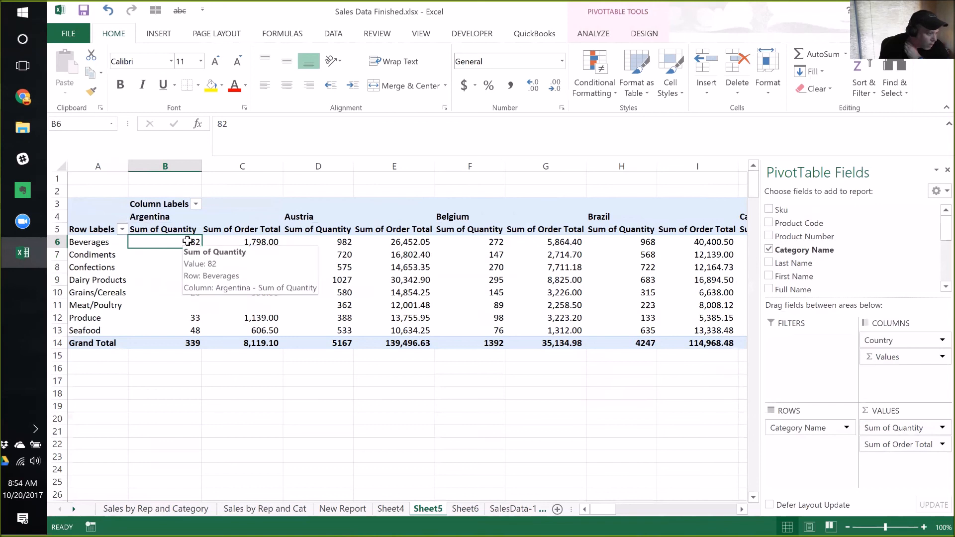
click(264, 243)
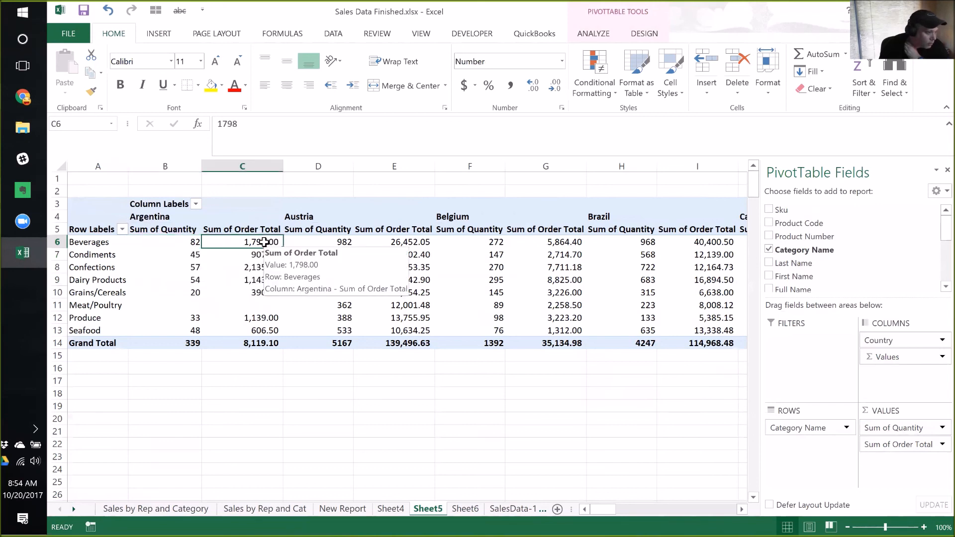
click(189, 241)
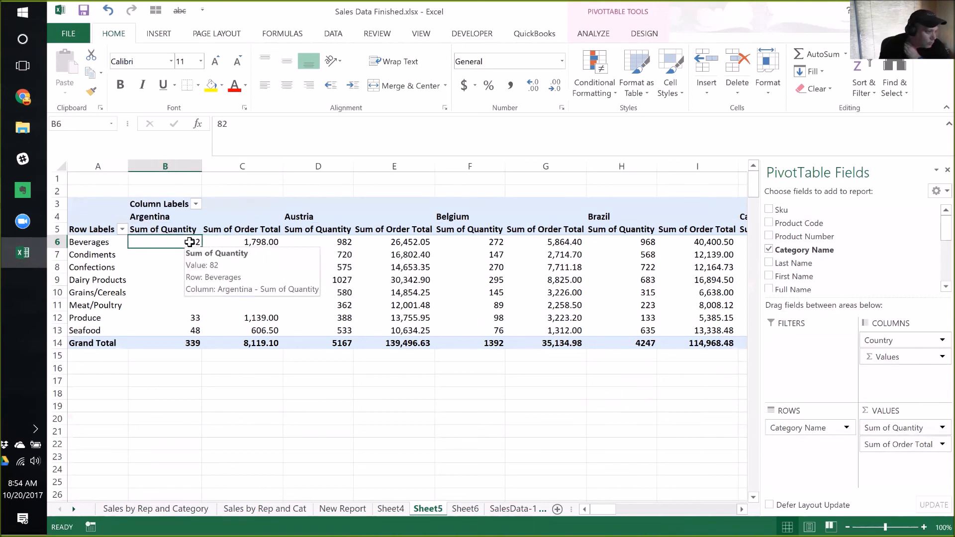
click(250, 241)
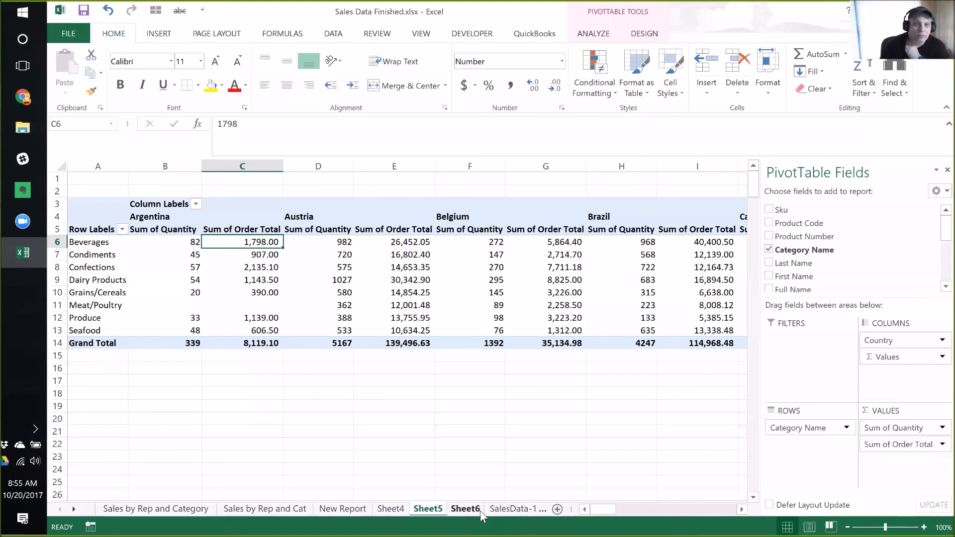
Look at the SalesData-1 sheet and filter the Sheet6 PivotChart's Year field to show only 2006
click(514, 508)
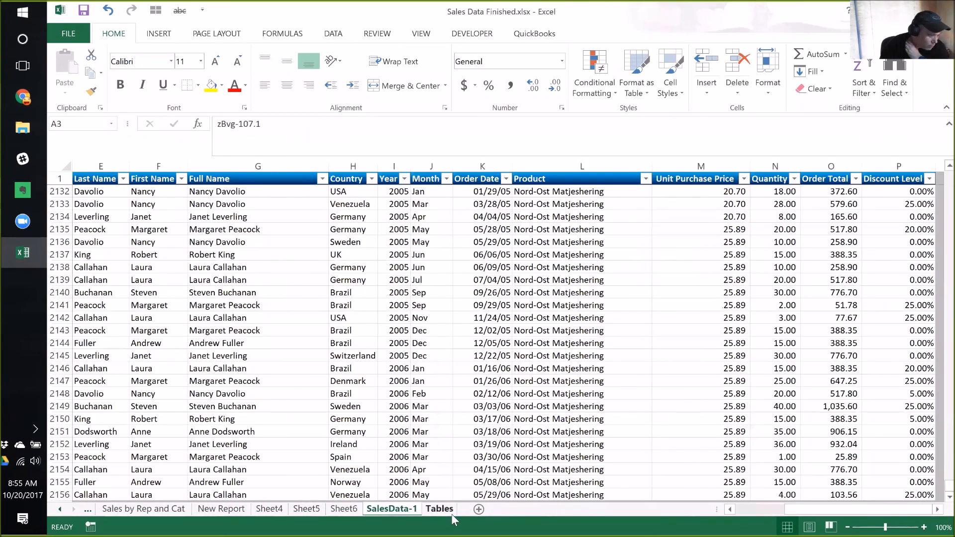
click(341, 511)
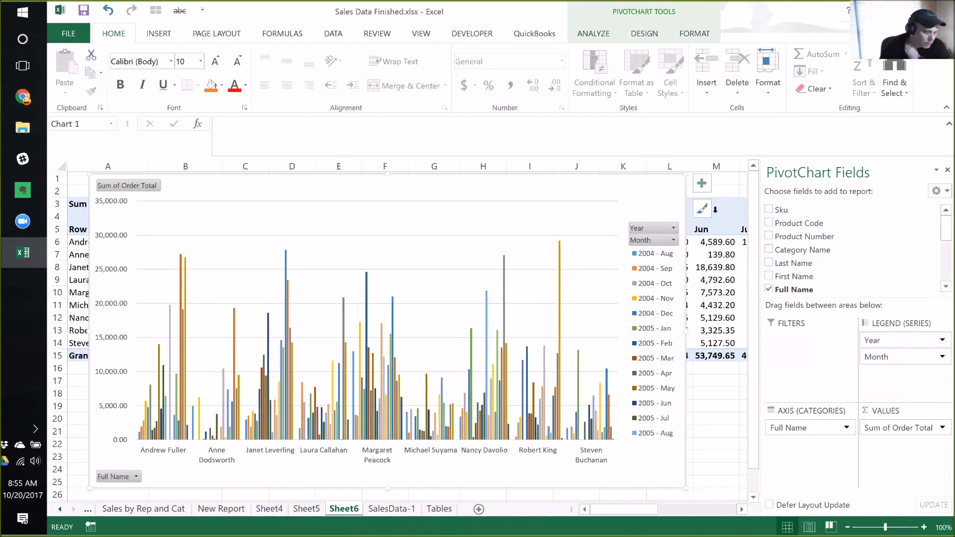
click(673, 228)
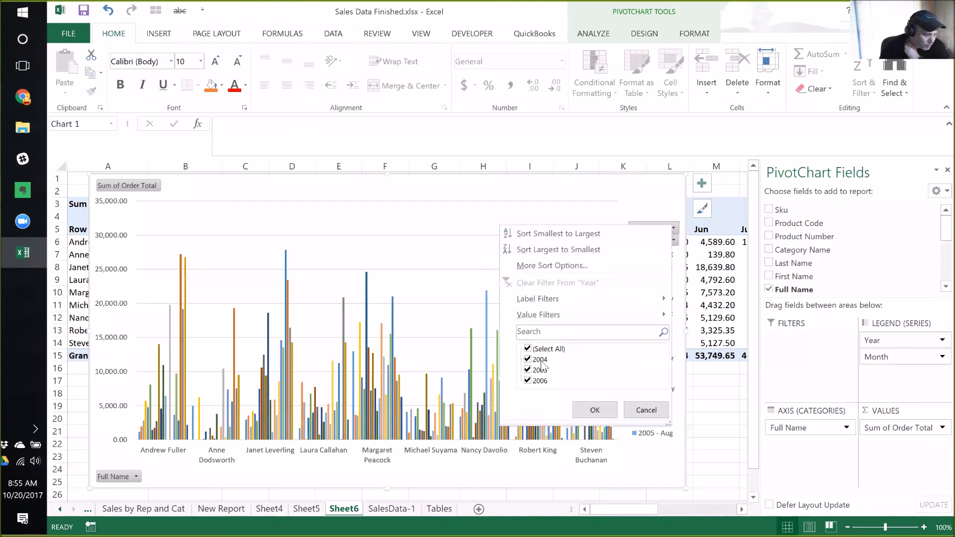
click(528, 348)
click(528, 380)
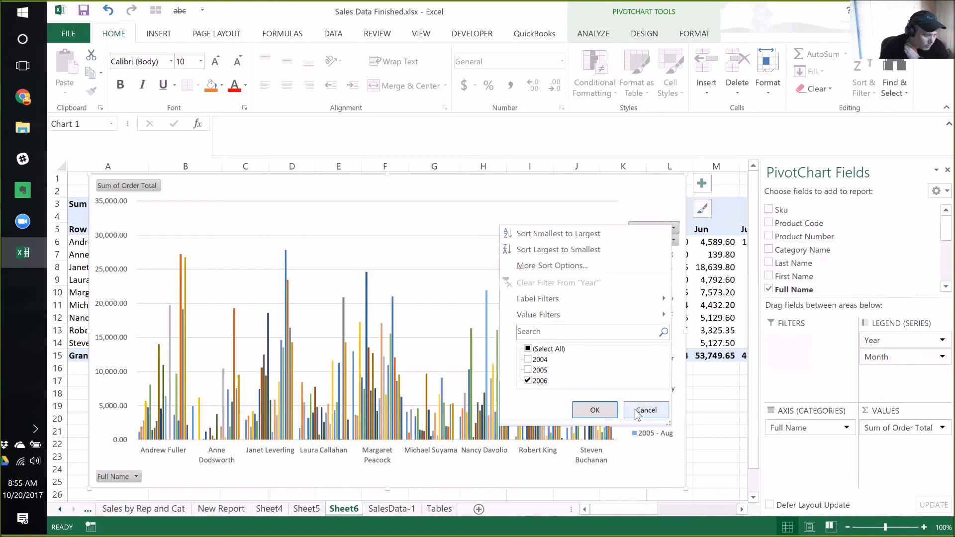
click(595, 410)
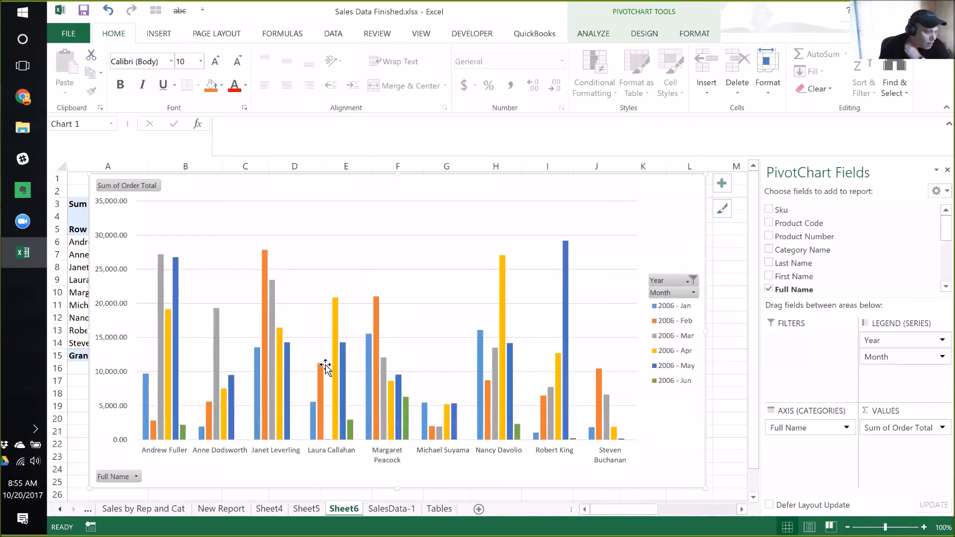
Change the PivotChart's Year filter to show only 2005
click(689, 280)
click(541, 421)
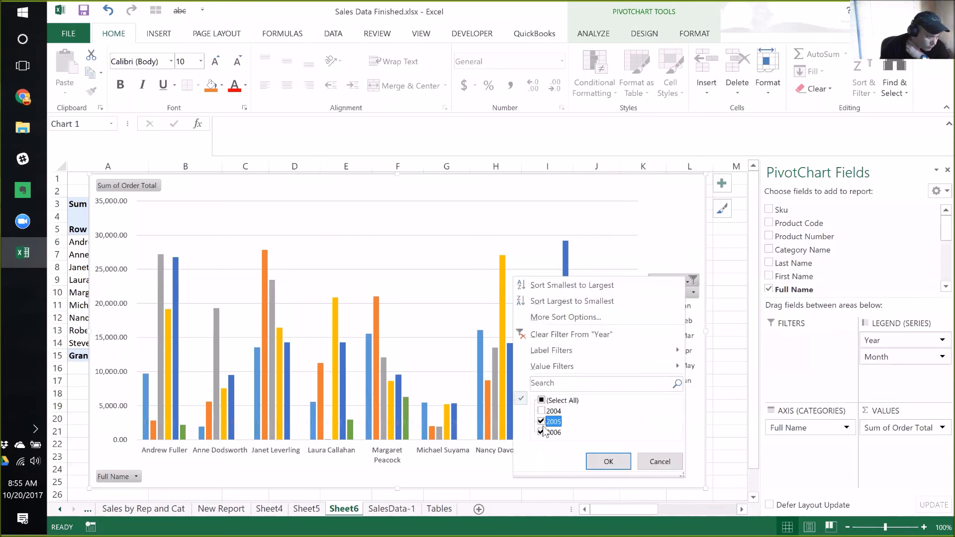
click(541, 432)
click(608, 461)
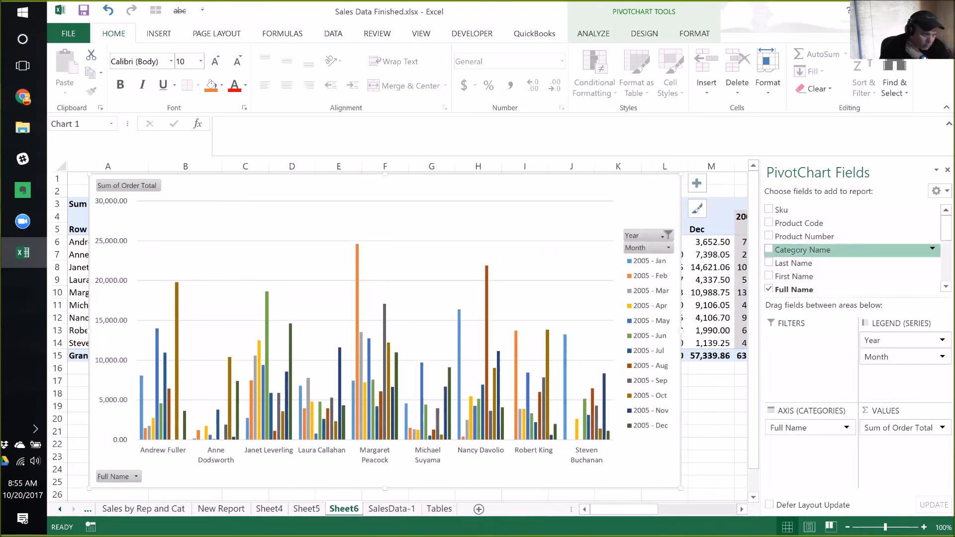
Remove Full Name from the PivotChart's axis and clear all remaining fields and filters from the chart
scroll(938, 246, down, 1)
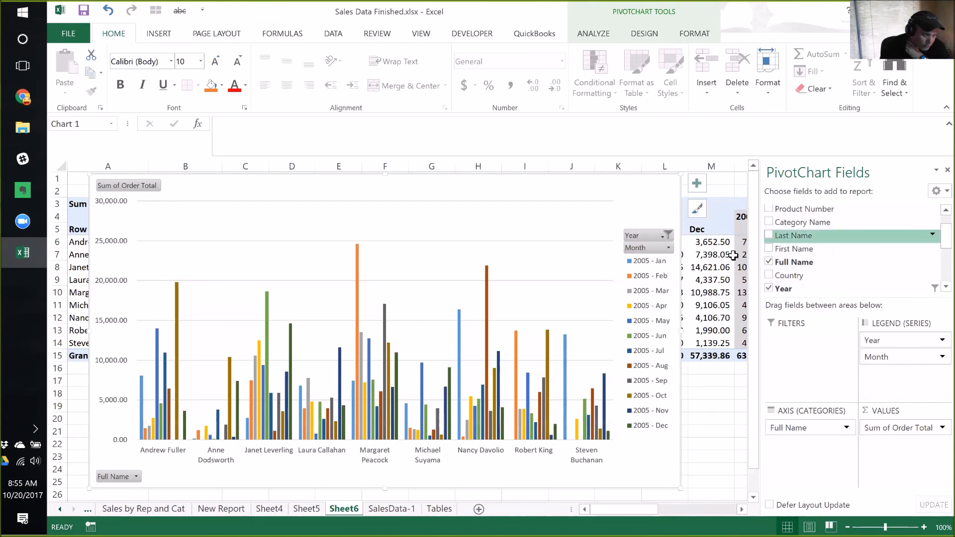
click(768, 262)
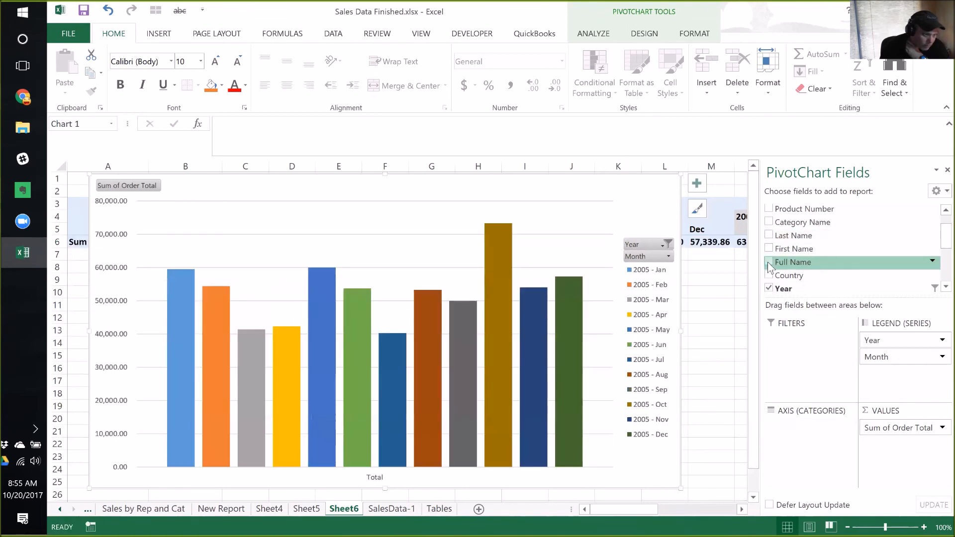
click(602, 36)
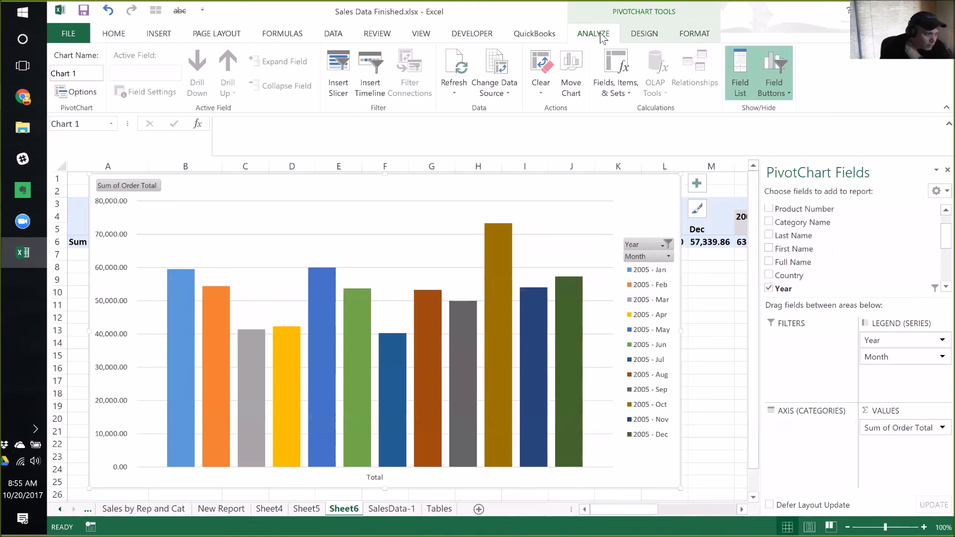
click(542, 69)
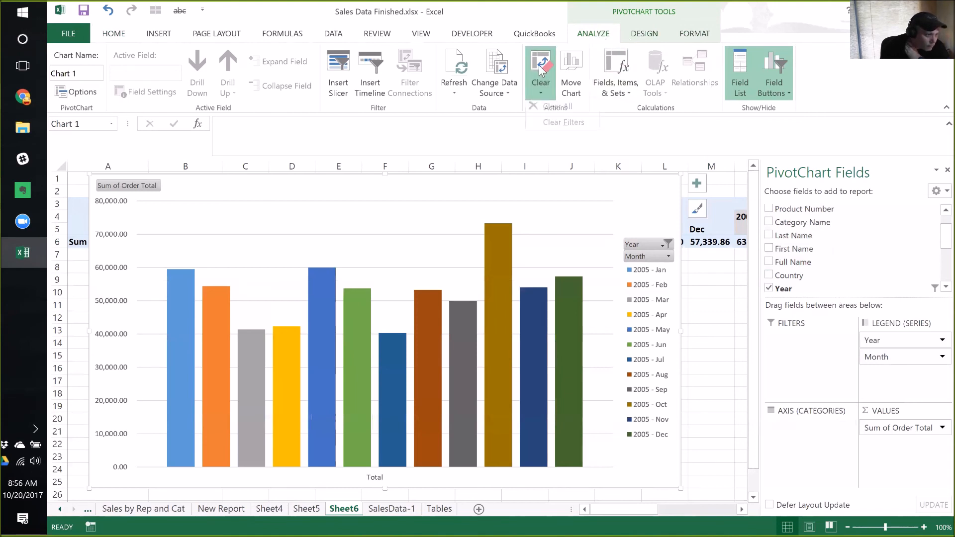
click(565, 112)
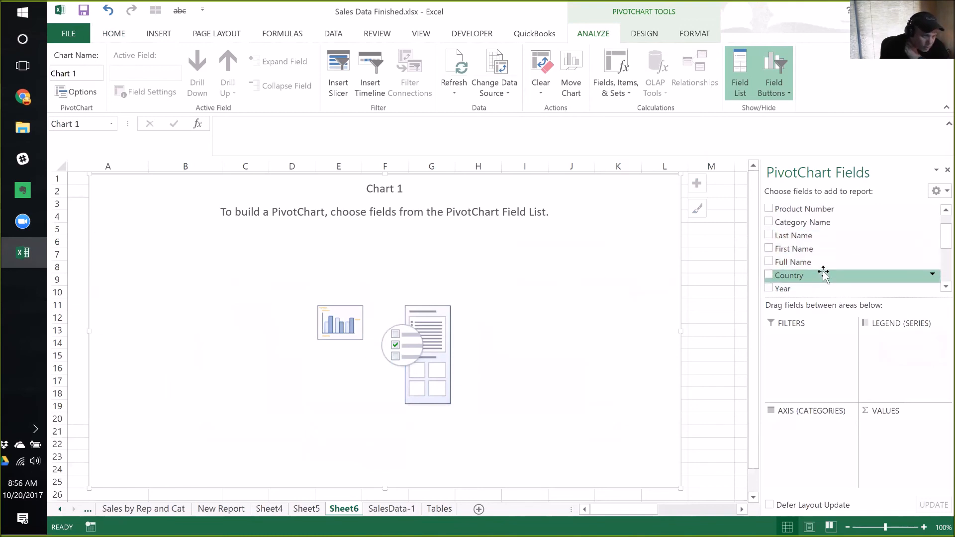
Rebuild the PivotChart with Country as the legend series and the sum of Order Total as the value
drag(823, 274, 819, 450)
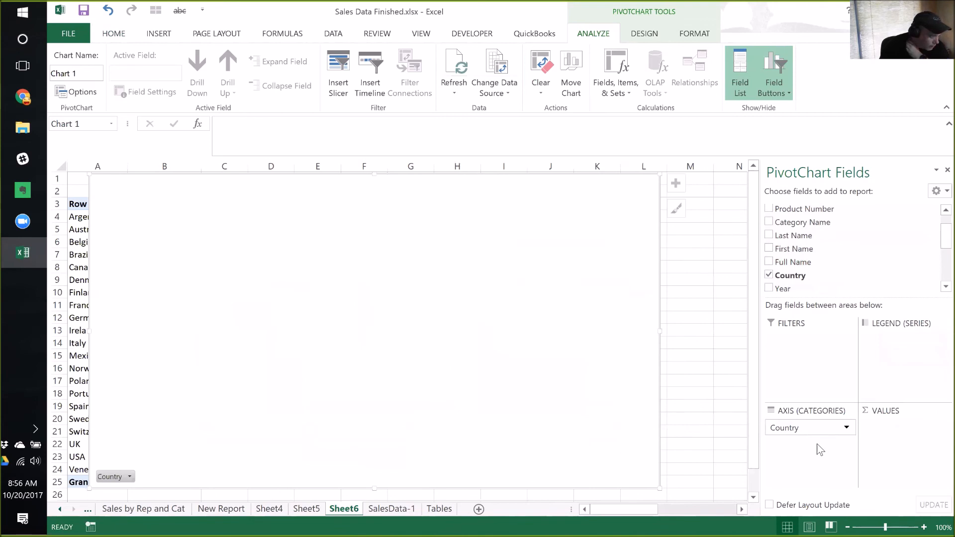
drag(805, 426, 911, 342)
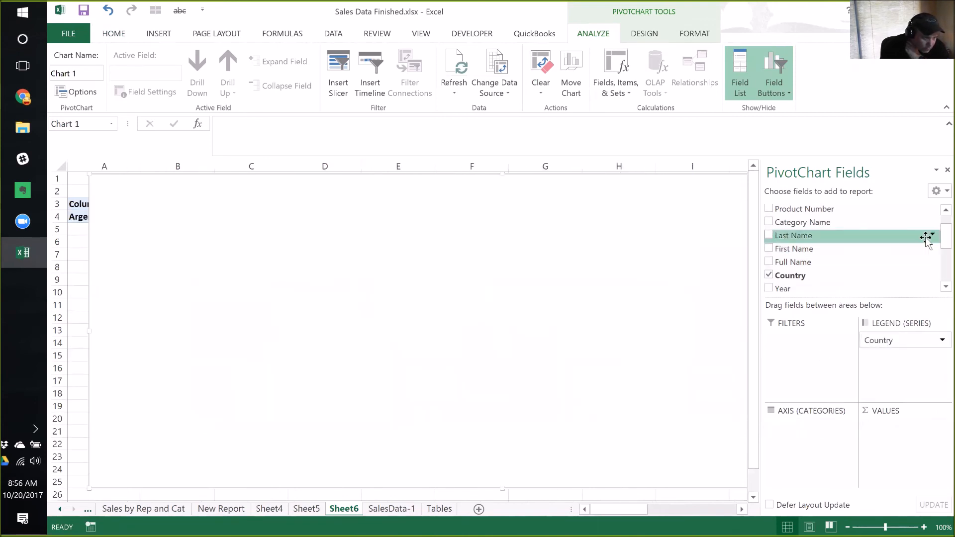
scroll(938, 277, down, 3)
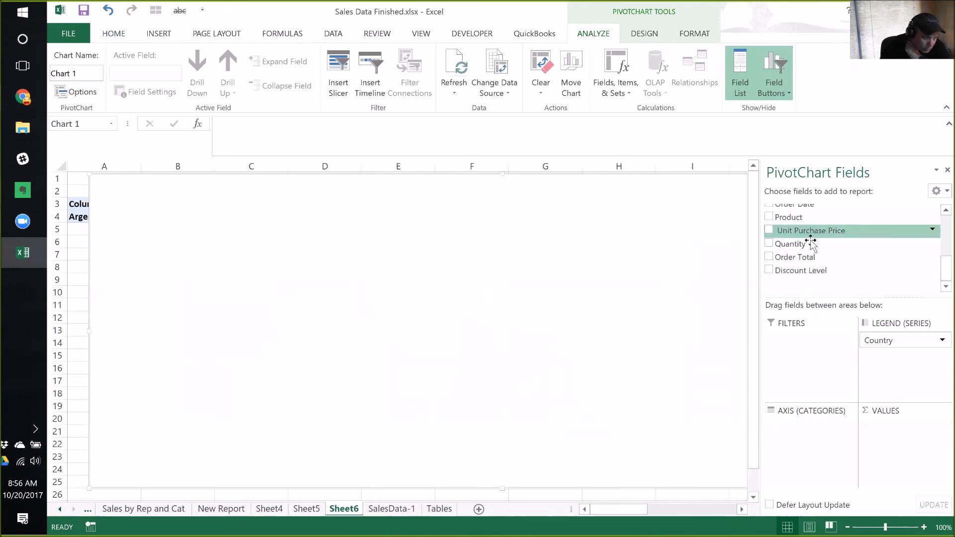
drag(804, 256, 900, 435)
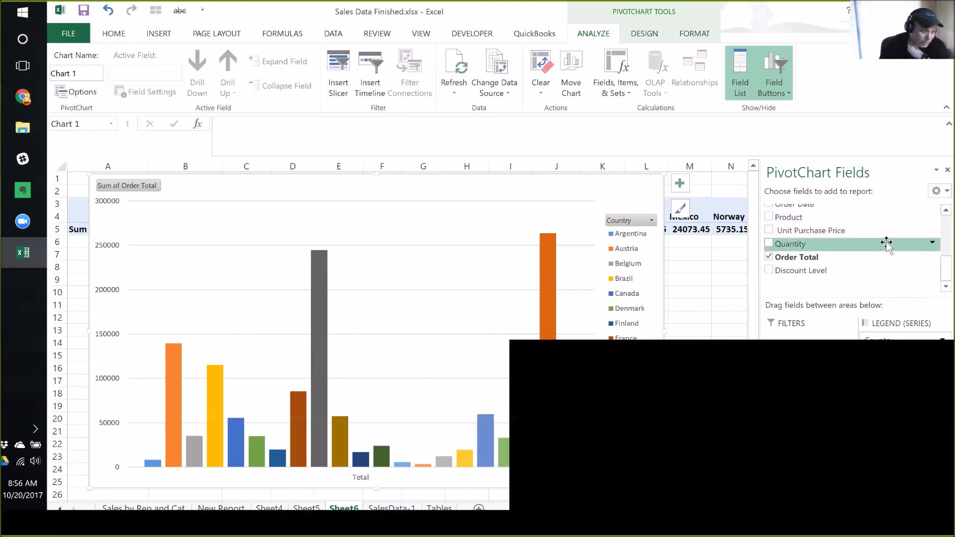
Try Product as the PivotChart's axis category and take it off again
scroll(937, 227, up, 2)
scroll(938, 227, up, 2)
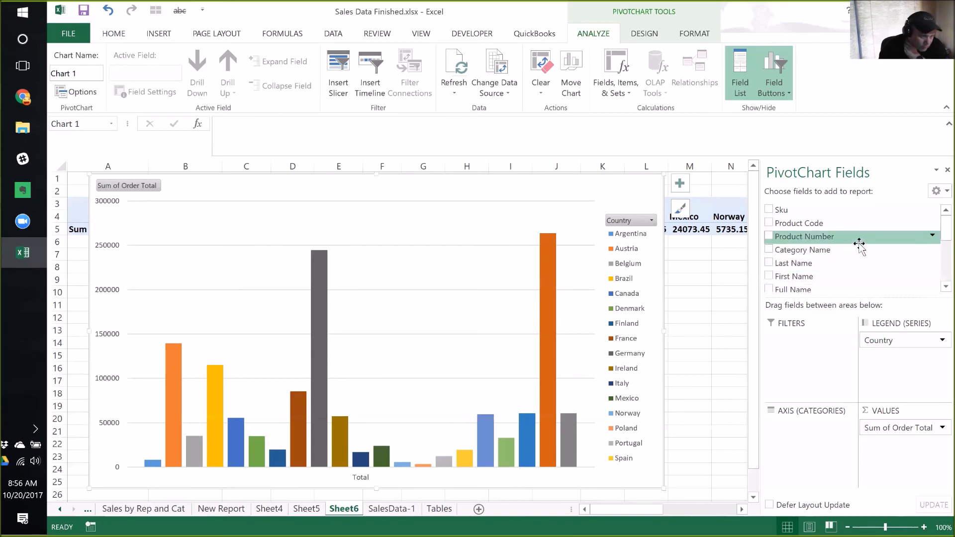
drag(941, 227, 938, 264)
drag(806, 242, 815, 433)
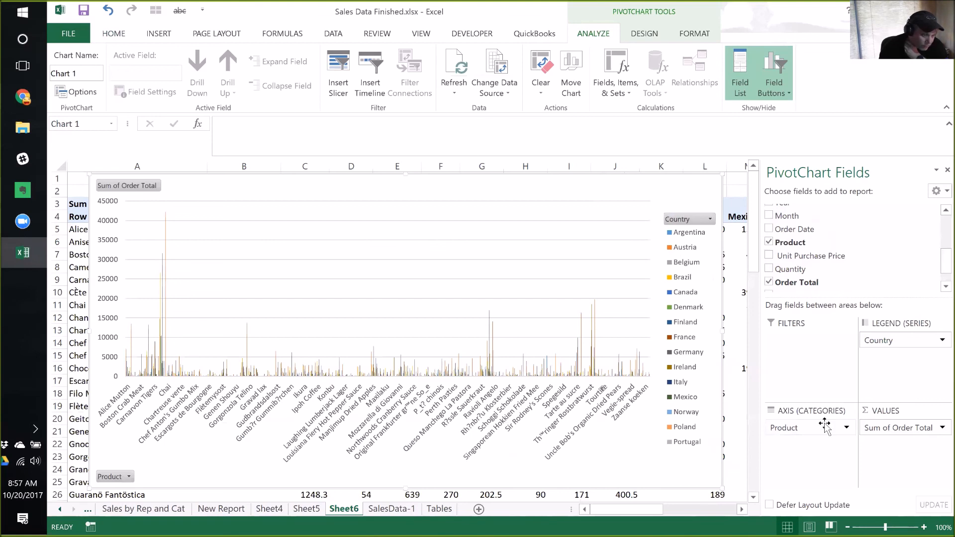
click(768, 242)
Set Category Name as the PivotChart's axis category and remove Country from the legend series
scroll(939, 231, up, 3)
drag(800, 253, 816, 448)
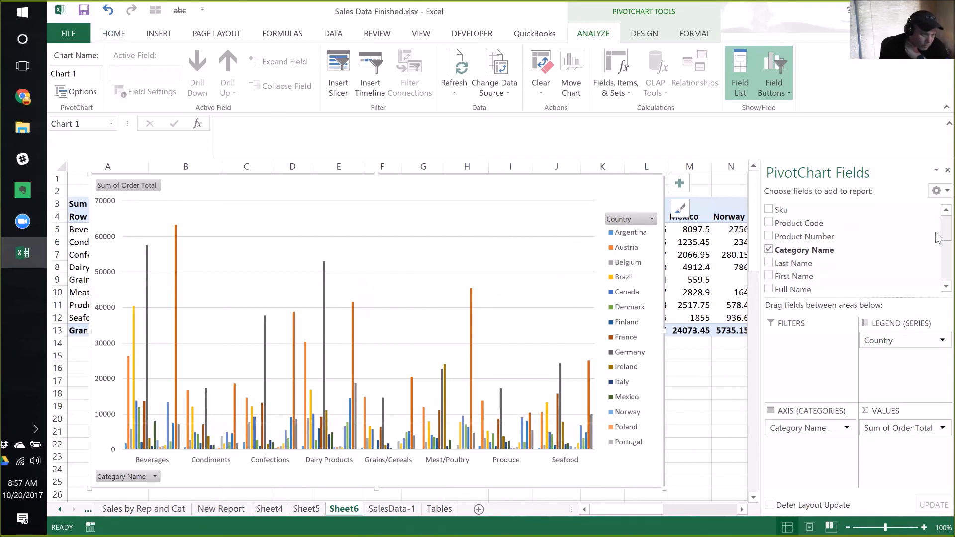
drag(939, 230, 936, 249)
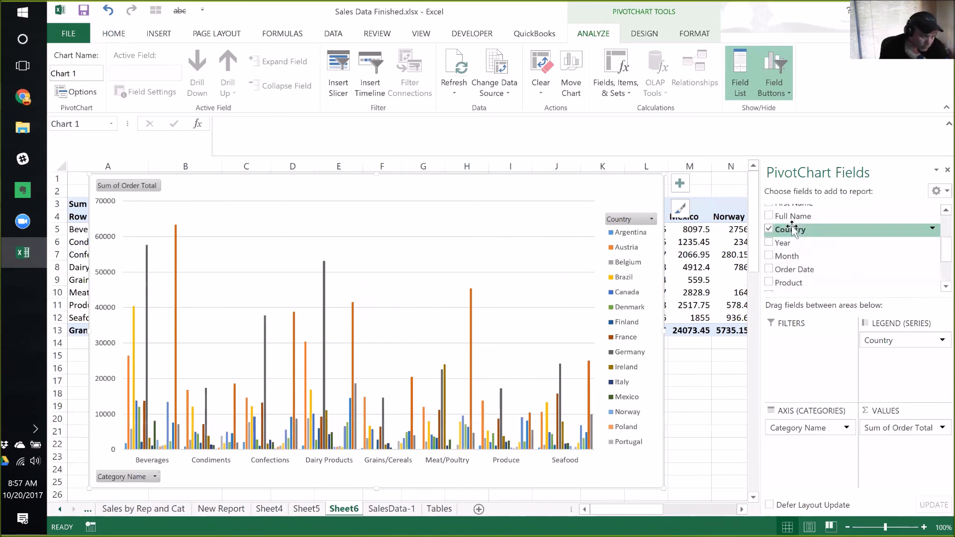
click(769, 229)
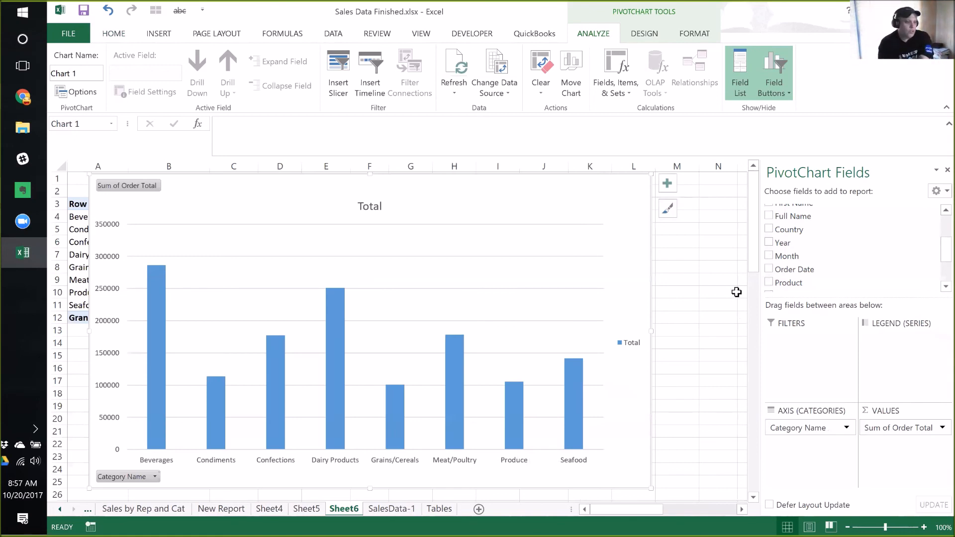
Look at the SalesData-1 sheet, return to Sheet6 and widen the PivotChart to about the edge of column N
click(391, 508)
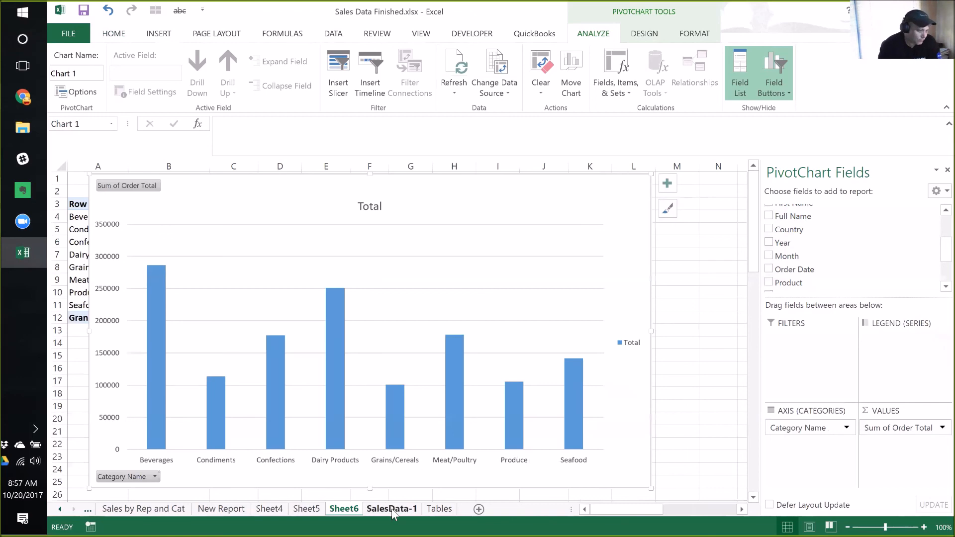
click(144, 35)
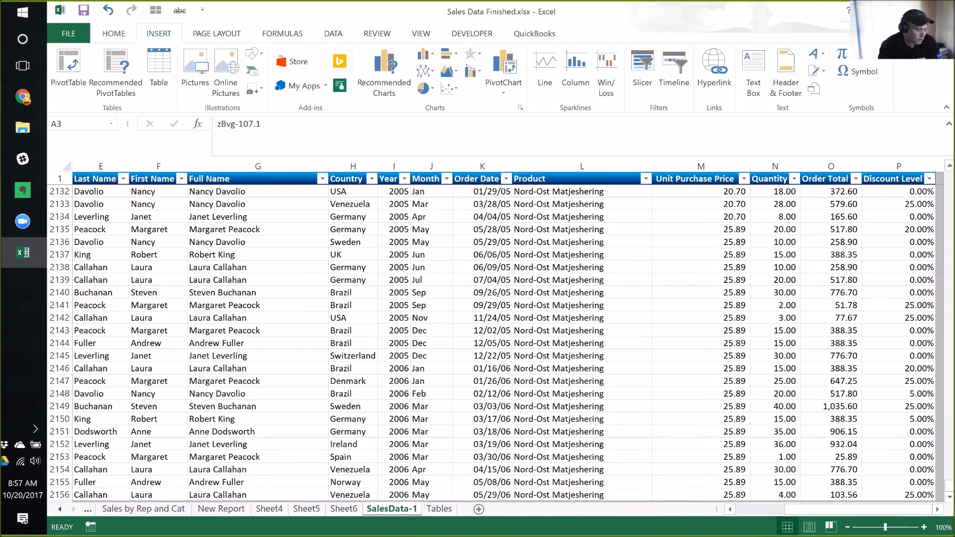
click(343, 509)
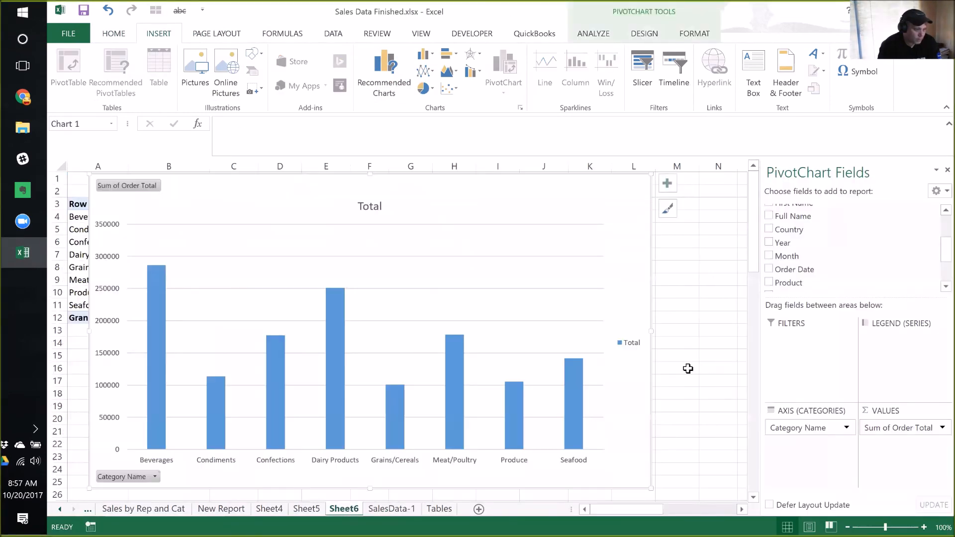
drag(651, 332, 719, 342)
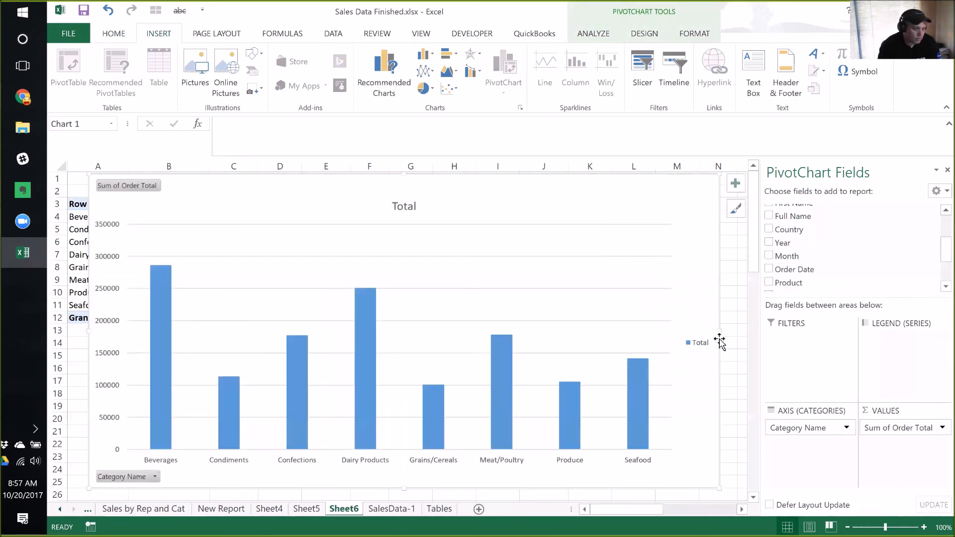
drag(938, 250, 938, 228)
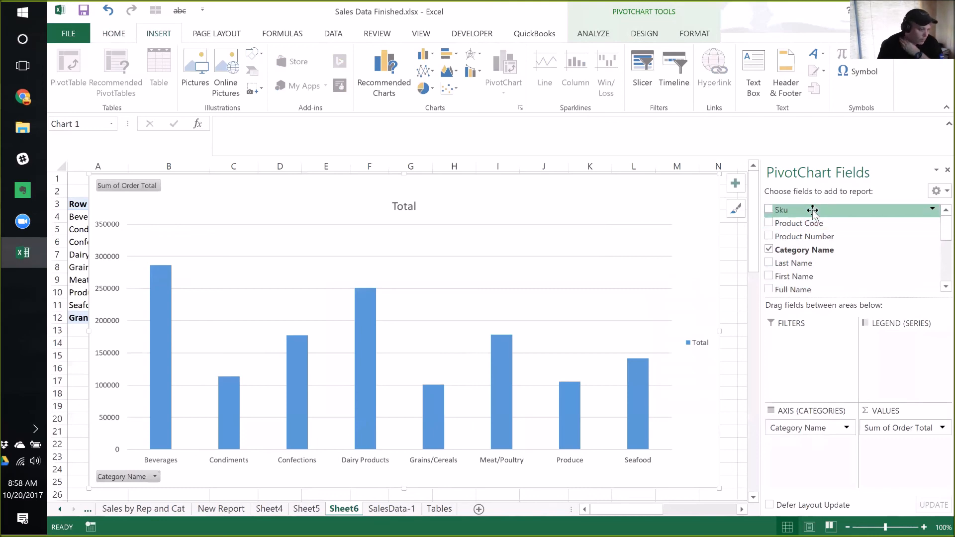
Create a PivotTable on a new worksheet from the SalesData-1 range $A$1:$P$2156
click(383, 510)
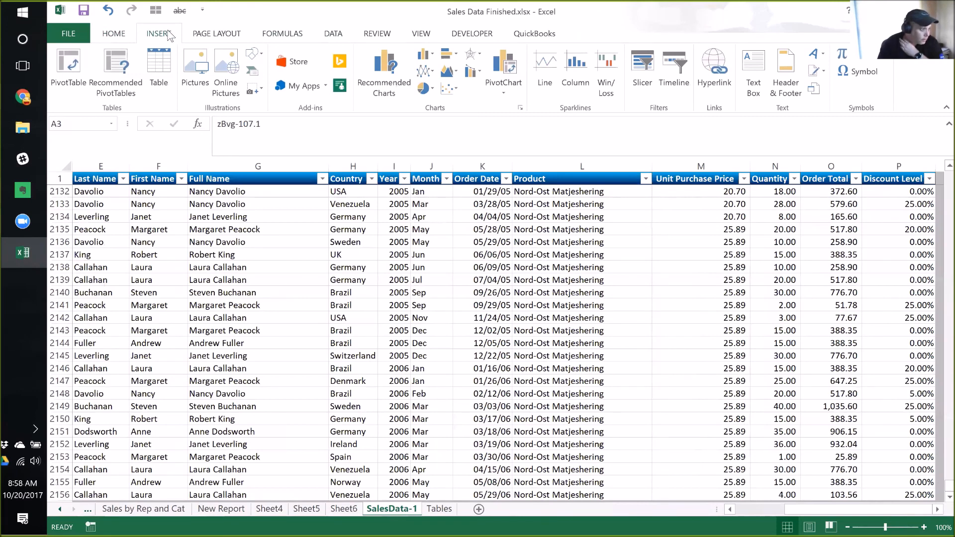
click(72, 67)
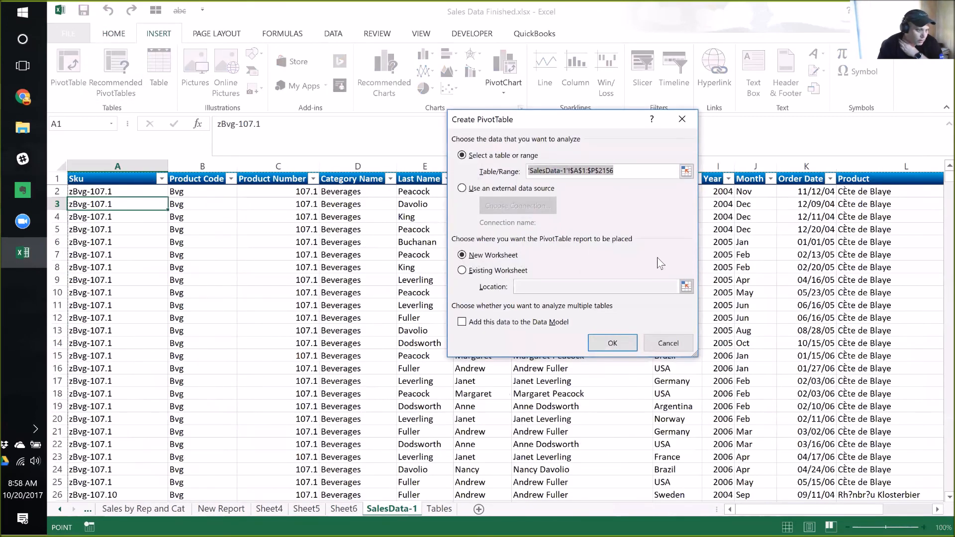
click(612, 345)
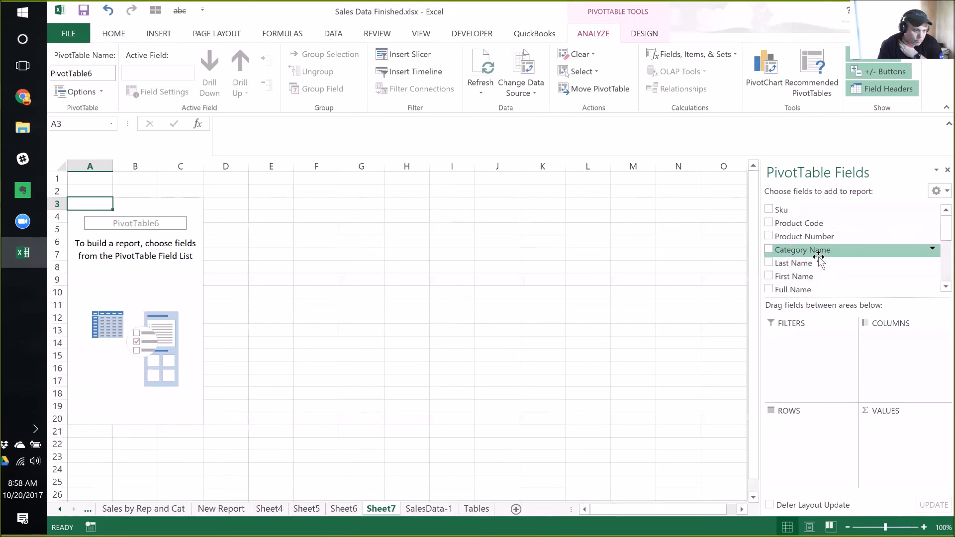
Build the PivotTable with Product, Product Code and Product Number as row fields and the sum of Order Total as the value
scroll(926, 238, down, 5)
drag(829, 245, 815, 429)
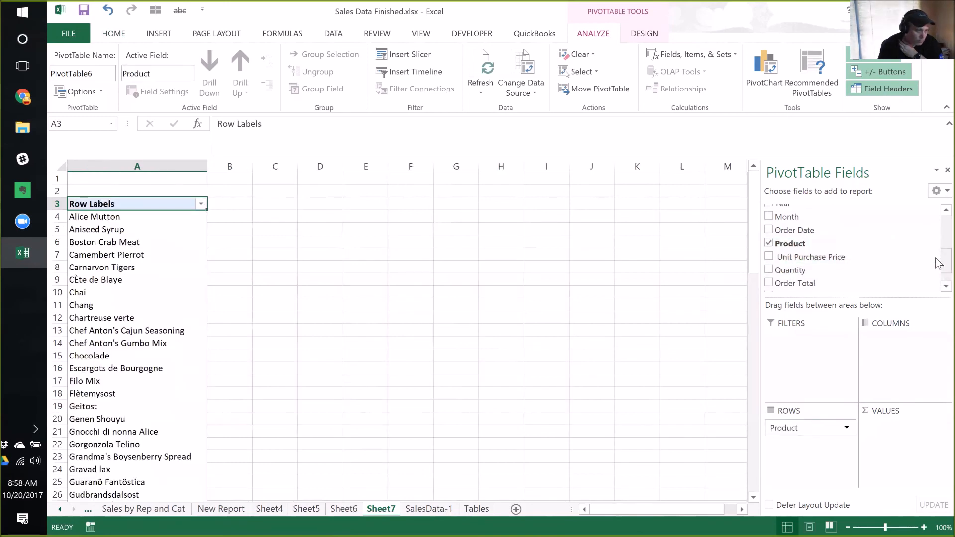
scroll(938, 263, up, 5)
drag(836, 222, 829, 448)
drag(825, 237, 827, 465)
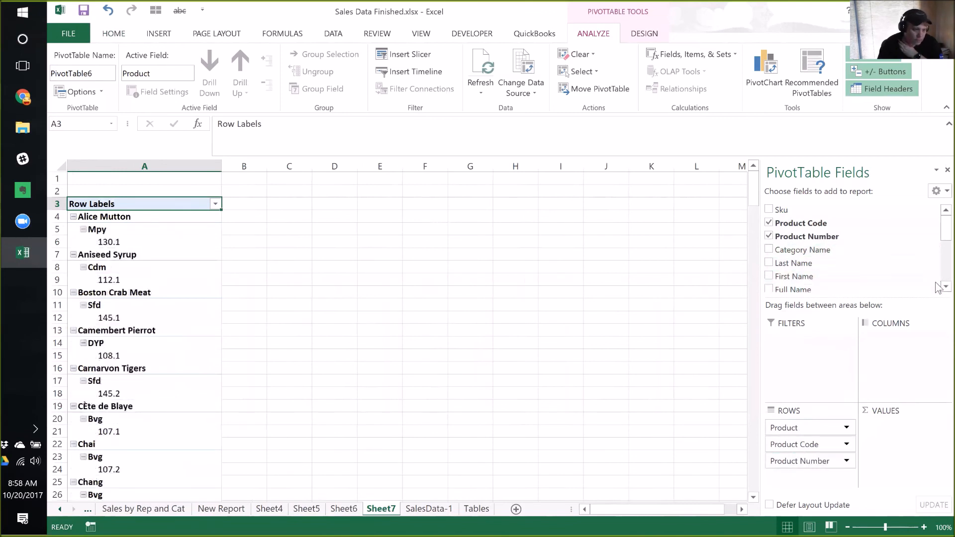
scroll(885, 273, down, 4)
drag(833, 258, 892, 428)
Format Sum of Order Total as Number with 2 decimal places, the 1000 separator and red negatives in parentheses
click(893, 428)
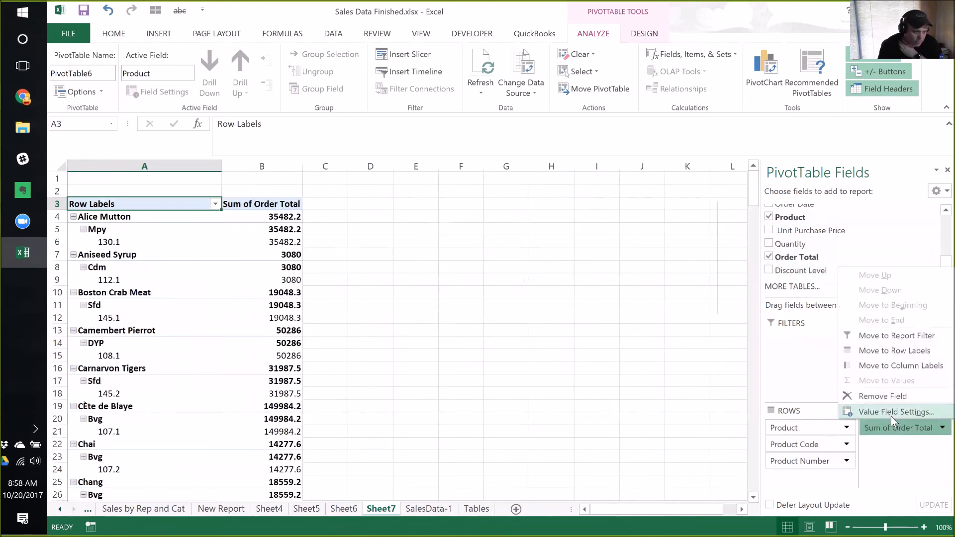
click(893, 411)
click(481, 187)
click(493, 337)
click(434, 134)
click(511, 176)
click(521, 237)
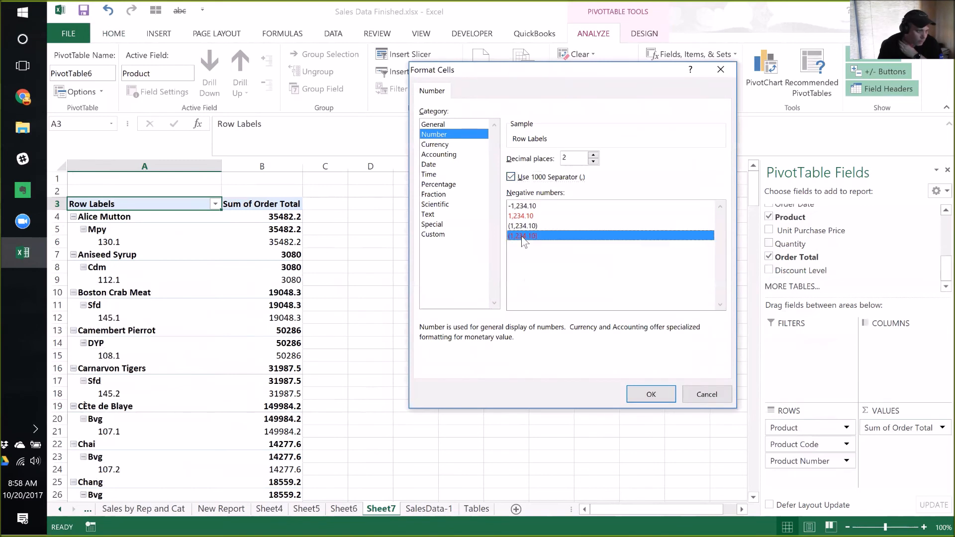
click(651, 394)
click(602, 338)
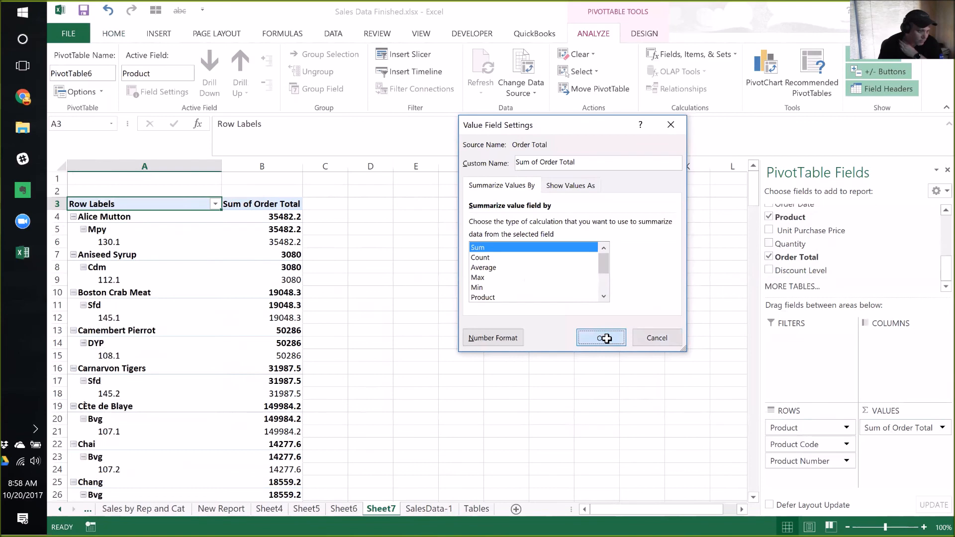
Set the Product row field to no subtotals and show its item labels in tabular form
click(846, 428)
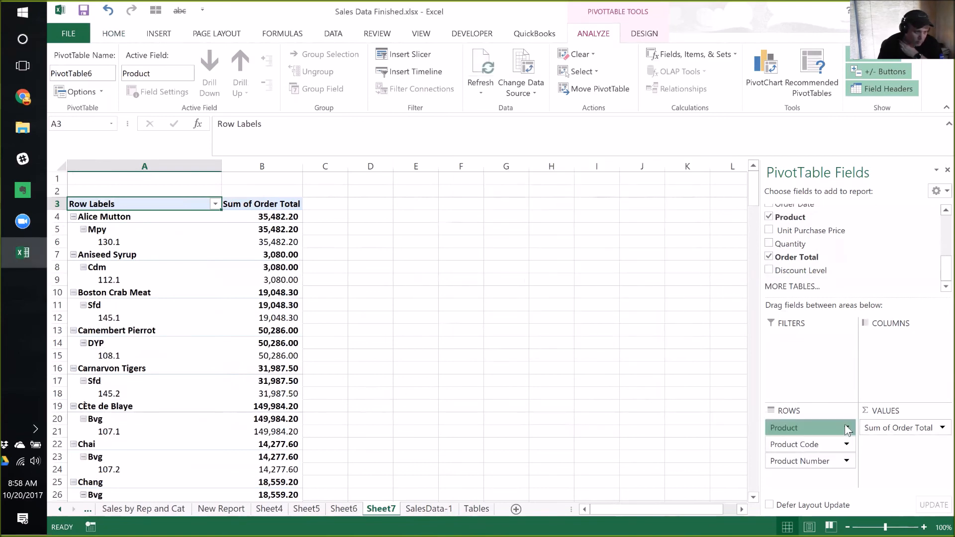
click(796, 411)
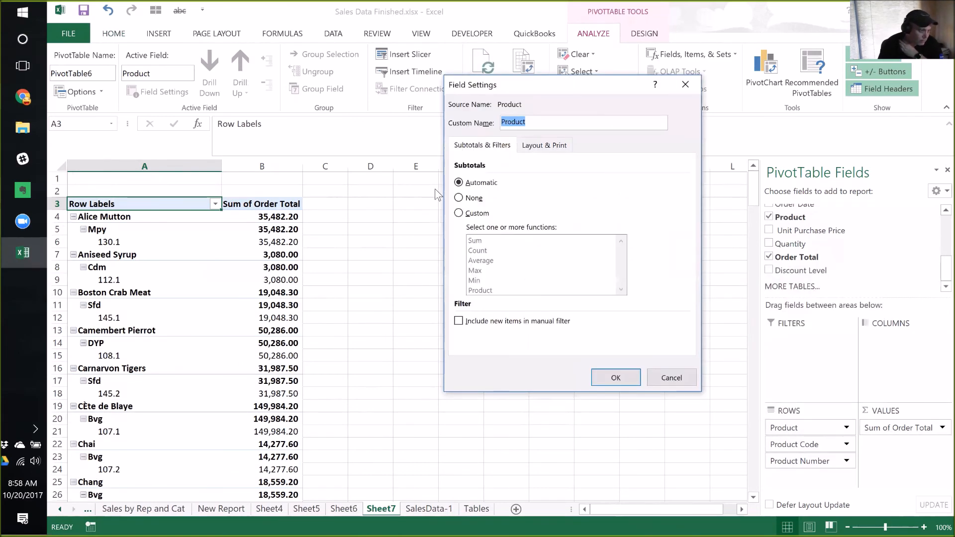
click(472, 199)
click(540, 146)
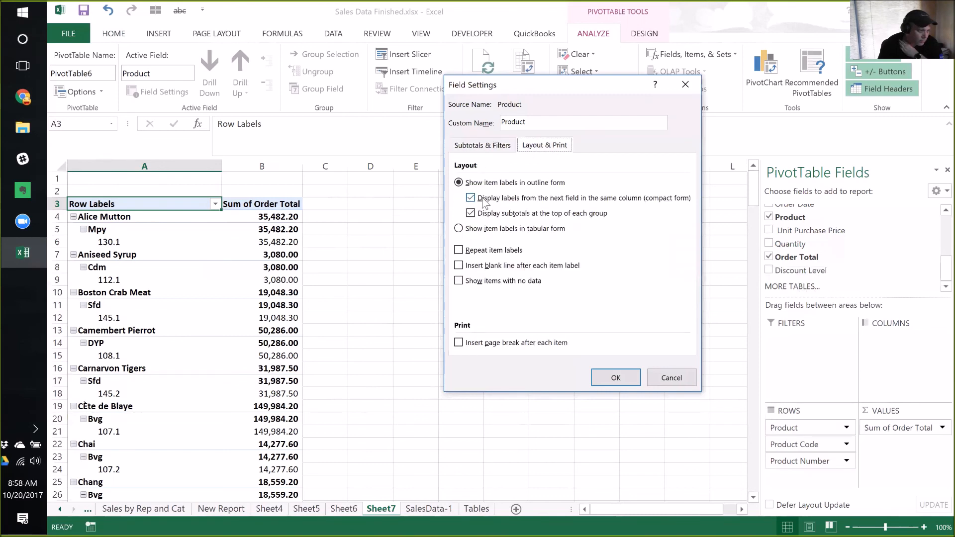
click(458, 228)
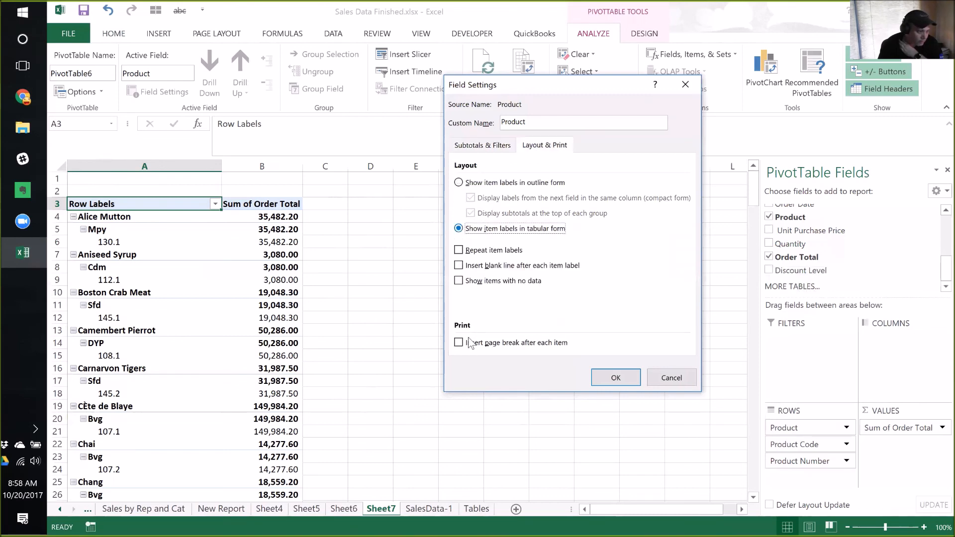
click(614, 377)
Set the Product Code row field to no subtotals and show its item labels in tabular form
click(840, 444)
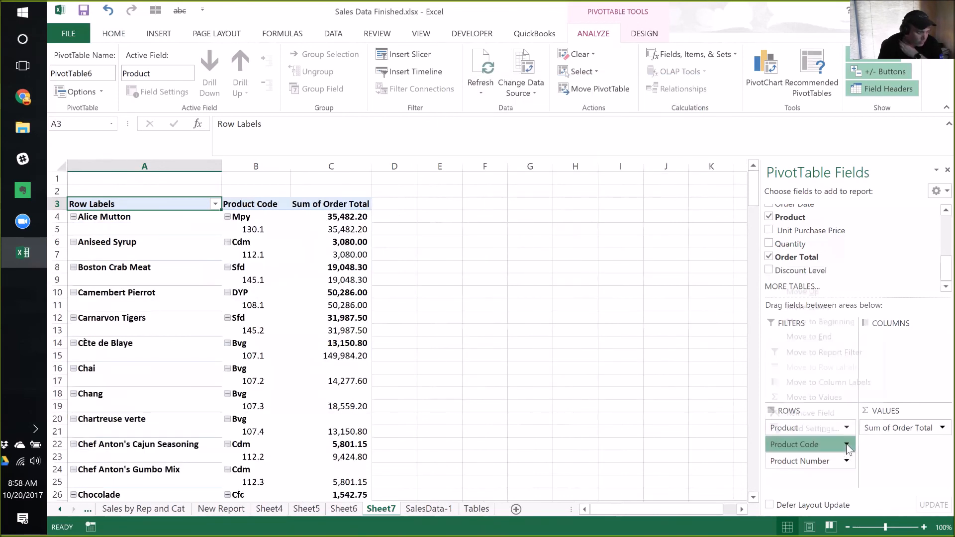
key(Escape)
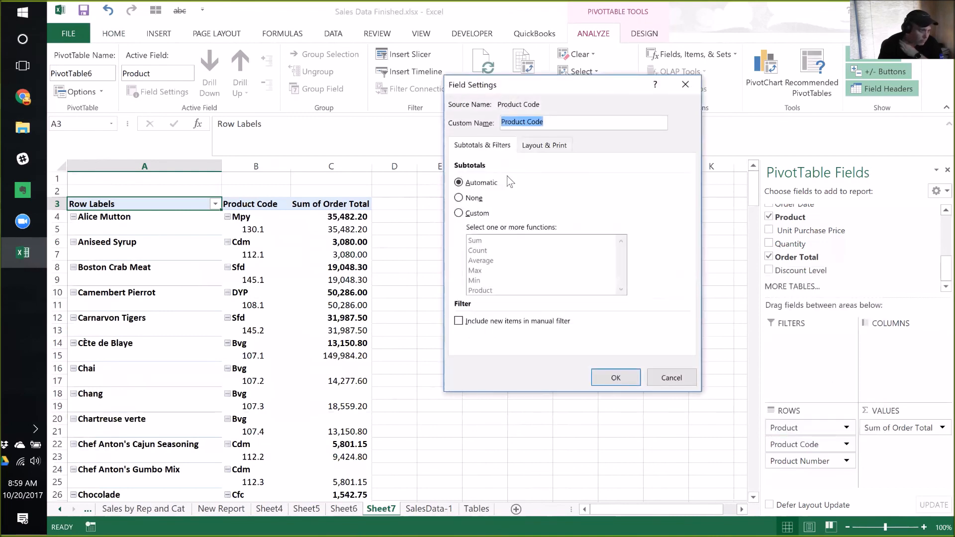
click(468, 198)
click(551, 146)
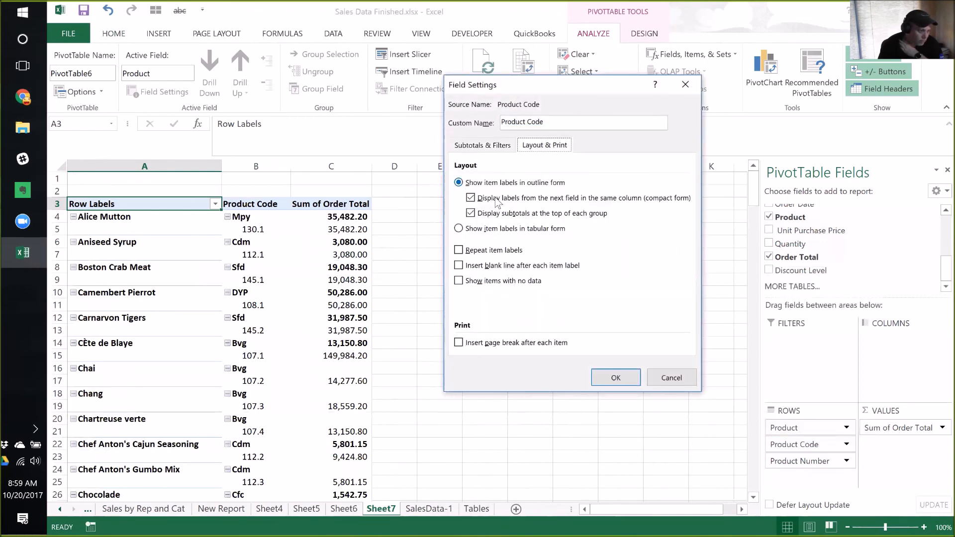
click(458, 229)
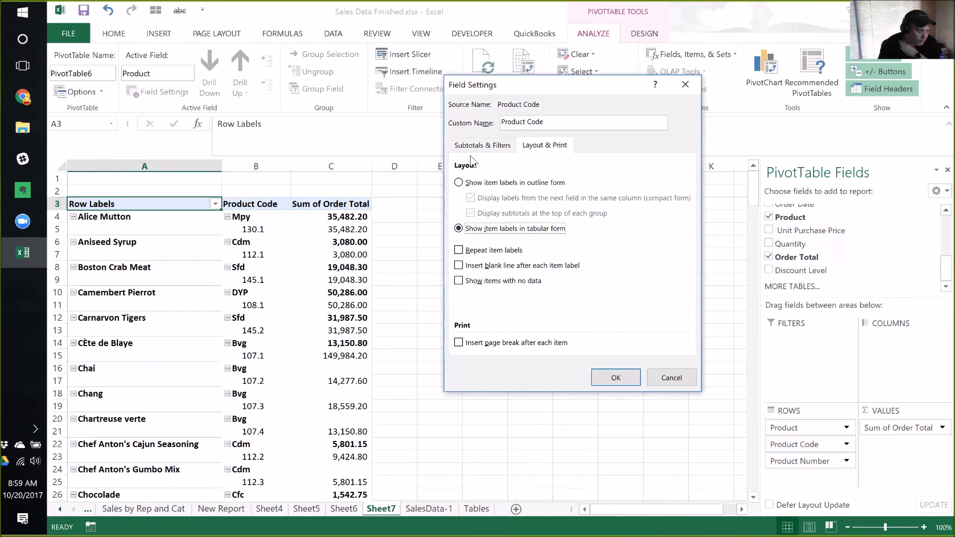
click(491, 146)
key(Right)
click(491, 146)
click(546, 146)
click(497, 146)
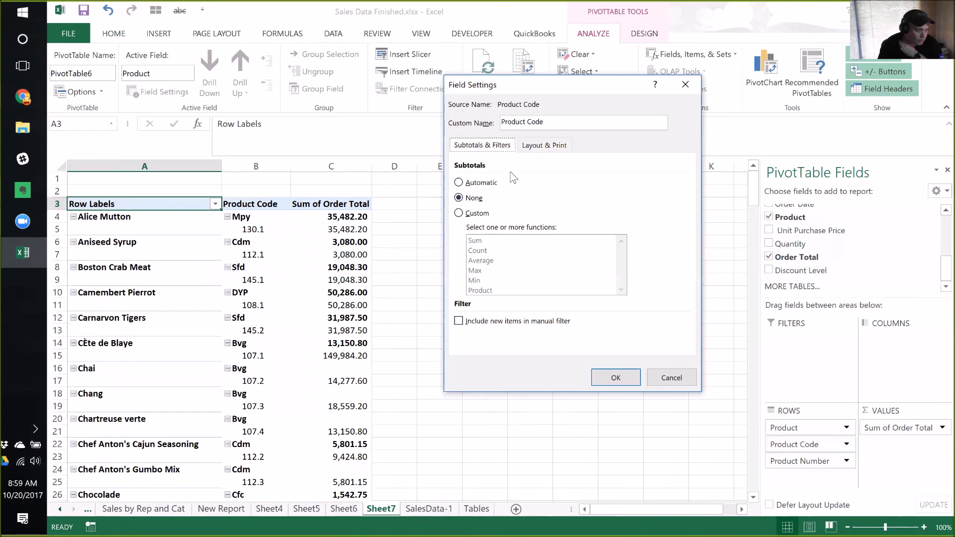
click(544, 145)
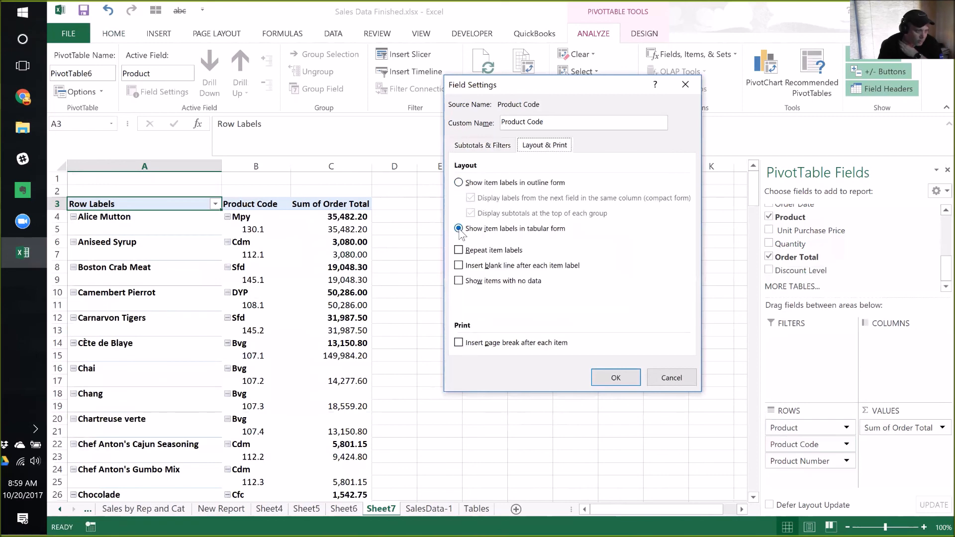
click(605, 373)
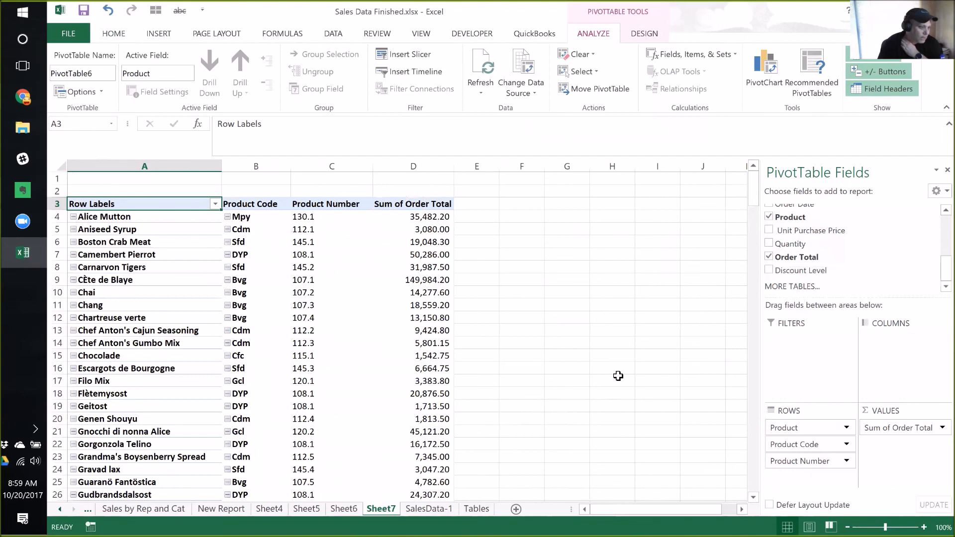
Examine the Alice Mutton row's product code, product number and order total
click(144, 217)
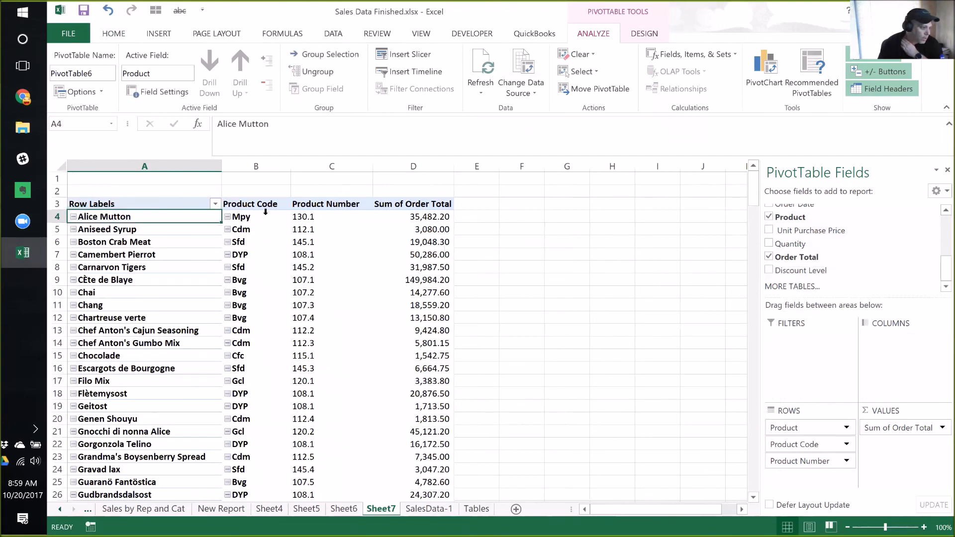
click(254, 217)
drag(318, 217, 446, 215)
click(446, 215)
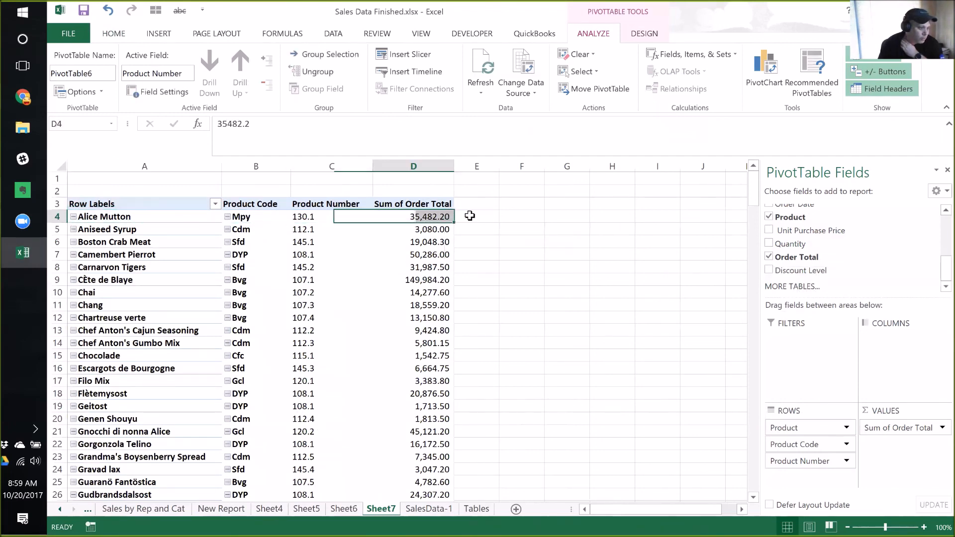
click(467, 215)
click(450, 217)
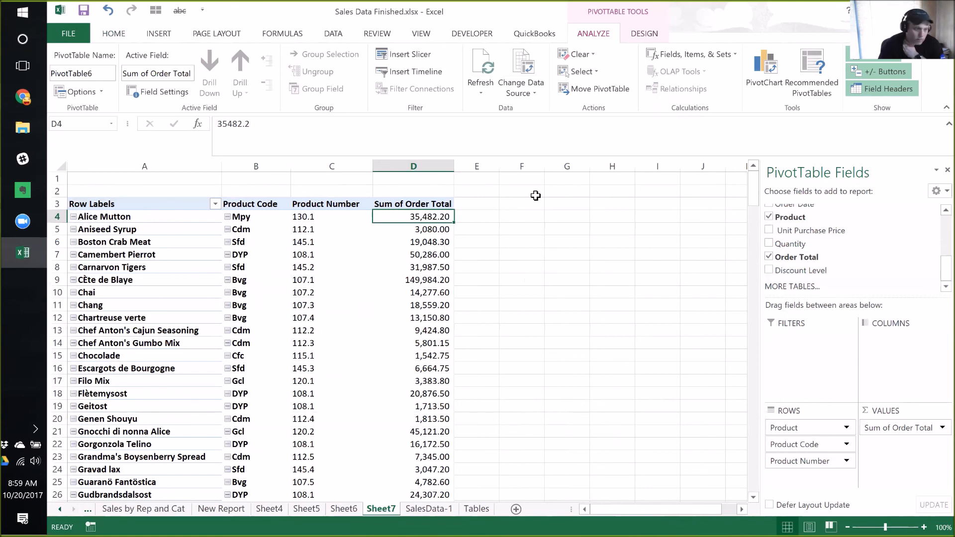
Add Full Name as the outermost row field above Product and look through the report grouped by salesperson
drag(944, 269, 938, 222)
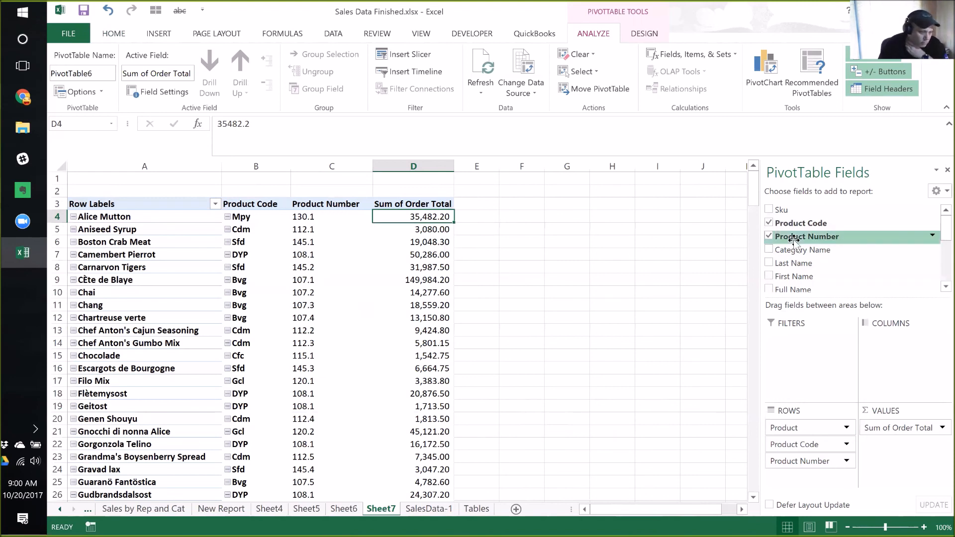
scroll(855, 254, down, 1)
drag(868, 270, 806, 426)
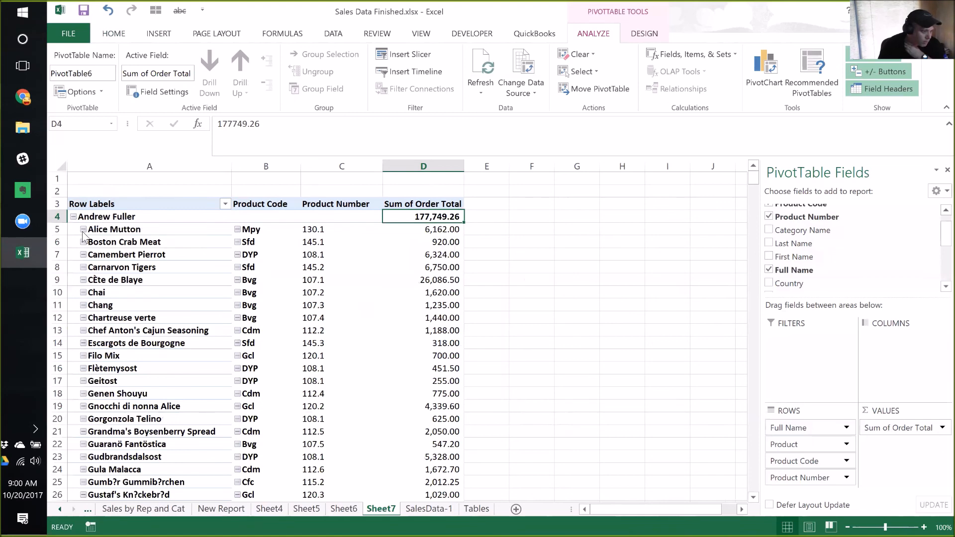
click(494, 229)
scroll(519, 251, down, 14)
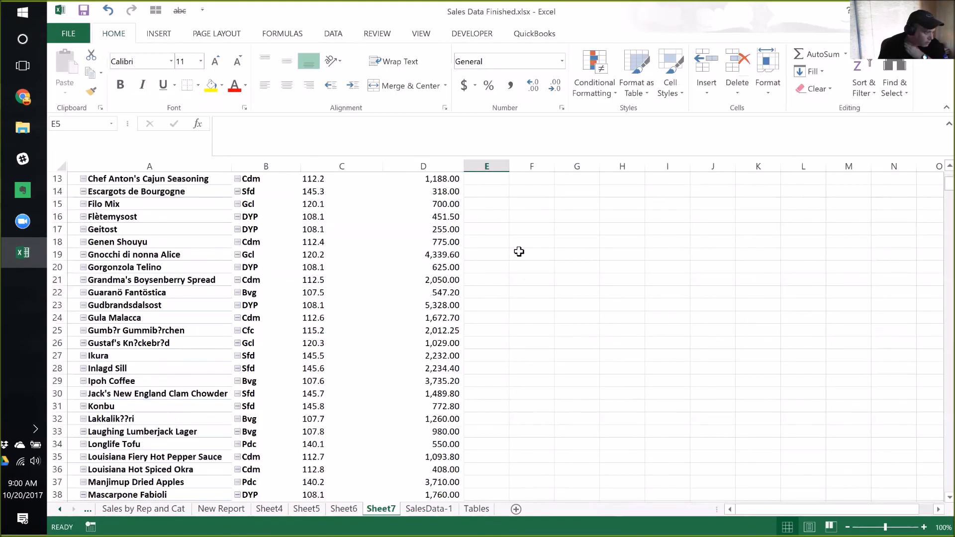
Move the Full Name row field from above Product to below Product Number, so each product lists its salespeople
scroll(518, 251, down, 6)
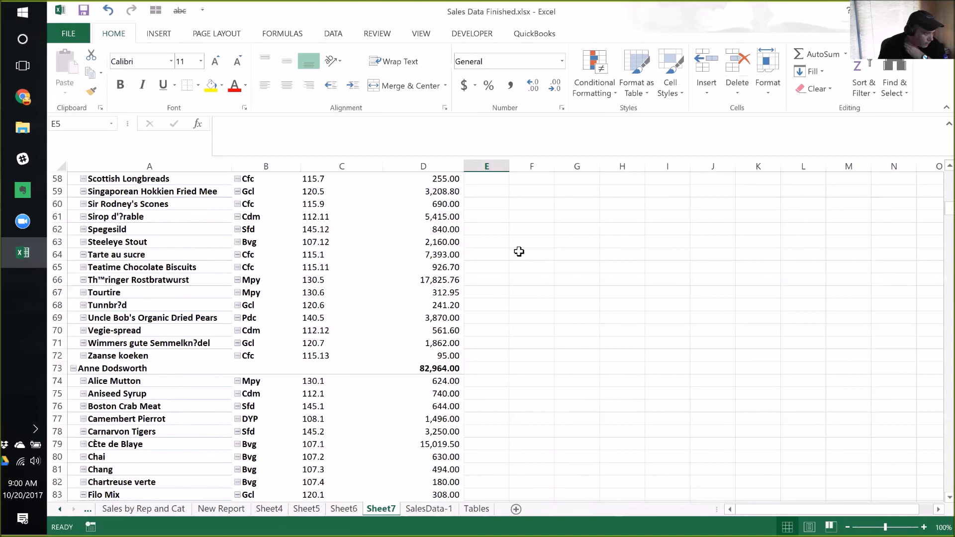
scroll(503, 321, up, 20)
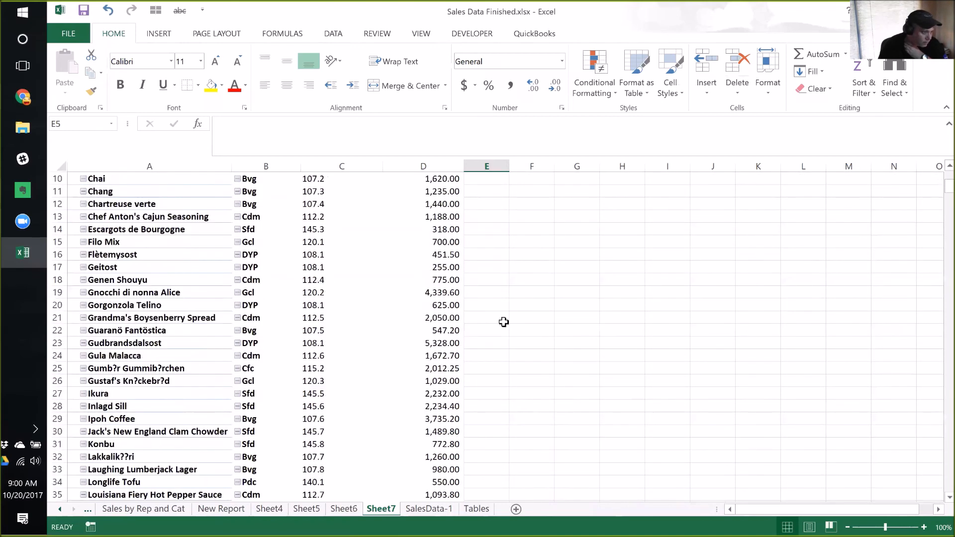
click(432, 217)
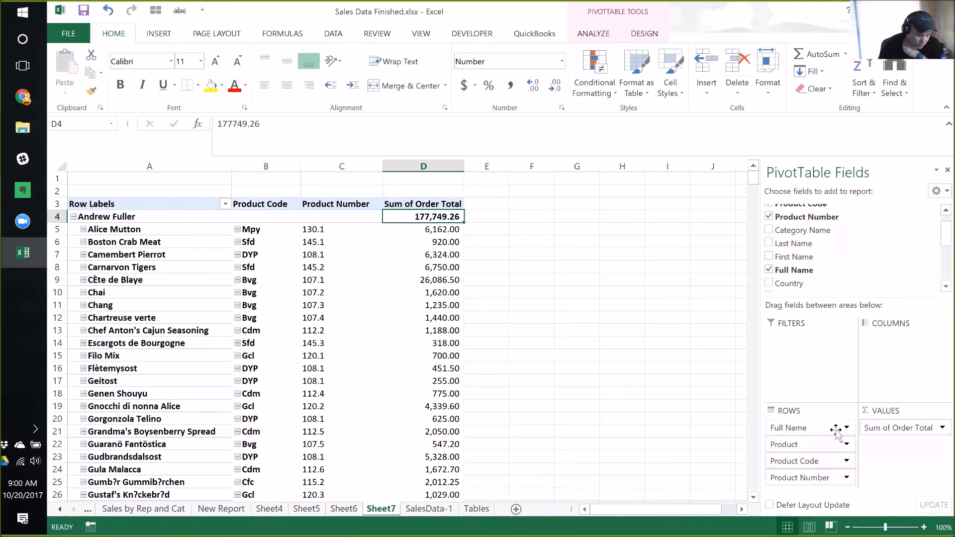
drag(837, 432, 841, 490)
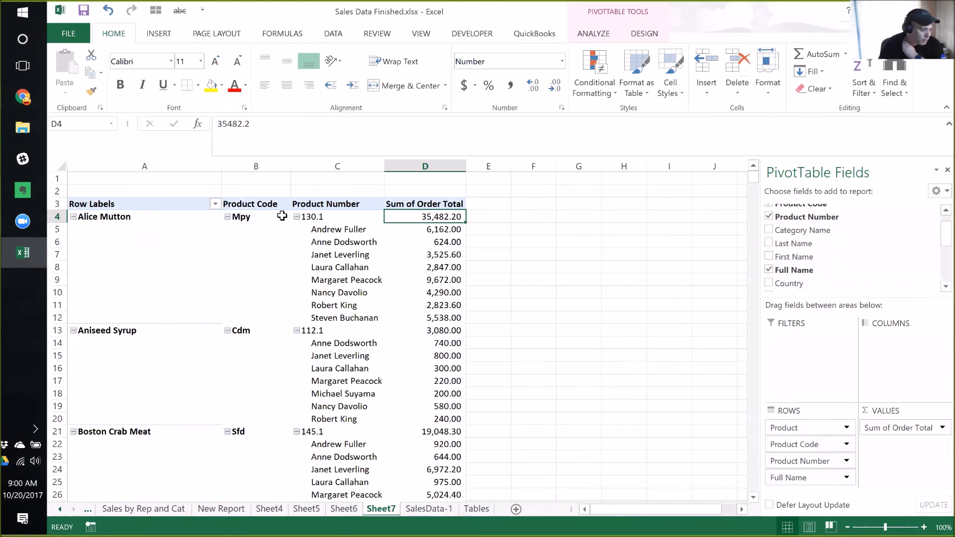
click(334, 231)
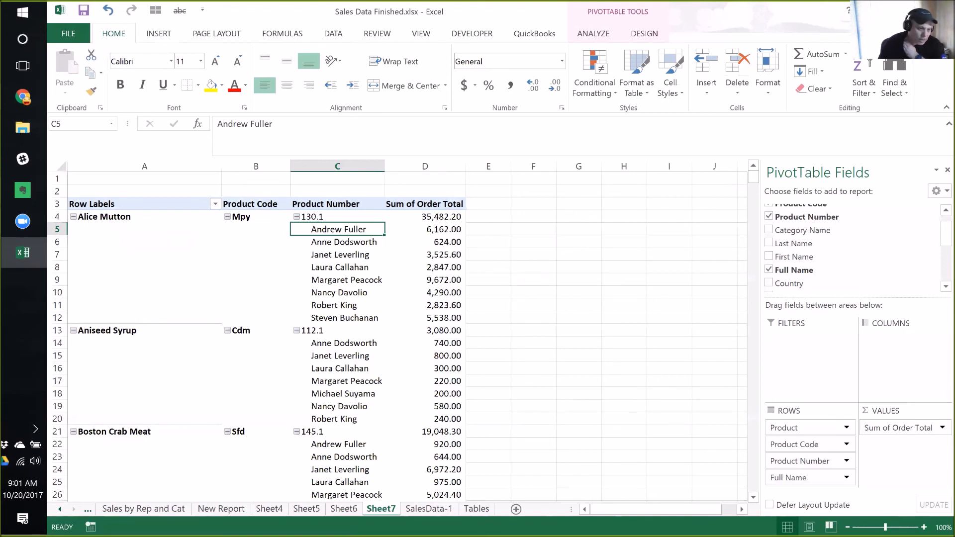
Add the Year field as a report filter above the pivot table
scroll(799, 219, up, 1)
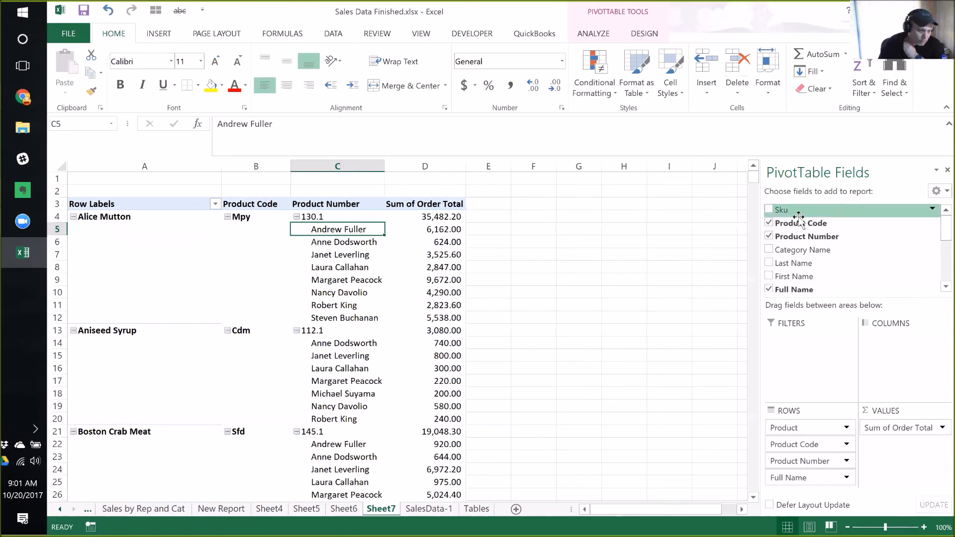
drag(938, 226, 938, 250)
drag(812, 248, 820, 339)
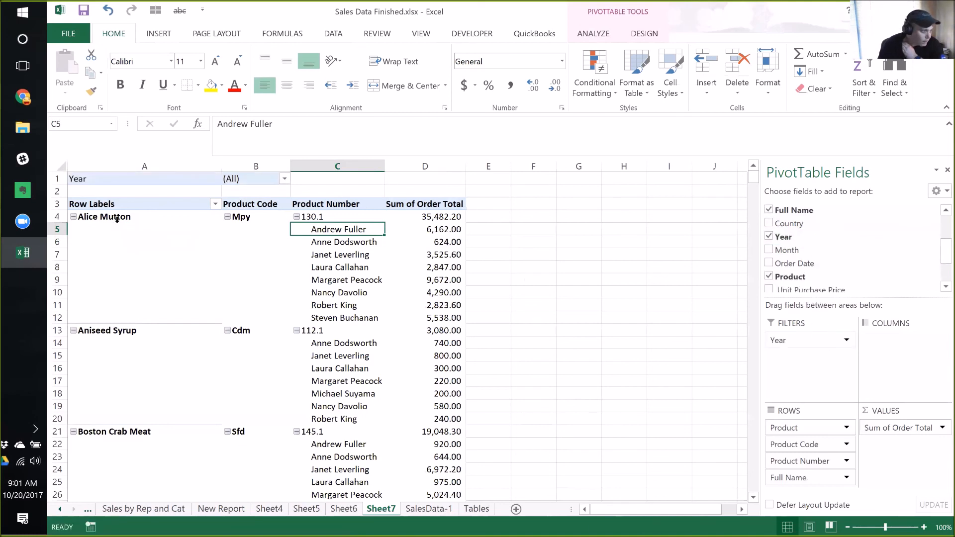
Filter the pivot table to the year 2006 with the Year report filter
click(96, 178)
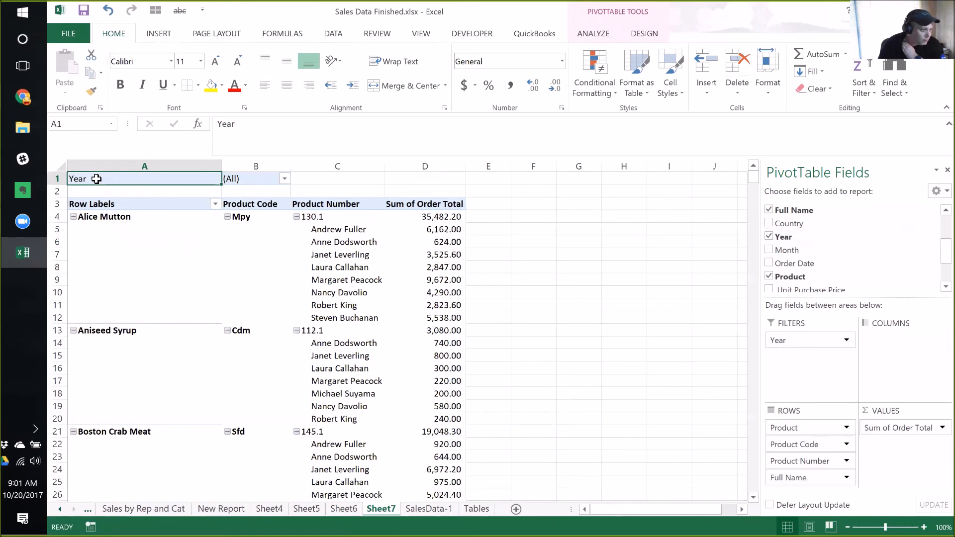
click(285, 178)
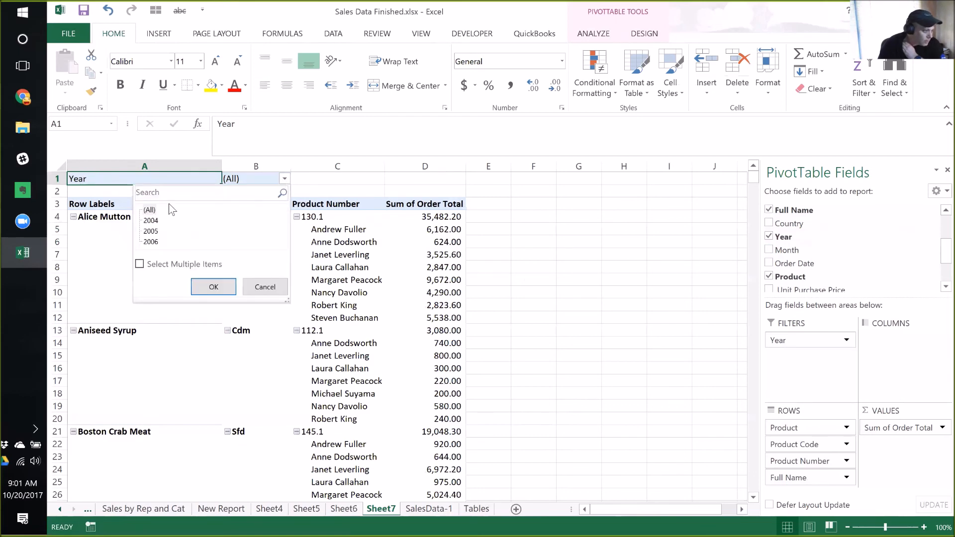
click(151, 242)
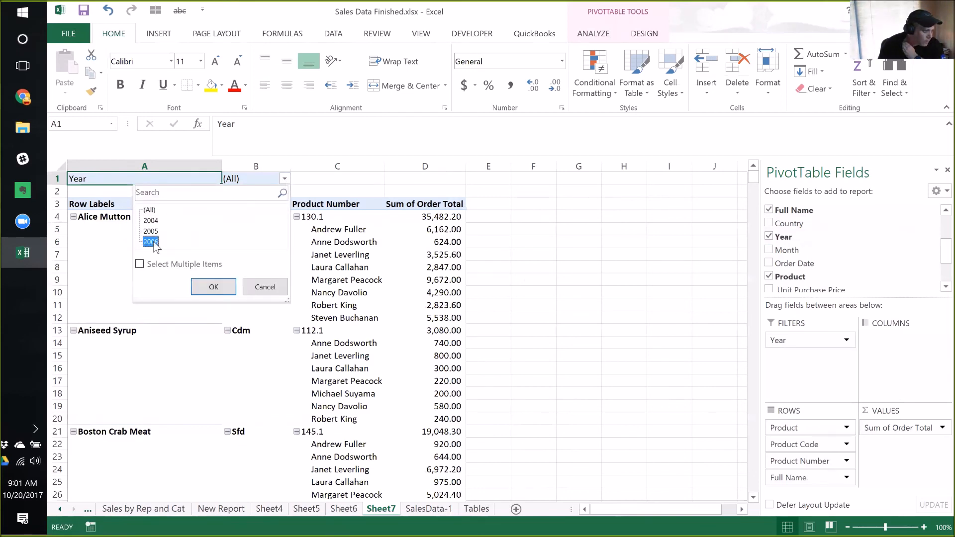
click(214, 286)
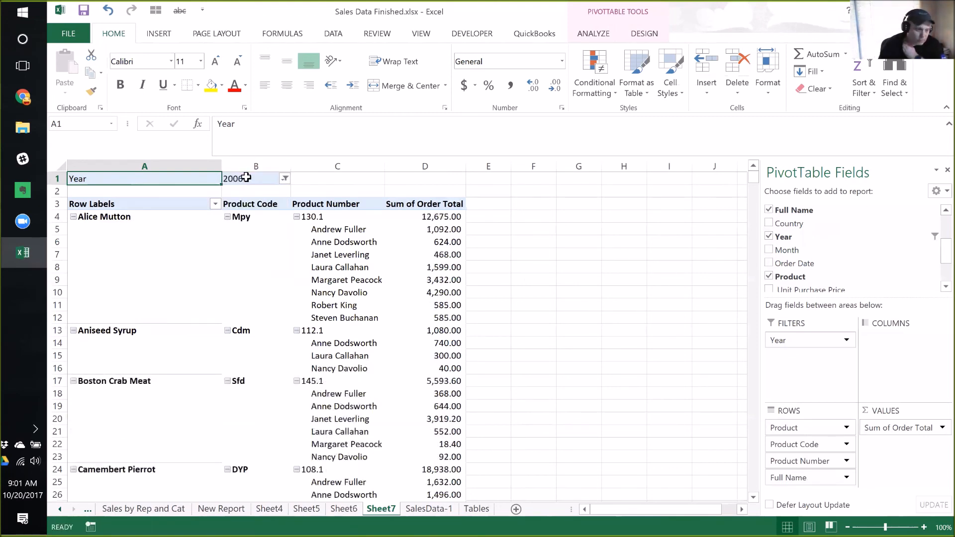
Allow multiple items in the Year report filter and select only 2004 and 2005
click(285, 178)
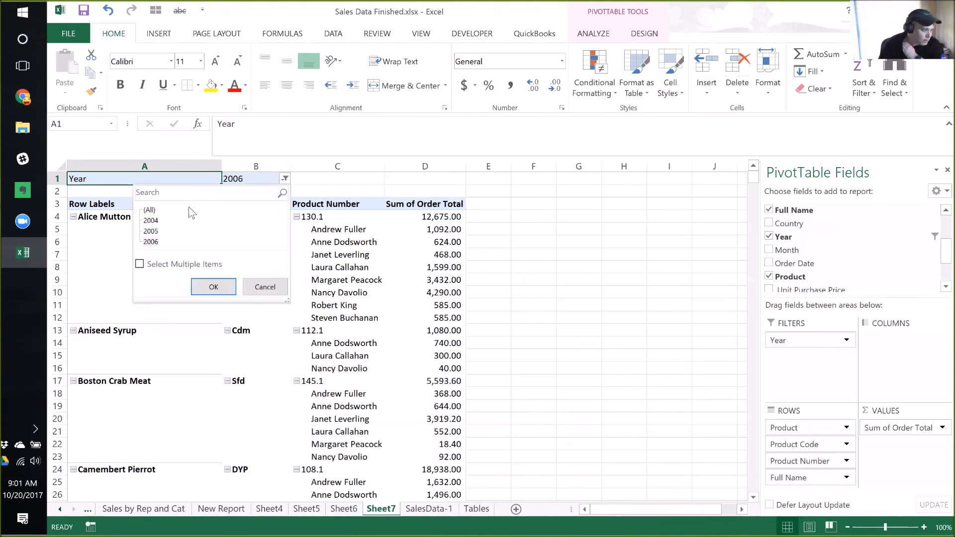
click(153, 221)
click(140, 265)
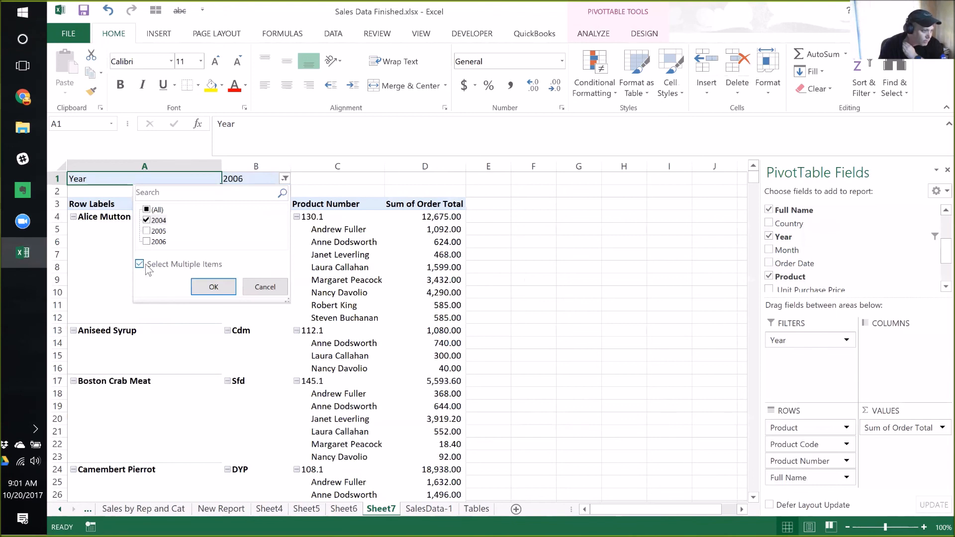
click(148, 232)
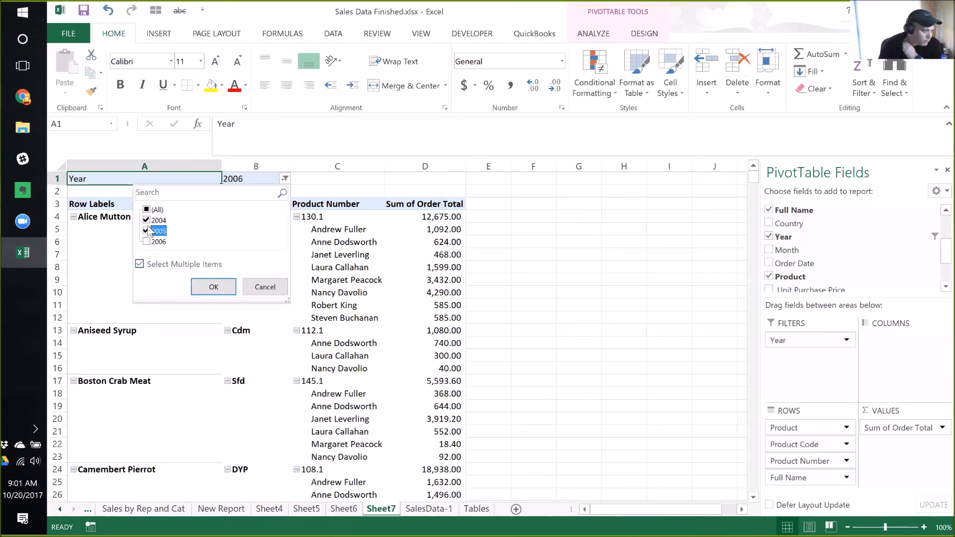
click(227, 286)
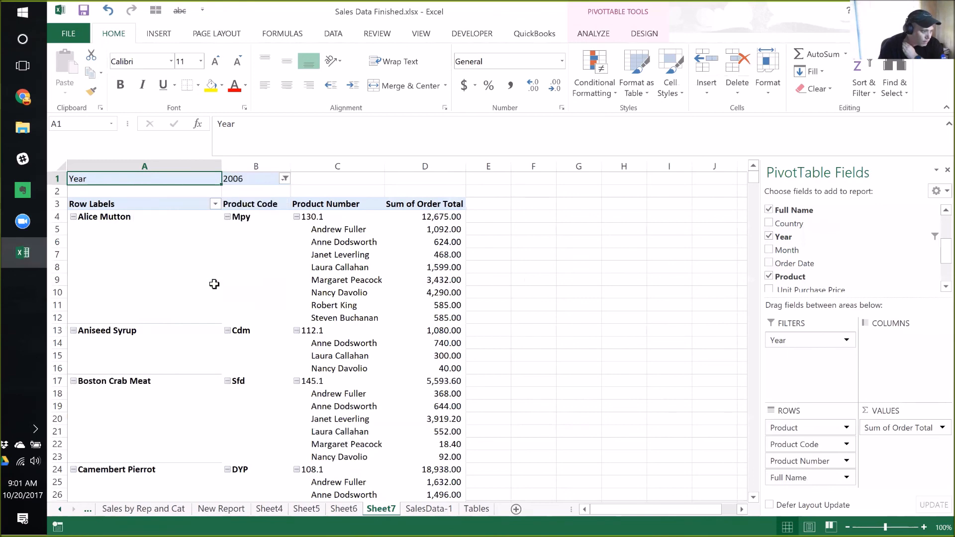
Make Year the column field instead of a report filter and clear its filter to include every year
drag(846, 234, 910, 343)
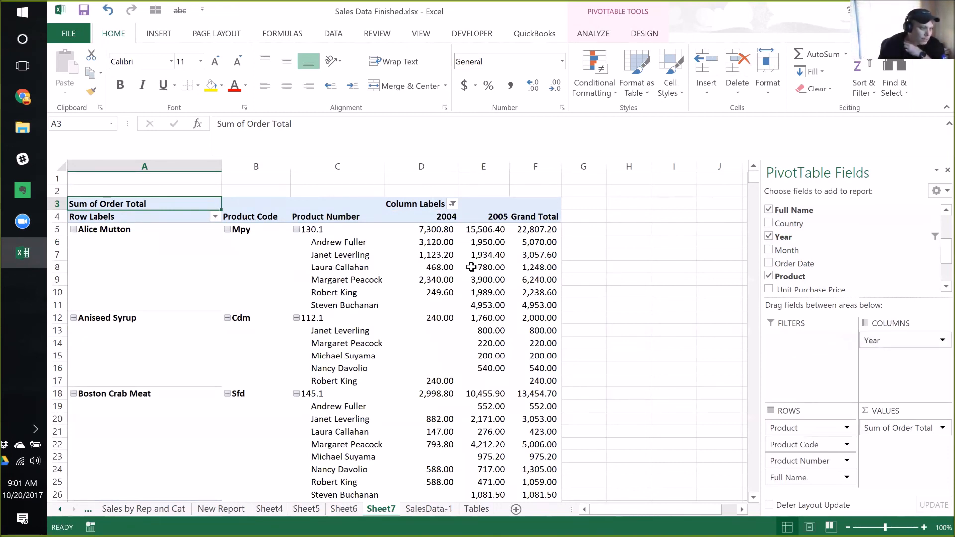
click(453, 204)
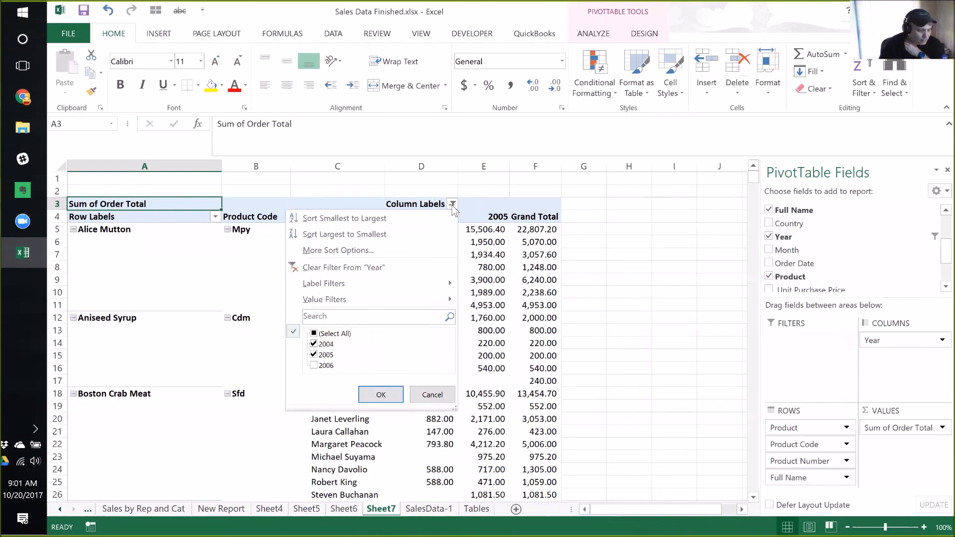
click(379, 393)
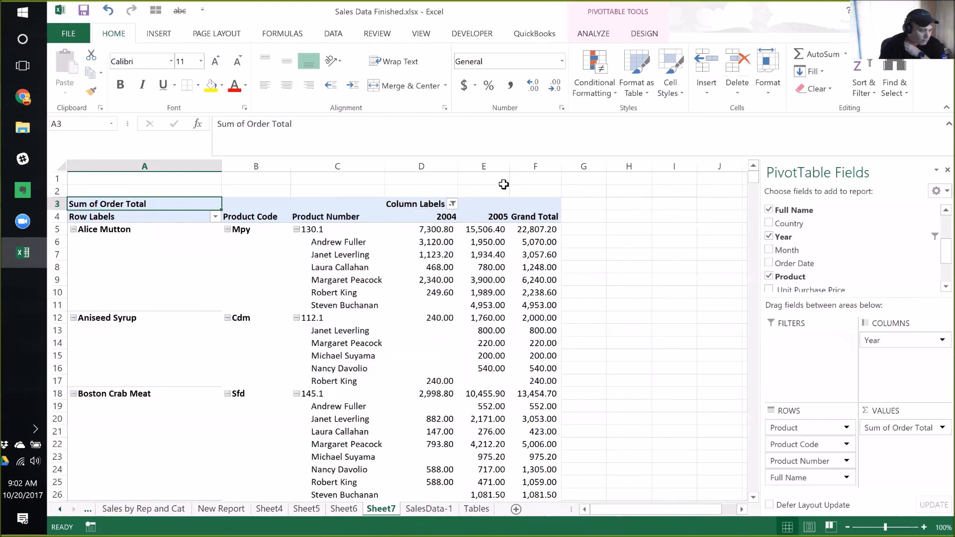
click(452, 203)
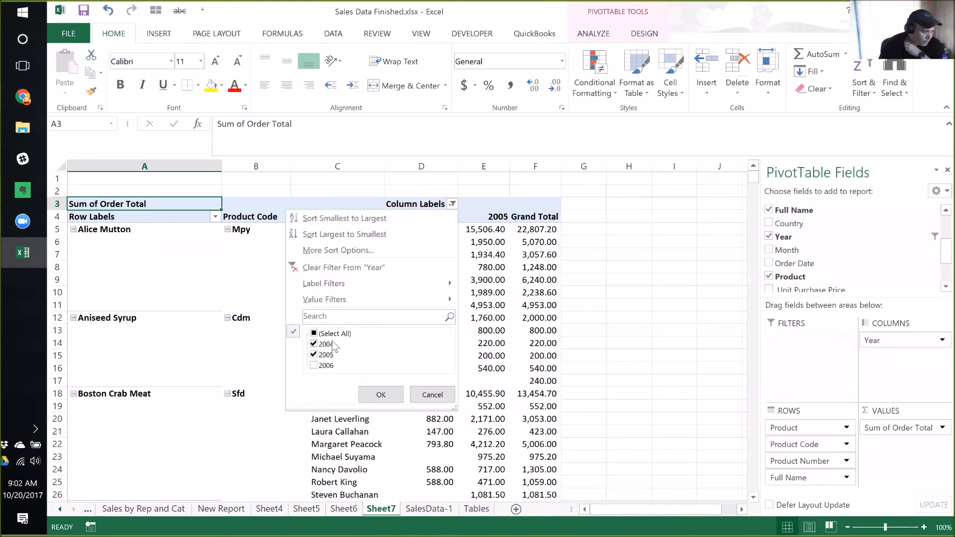
click(351, 268)
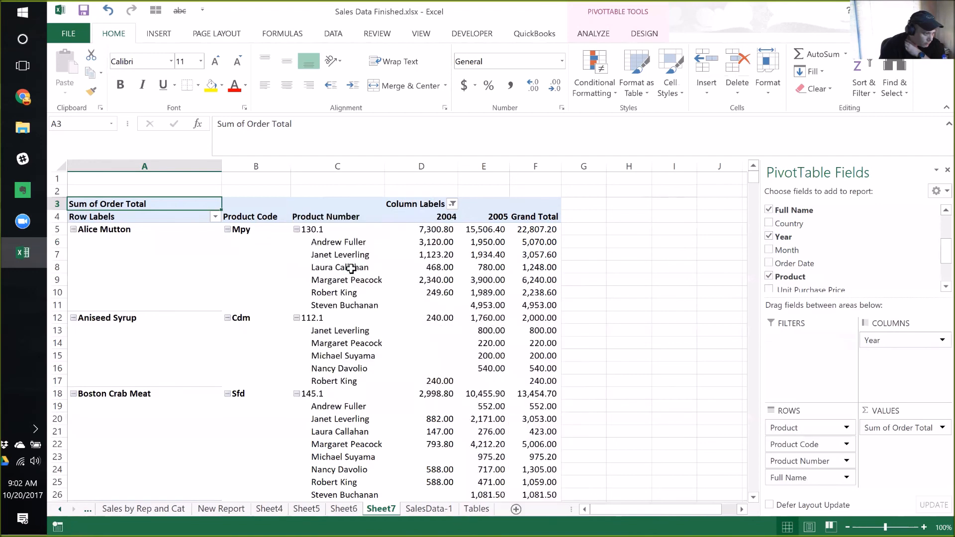
Examine the product and salesperson row labels for Alice Mutton and Aniseed Syrup against their yearly order totals
click(436, 180)
click(109, 229)
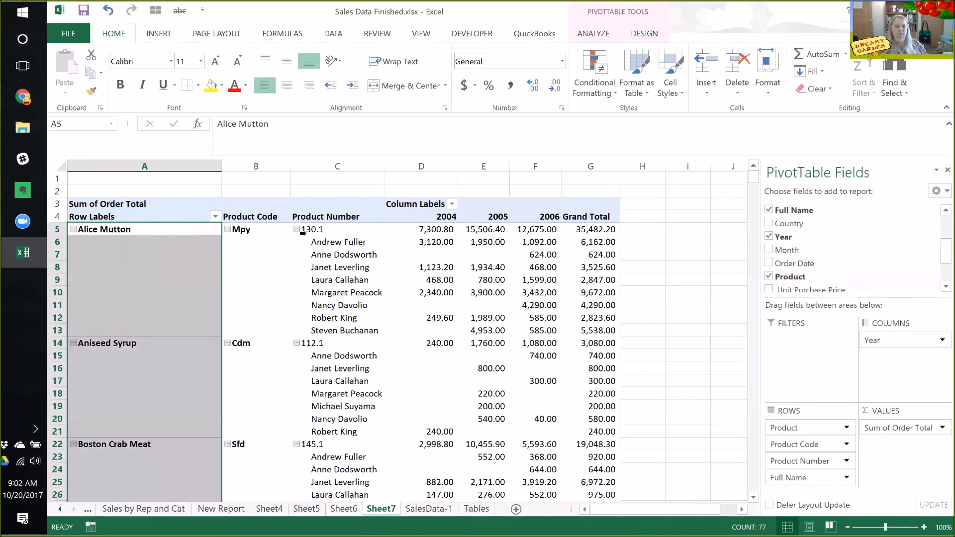
click(337, 242)
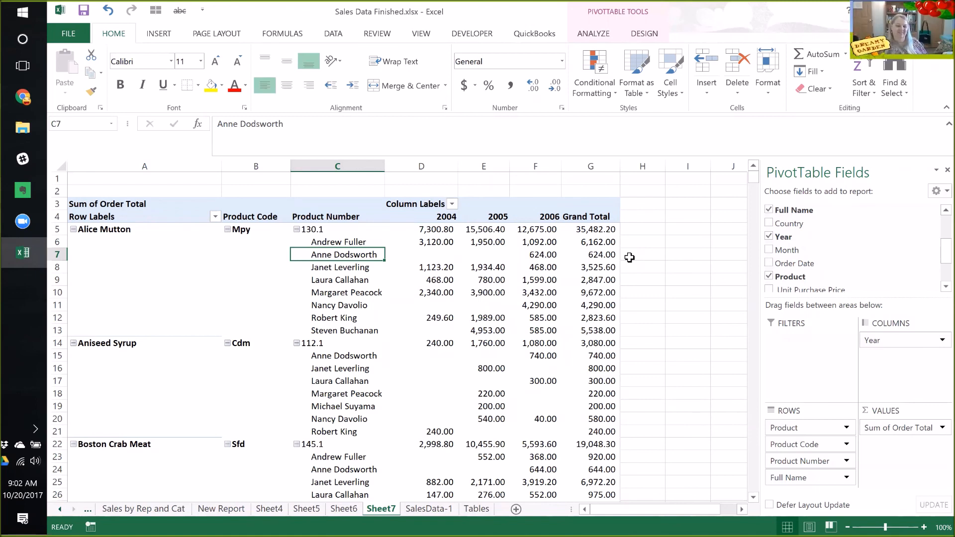
click(96, 345)
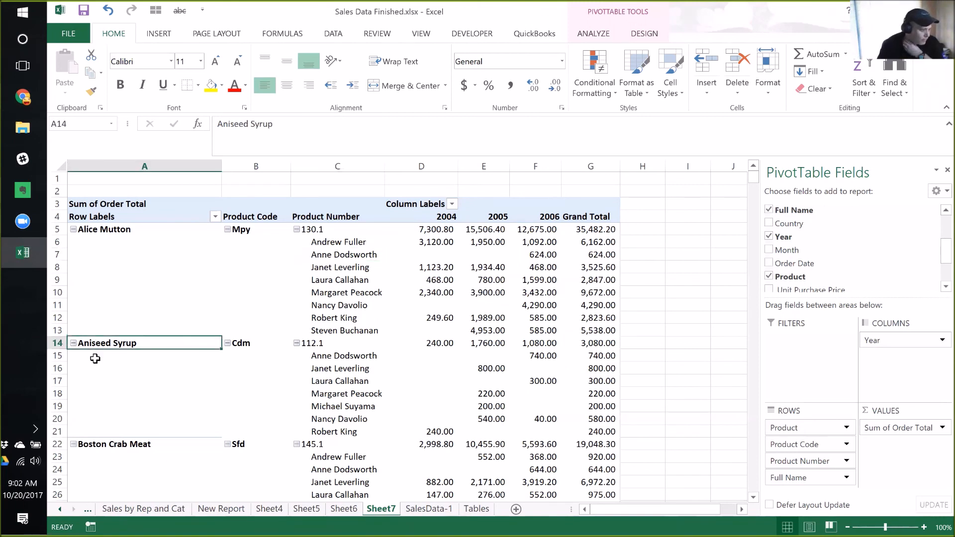
click(96, 358)
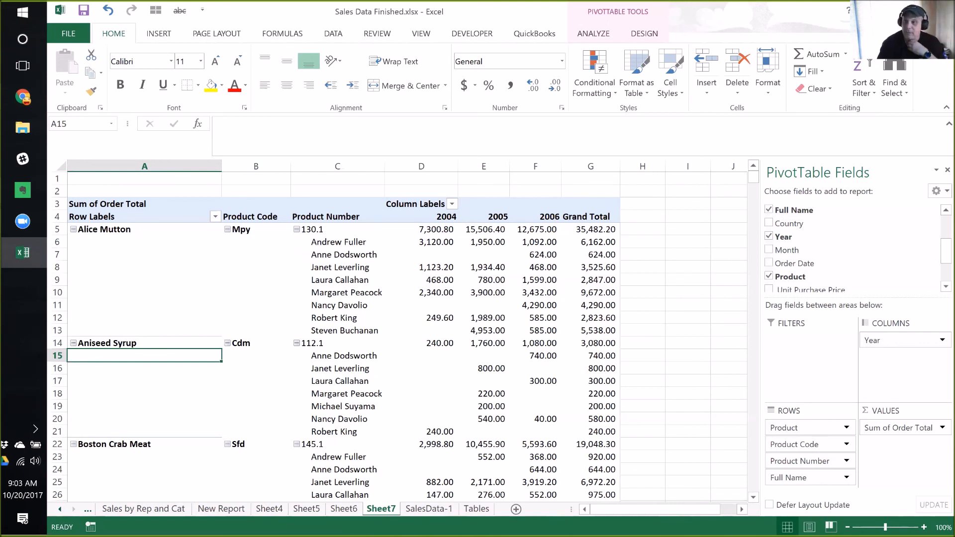
key(alt+Tab)
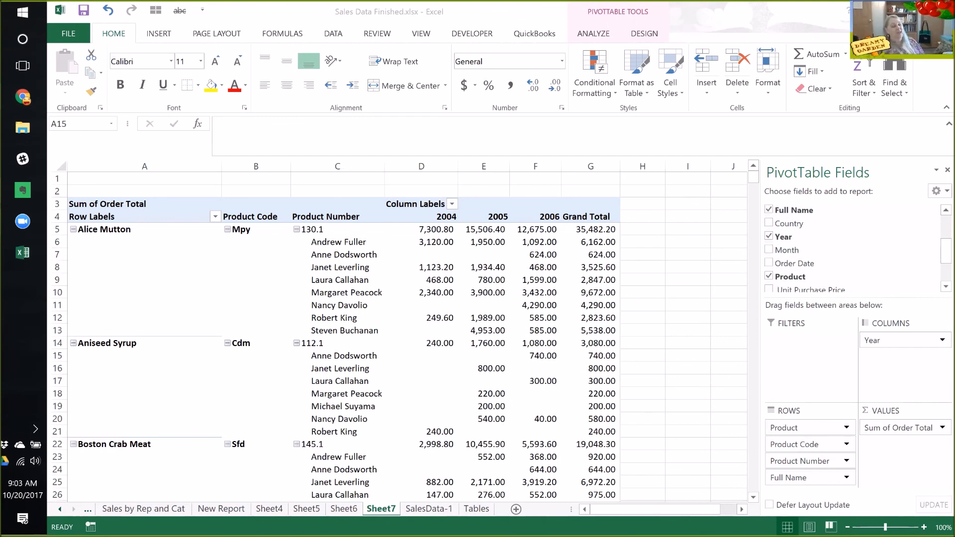
click(123, 241)
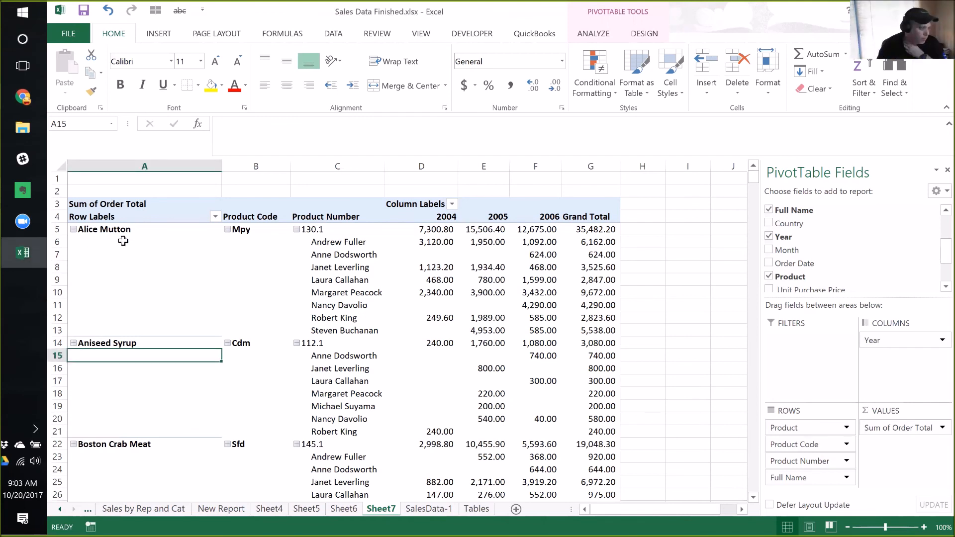
click(339, 243)
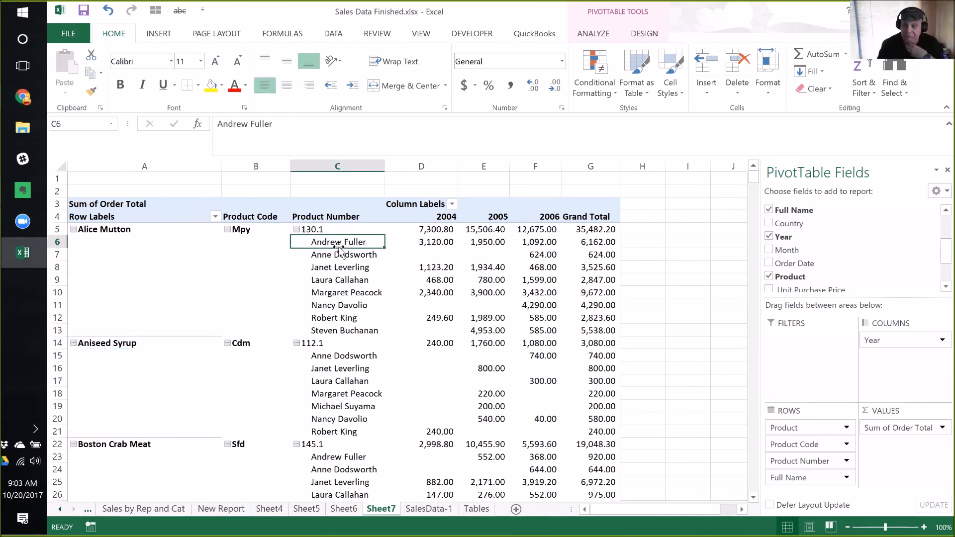